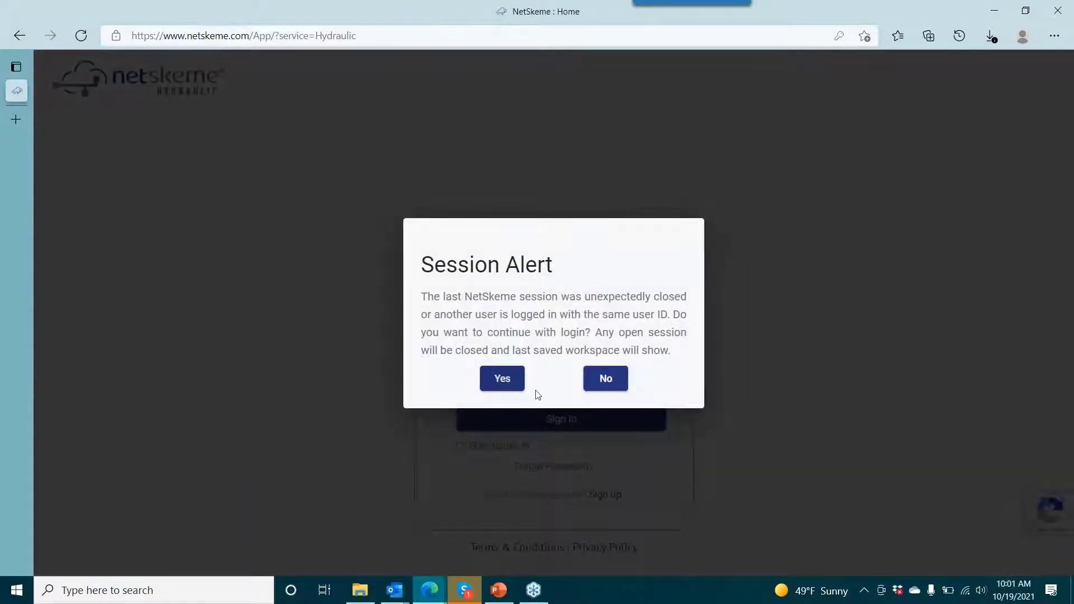
- Continue with the login despite the session alert and open the last saved drawing workspace
click(511, 377)
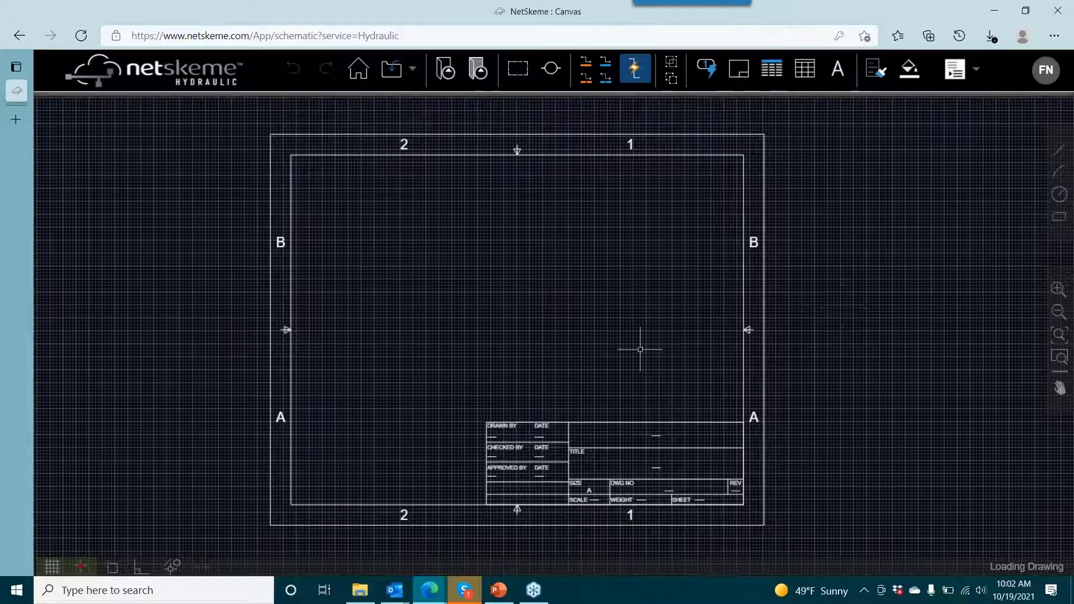
click(741, 339)
click(833, 332)
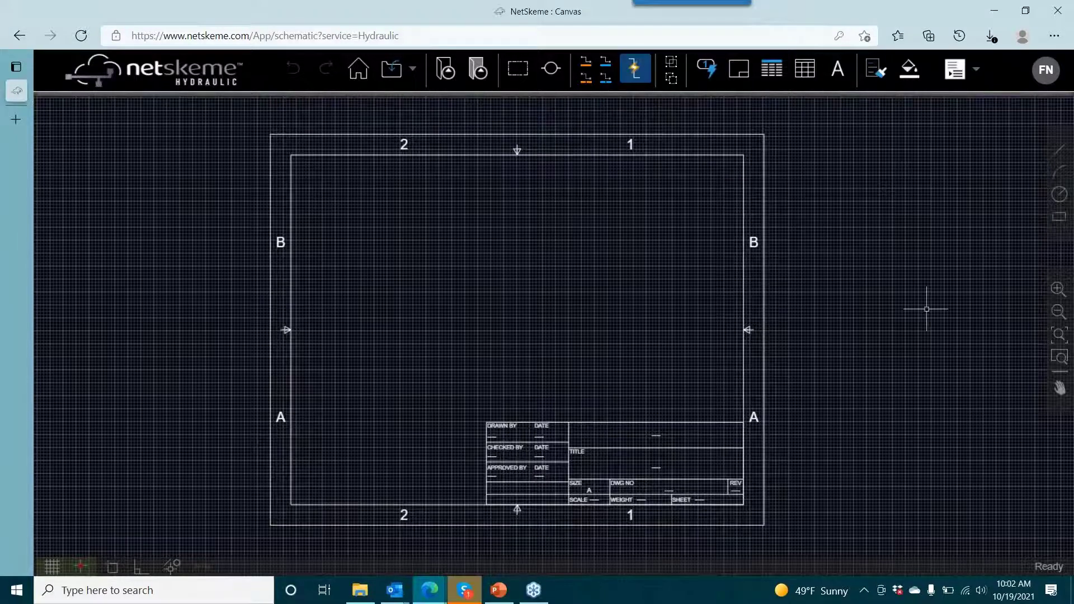
- Change the drawing border and title block to sheet size B: 11 in x 17 in
mouse_move(911, 313)
mouse_down()
mouse_move(924, 233)
mouse_move(1000, 282)
mouse_up()
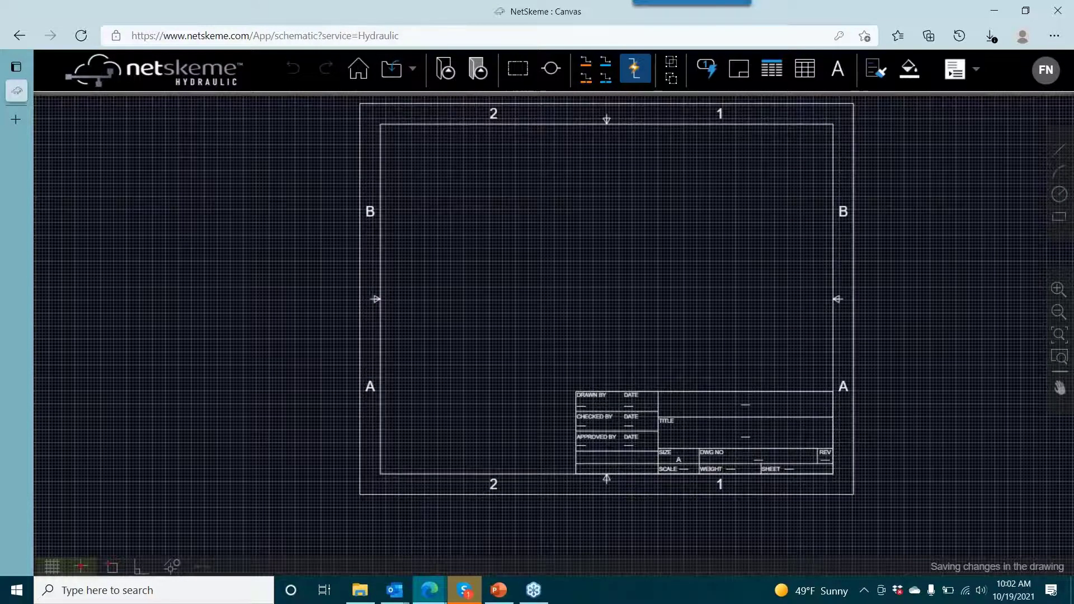
click(742, 76)
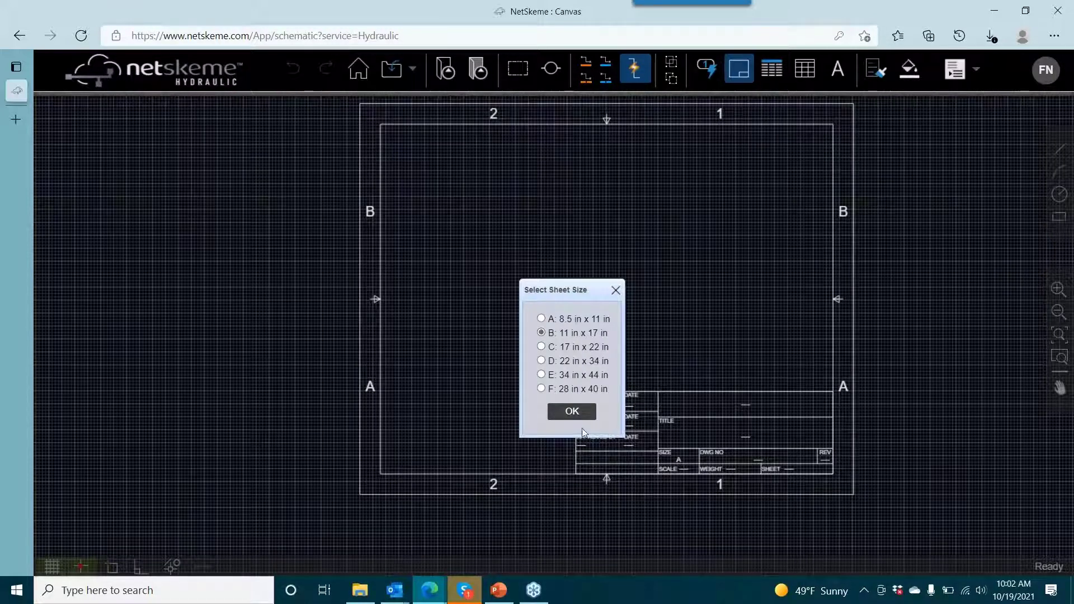
click(570, 416)
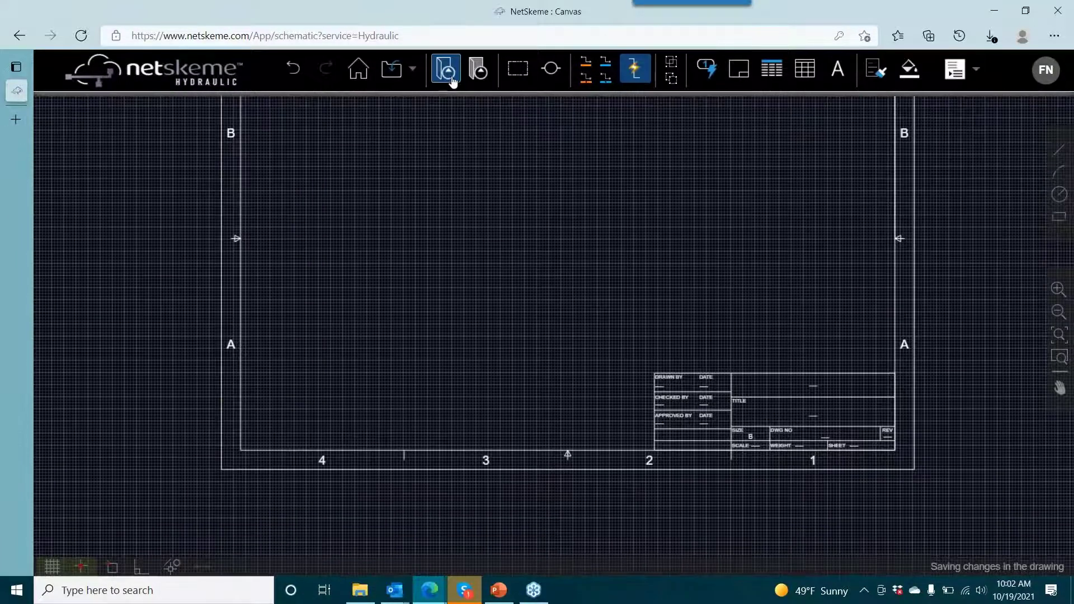
- Insert the first single fixed pump symbol near the middle of zone A on the sheet
click(446, 70)
click(52, 171)
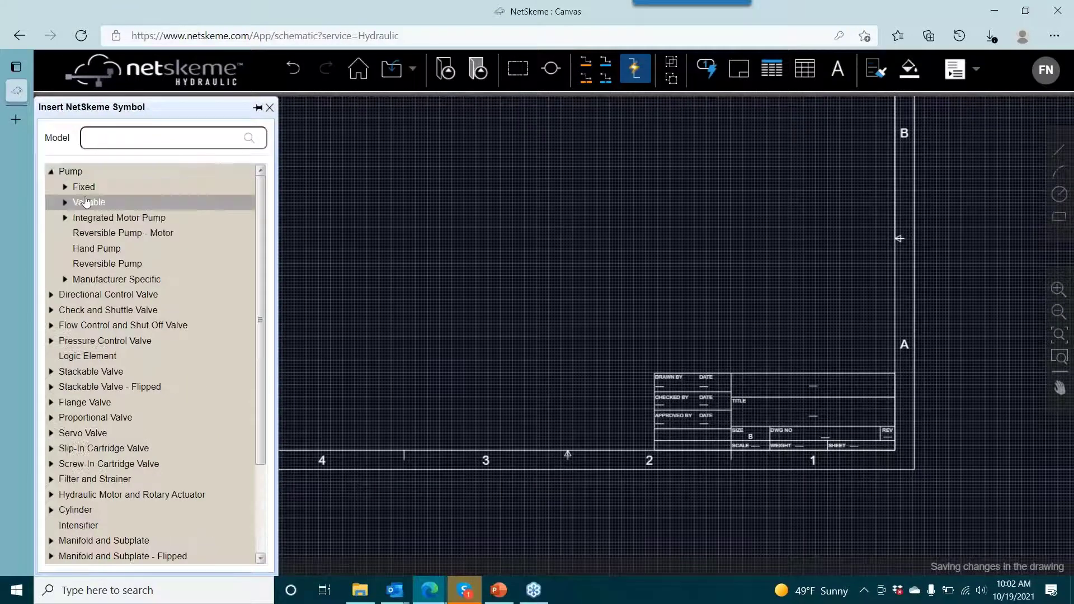
click(84, 187)
click(96, 205)
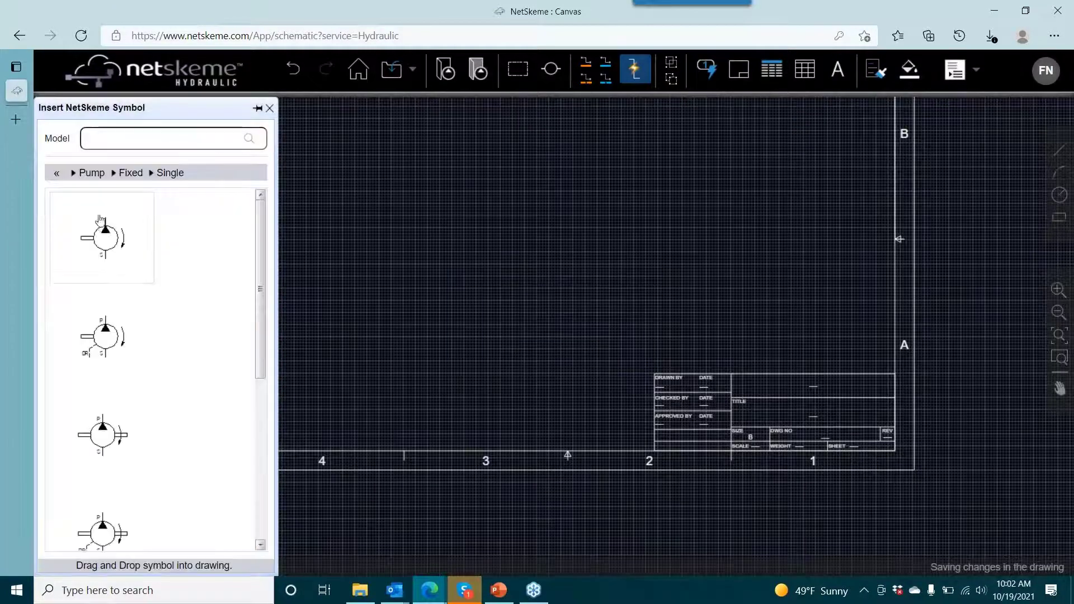
drag(101, 234, 508, 328)
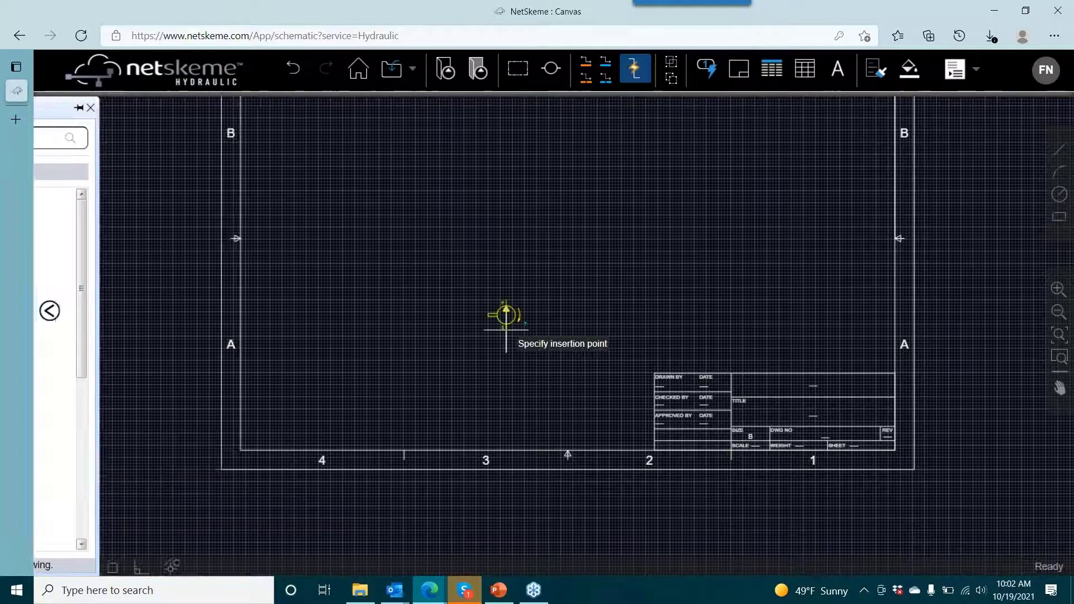
click(579, 338)
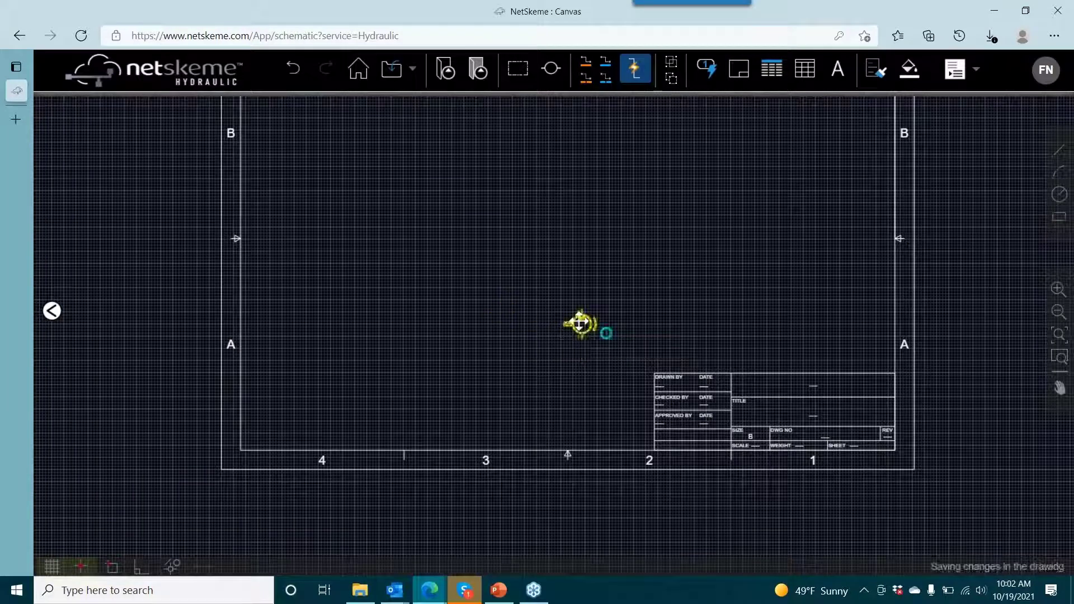
- Copy the pump from its suction port to a spot on the sheet's left half, roughly level with the original
right_click(579, 321)
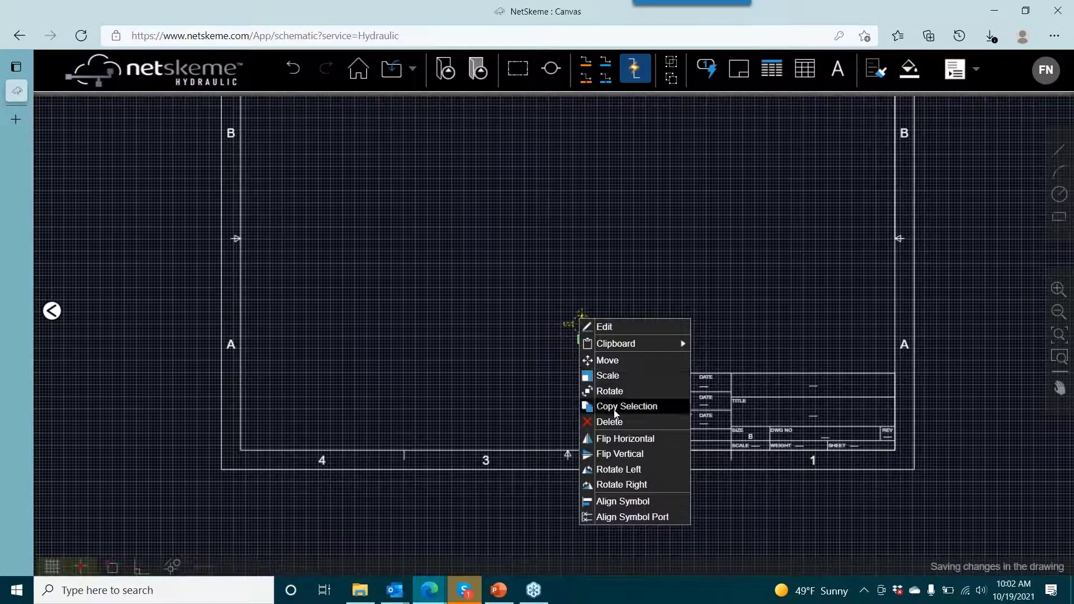
click(588, 360)
click(582, 338)
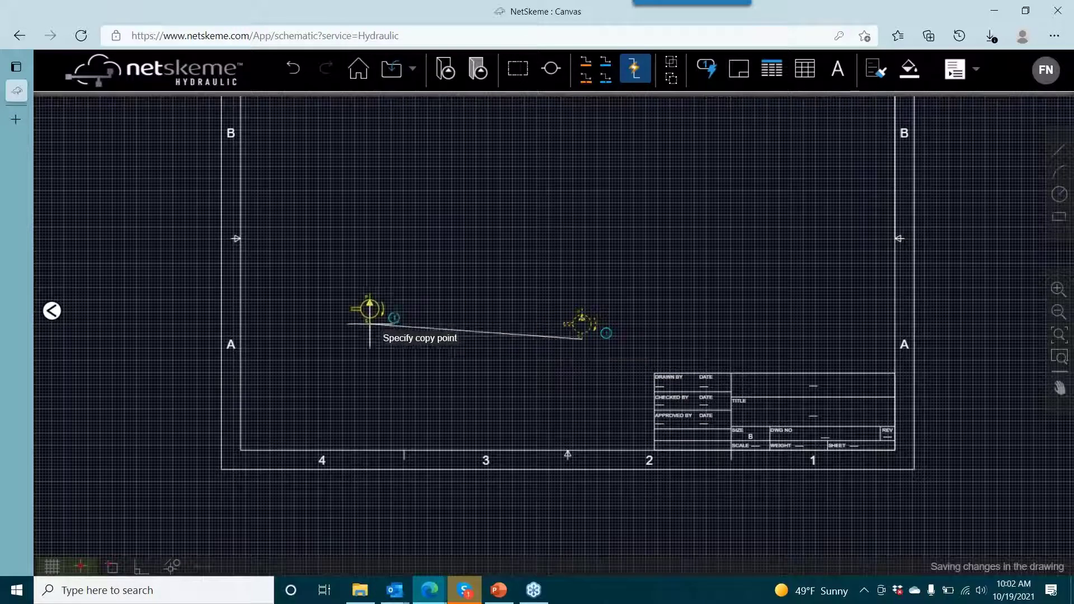
click(366, 335)
key(Escape)
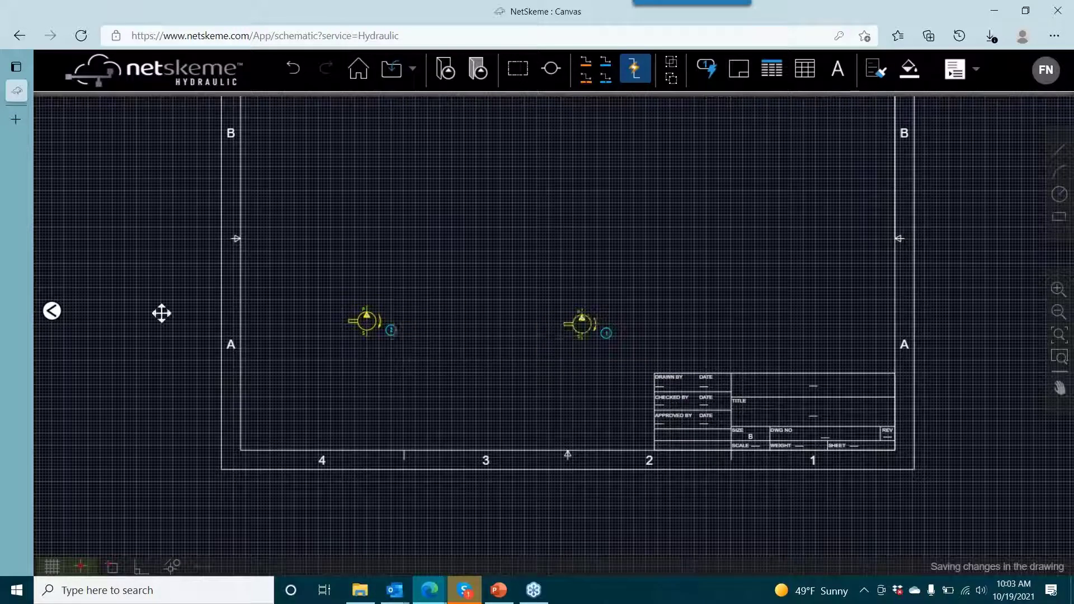
- Insert the first single filter symbol between the two pumps and slightly below them
click(52, 311)
click(52, 178)
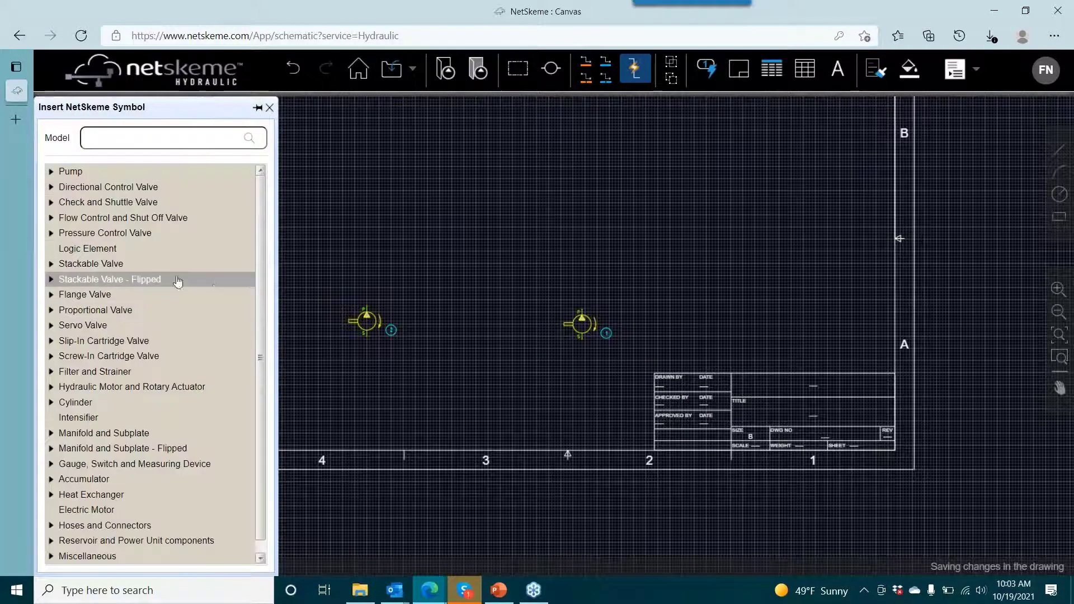
scroll(178, 280, down, 1)
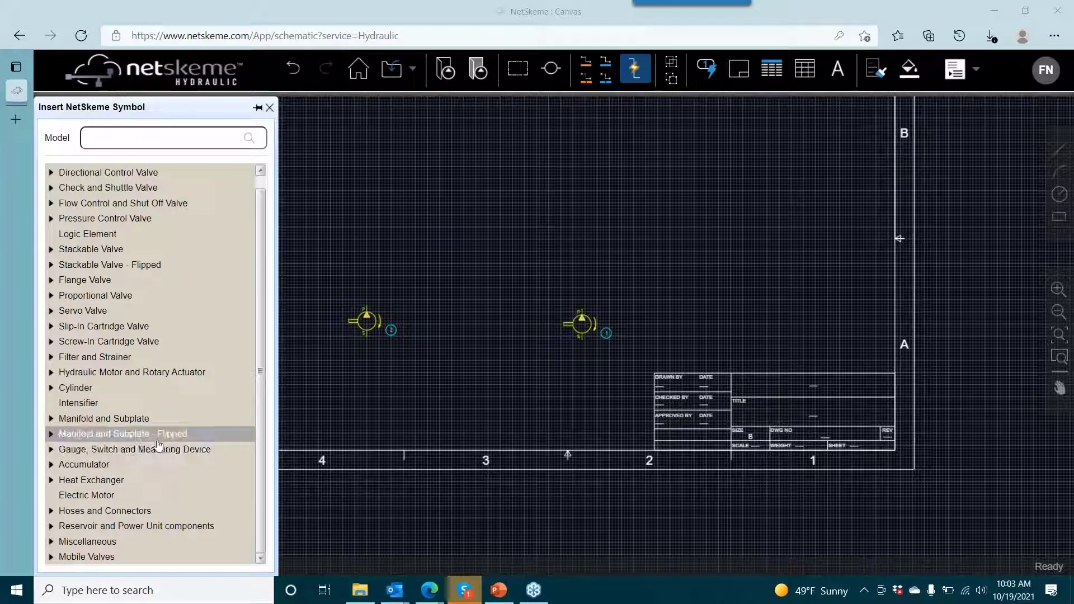
click(51, 358)
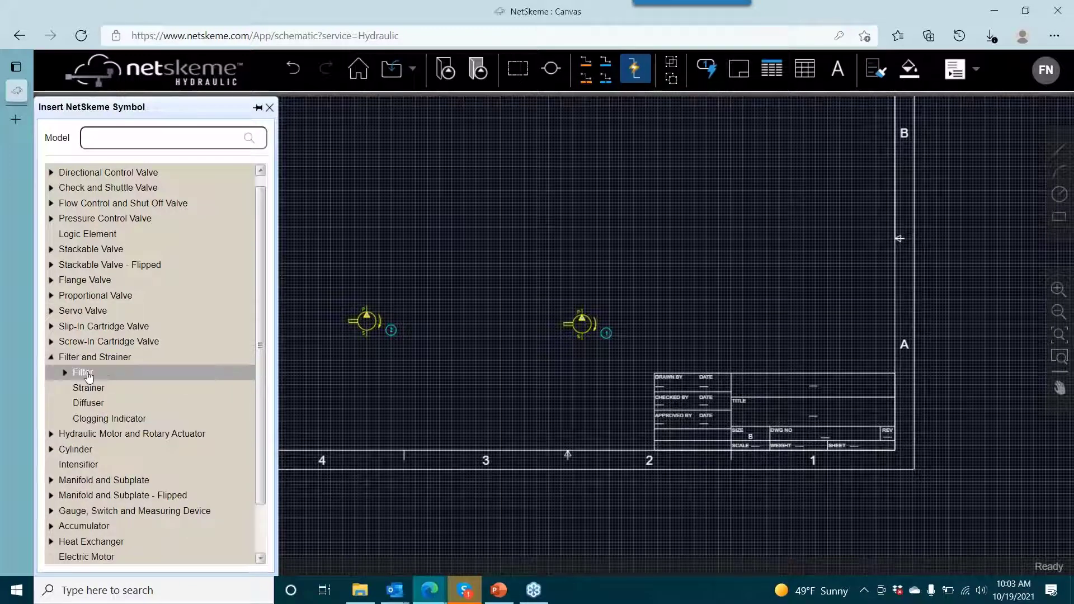
click(83, 373)
click(99, 387)
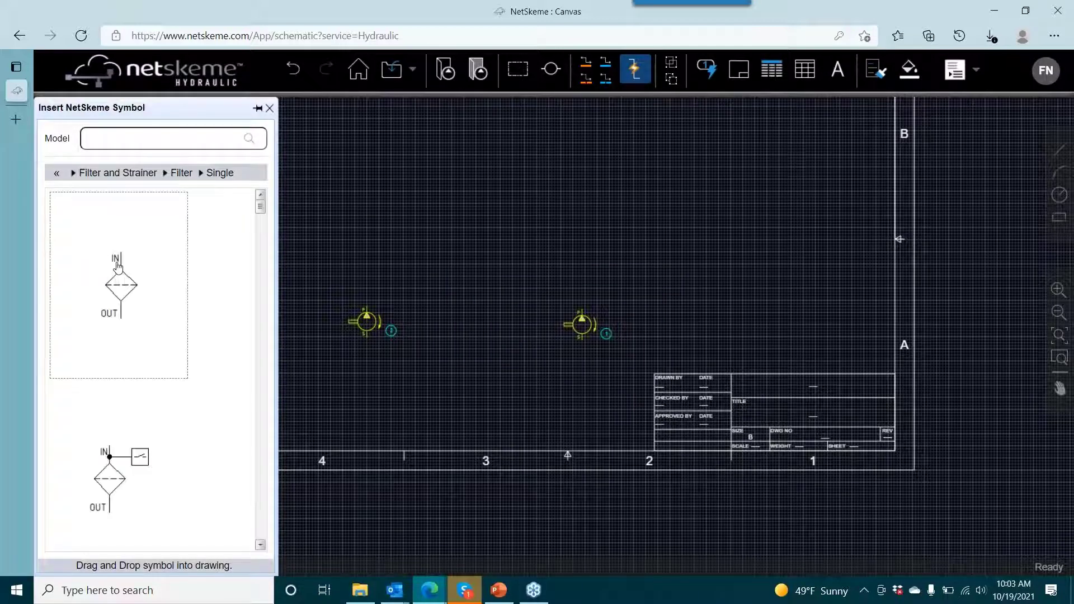
drag(112, 263, 481, 342)
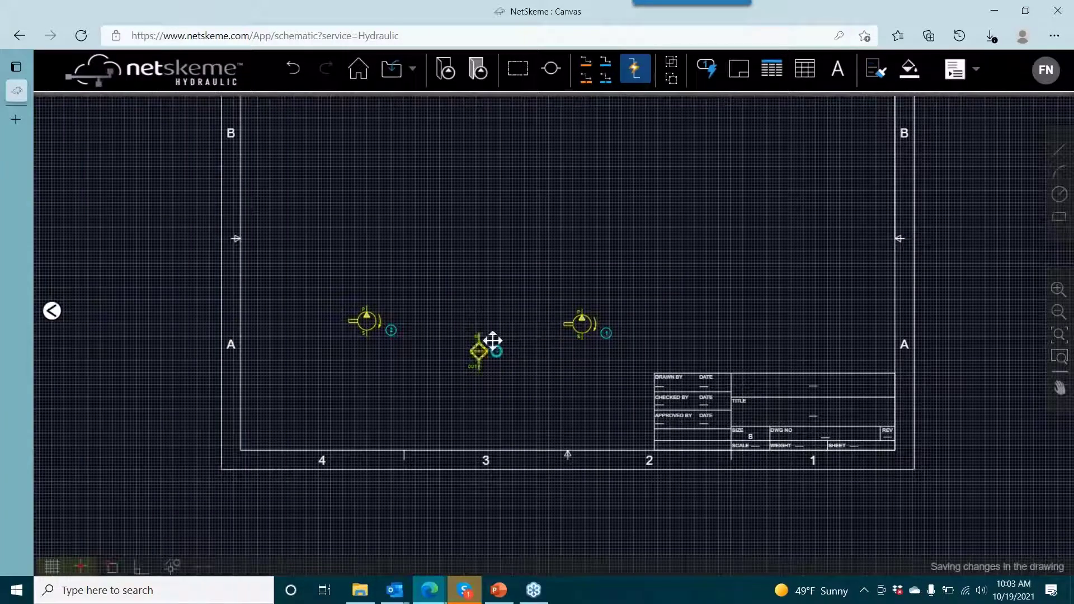
- Draw connection lines from the suction port S of both pumps to the filter's IN port
click(604, 60)
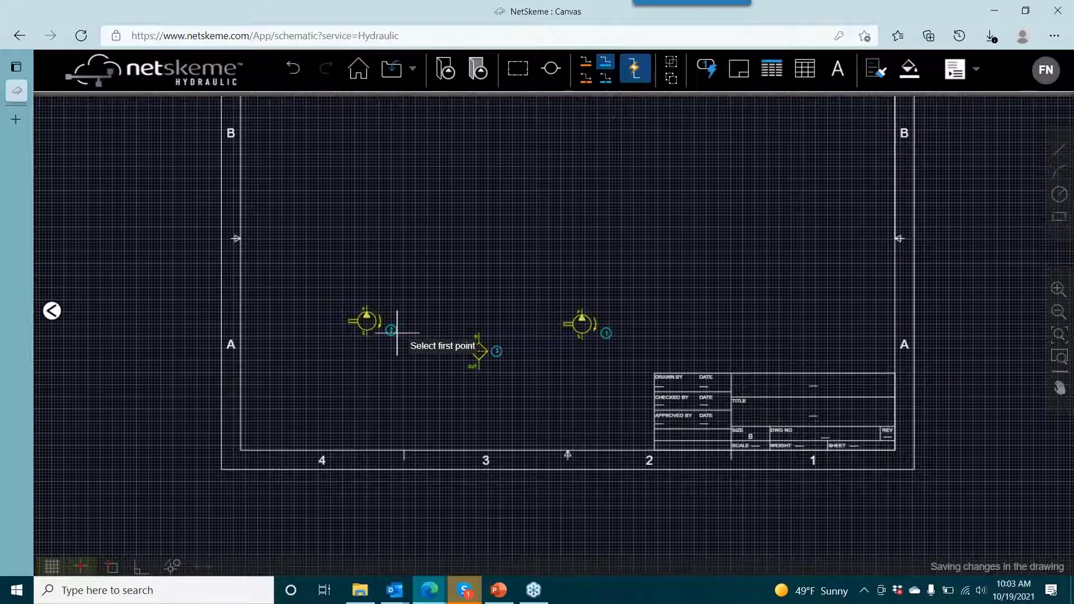
click(366, 335)
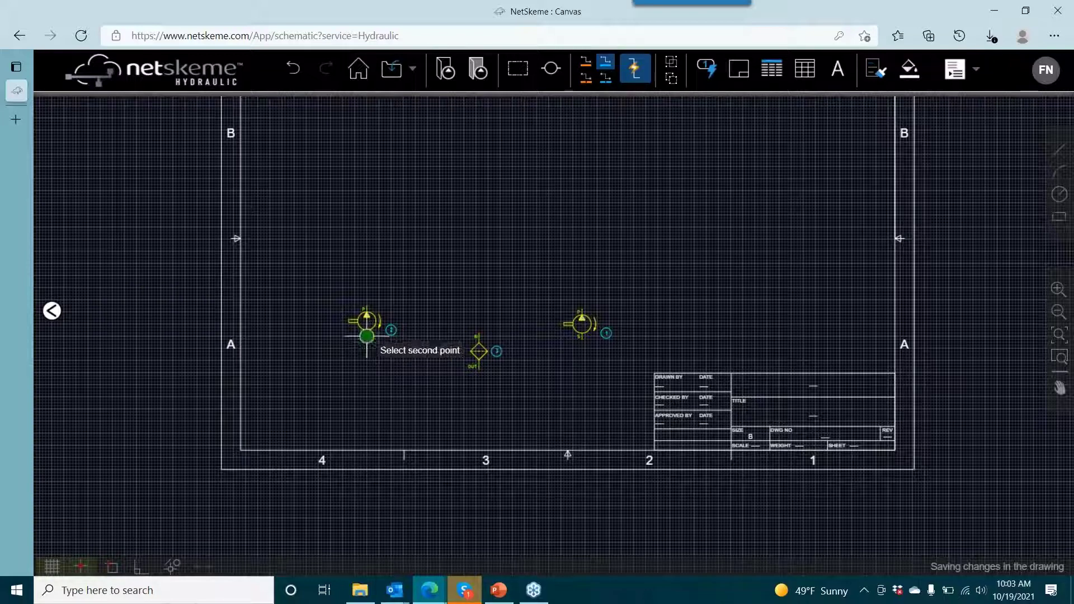
click(479, 335)
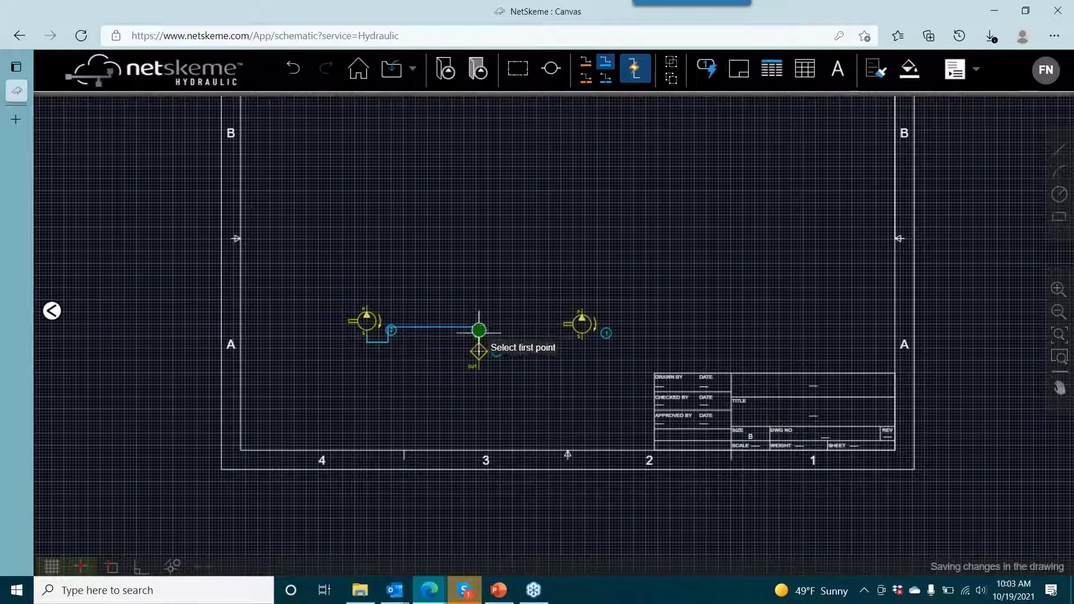
click(581, 336)
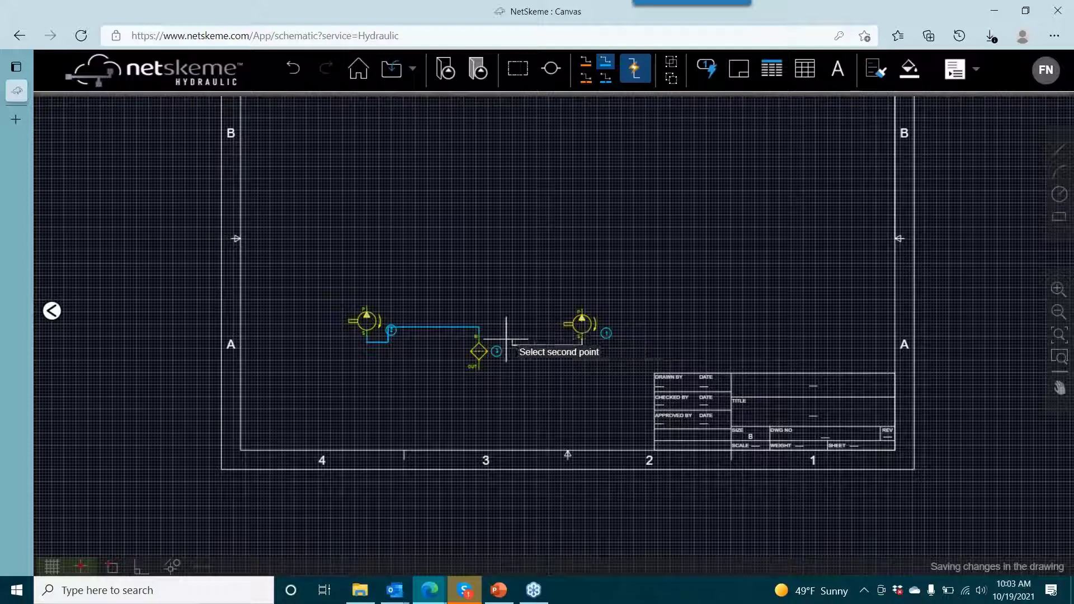
click(480, 329)
- Shift the vertical segments of both suction lines outward, clear of the left pump's balloon and close to the right pump
scroll(481, 302, up, 5)
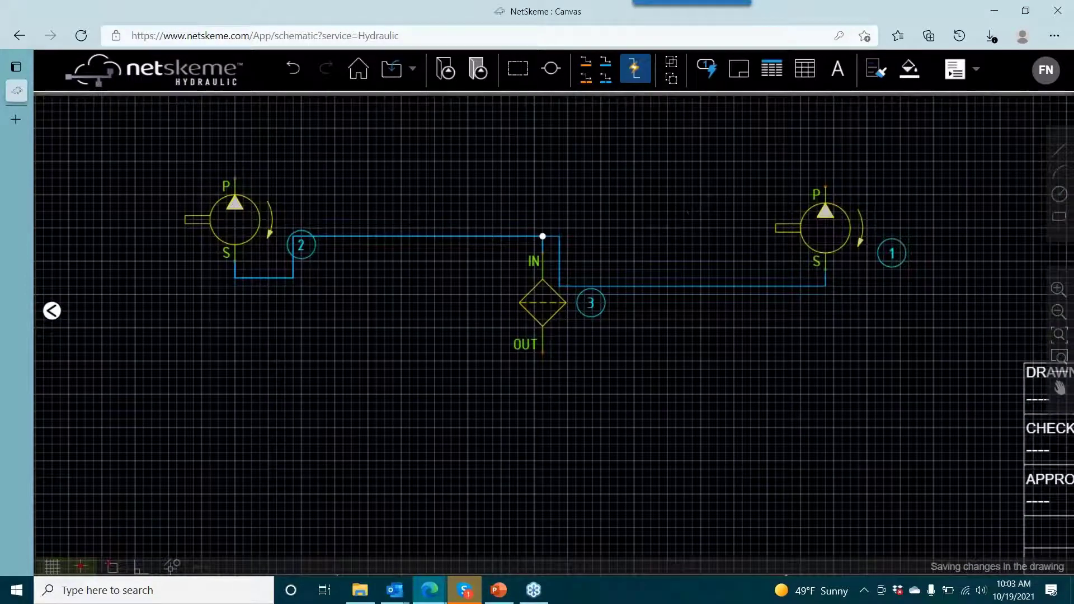
click(293, 261)
drag(293, 258, 334, 258)
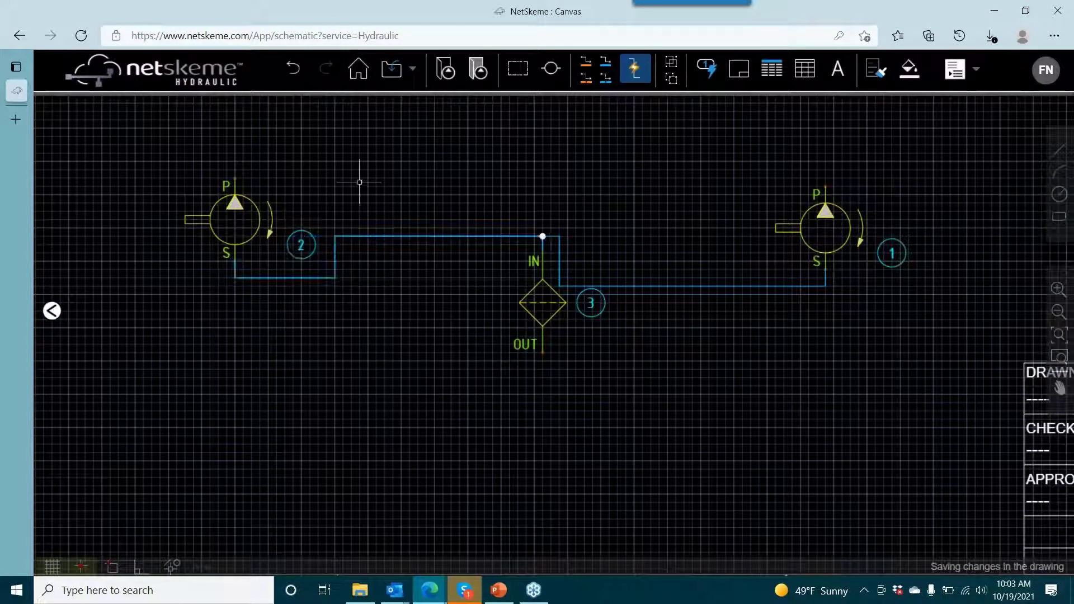
click(684, 283)
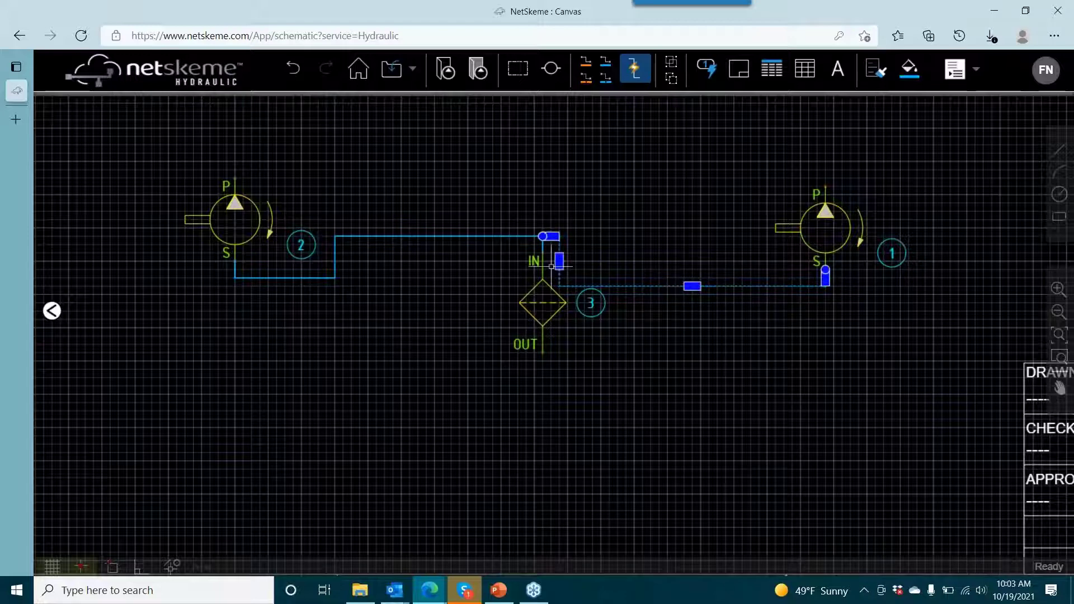
drag(559, 261, 767, 270)
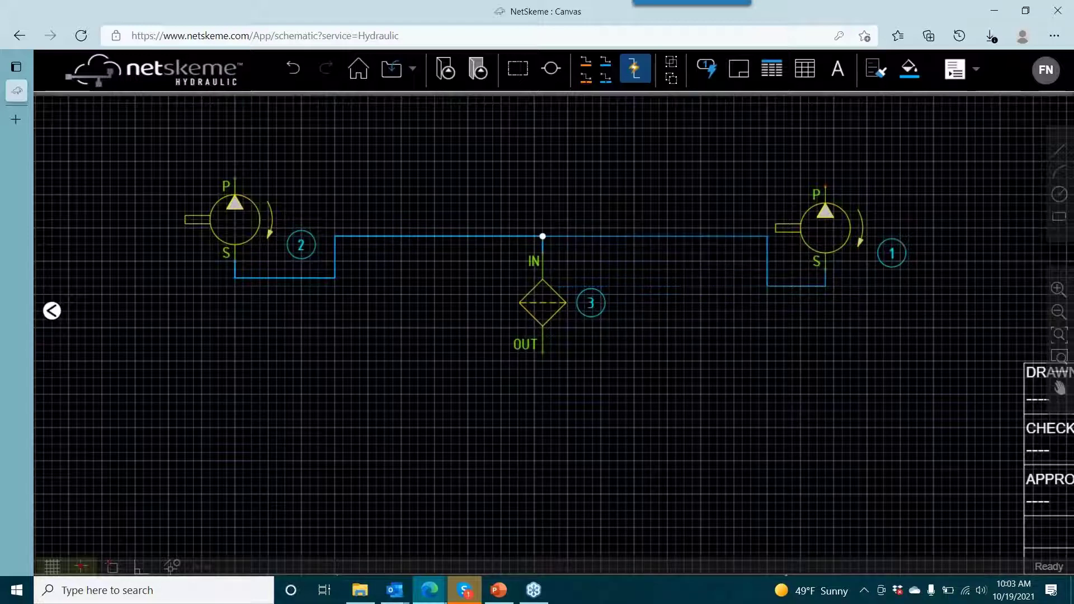
- Search the symbol library for model R1E0 and insert the first matching valve symbol just above the right pump
scroll(614, 154, down, 3)
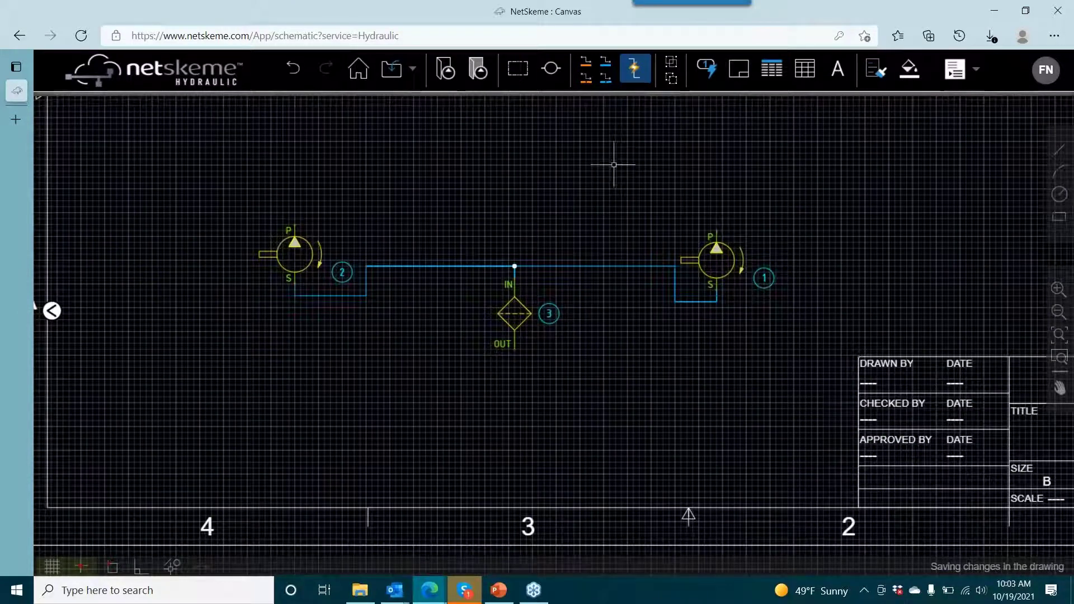
drag(704, 163, 611, 209)
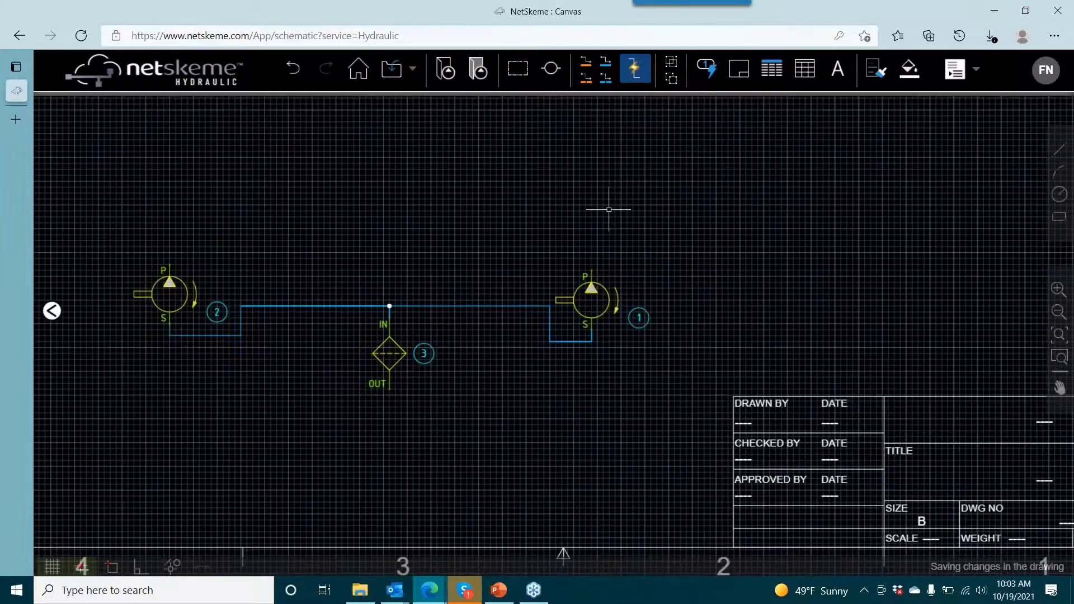
drag(563, 254, 522, 272)
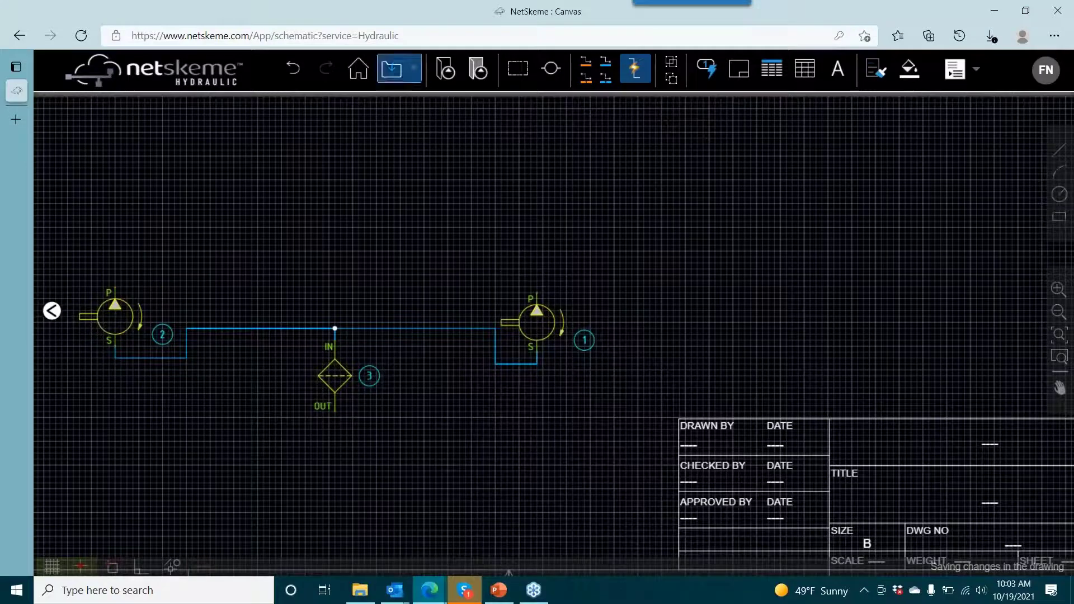
drag(565, 194, 552, 251)
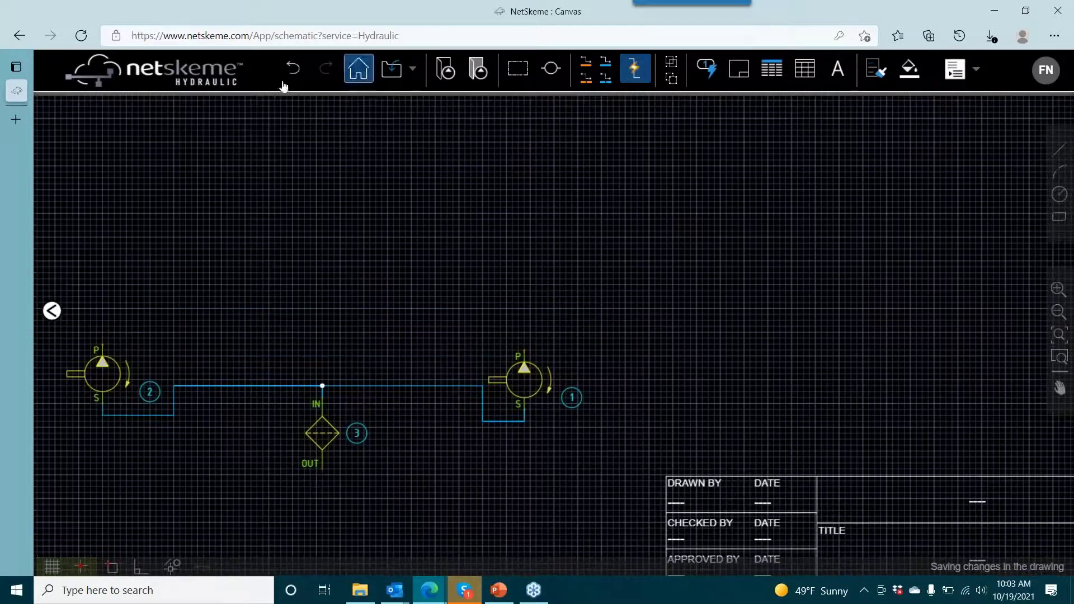
click(52, 310)
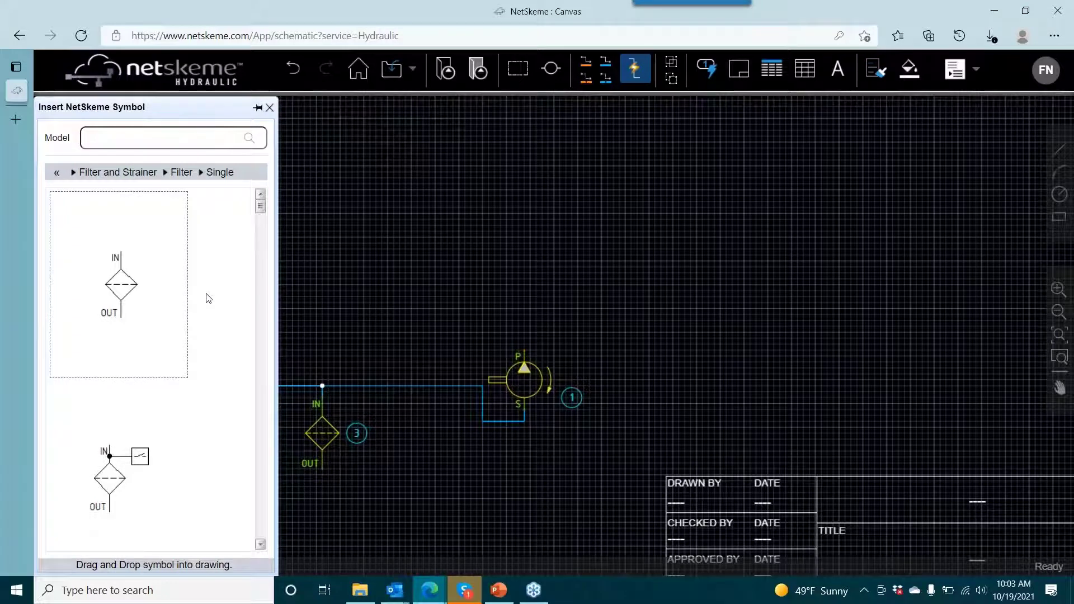
click(57, 172)
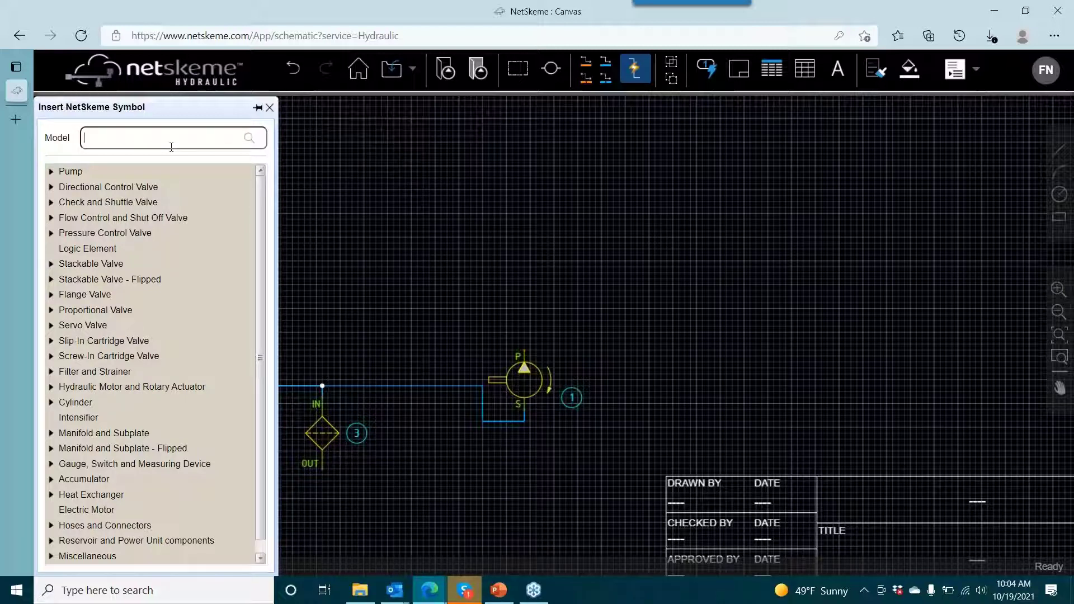
key(Return)
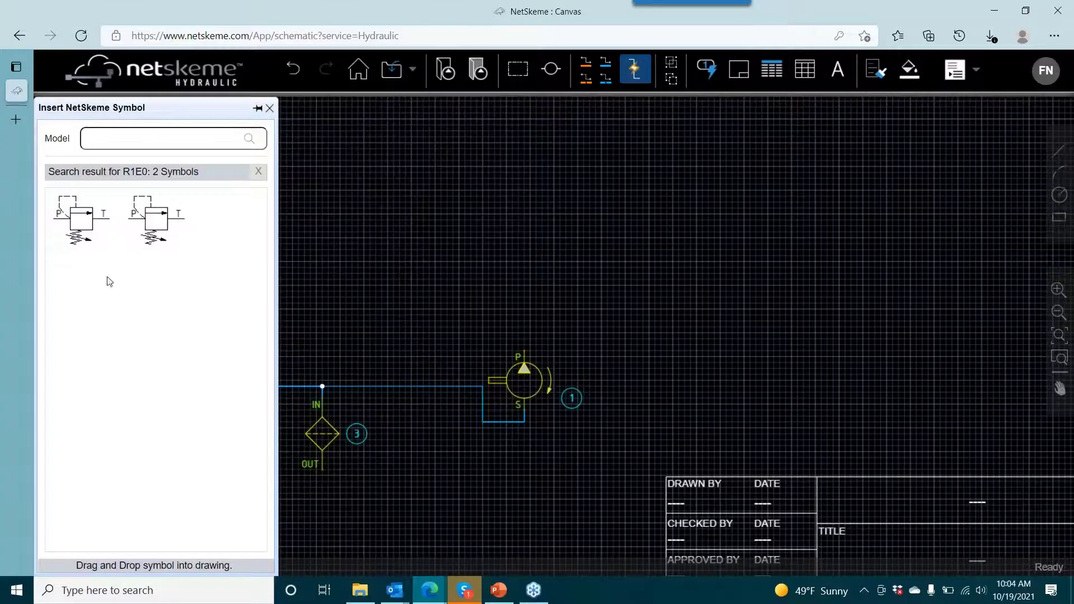
click(81, 219)
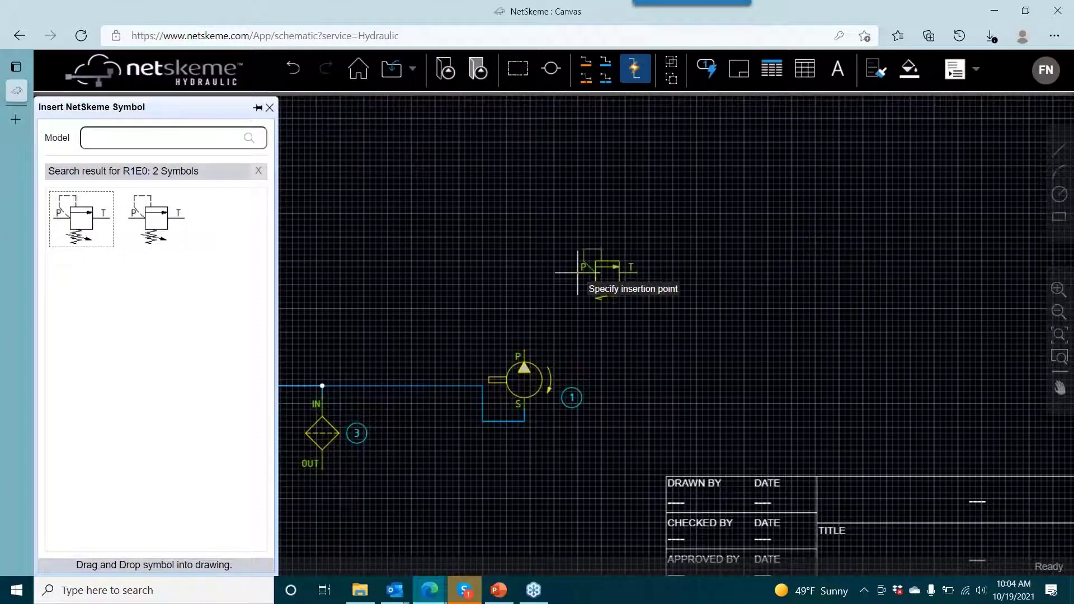
click(563, 303)
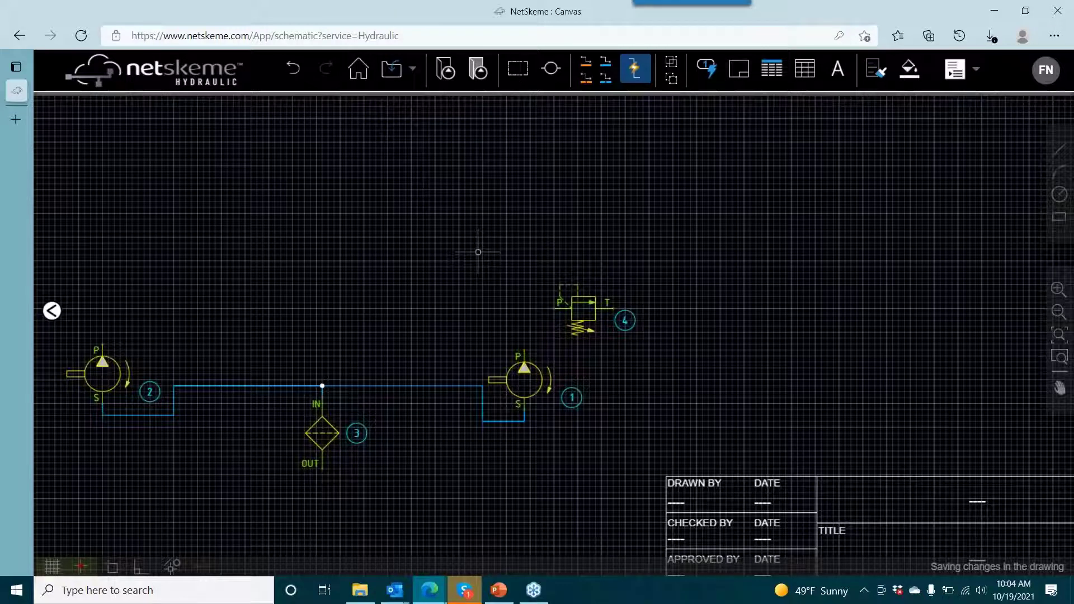
- Search the symbol library for model S09-M and insert the first matching valve symbol above the relief valve and right pump
click(52, 311)
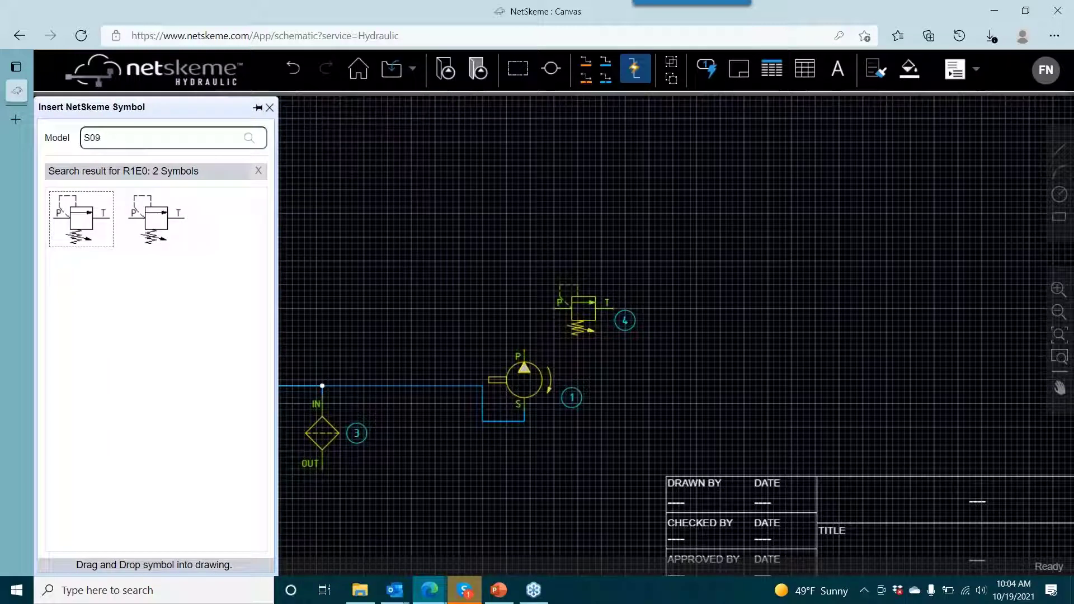
text(S09-M)
key(Return)
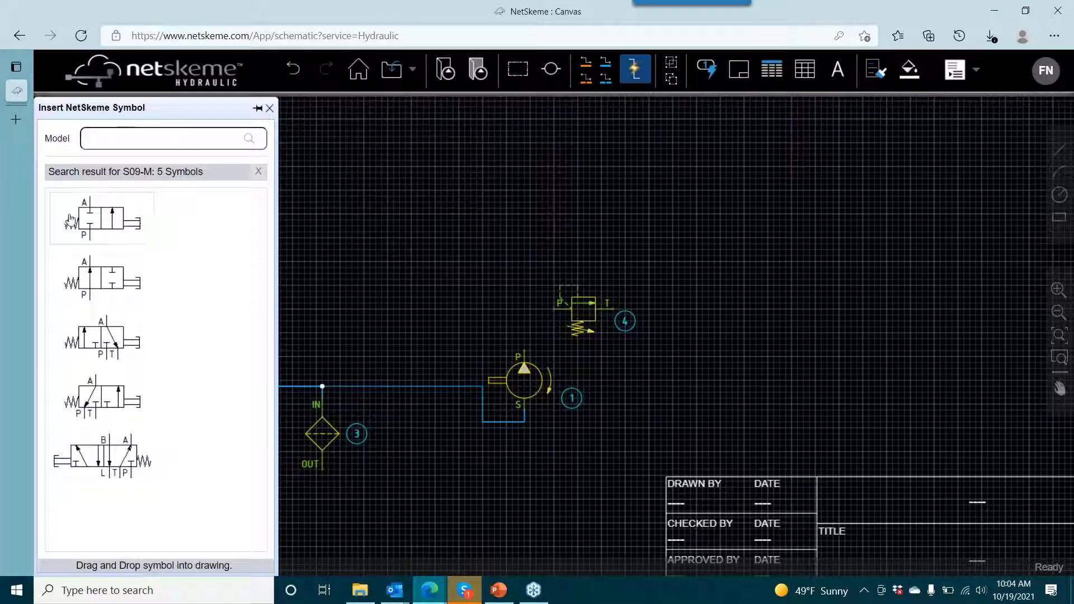
click(131, 236)
click(512, 208)
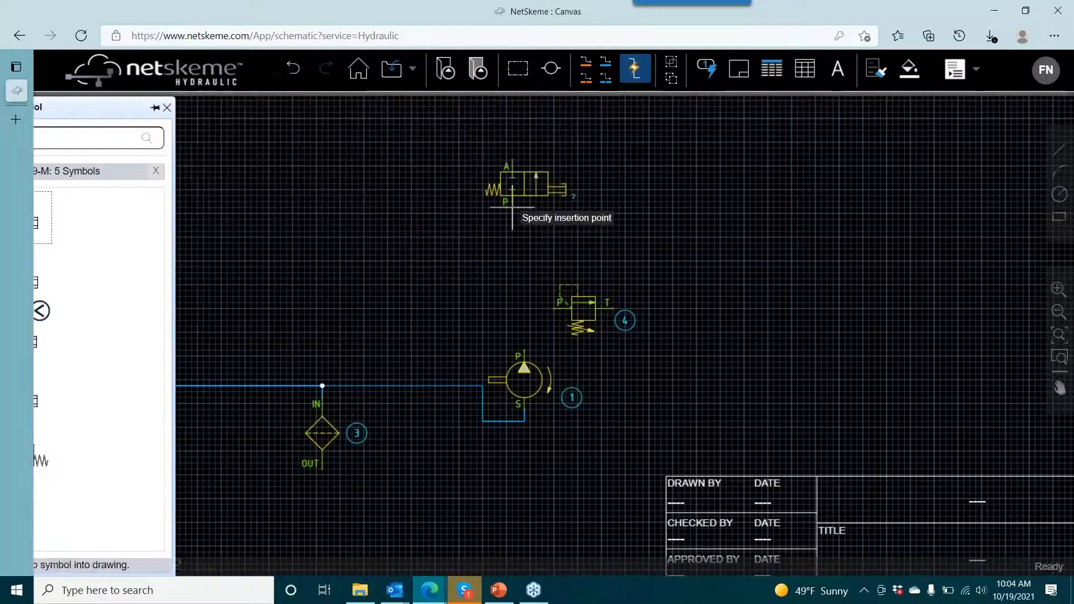
- Draw a pressure line from the right pump's port P to the S09-M valve's port P, with a branch to the relief valve's port P
click(585, 61)
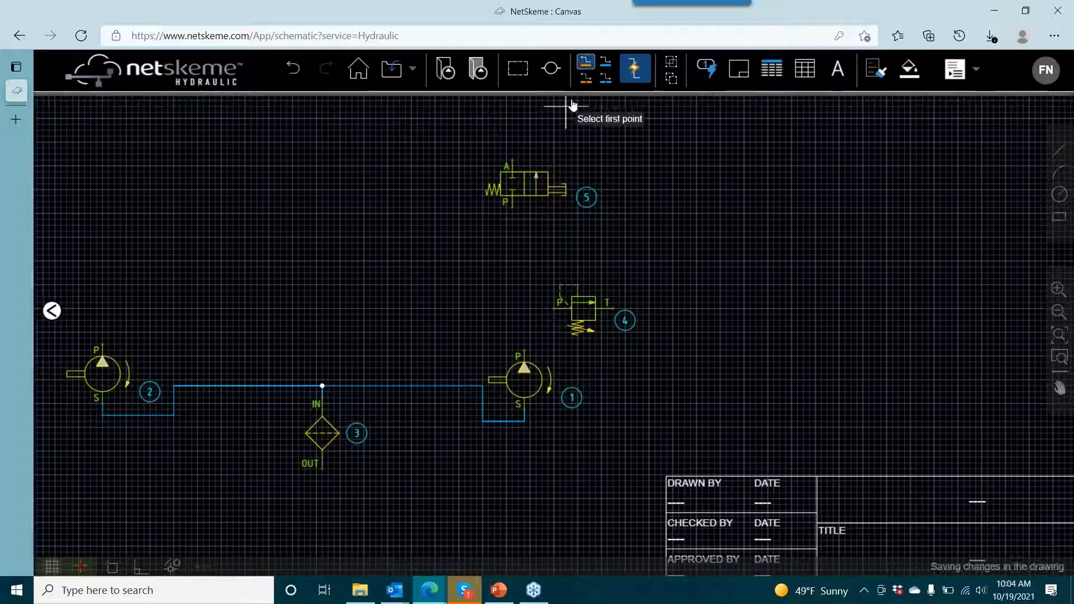
click(524, 352)
click(506, 207)
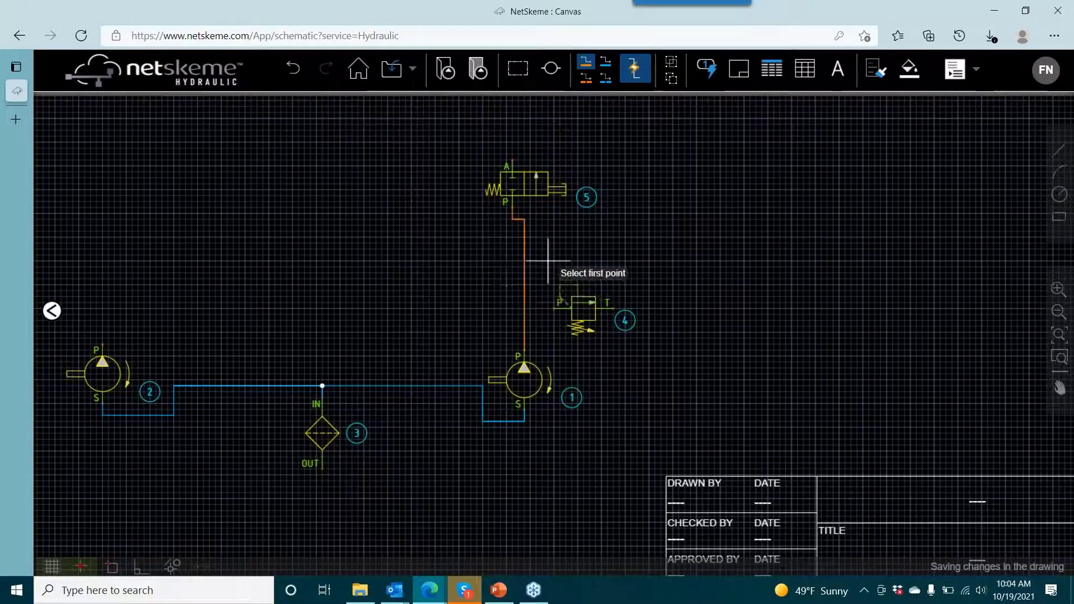
click(523, 308)
click(570, 308)
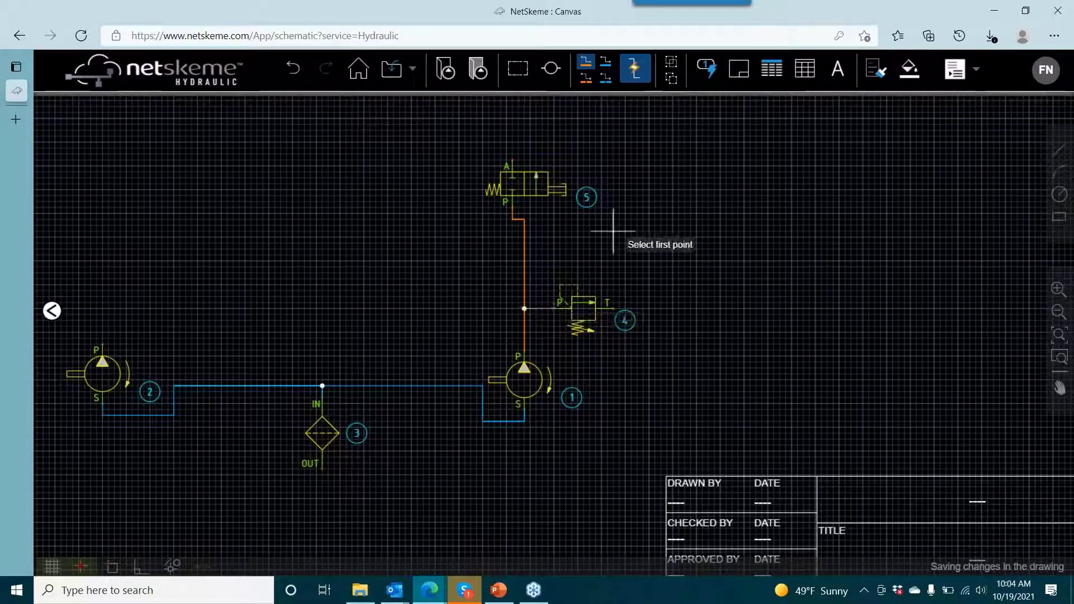
click(550, 174)
double_click(539, 179)
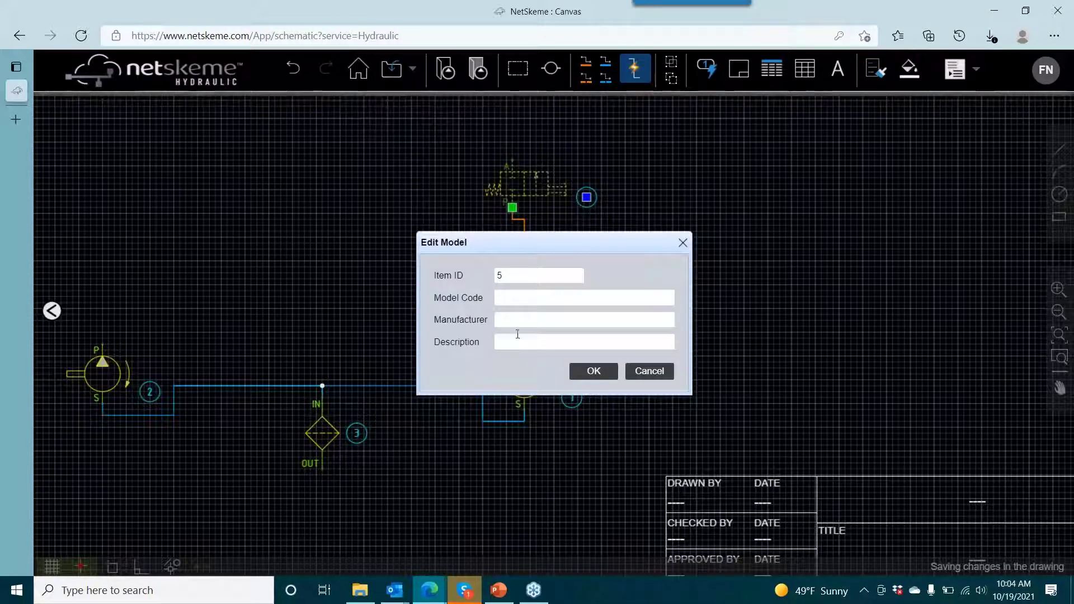
click(684, 244)
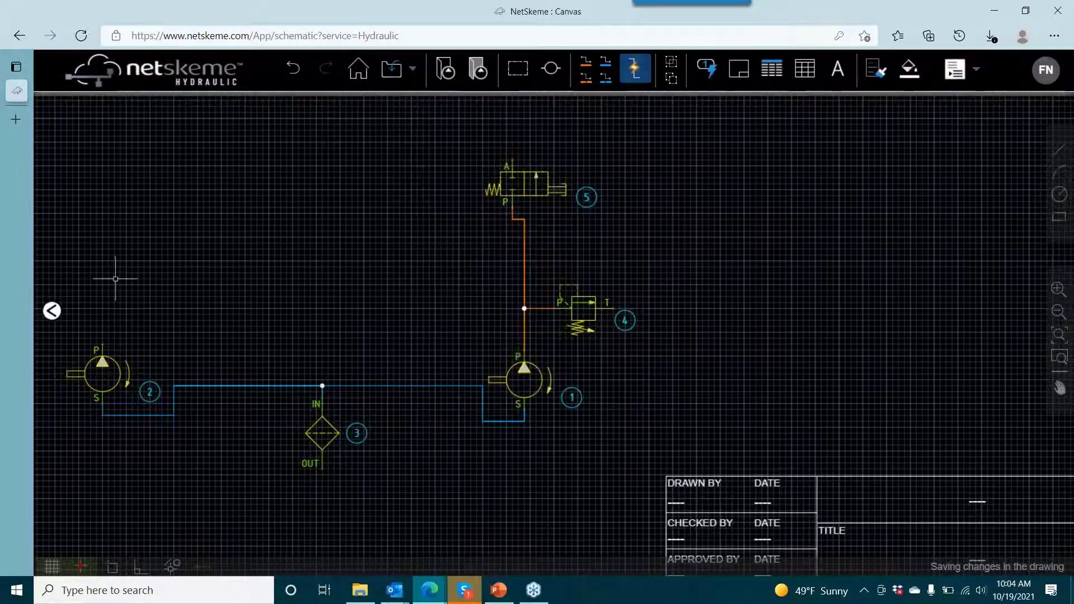
- Set the model code of valve item 5 to S09-M and its manufacturer to Bifold
click(52, 311)
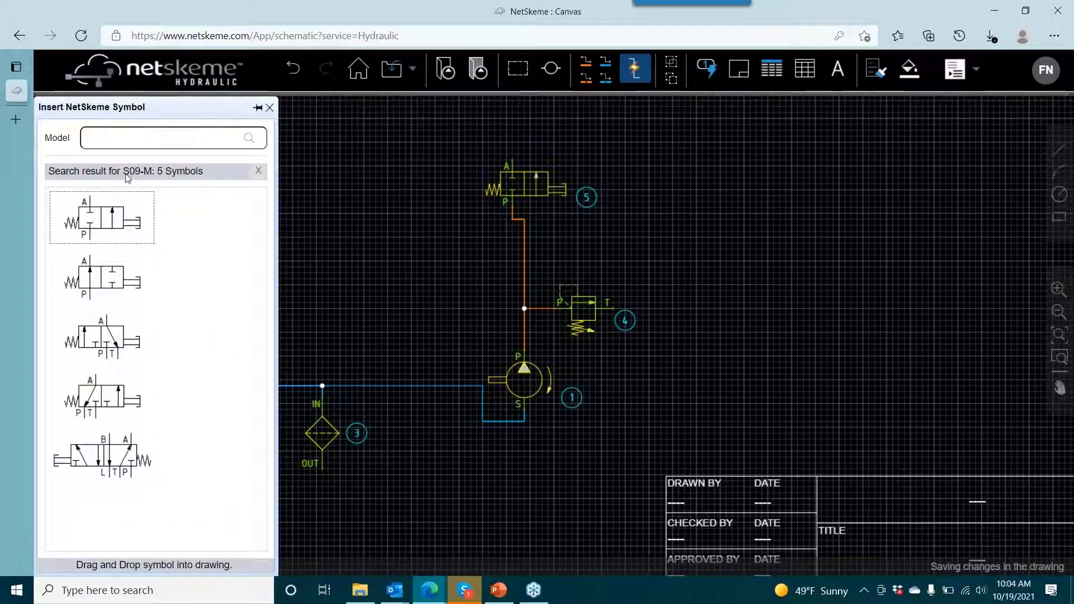
double_click(521, 182)
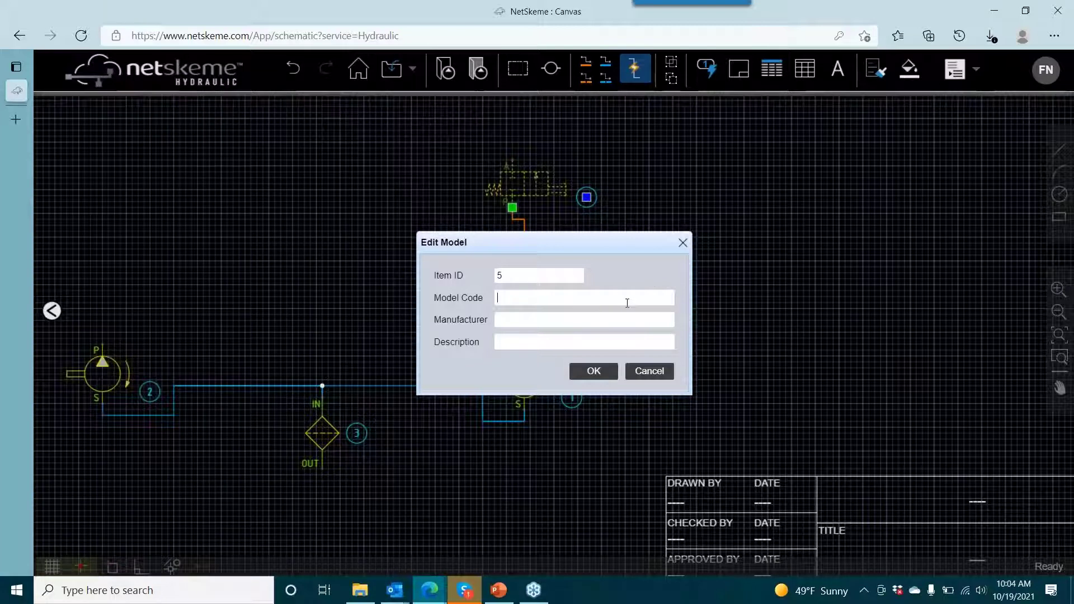
text(S09-M)
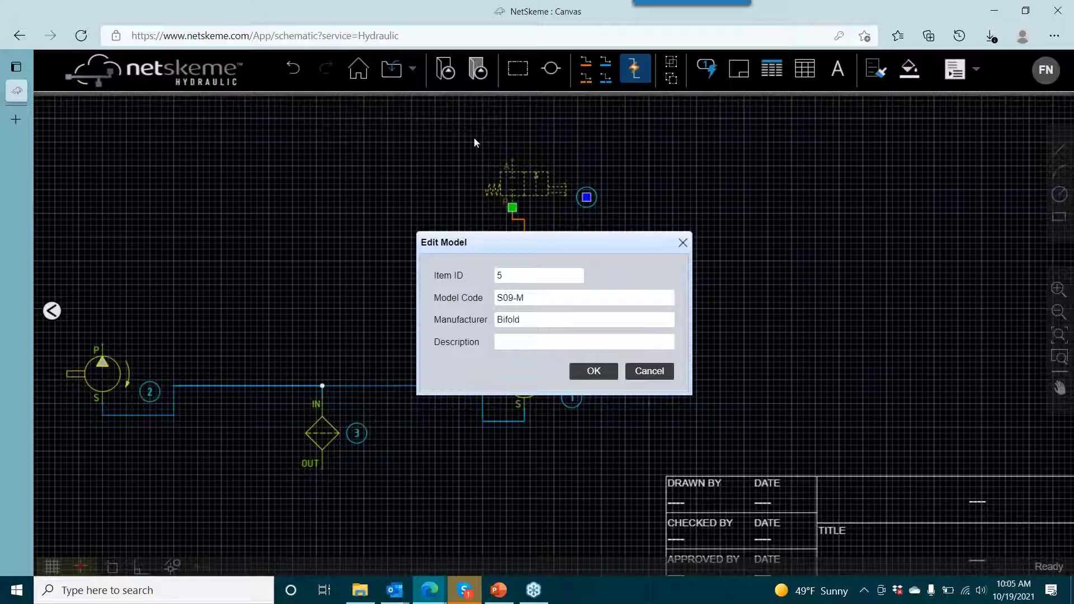
click(582, 375)
click(582, 376)
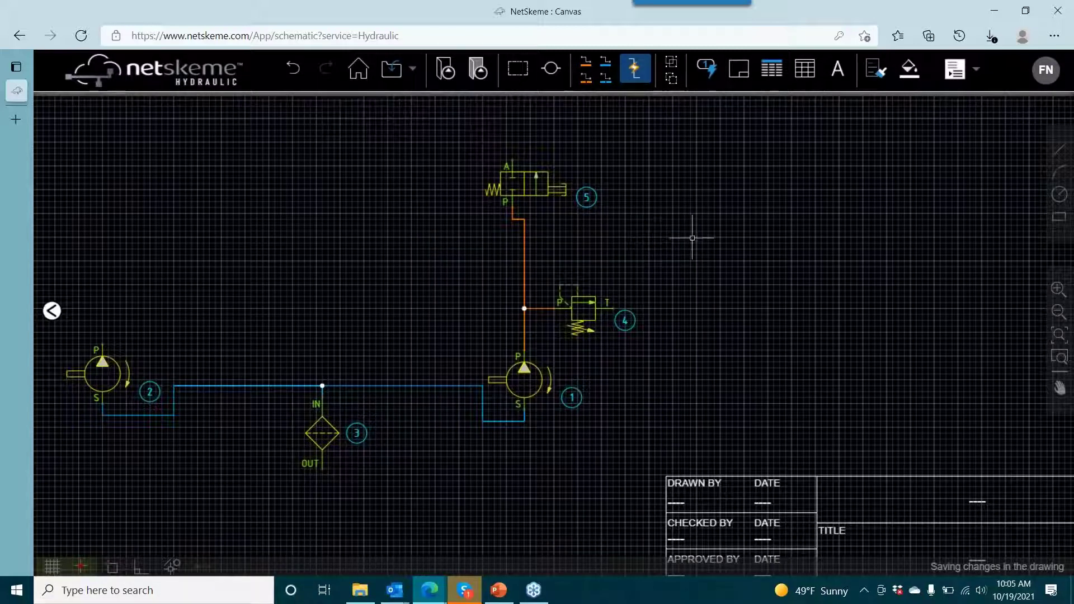
- Search the symbol library for model AHSJJ and insert the pilot-operated valve from the last row's first position above the S09-M valve
scroll(673, 252, up, 5)
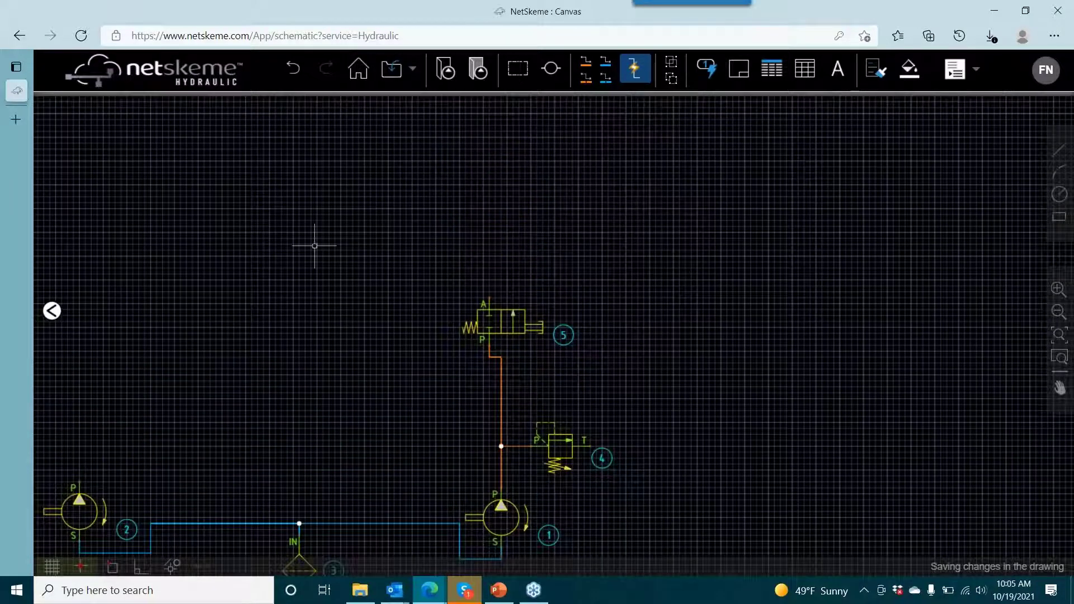
click(52, 311)
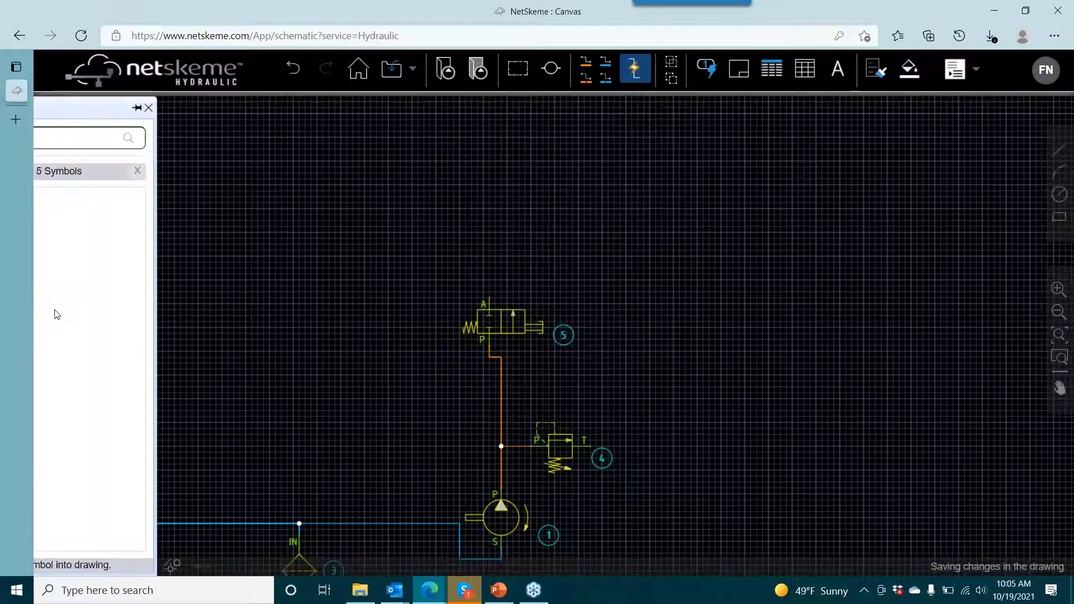
click(258, 171)
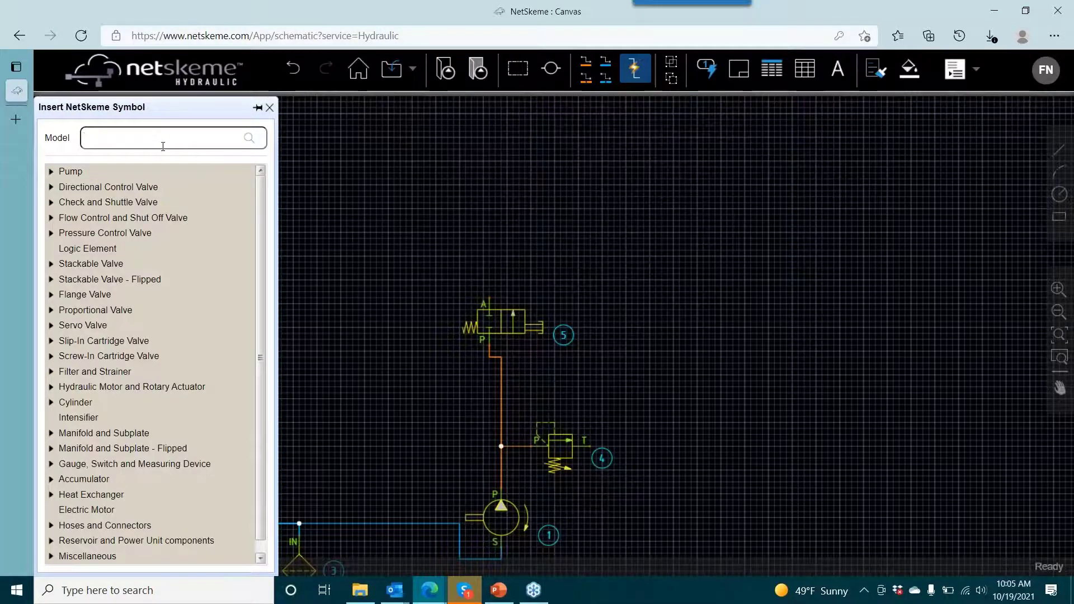
click(162, 146)
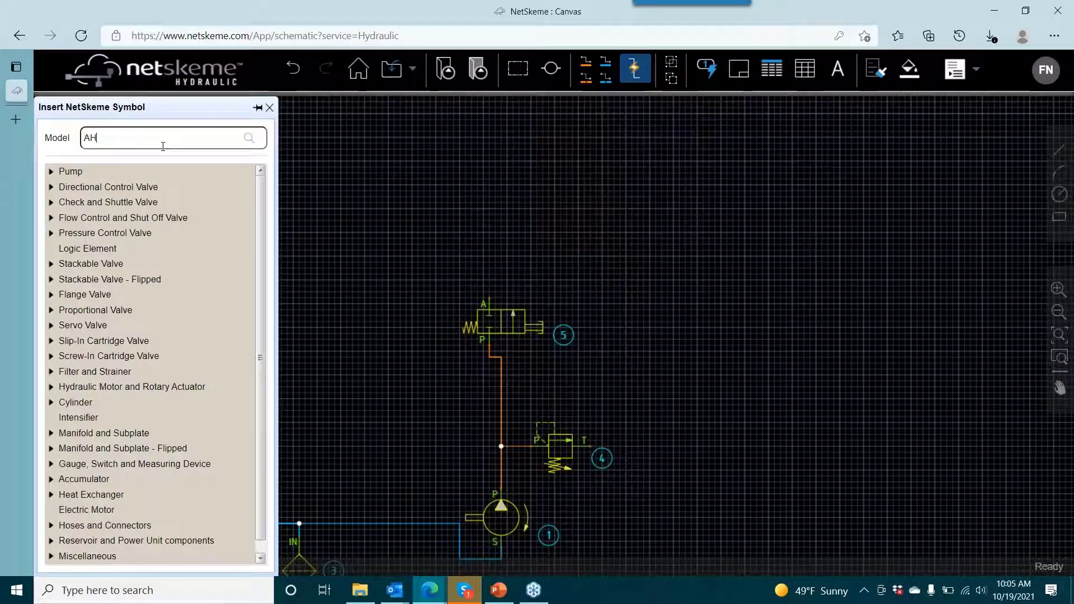
text(AHSJJ)
key(Return)
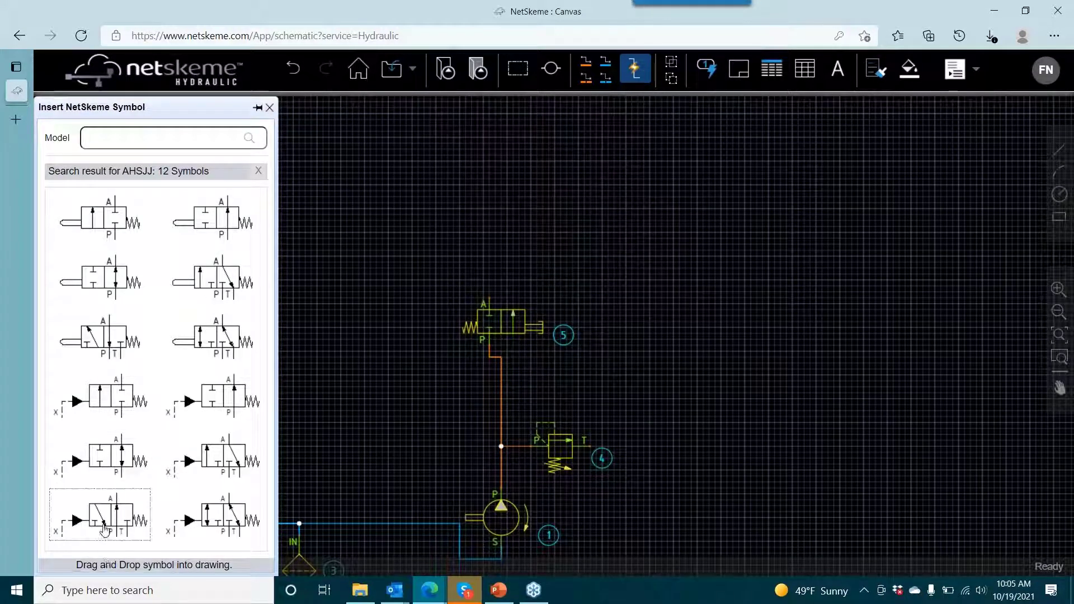
click(490, 179)
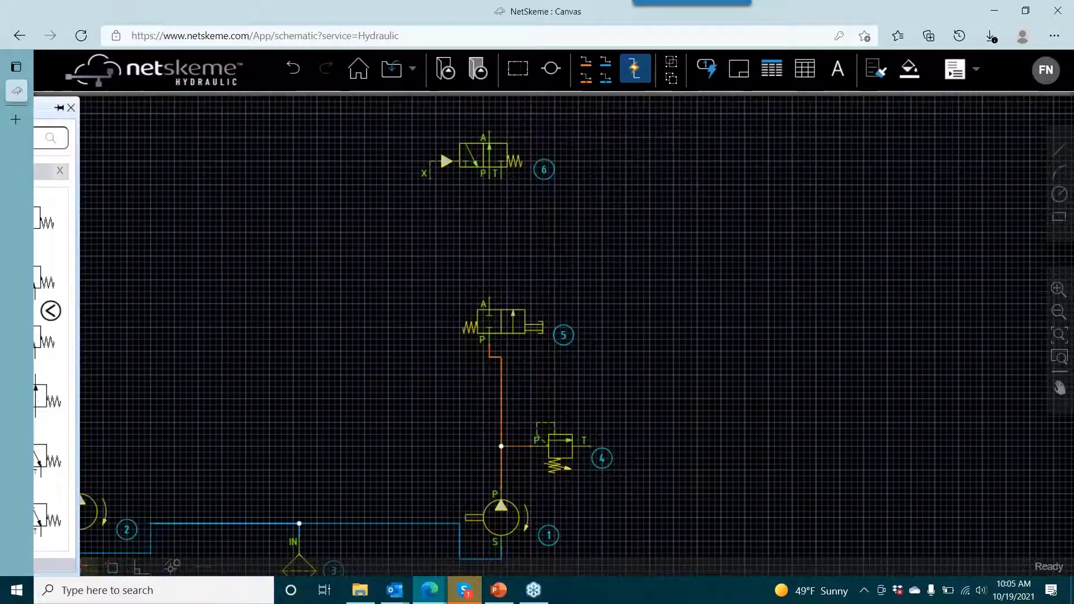
- Draw a pressure line from the S09-M valve's port A to the pilot-operated valve's port P
click(586, 63)
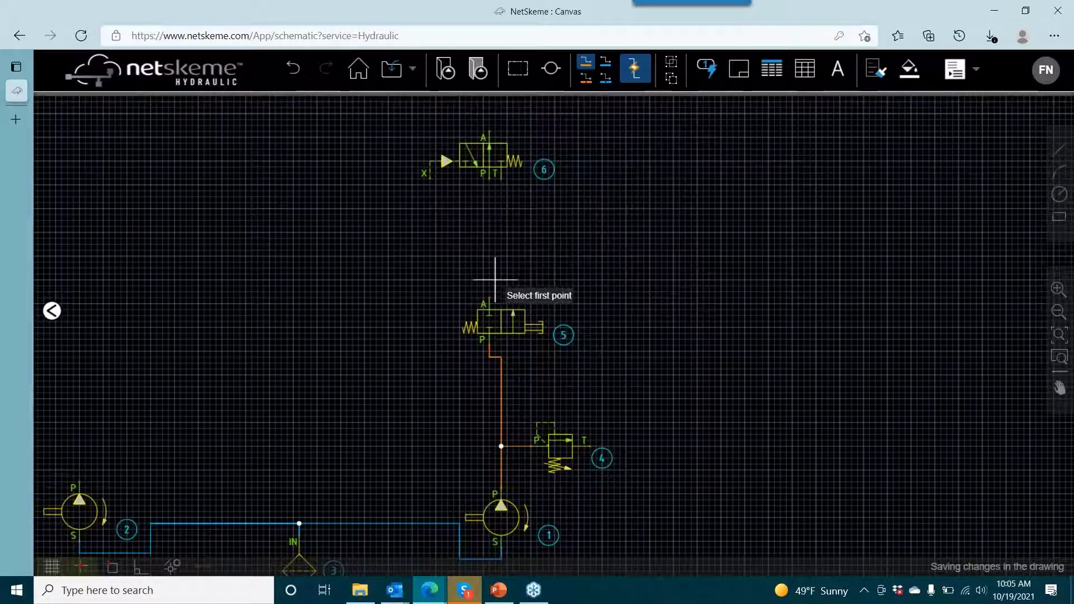
click(489, 298)
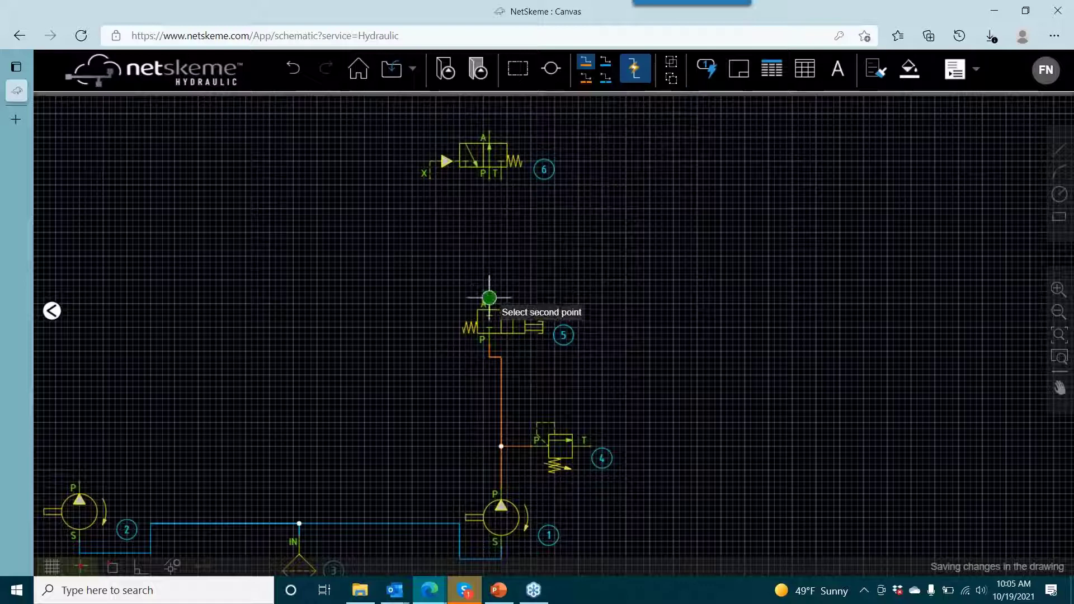
click(490, 174)
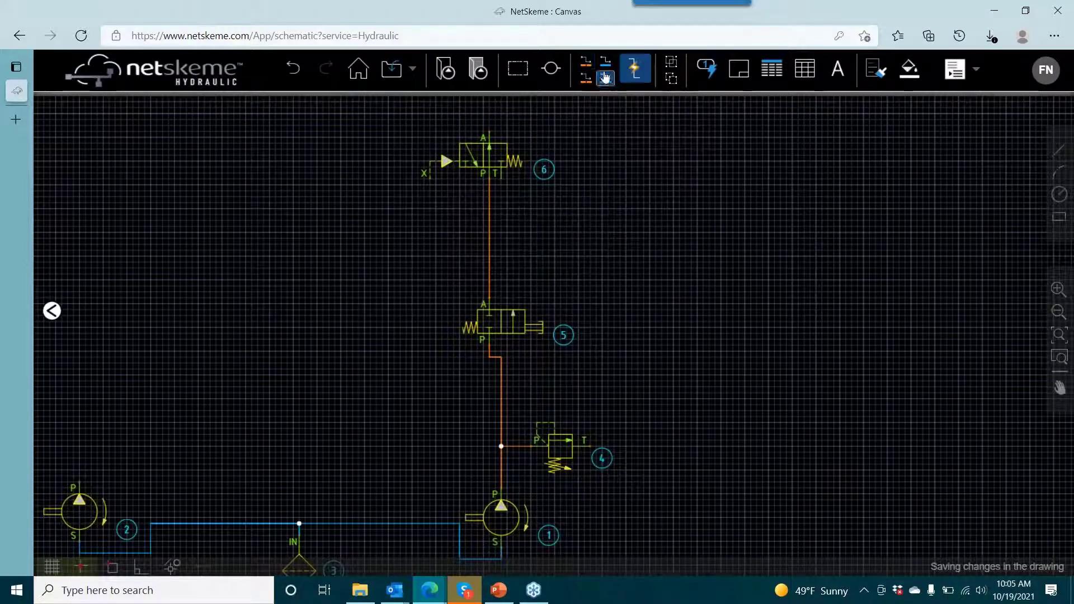
- With automatic line routing switched off temporarily, draw a short return line straight down from the pilot-operated valve's port T
click(631, 77)
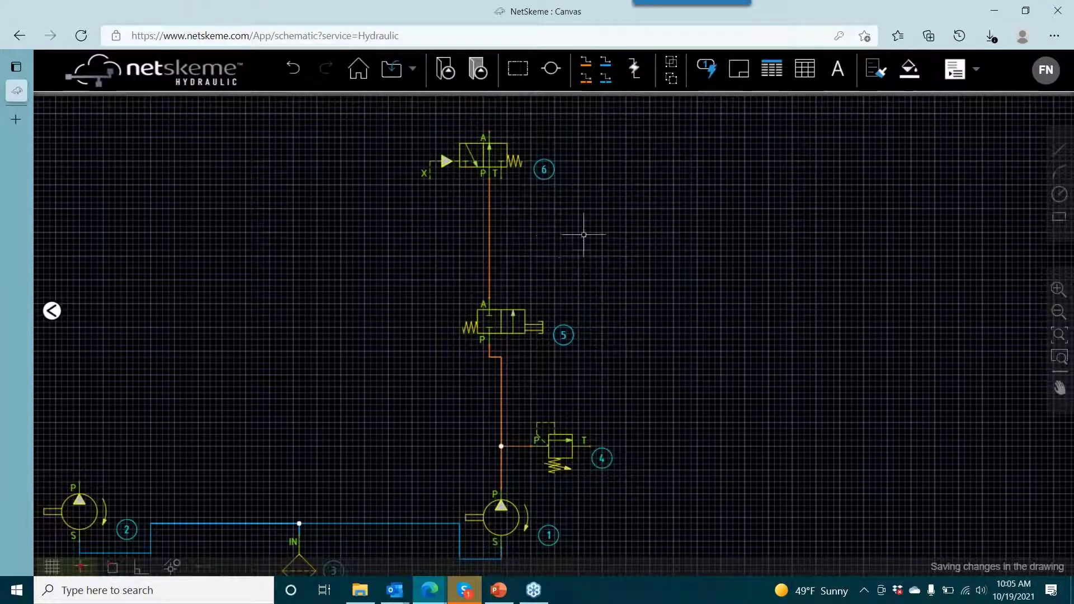
mouse_move(636, 298)
mouse_down()
mouse_move(708, 228)
mouse_move(659, 310)
mouse_up()
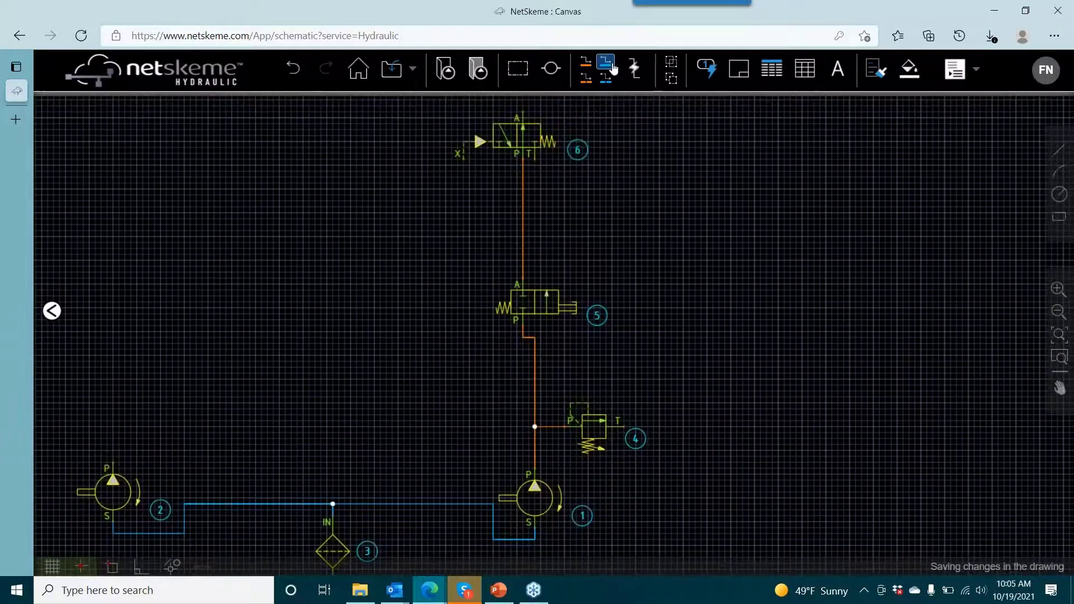
click(609, 64)
click(528, 165)
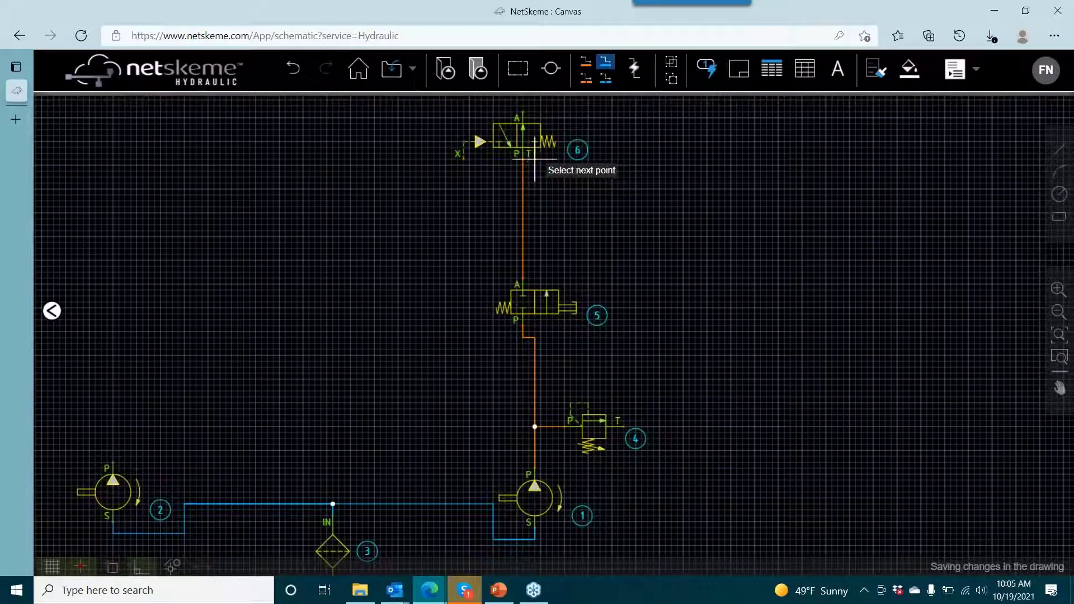
right_click(540, 222)
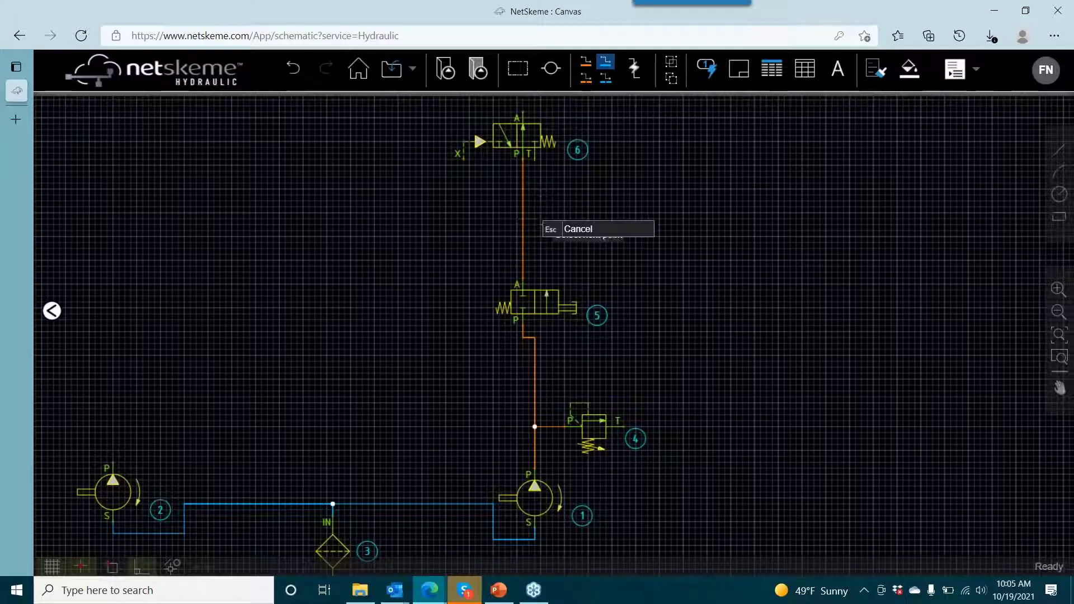
click(609, 231)
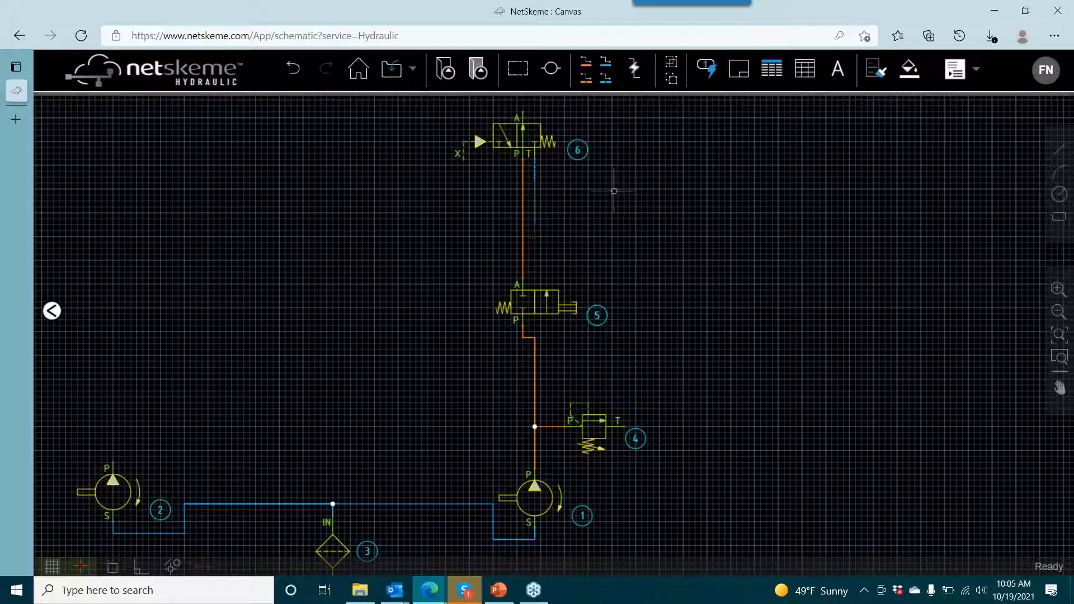
click(634, 69)
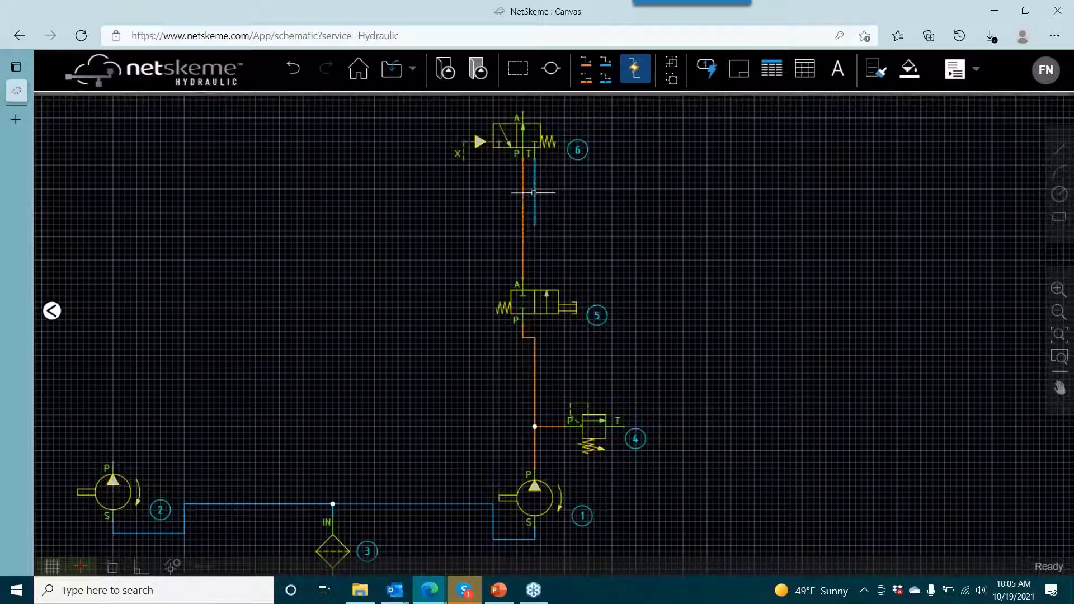
- Branch a horizontal return line to the right off the short T-port line, and delete that branch
click(605, 61)
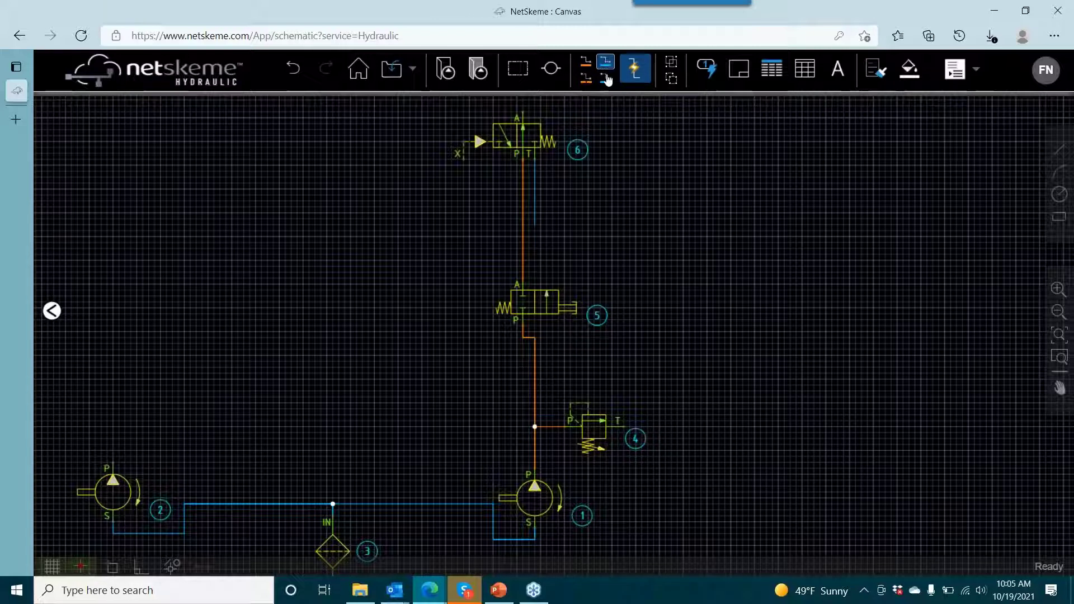
click(534, 195)
click(653, 194)
right_click(695, 252)
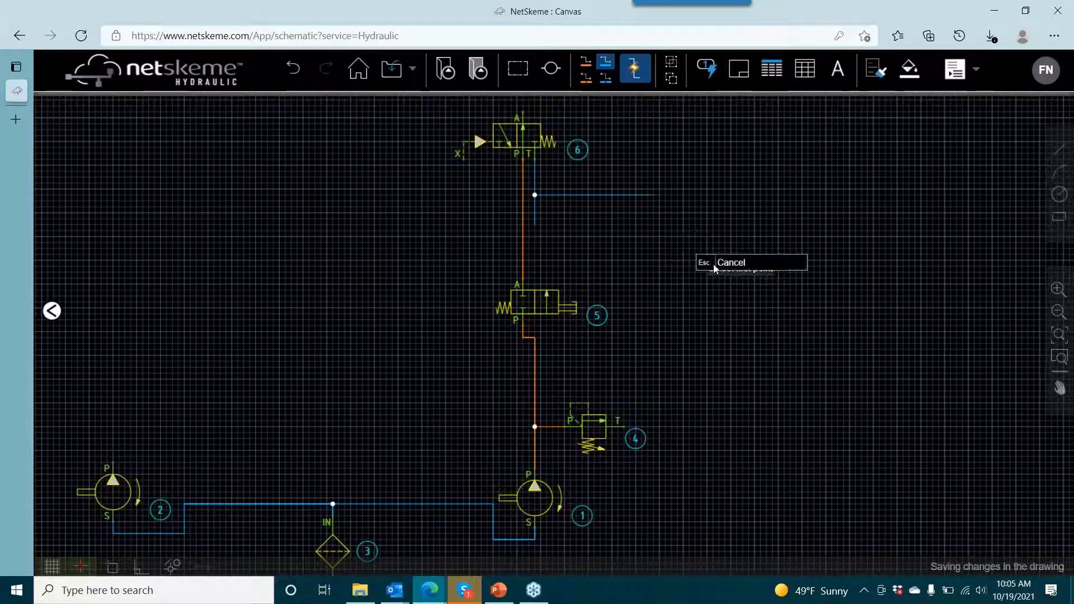
click(719, 261)
click(595, 194)
key(Delete)
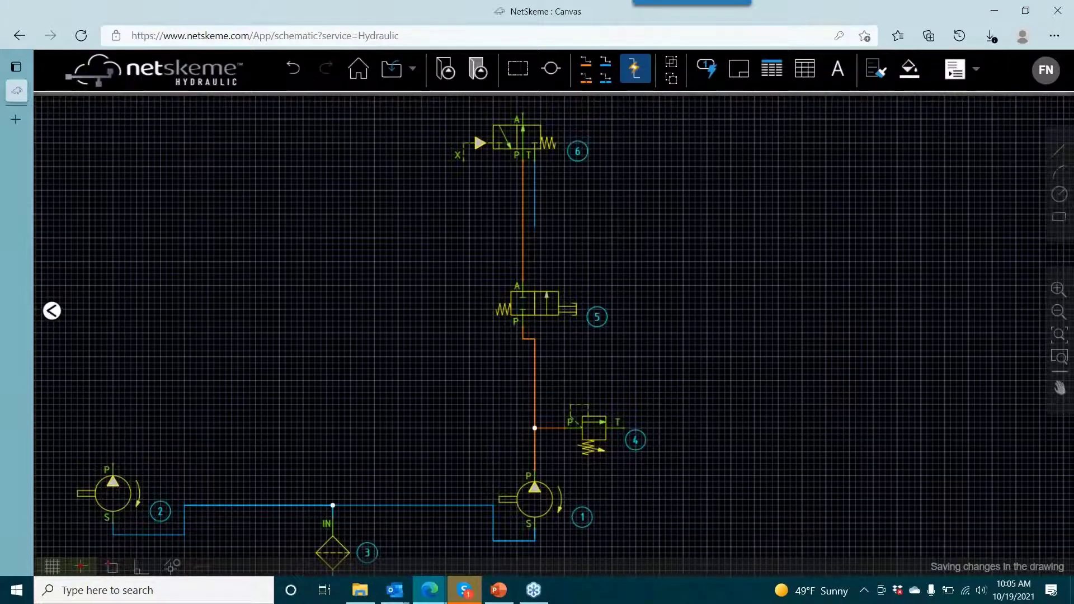
- Insert the single-acting cylinder symbol with ports C and R above and slightly right of the pilot-operated valve
click(445, 68)
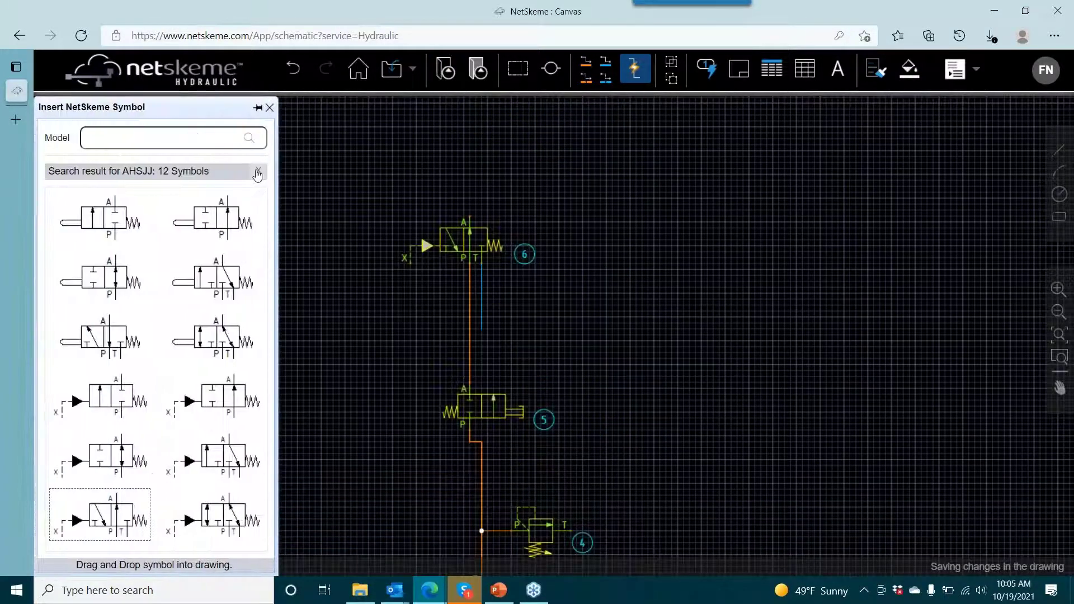
click(258, 171)
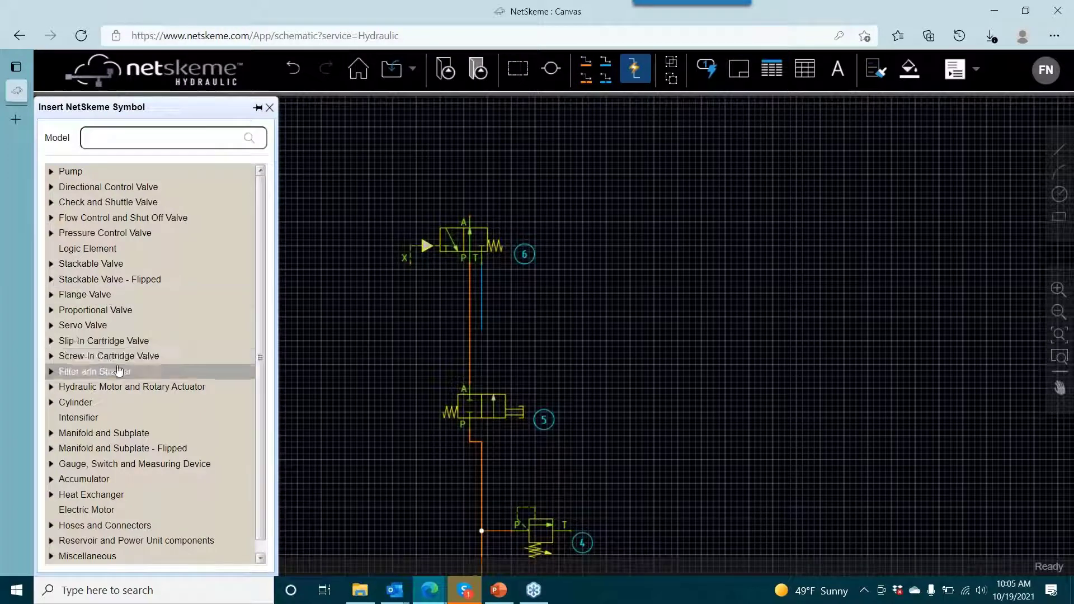
click(100, 402)
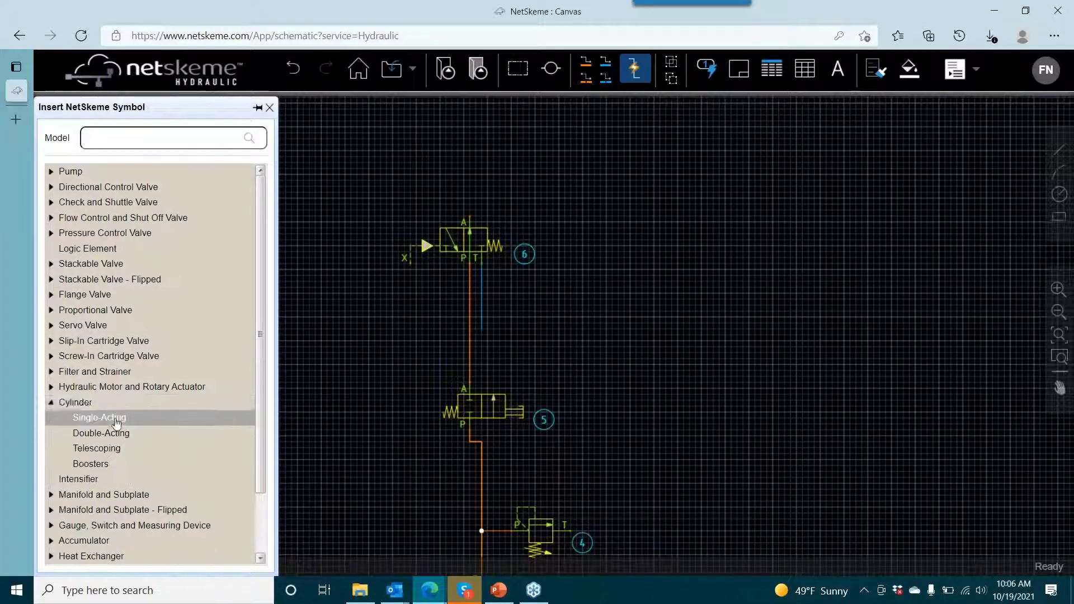
click(120, 420)
click(96, 258)
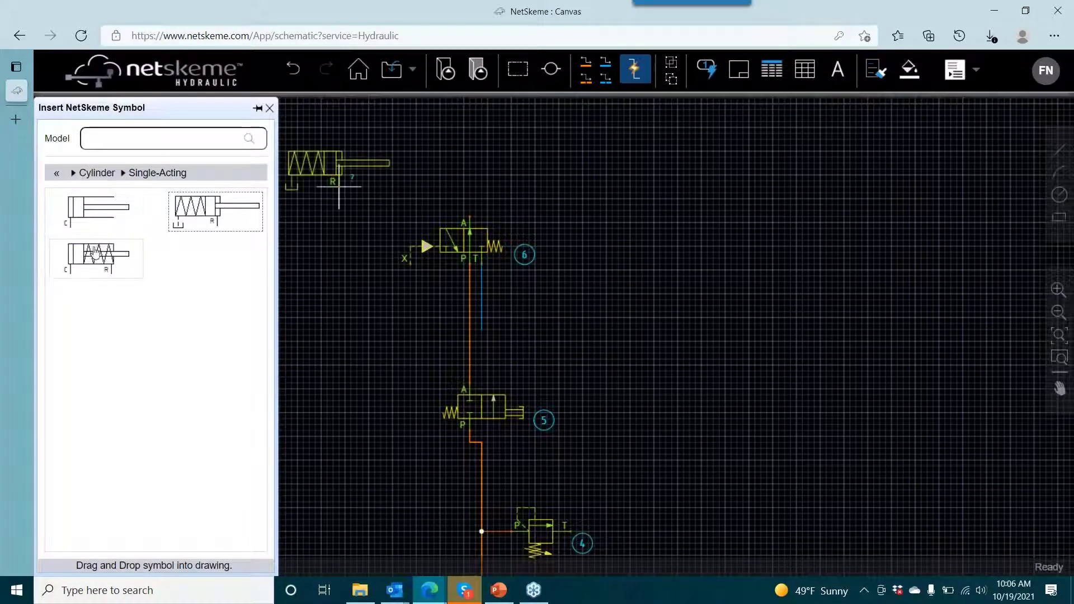
drag(588, 198, 589, 308)
click(524, 212)
- Draw a pressure line from the pilot-operated valve's port A to the single-acting cylinder's port C
click(586, 63)
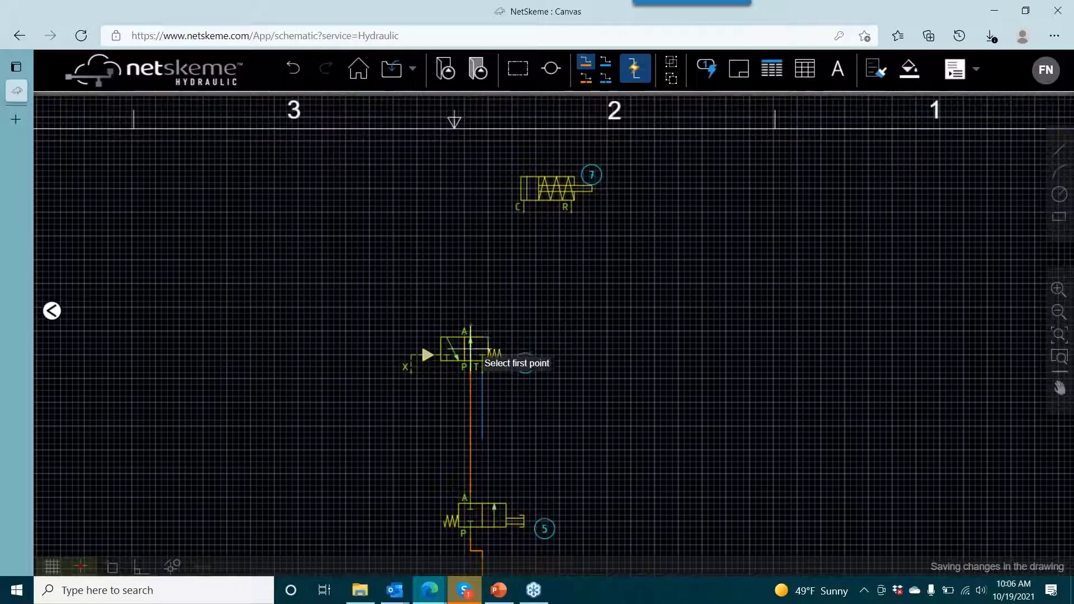
click(470, 325)
click(523, 212)
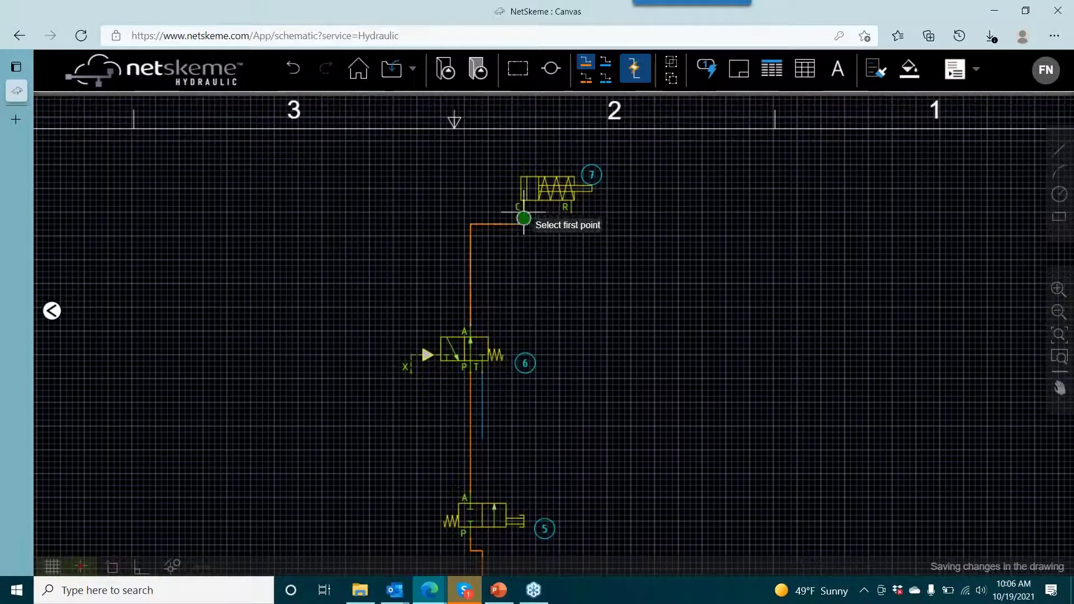
right_click(660, 267)
click(660, 257)
- Add the text "Reciprocating Stroke" just above and right of the single-acting cylinder
scroll(618, 331, down, 3)
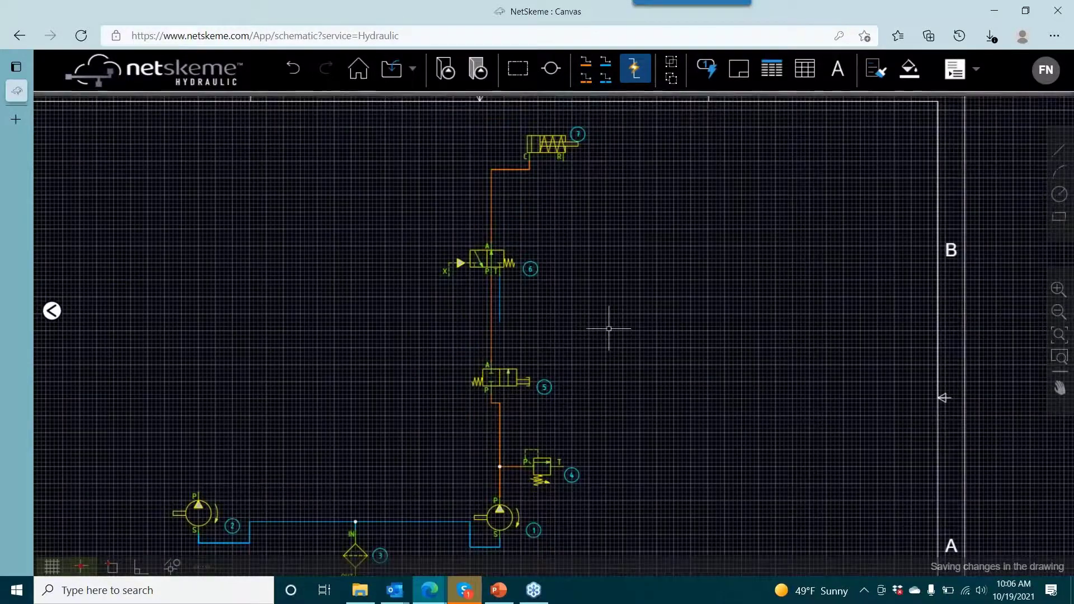
drag(610, 328, 562, 364)
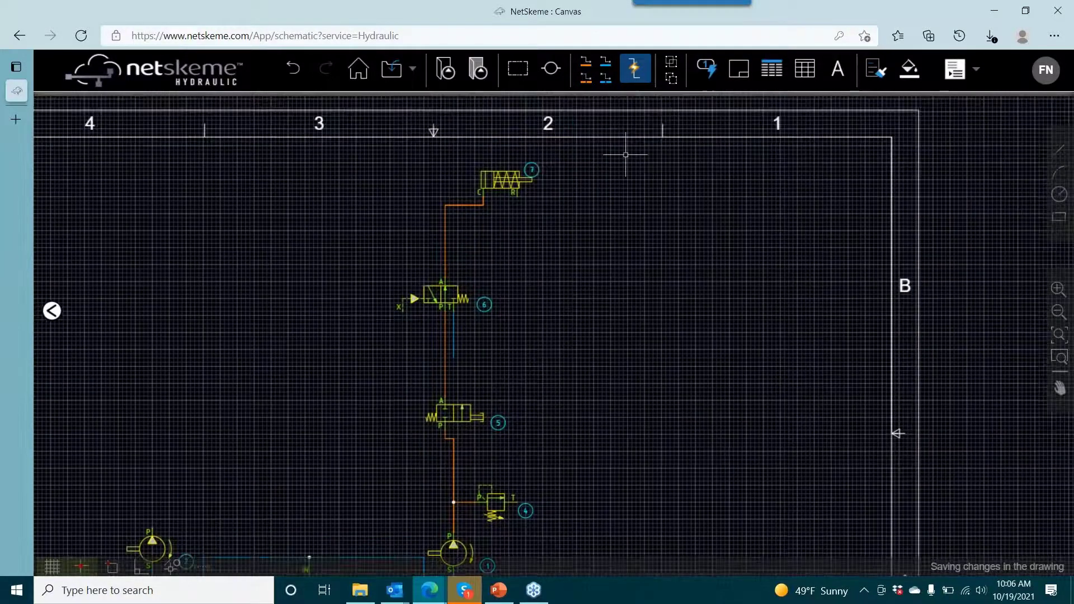
drag(625, 154, 613, 202)
click(841, 77)
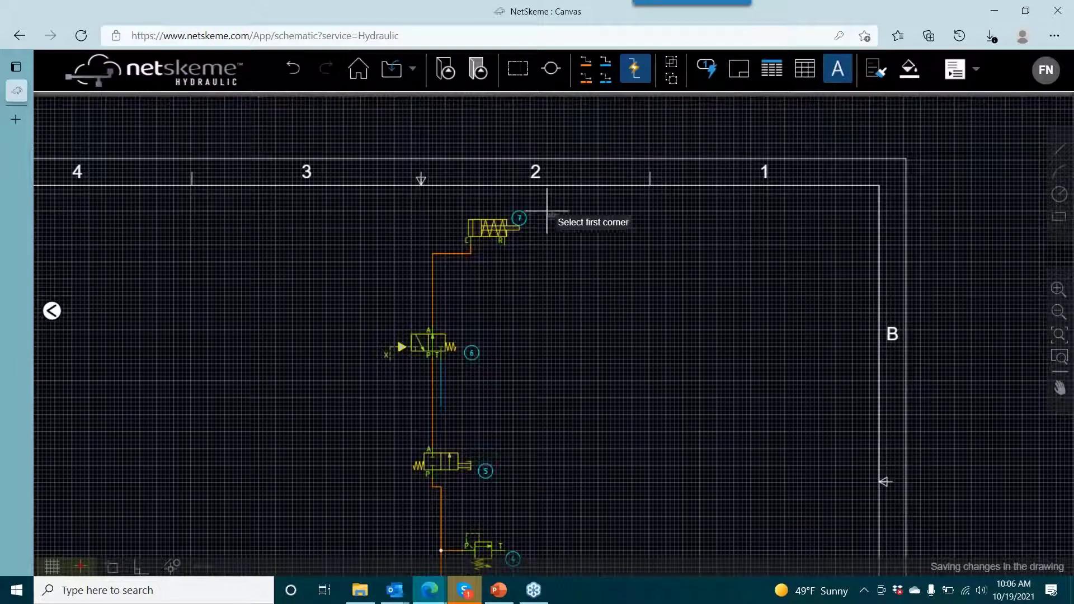
click(533, 199)
click(607, 223)
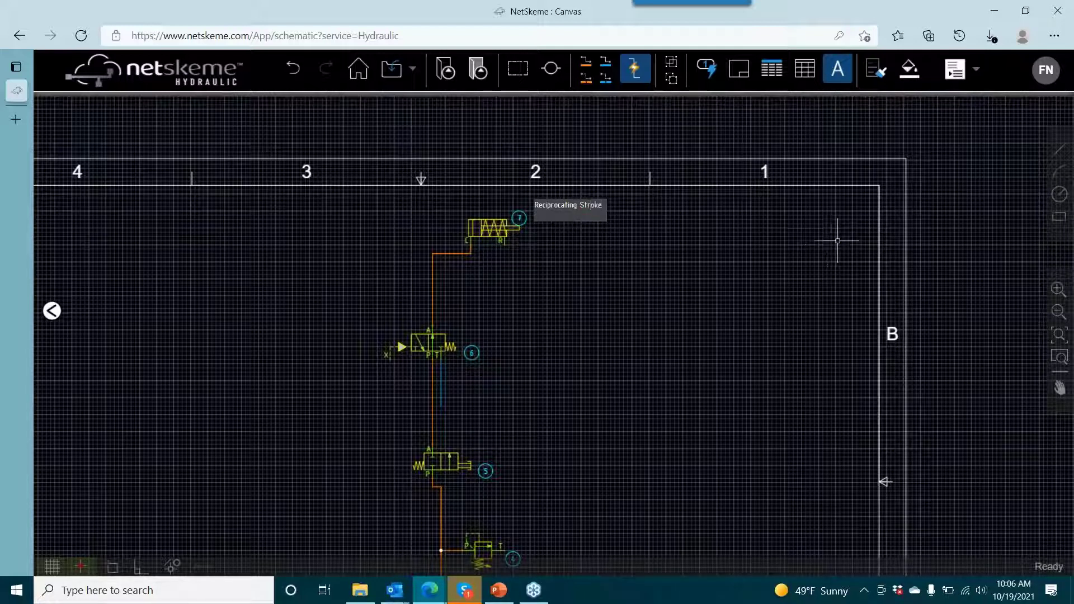
click(656, 230)
- Color the "Reciprocating Stroke" text yellow (#FFFF00) and shift it left so it sits directly above the cylinder
drag(632, 231, 580, 202)
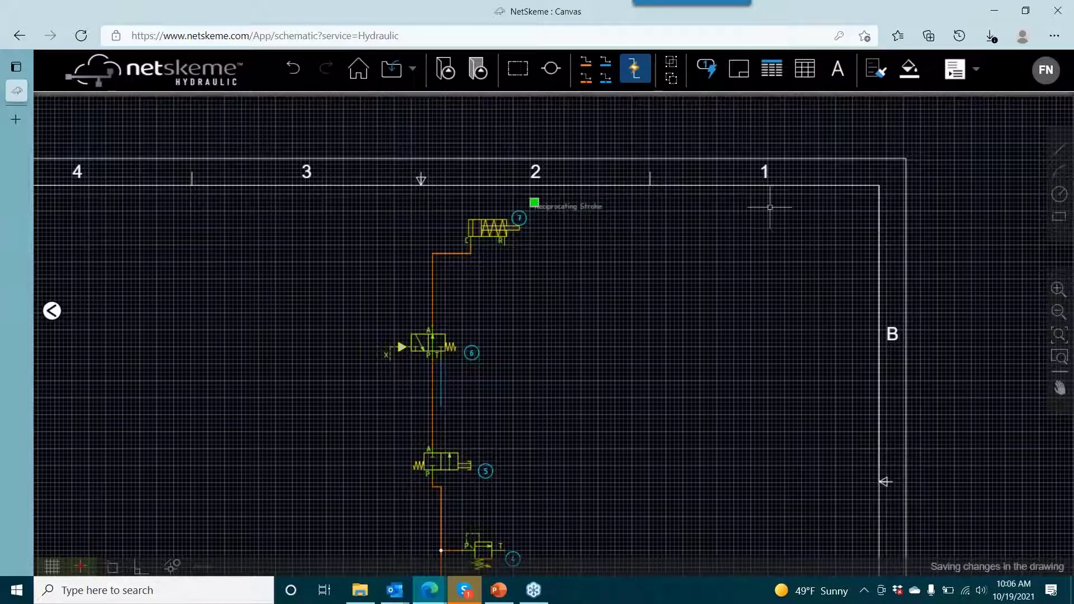
click(906, 75)
click(440, 287)
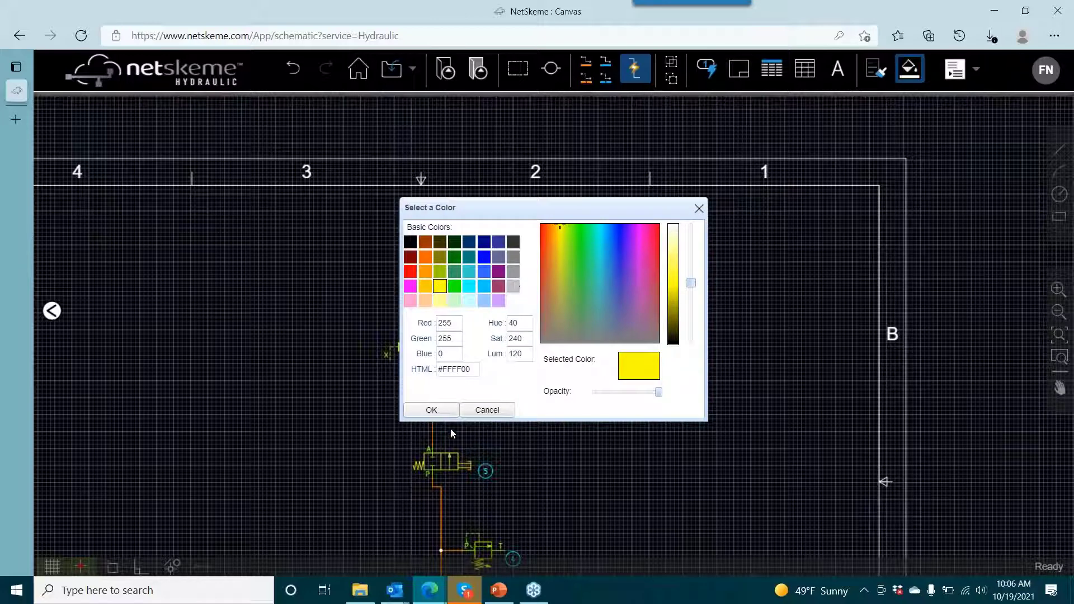
click(428, 410)
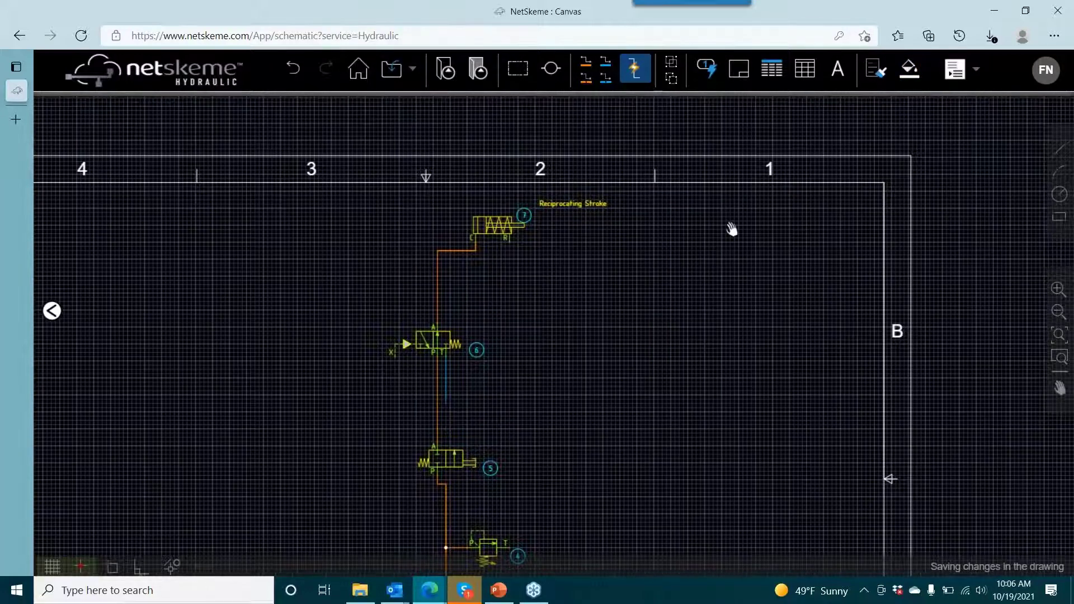
scroll(528, 263, up, 3)
drag(607, 151, 494, 151)
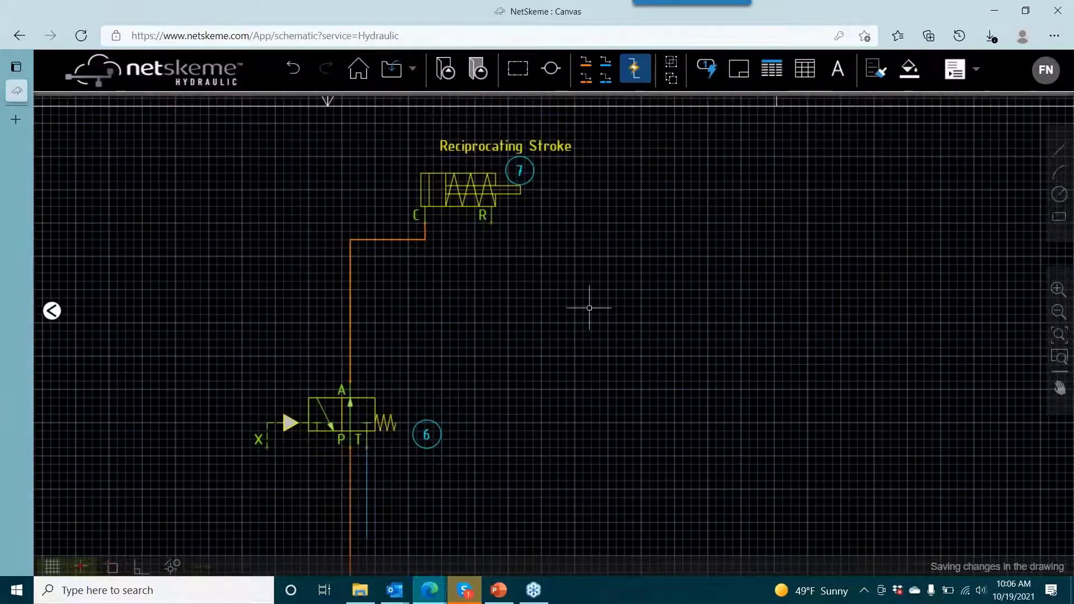
- Copy relief valve 4, using its port P as base point, to a spot above and left of pump 2
scroll(662, 278, down, 4)
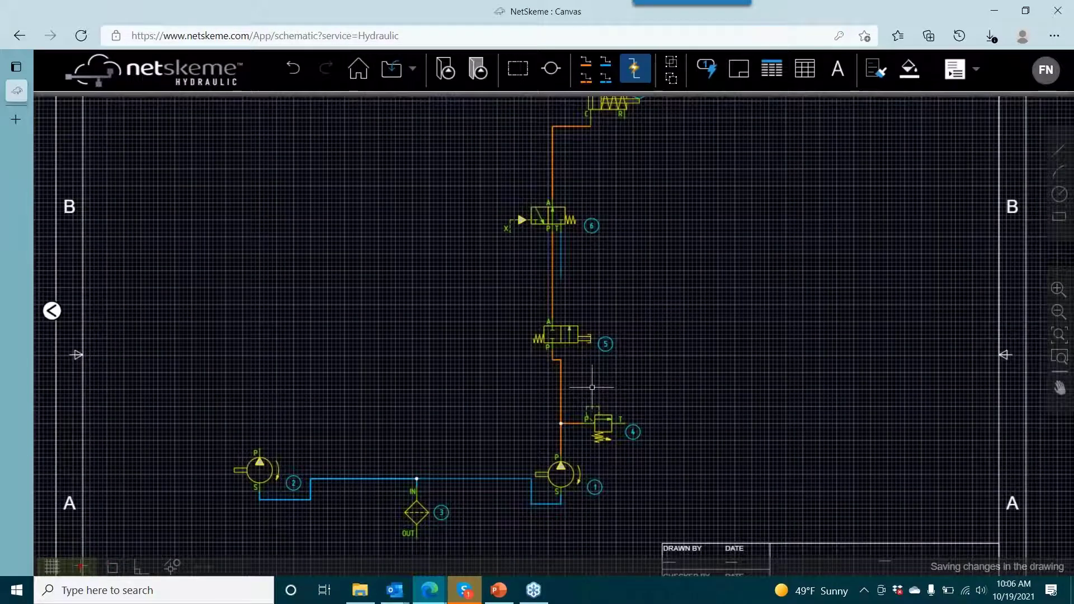
drag(592, 388, 647, 368)
drag(503, 333, 538, 339)
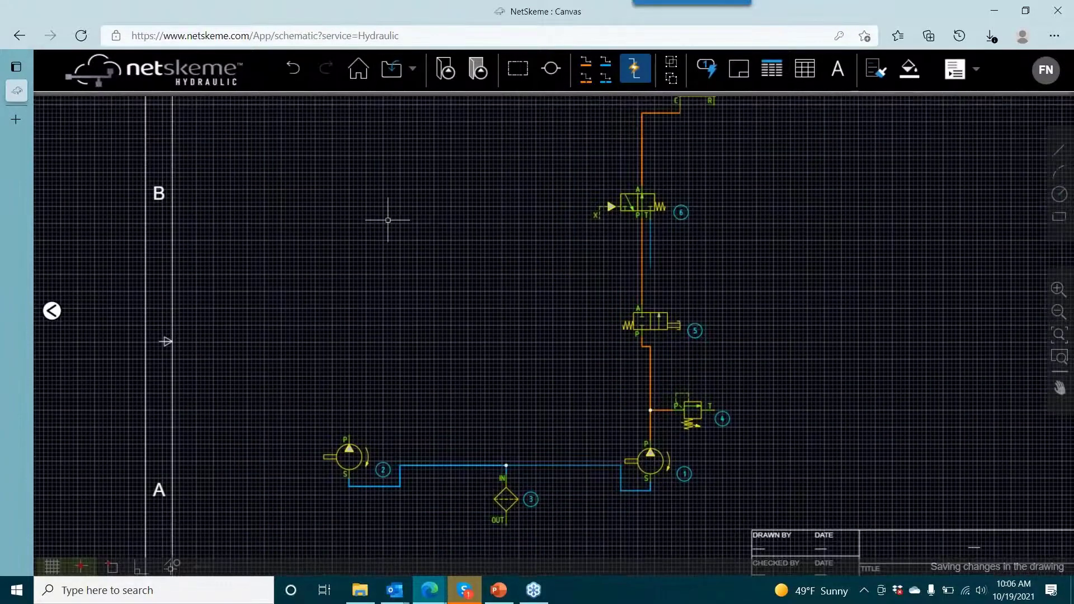
drag(479, 379, 573, 369)
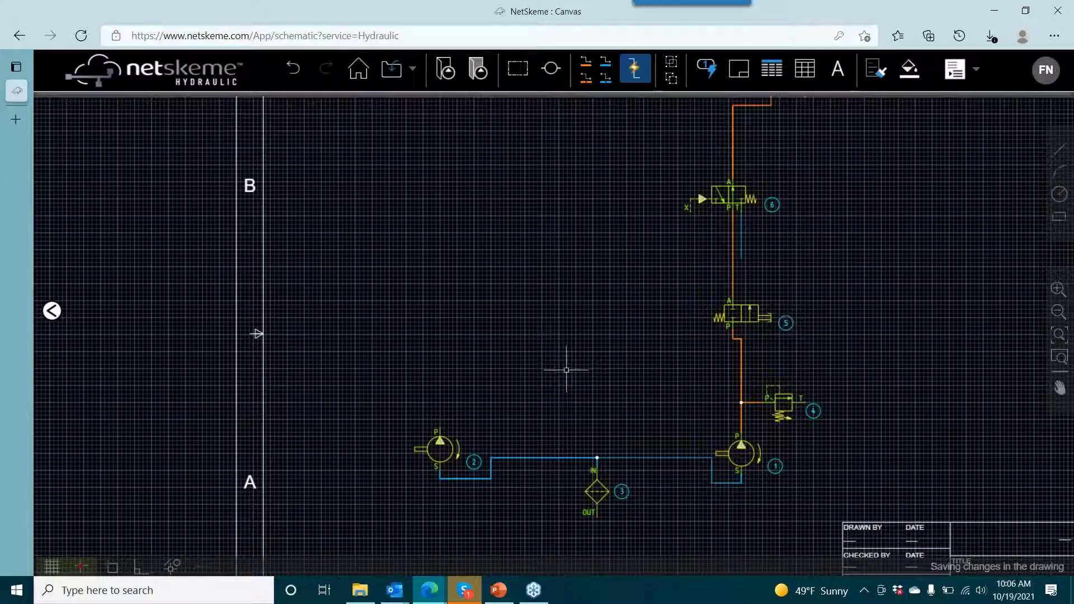
scroll(565, 312, down, 2)
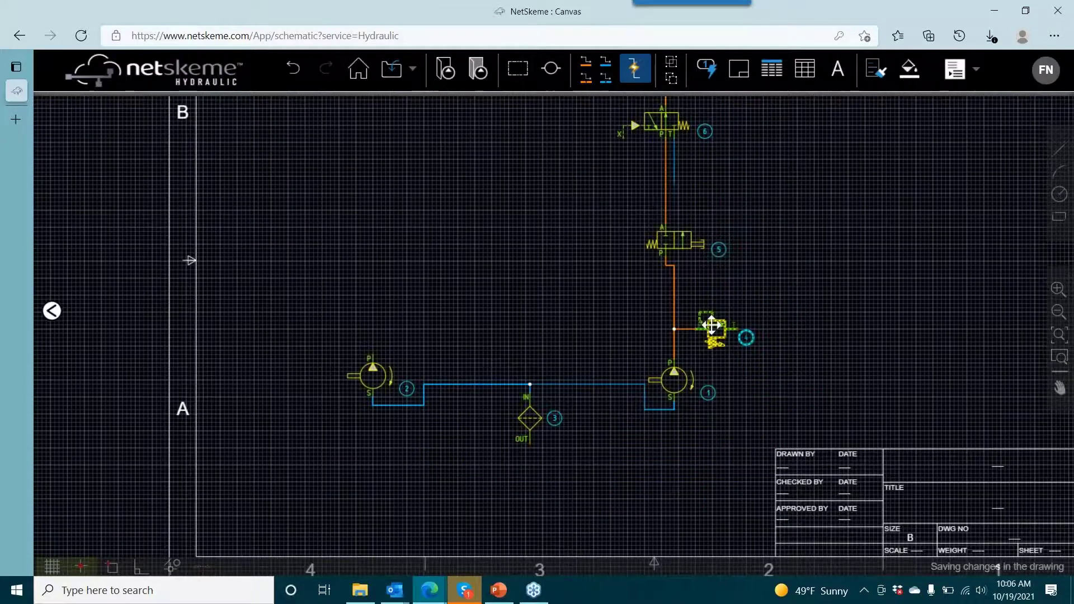
right_click(710, 324)
click(753, 412)
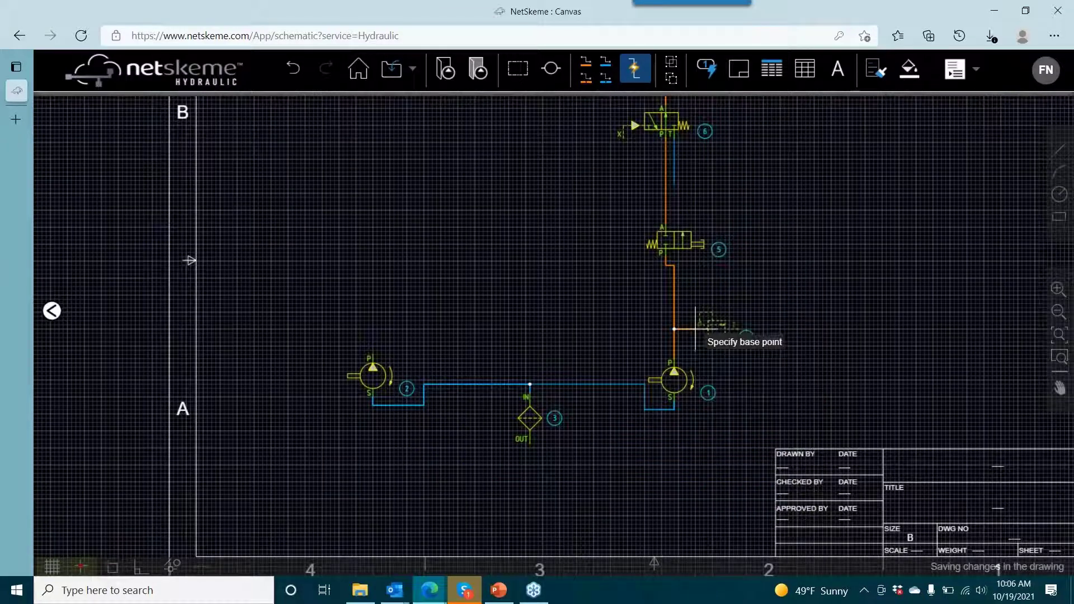
click(697, 329)
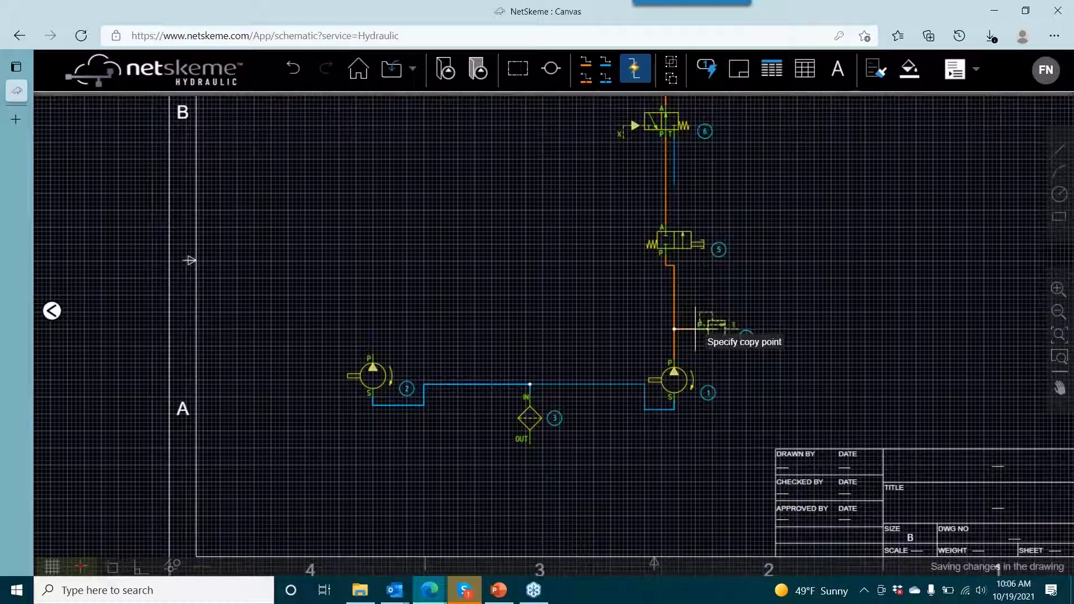
click(272, 334)
key(Escape)
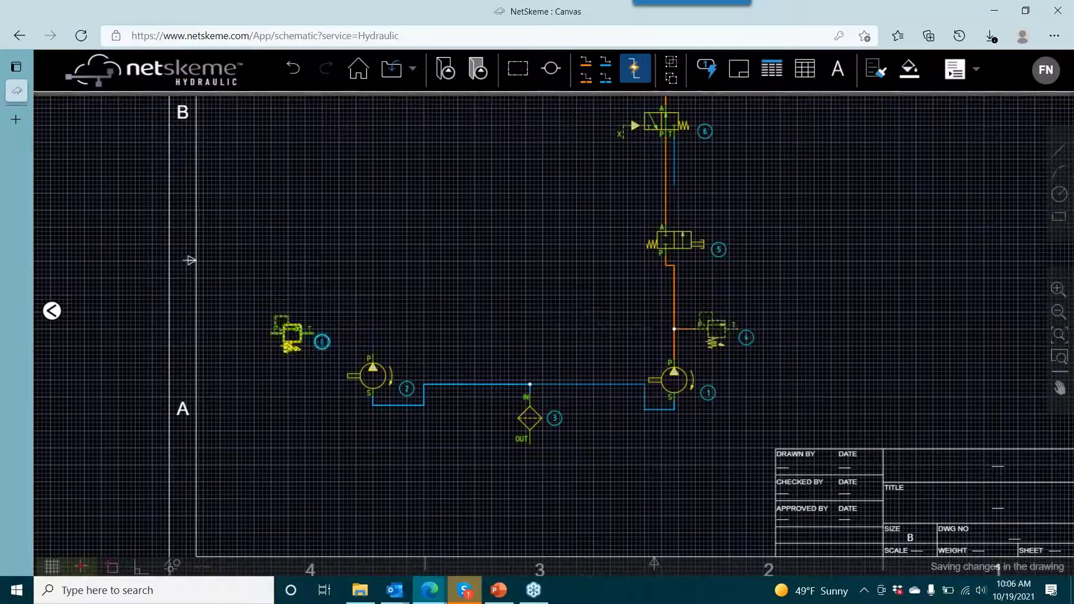
- Flip the copied relief valve horizontally and move its item balloon to the symbol's upper left
right_click(303, 333)
click(344, 448)
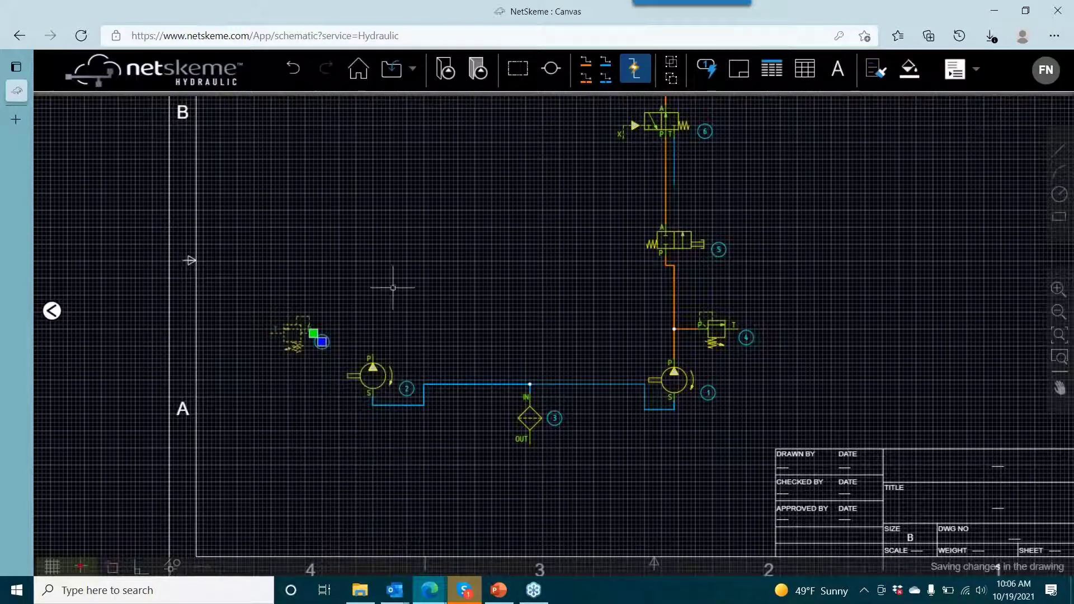
drag(407, 295, 422, 283)
scroll(310, 326, up, 3)
click(385, 328)
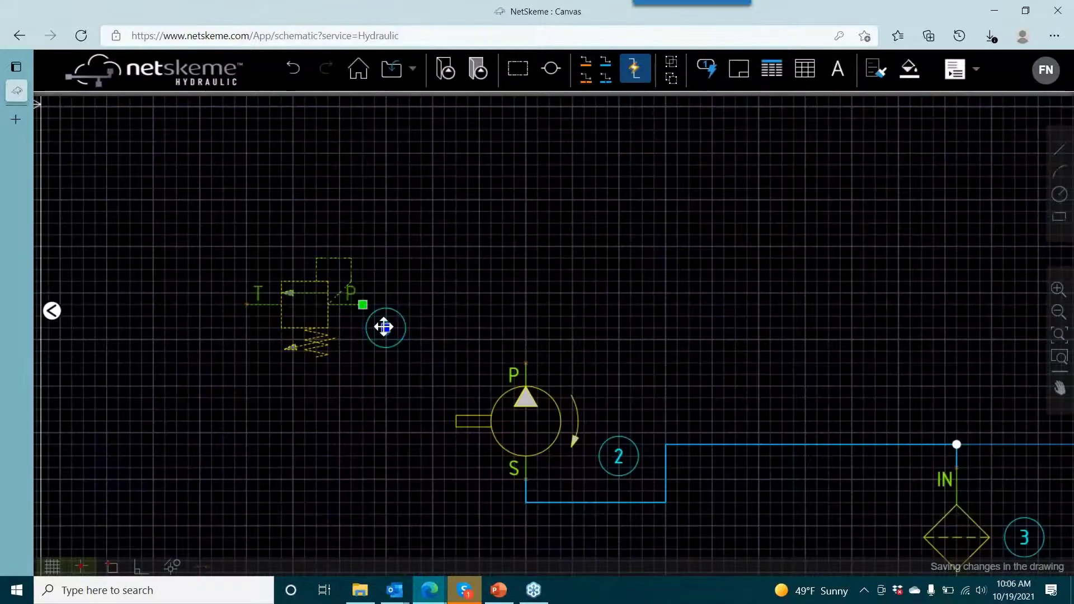
click(386, 328)
click(234, 258)
key(Escape)
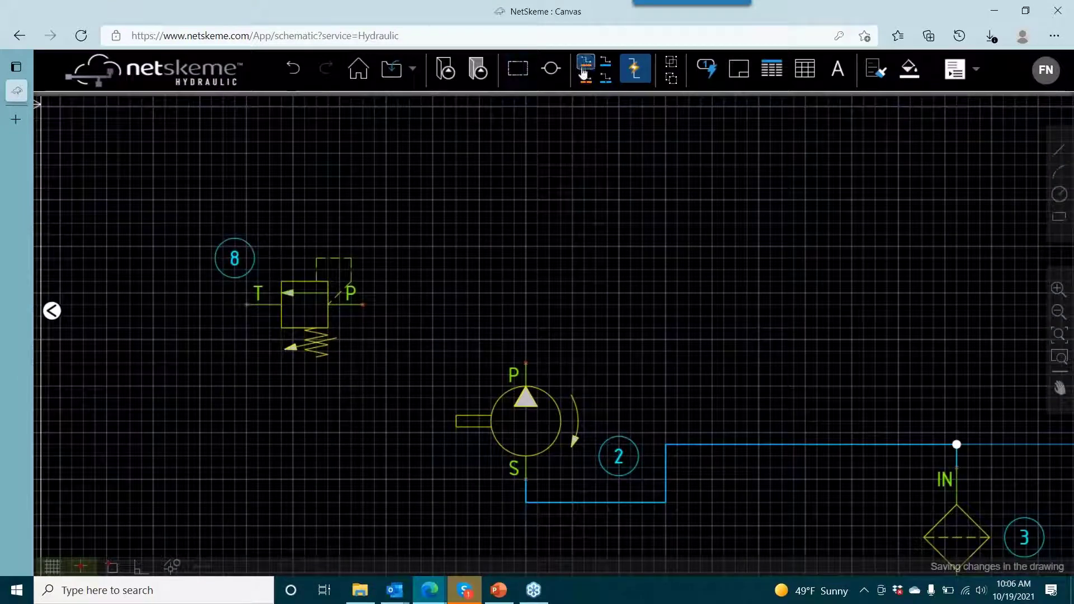
- Draw a pressure line from pump 2's port P to the flipped relief valve's port P
click(585, 63)
click(526, 363)
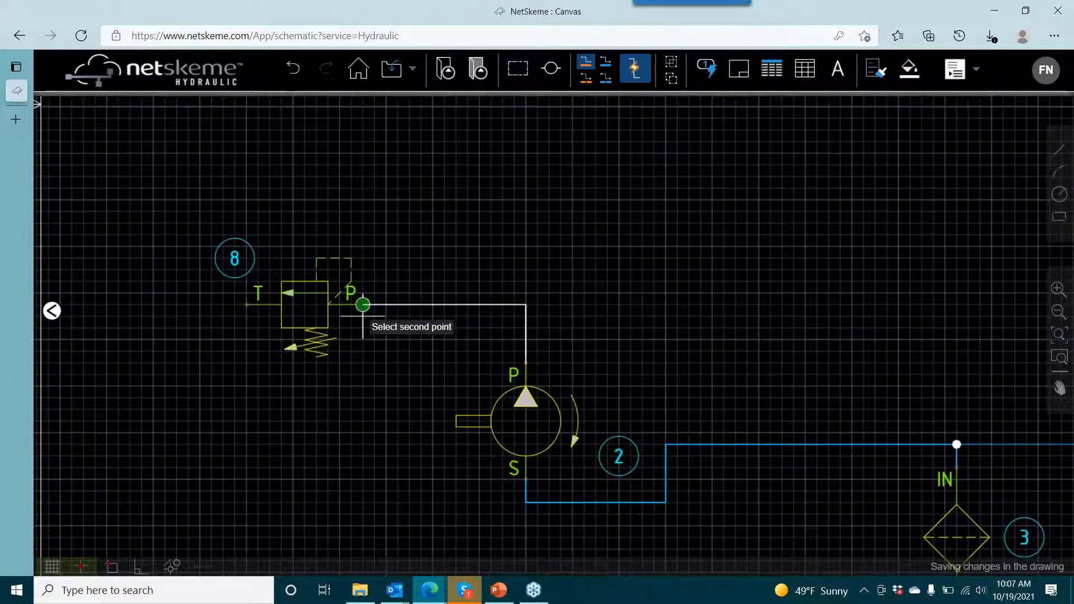
click(362, 304)
right_click(562, 213)
click(586, 219)
- Copy S09-M valve 5 from its port P twice, placing one copy above pump 2 and the other to its right
scroll(582, 218, down, 5)
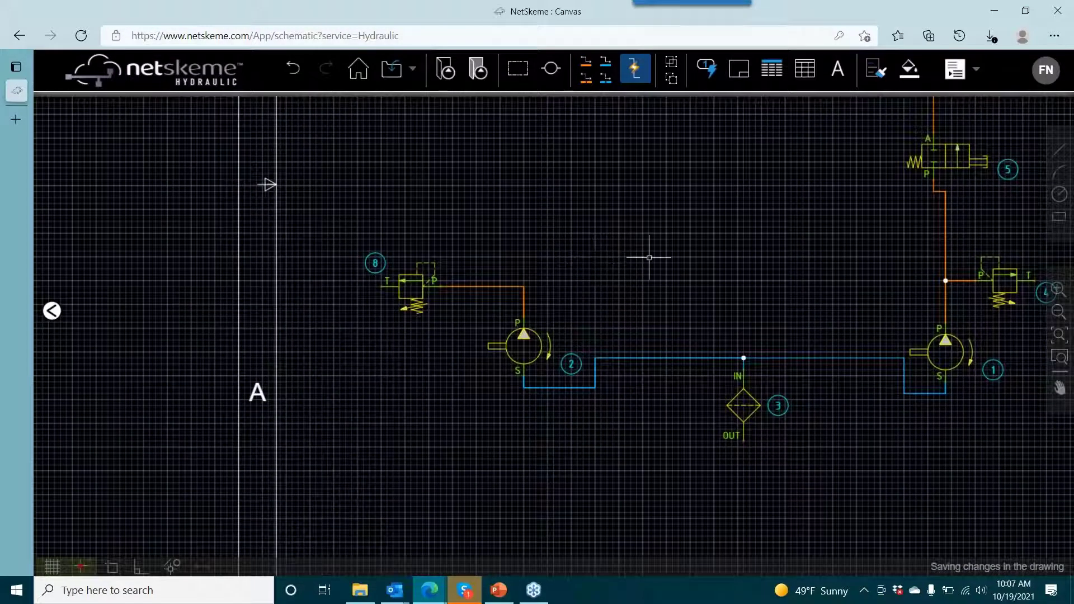
drag(655, 273, 570, 300)
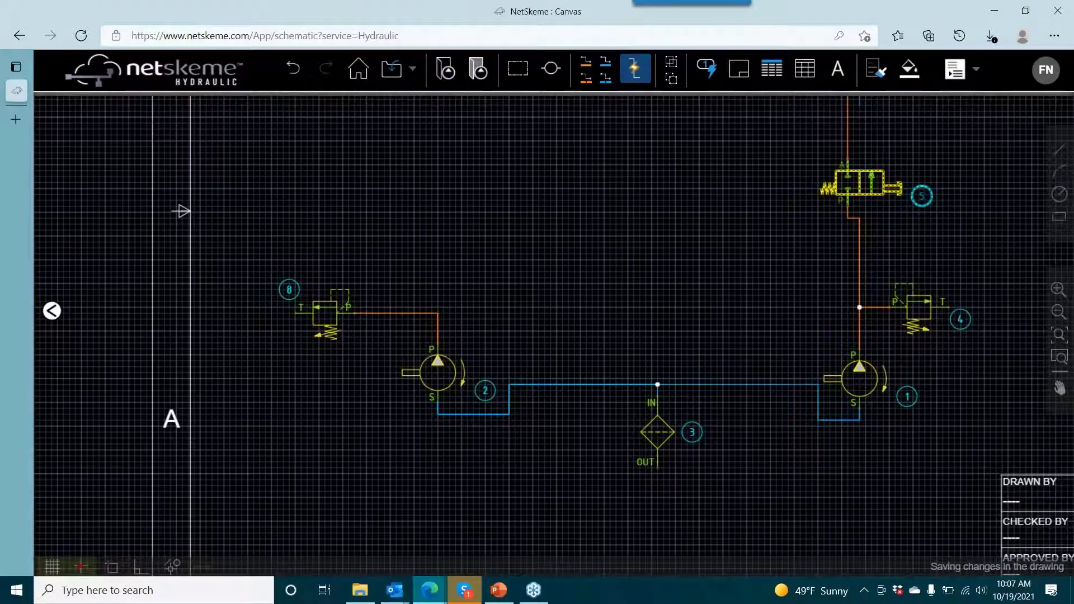
click(882, 172)
right_click(883, 172)
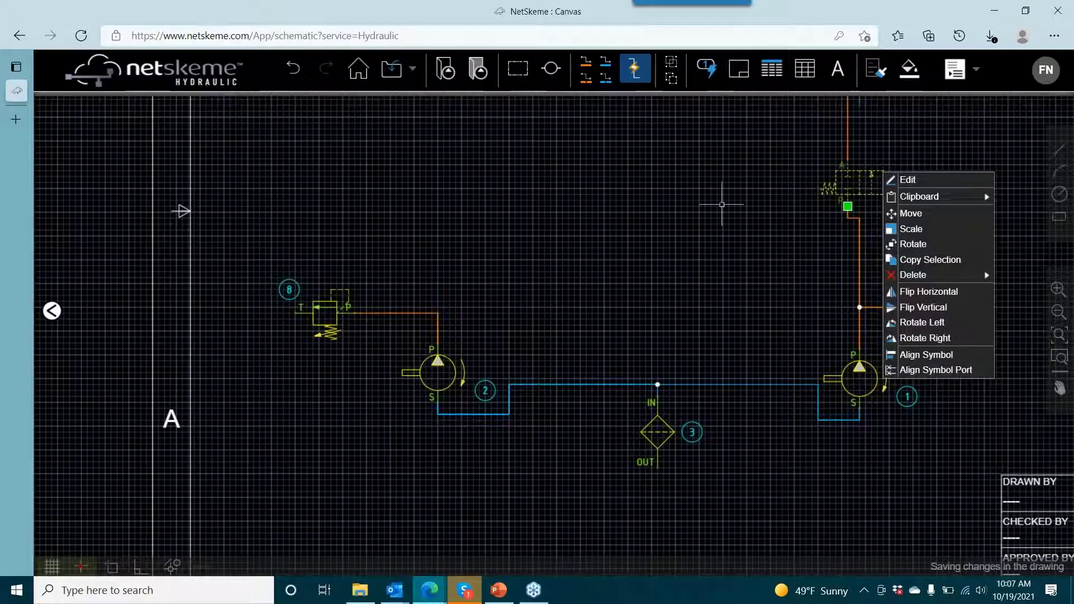
click(926, 259)
right_click(840, 184)
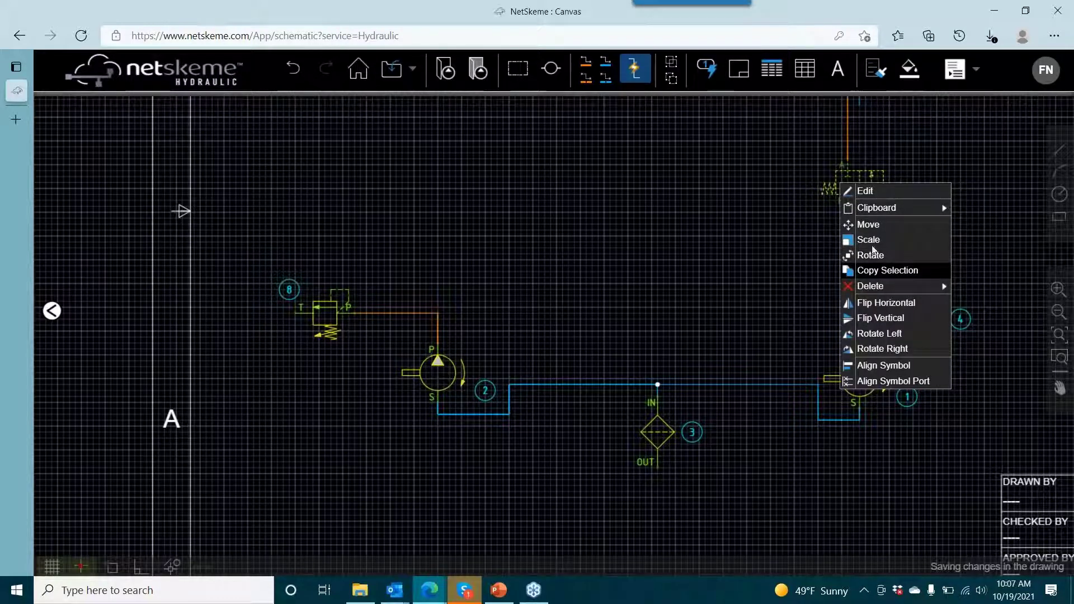
click(888, 270)
click(847, 206)
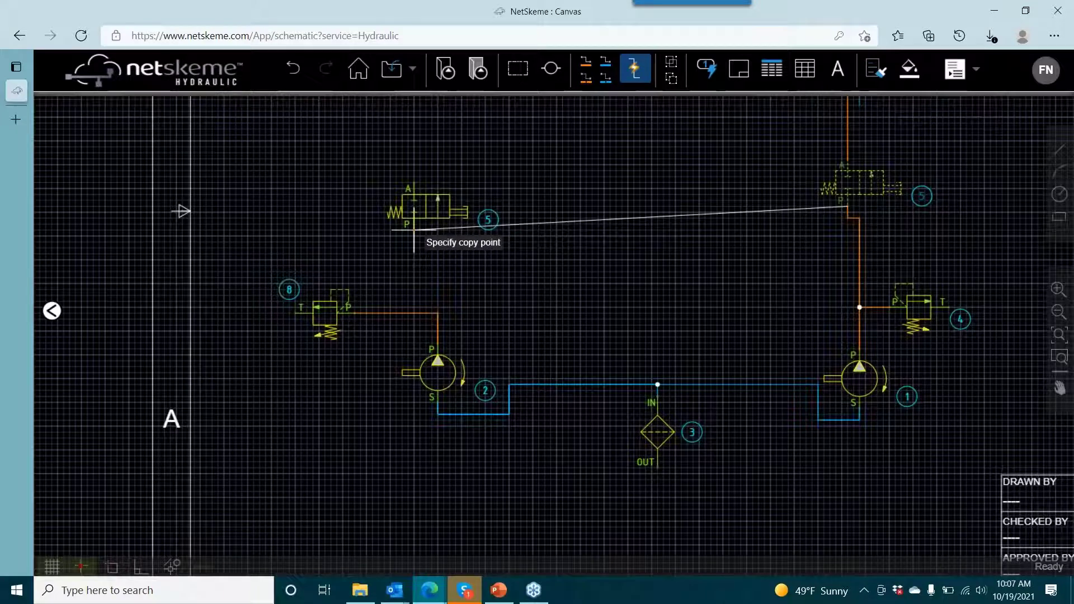
click(414, 230)
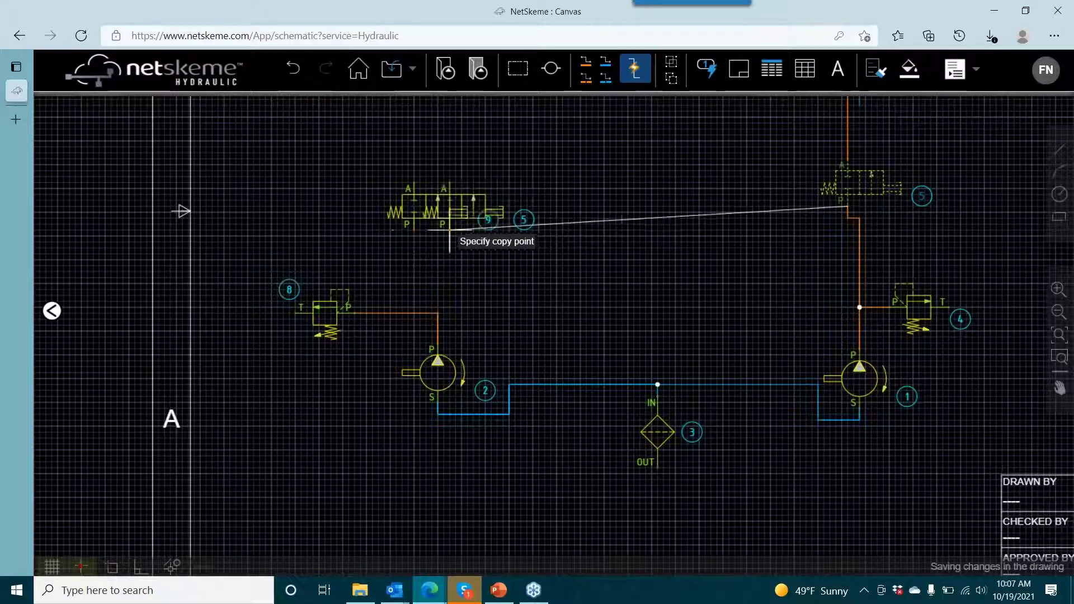
click(557, 224)
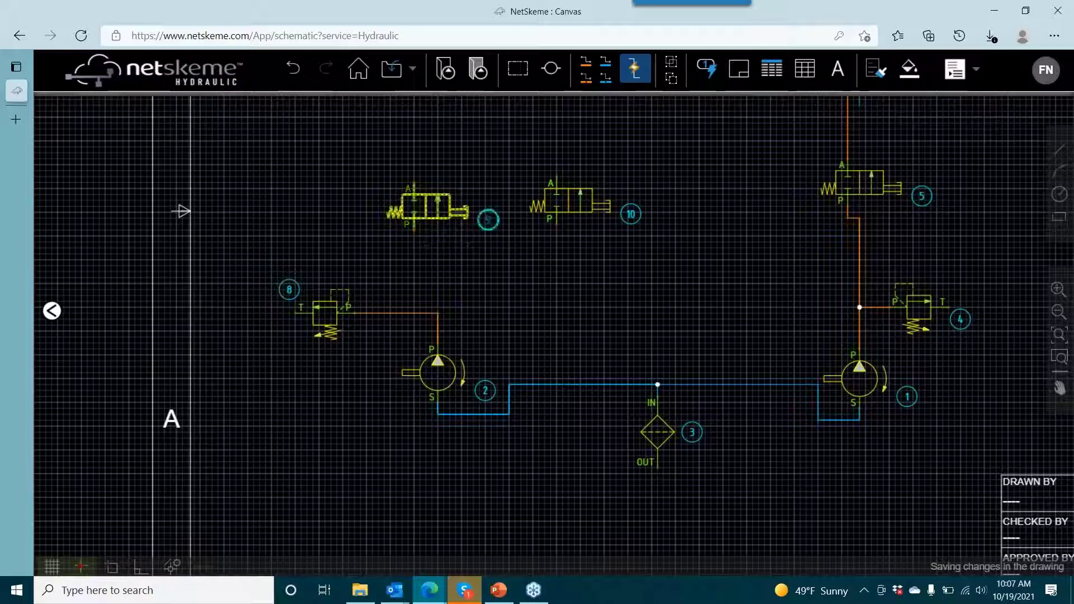
- Review the model data of both copied S09-M valves, accepting the entries as they are
click(440, 216)
click(488, 219)
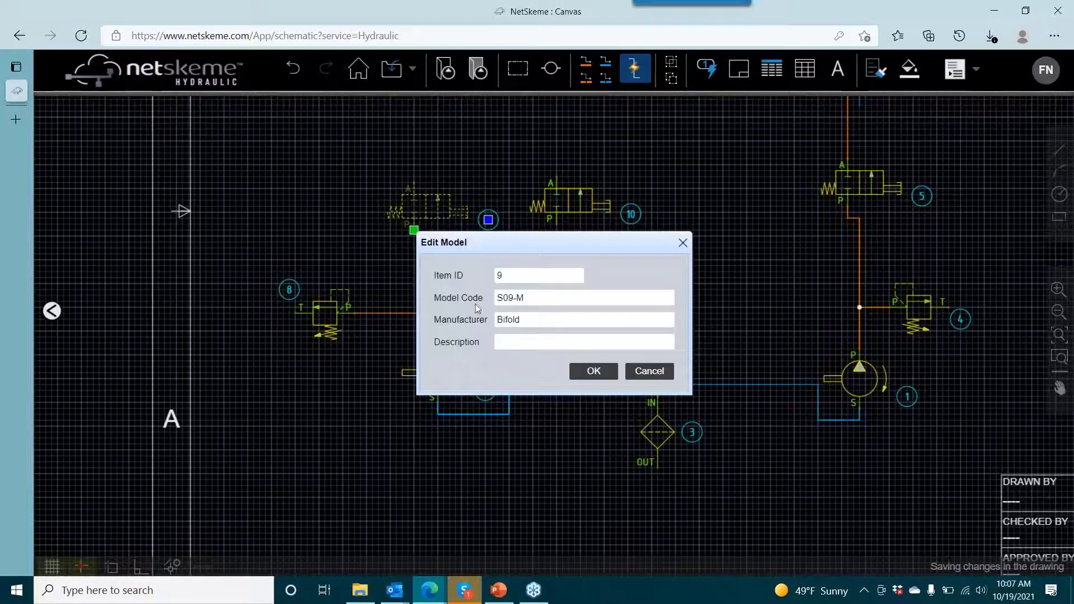
click(603, 373)
click(561, 212)
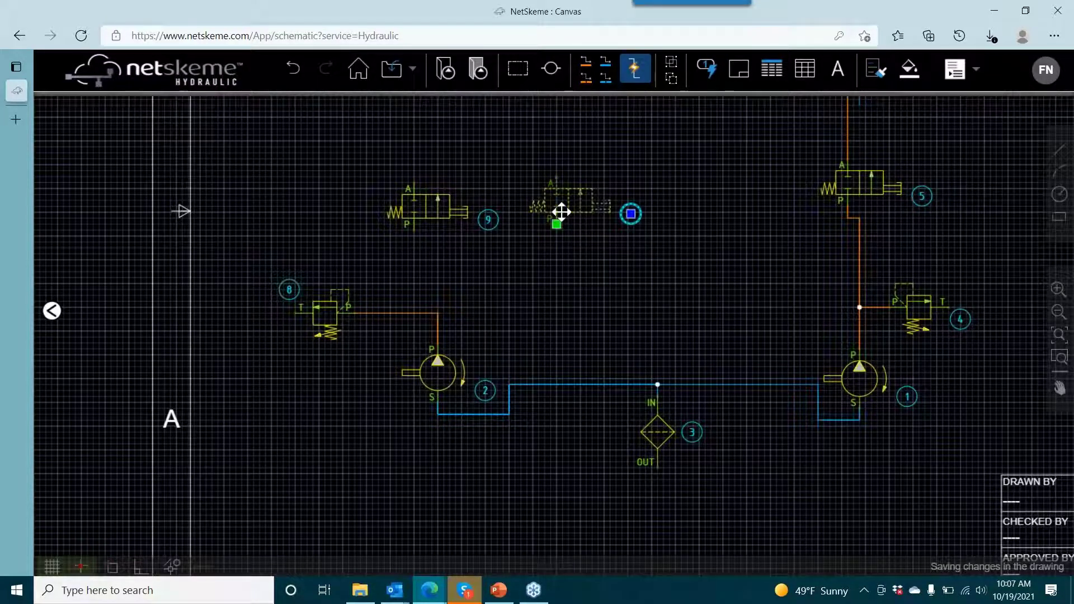
double_click(561, 212)
click(608, 367)
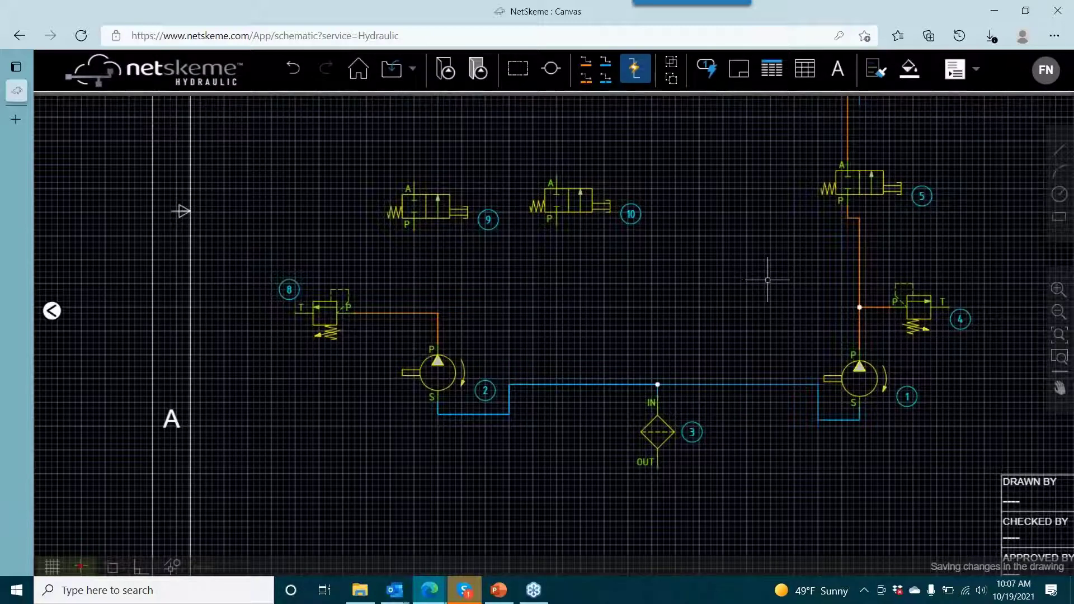
- Branch pressure lines from the corner of pump 2's pressure line to port P of valves 9 and 10
click(586, 66)
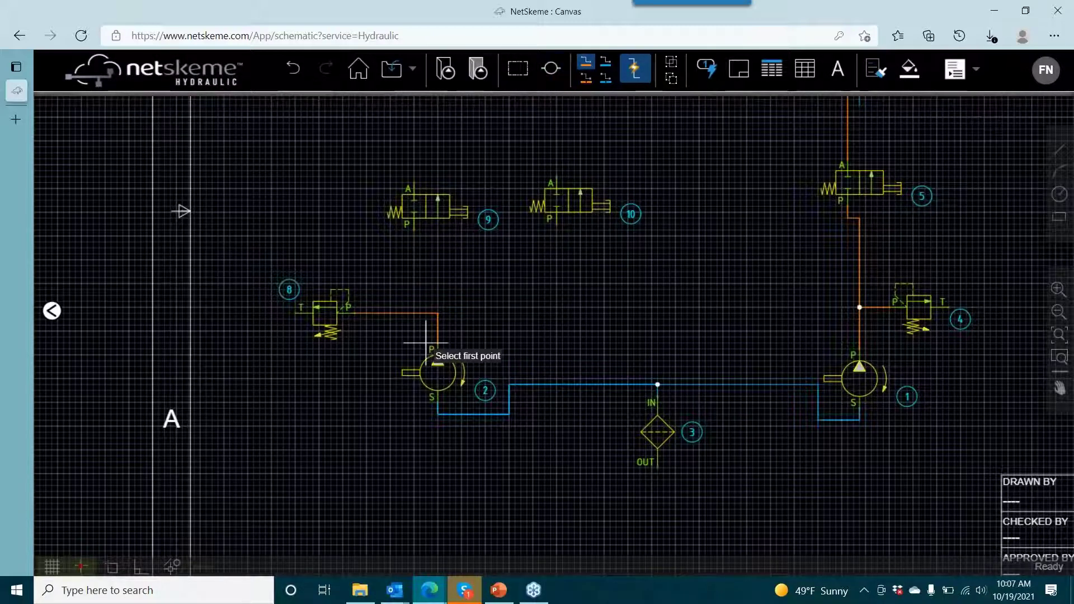
click(431, 313)
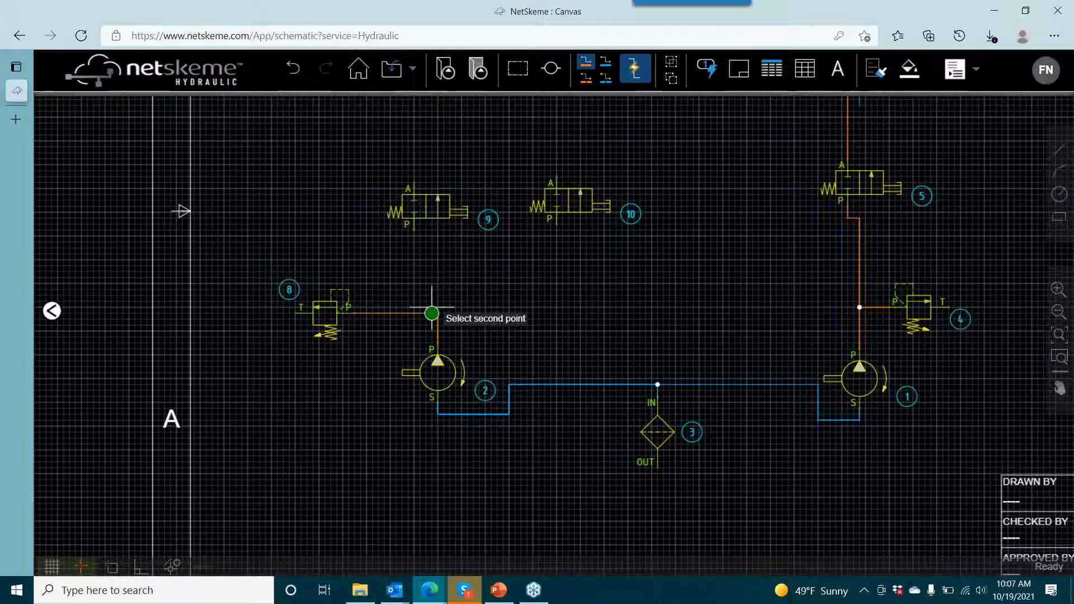
click(413, 228)
click(437, 308)
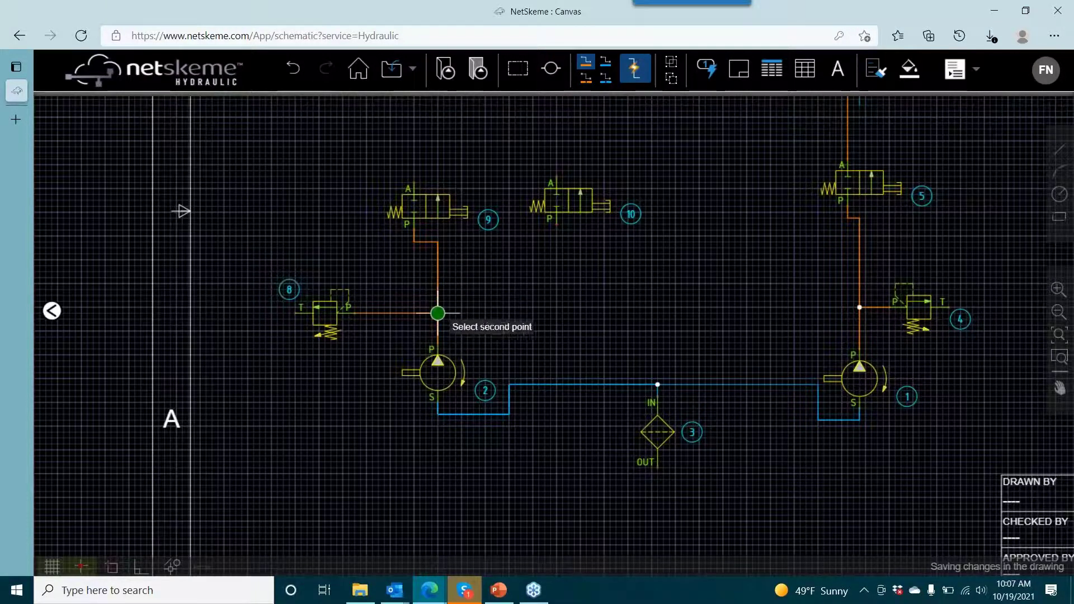
click(556, 223)
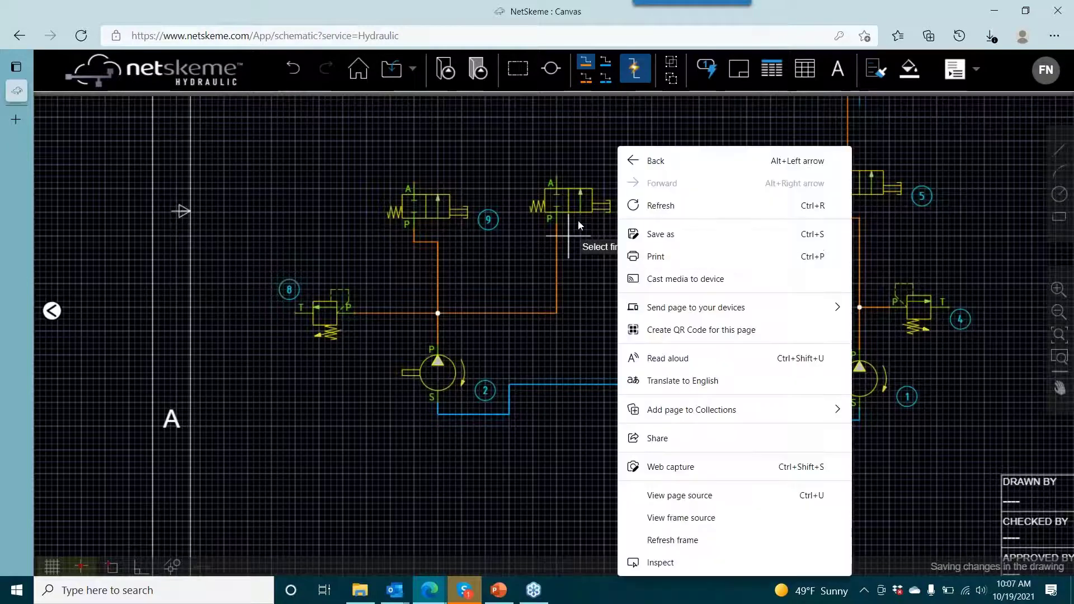
- Search the symbol library for model DG1V4-012C and insert the second valve symbol found beside valve 9, above relief valve 8
click(586, 241)
key(Escape)
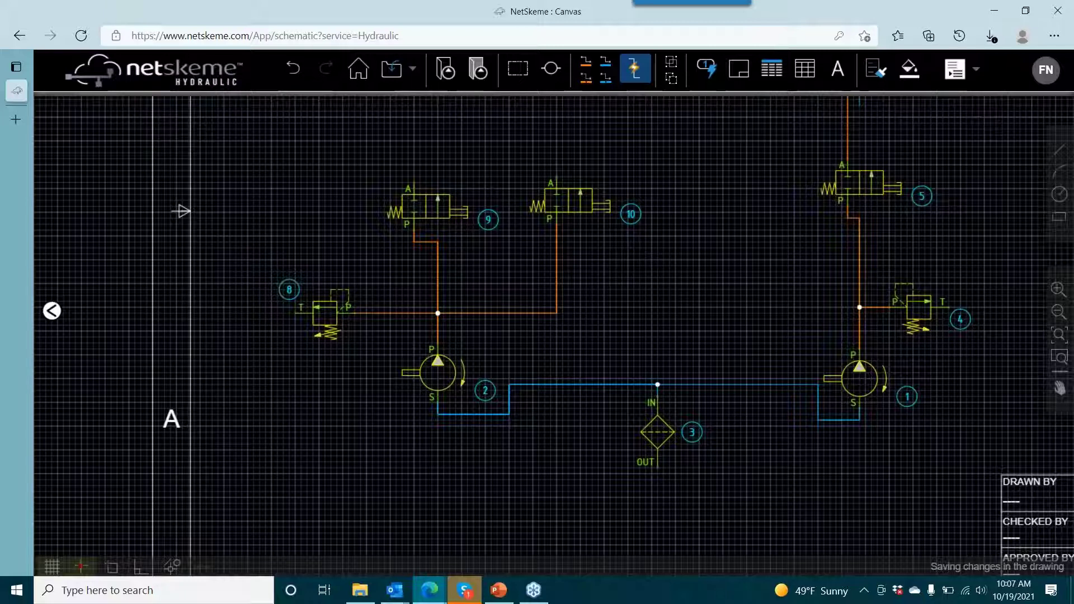
click(52, 310)
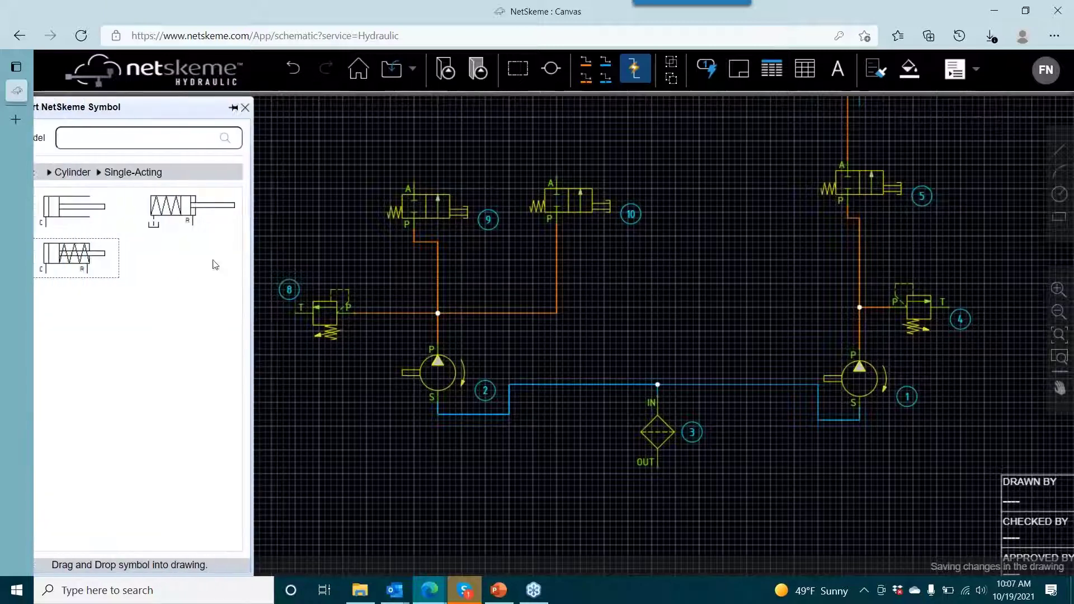
click(136, 141)
text(DG1V4)
key(Return)
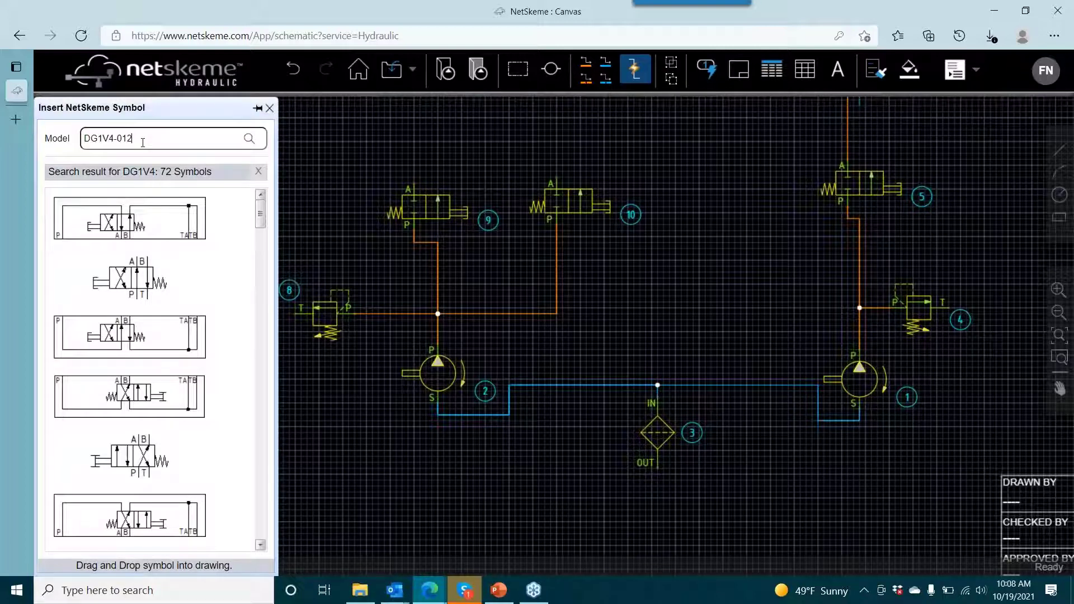
key(Return)
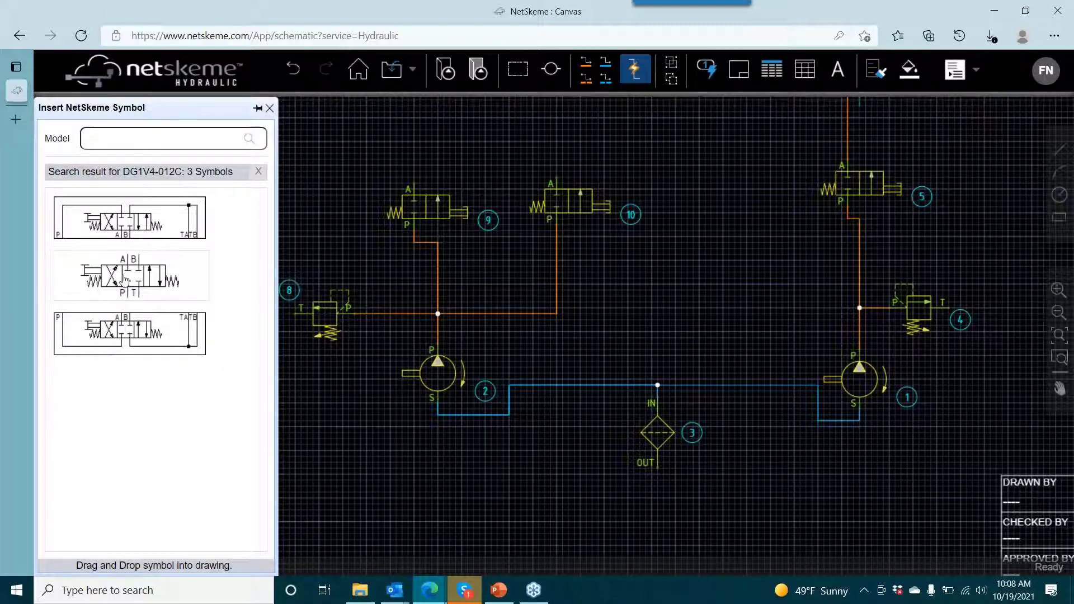
drag(142, 288, 569, 279)
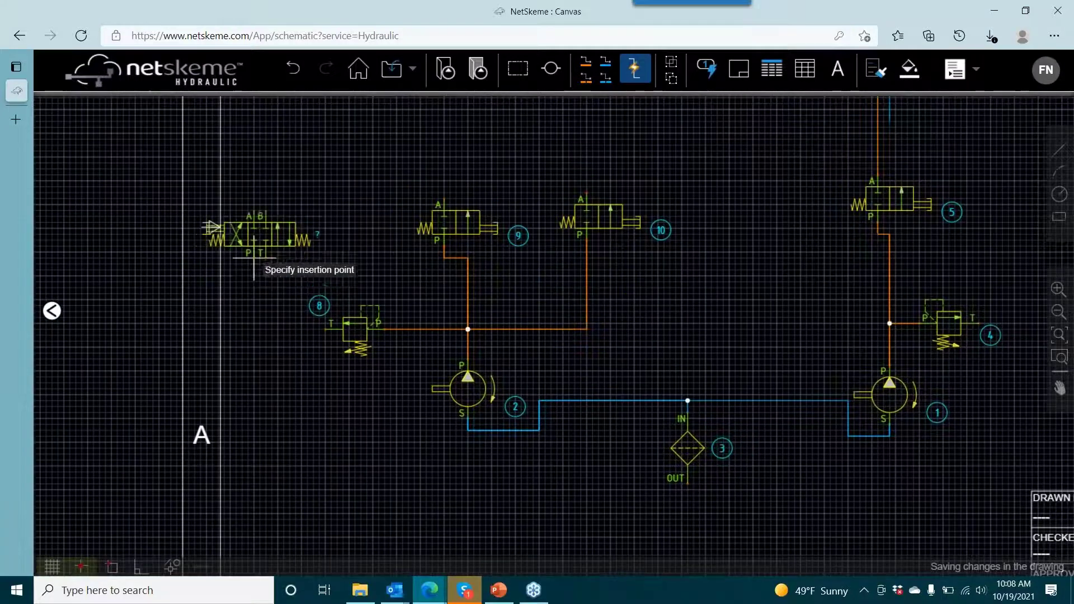
click(306, 223)
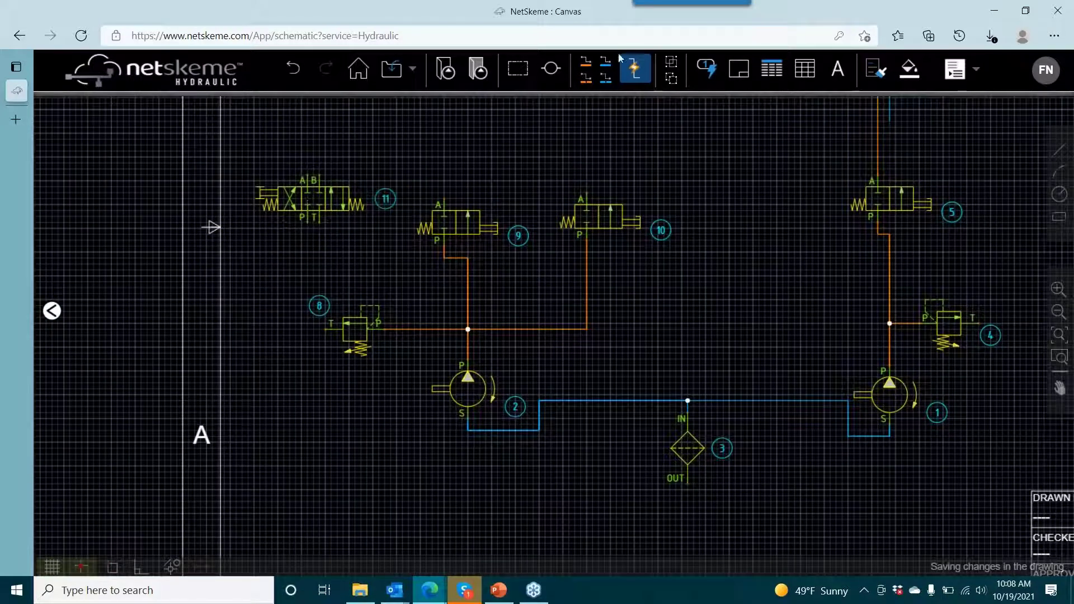
click(585, 61)
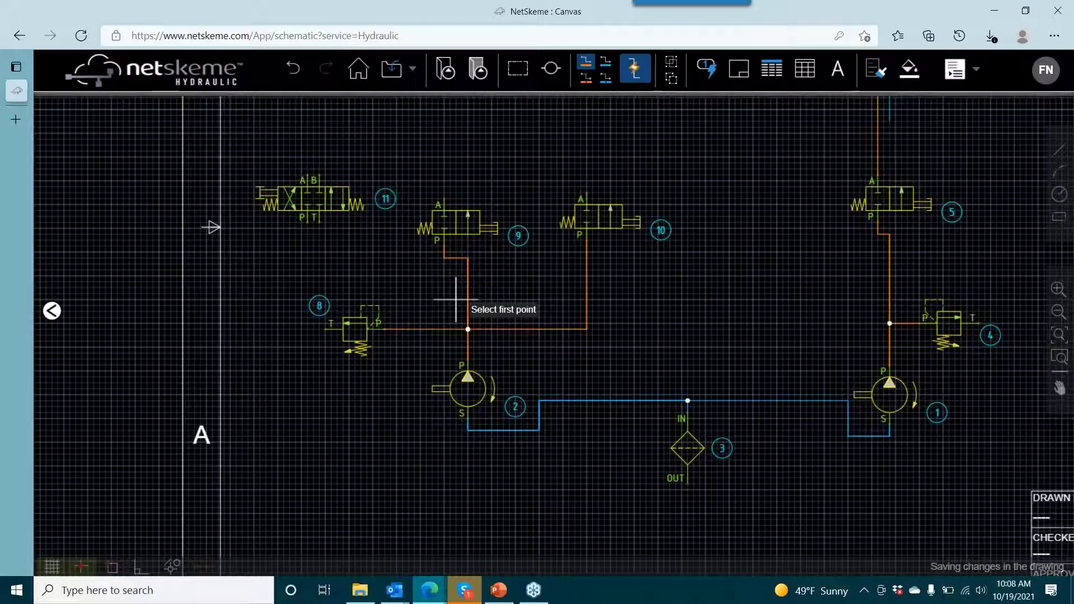
right_click(415, 296)
click(415, 286)
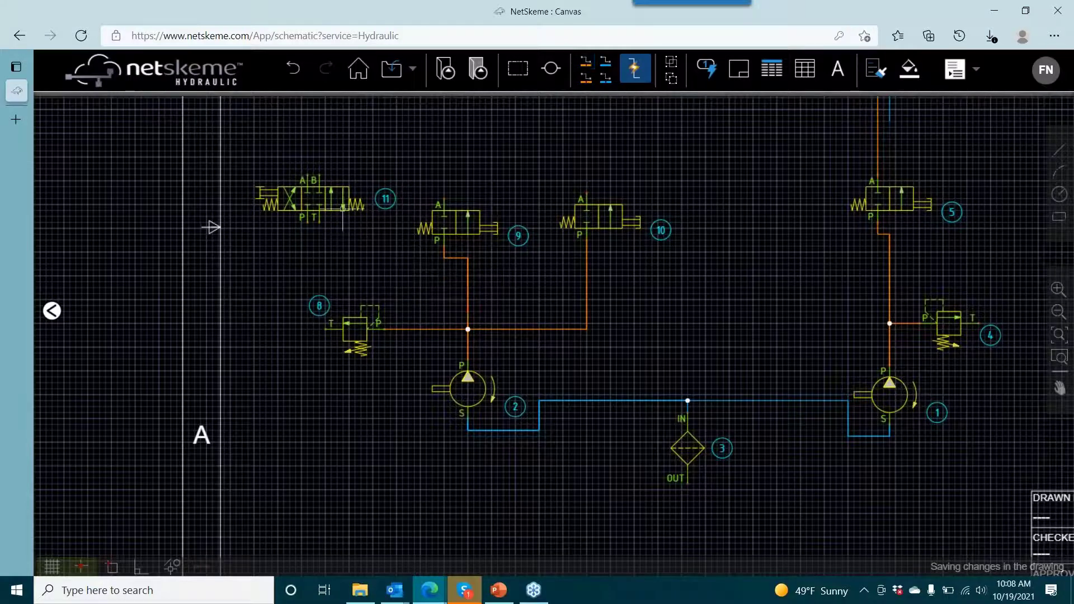
- Flip the newly inserted directional valve 11 horizontally
click(342, 207)
right_click(342, 207)
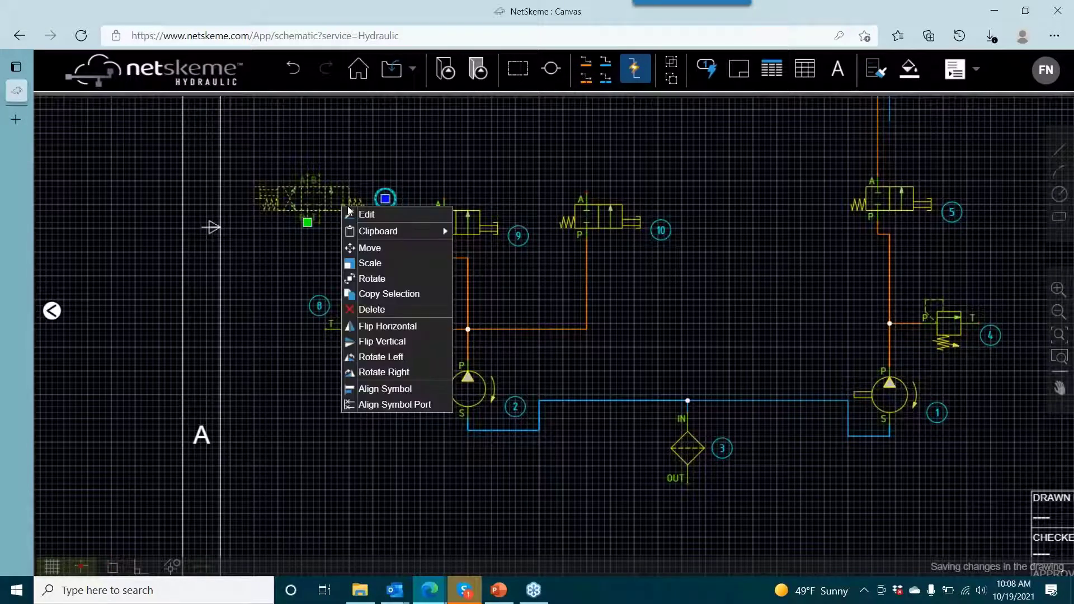
click(383, 327)
click(376, 157)
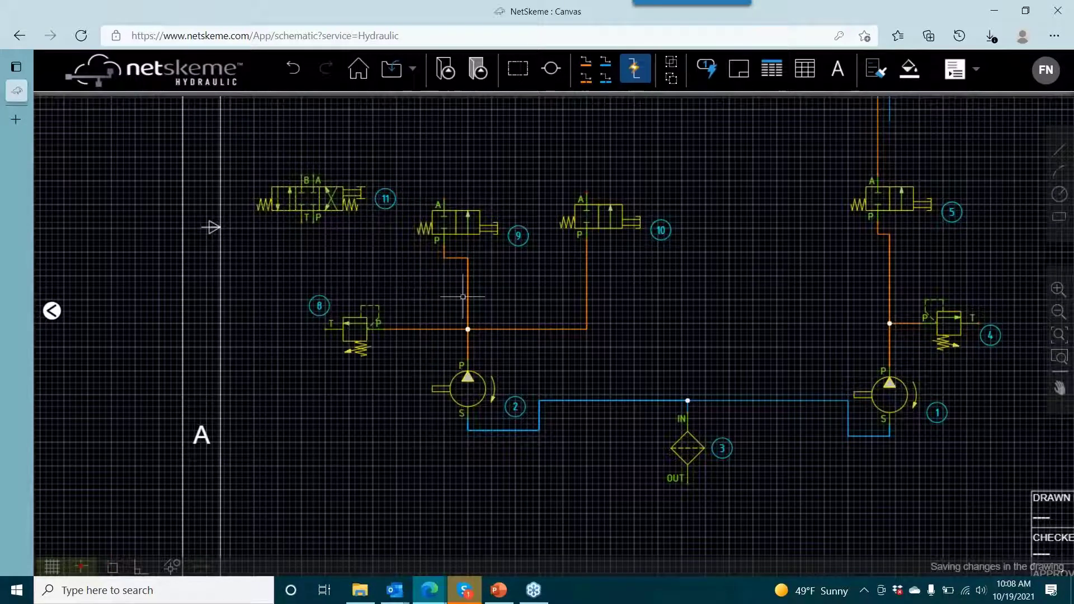
- Branch a pressure line from pump 2's vertical pressure line to valve 11's port P
click(589, 65)
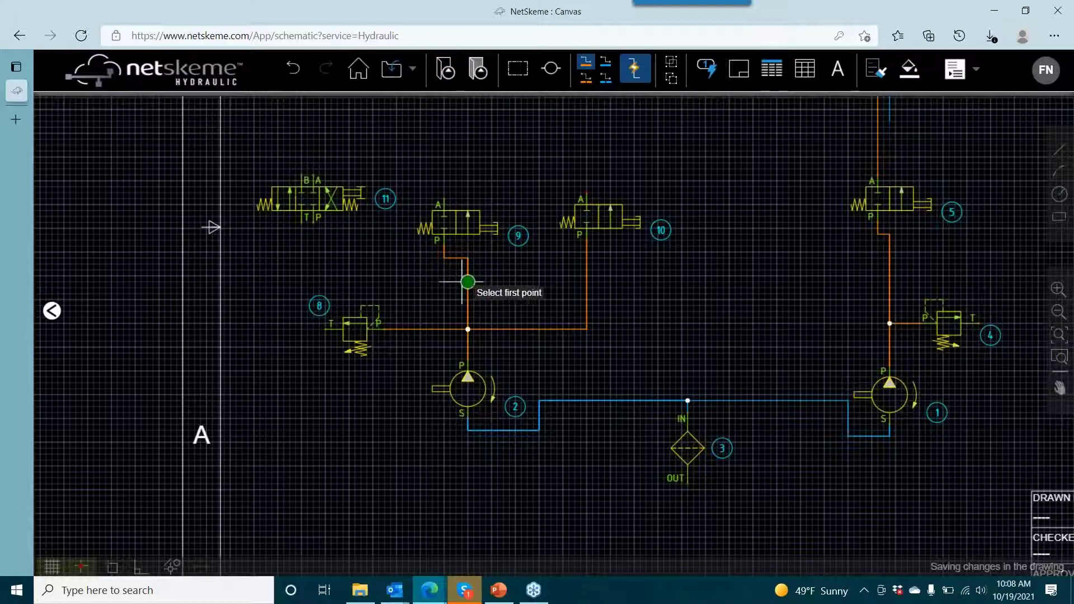
click(467, 282)
click(314, 219)
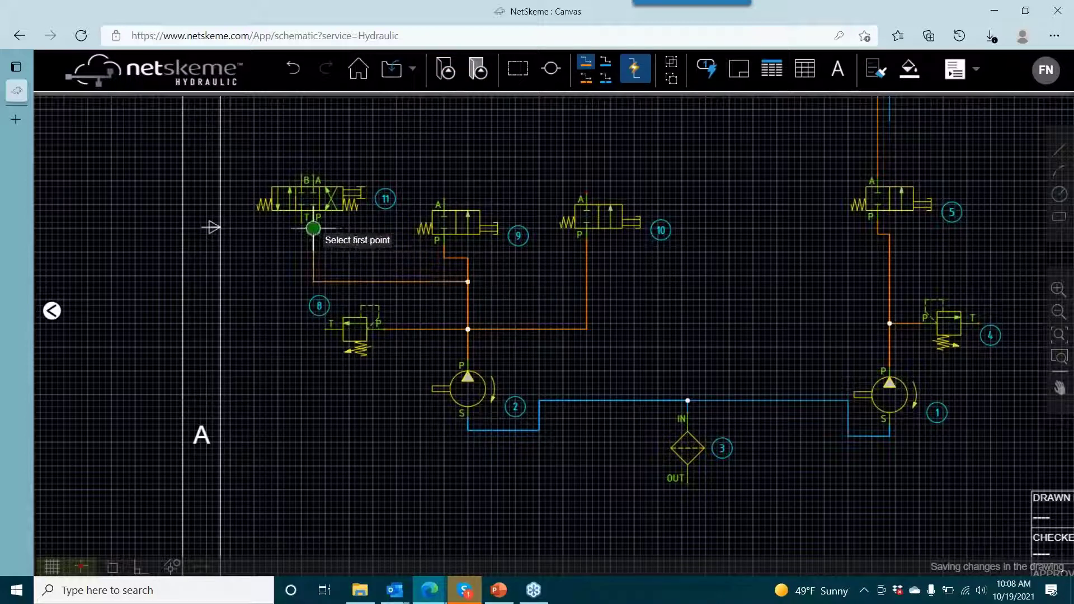
- Insert the first double-acting cylinder symbol from the library above valve 11
drag(392, 269, 435, 328)
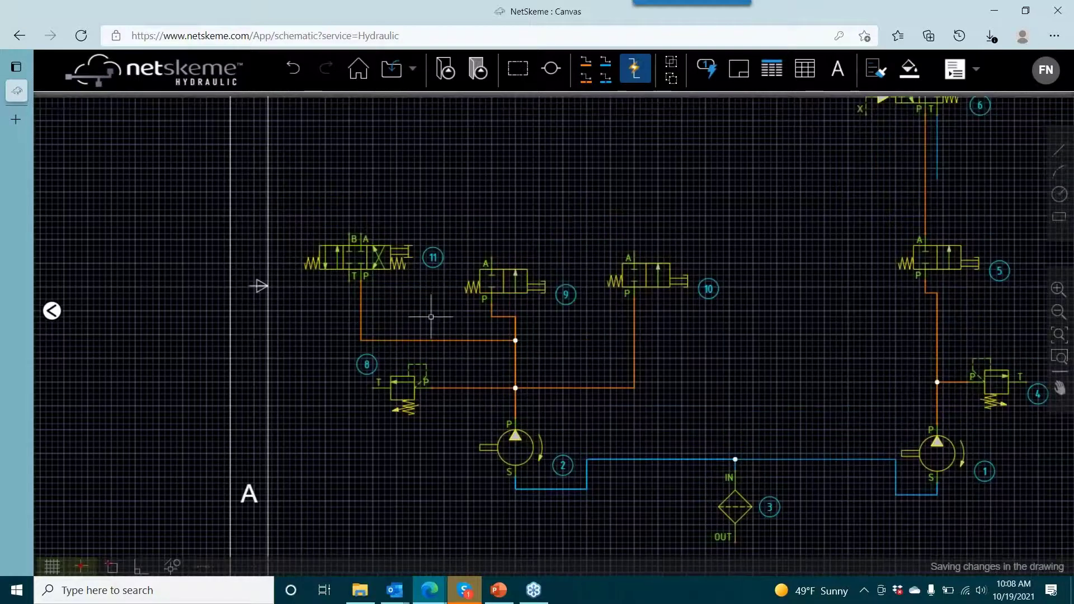
click(440, 67)
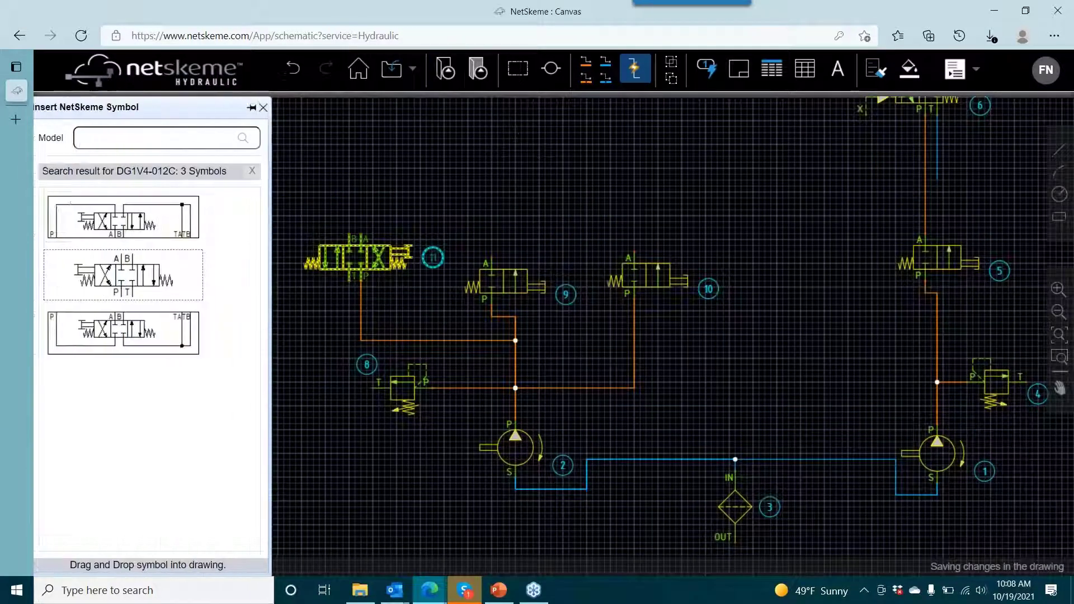
click(259, 170)
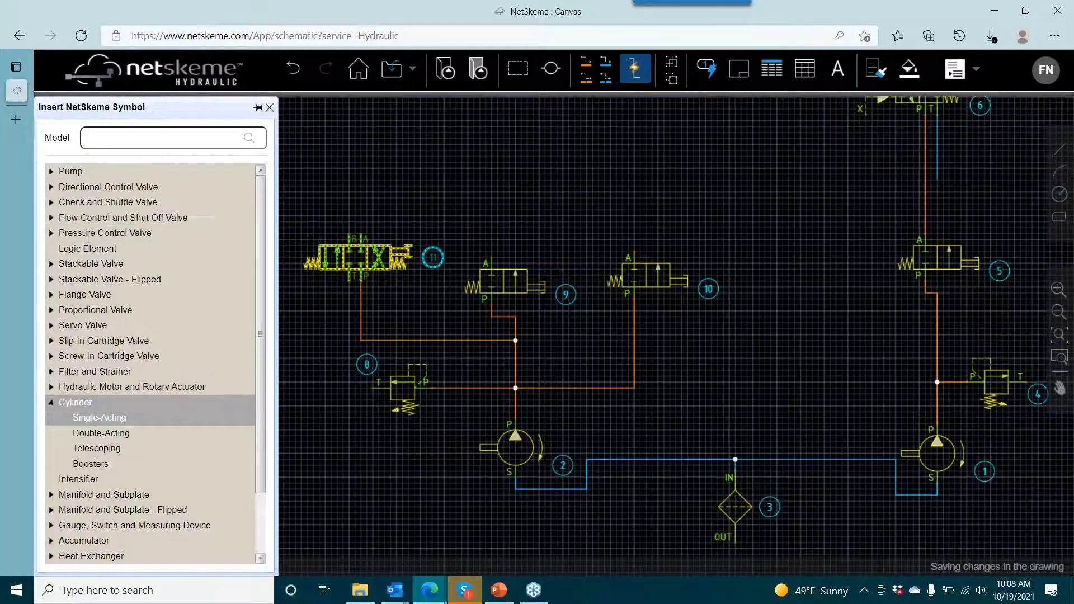
click(85, 434)
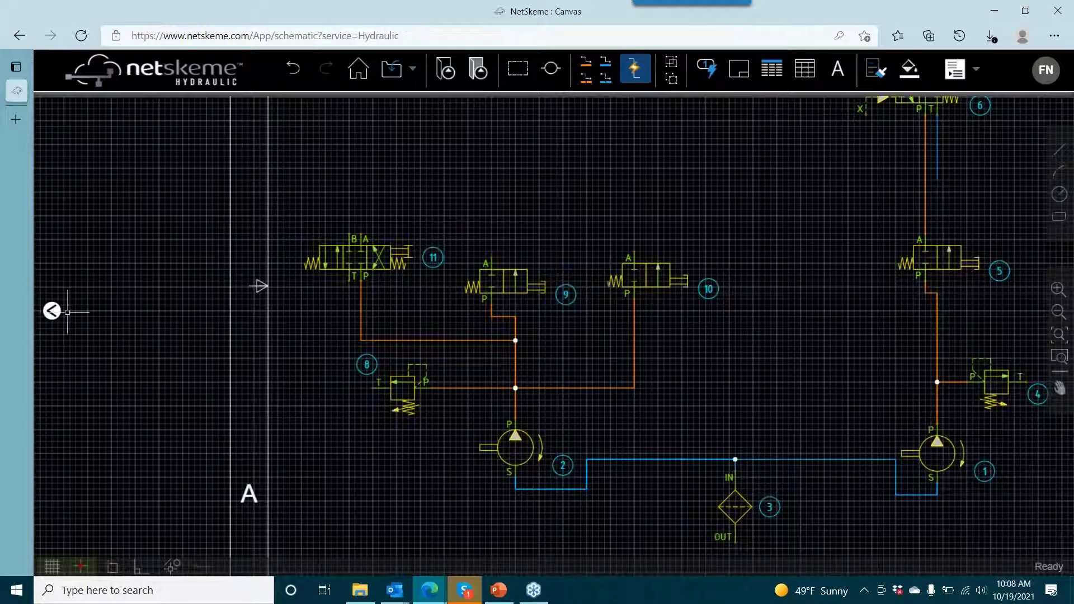
mouse_move(50, 311)
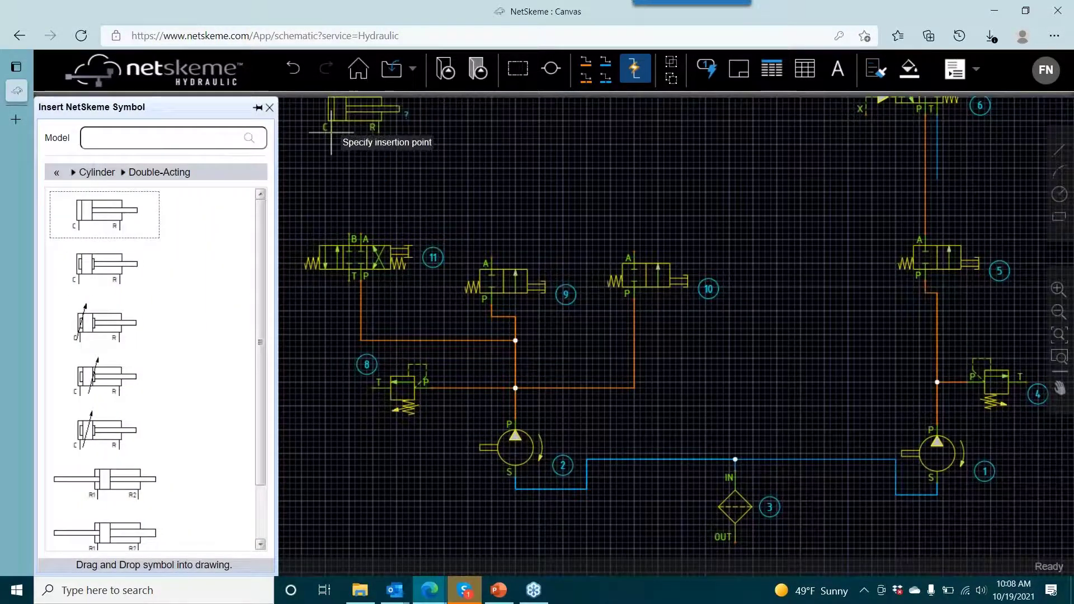
click(430, 143)
- Draw pressure lines from valve 11's port B to the cylinder's port C and from port A to port R
drag(409, 269, 462, 322)
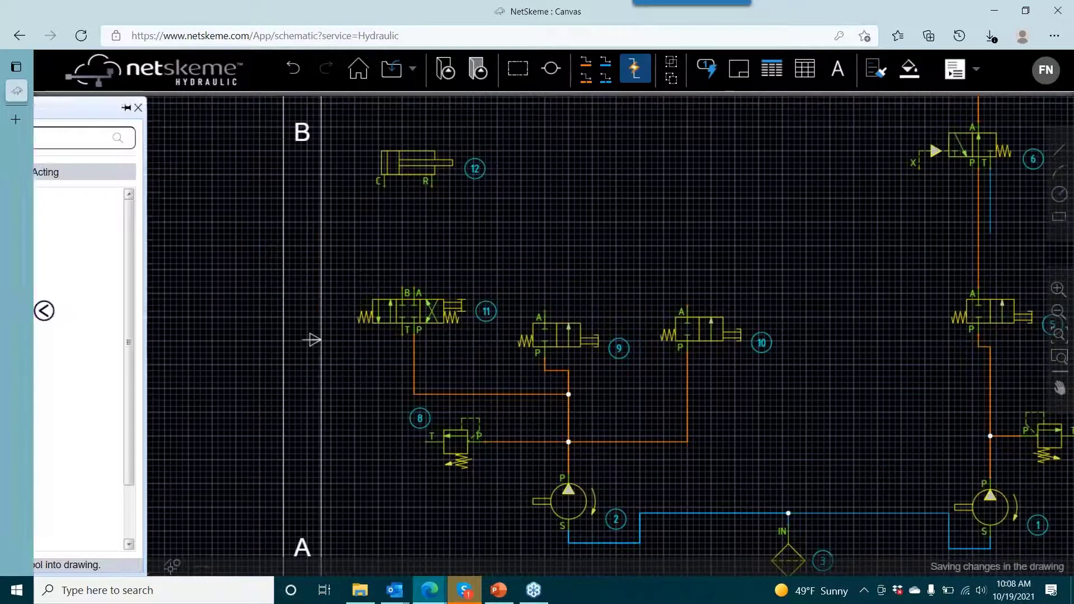
click(584, 62)
click(402, 288)
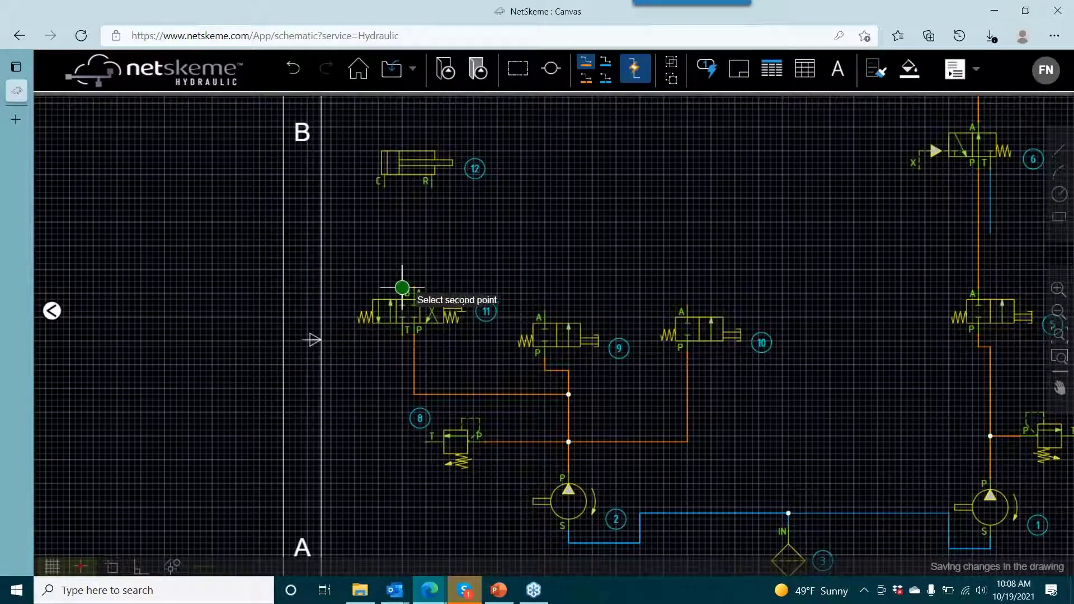
click(383, 184)
click(414, 288)
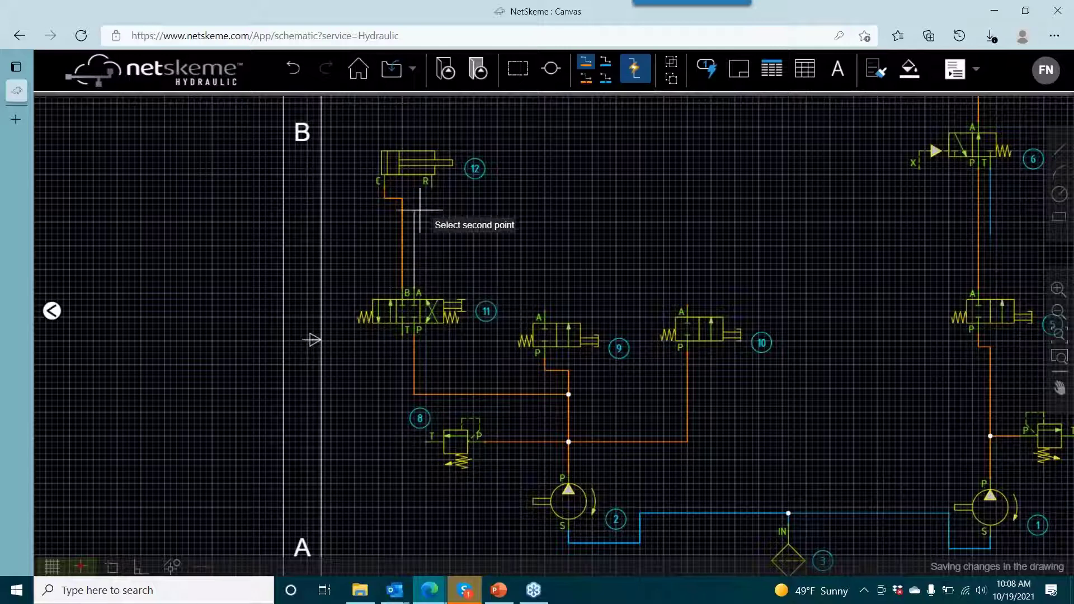
click(427, 184)
right_click(467, 210)
click(493, 216)
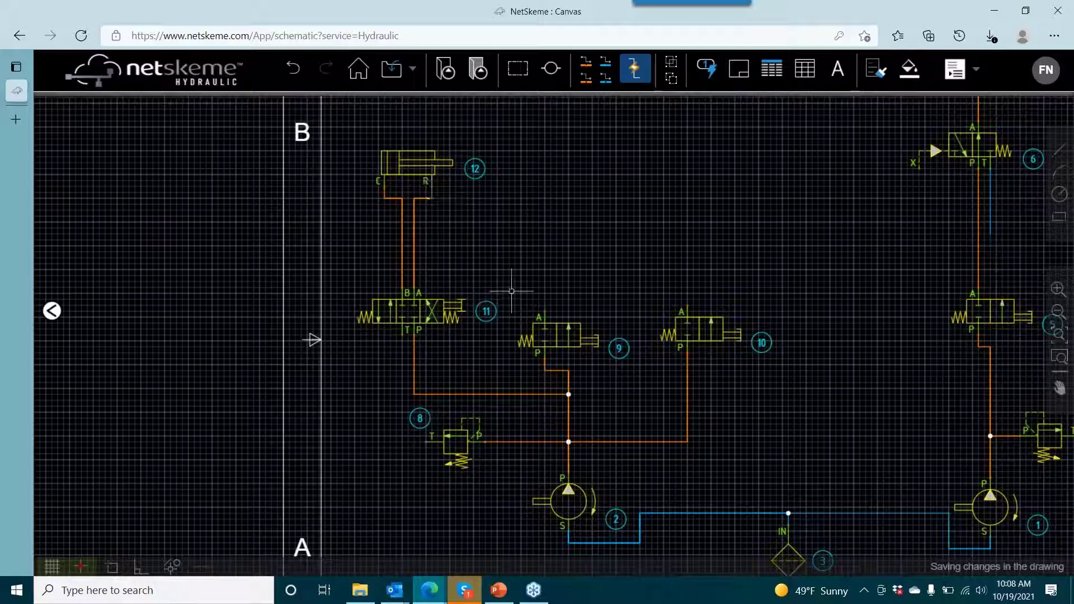
- Turn off automatic line routing and draw a reservoir line with manual corners from relief valve 4's port T to filter 3's OUT port
drag(747, 383, 705, 329)
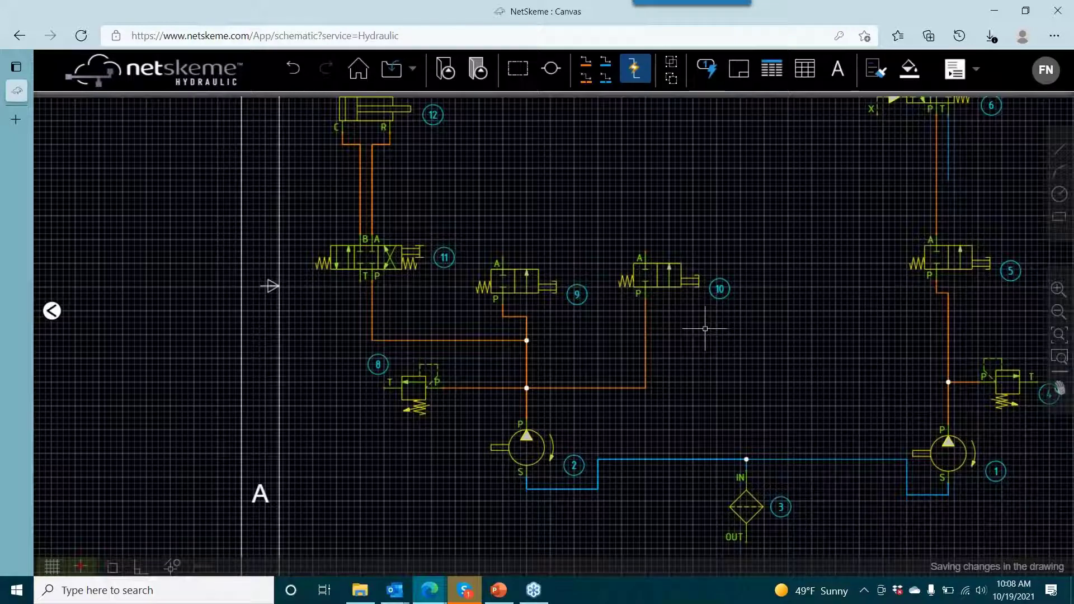
drag(649, 325, 415, 267)
scroll(416, 268, down, 2)
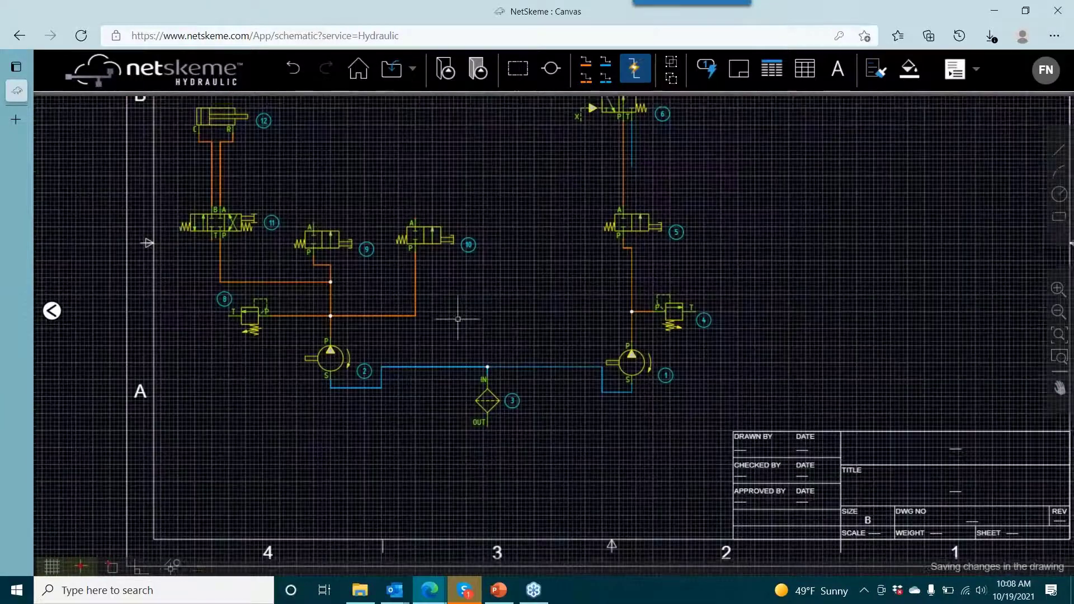
drag(442, 363, 472, 220)
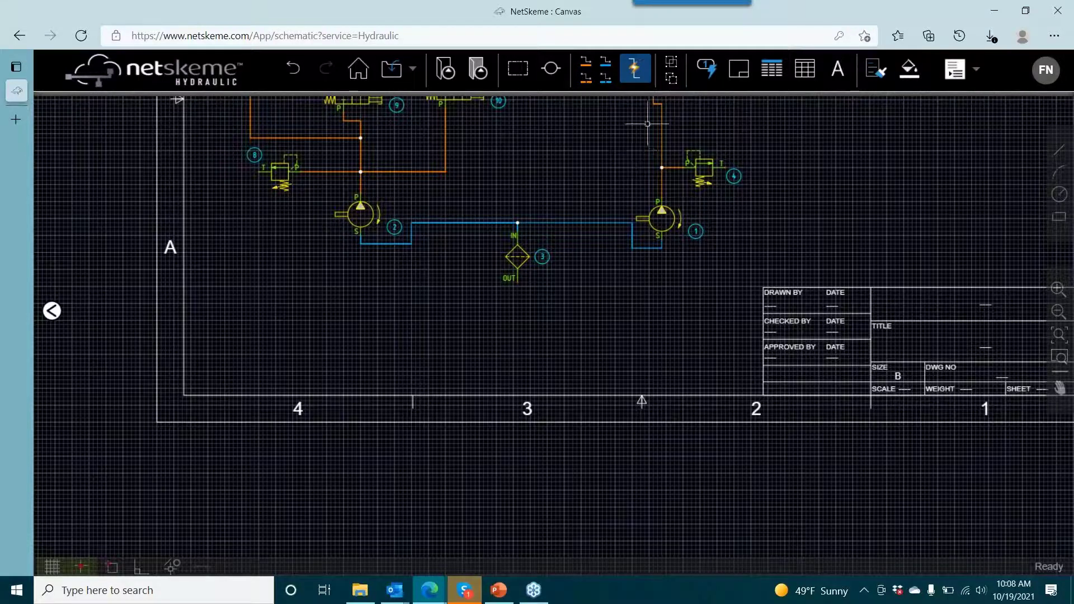
click(634, 68)
click(773, 286)
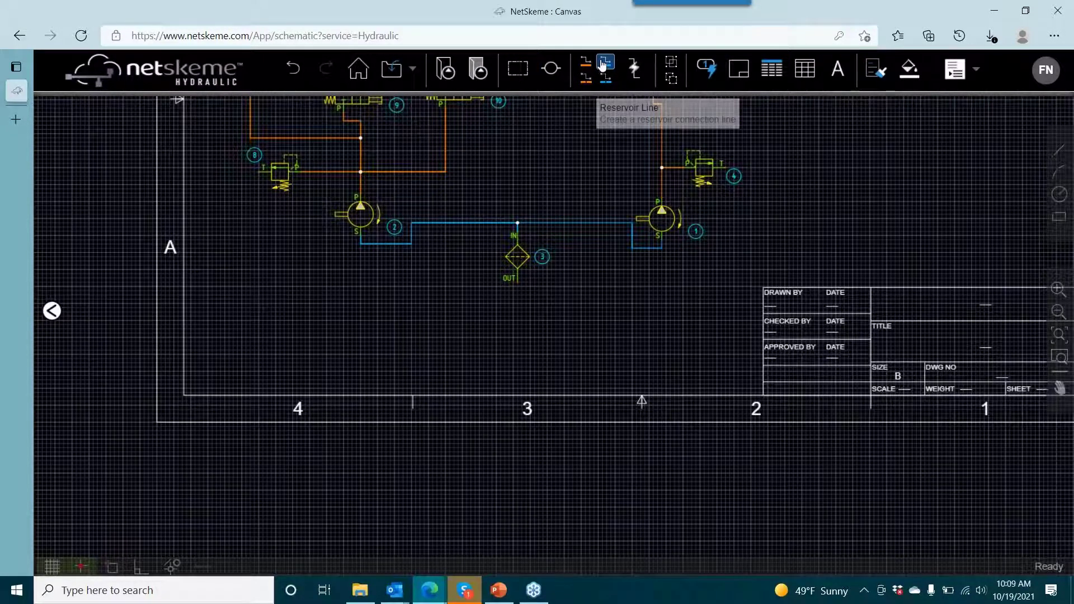
click(603, 63)
click(739, 167)
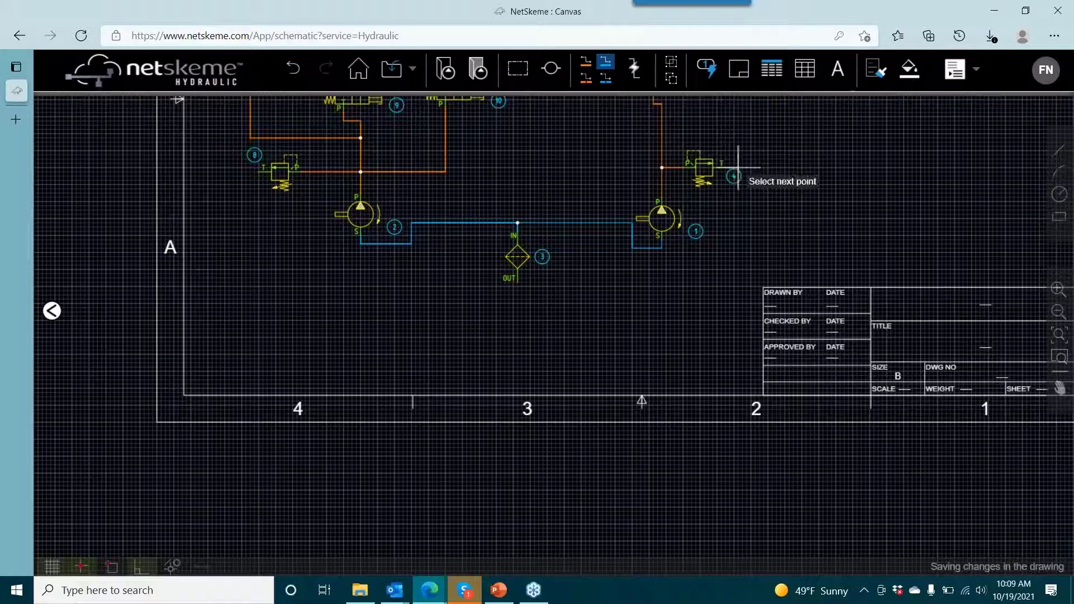
click(765, 269)
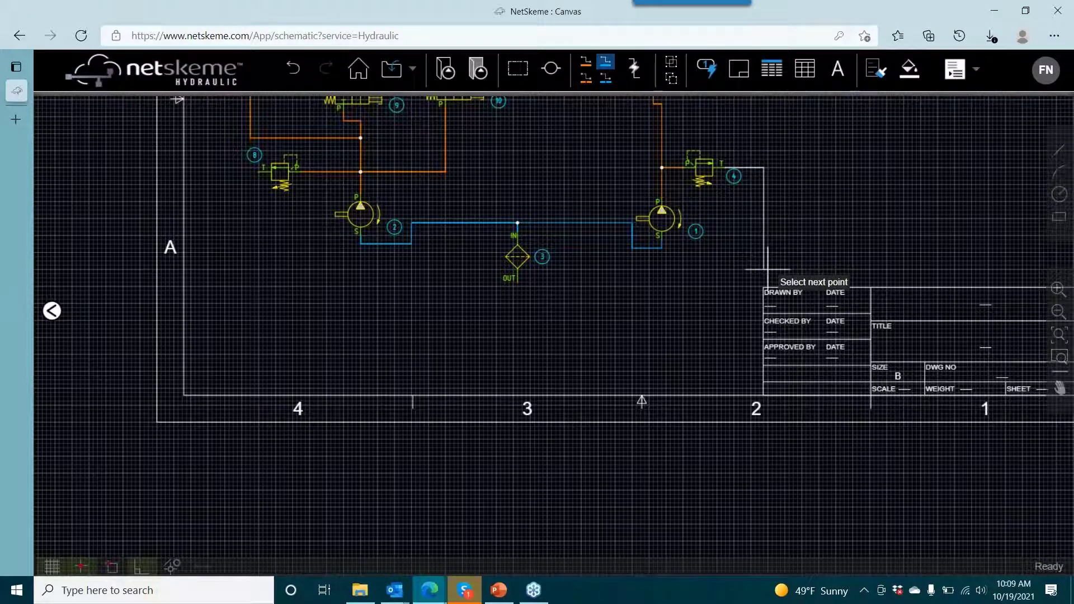
click(666, 353)
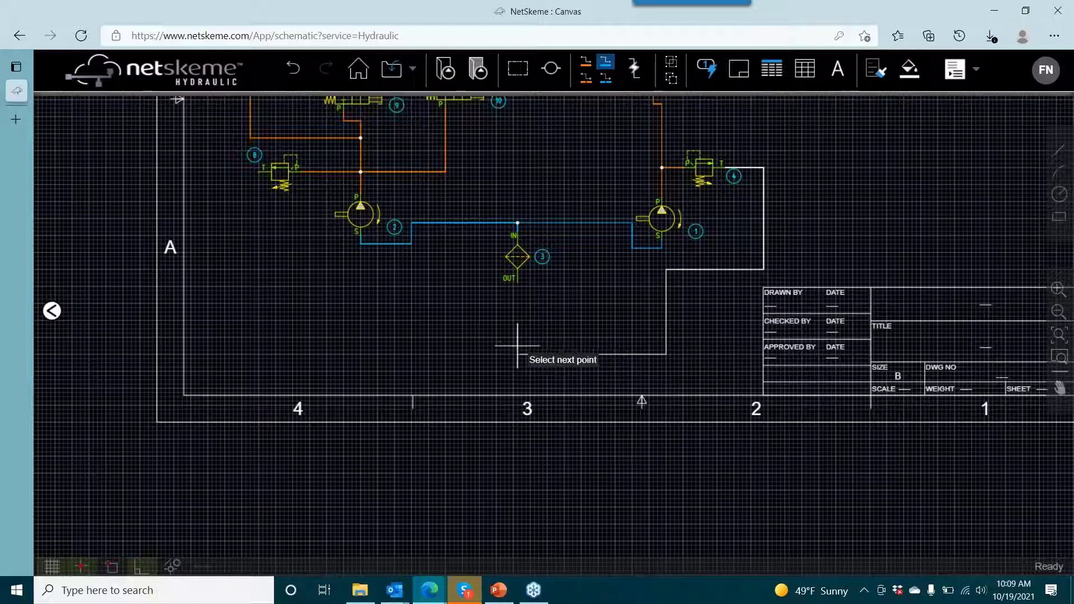
click(517, 282)
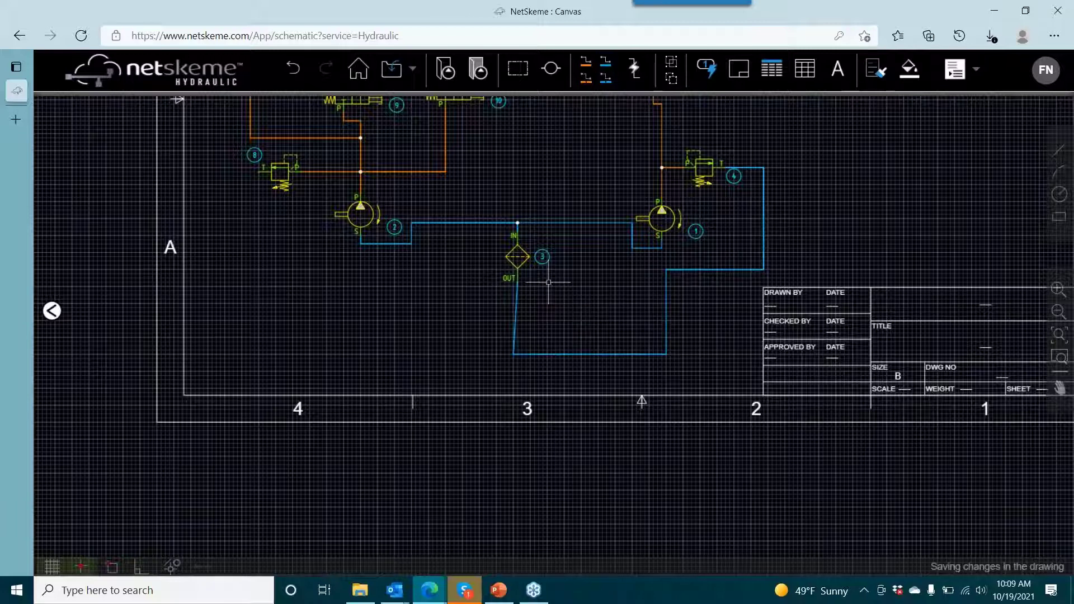
- Straighten the slanted reservoir line segment so it runs vertically below filter 3's OUT port
scroll(525, 336, up, 3)
click(516, 345)
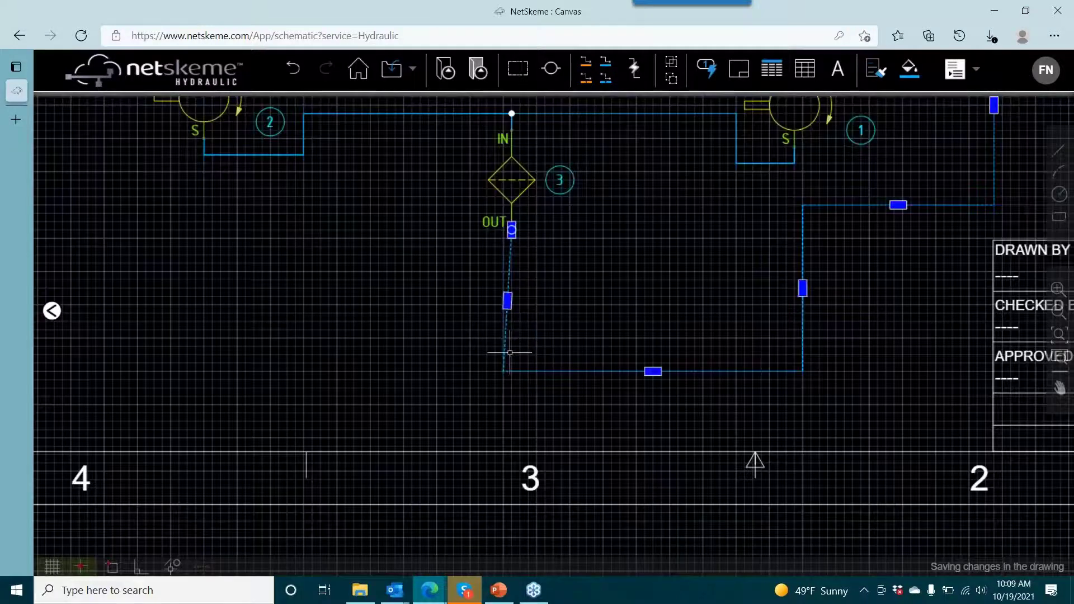
click(507, 303)
click(511, 304)
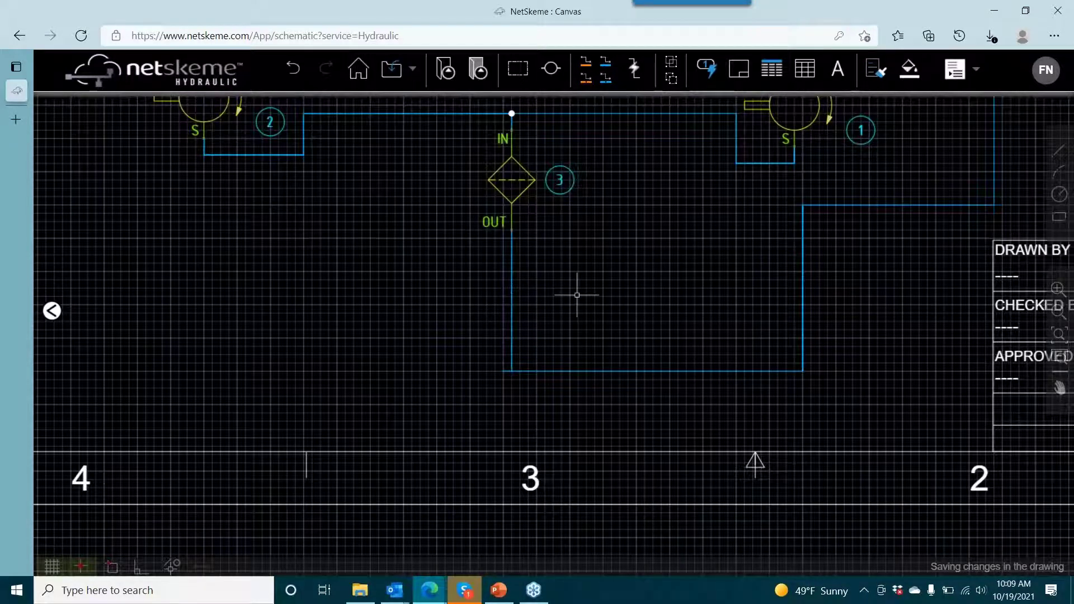
- Reconnect the reservoir line's end to filter 3's OUT port to reroute the line
click(527, 373)
click(518, 363)
click(671, 371)
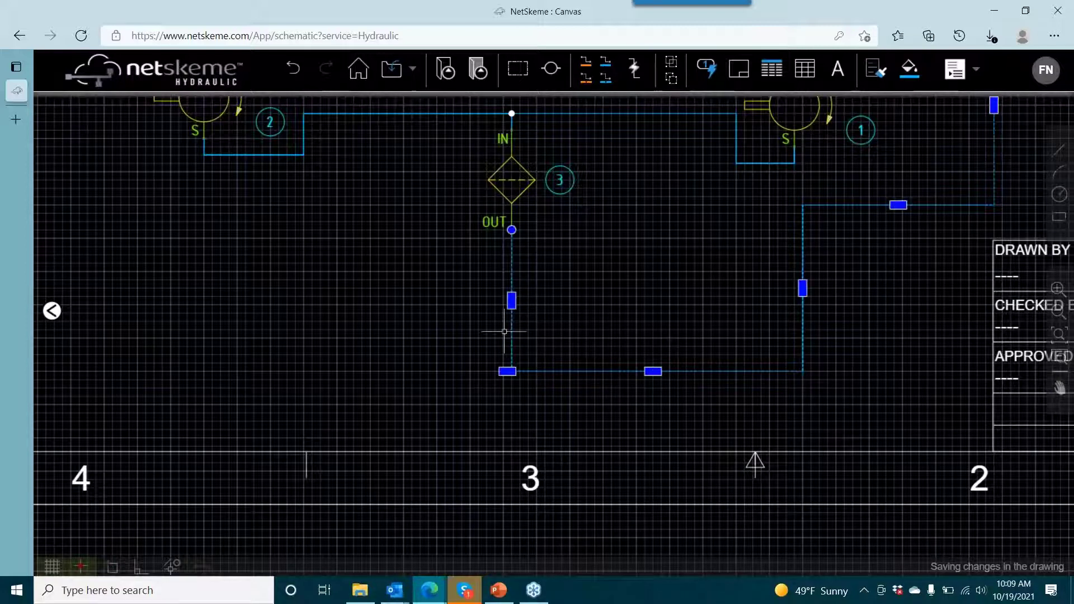
click(511, 229)
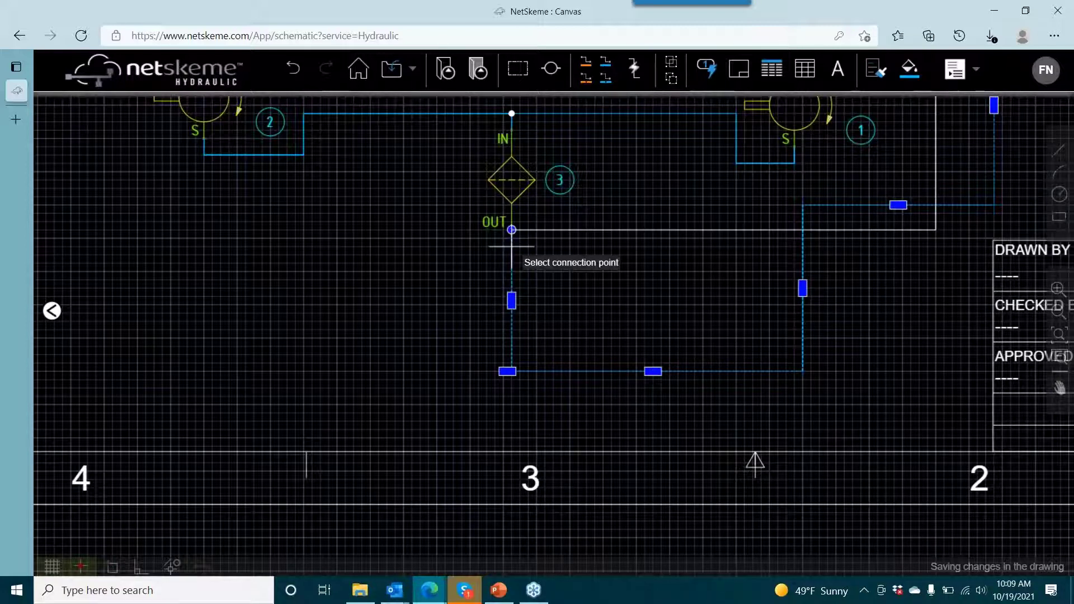
scroll(745, 270, down, 4)
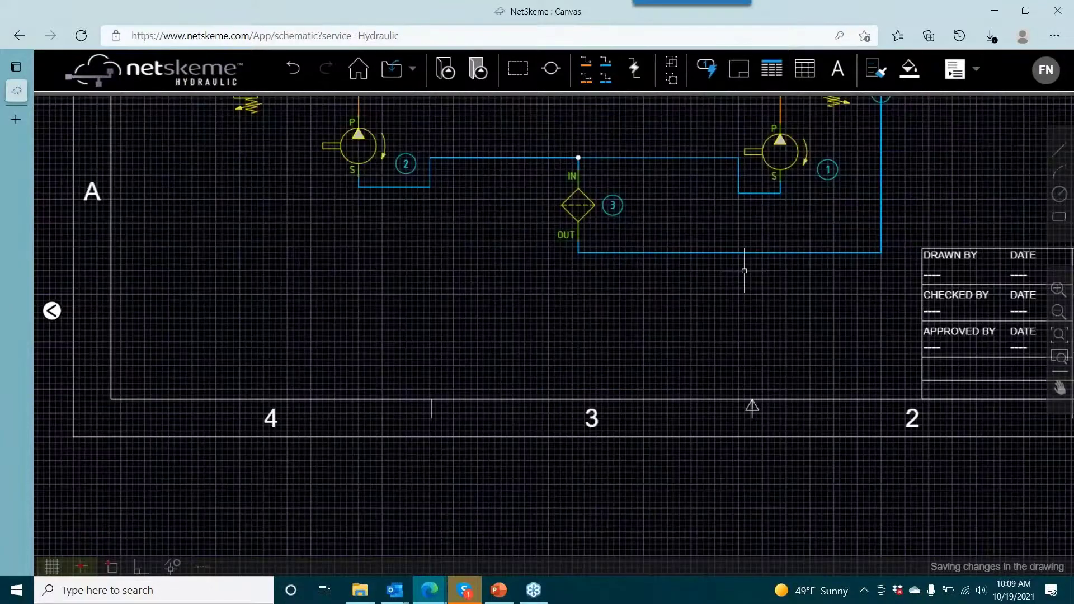
- Shift the reservoir line's vertical run slightly outward past relief valve 4 and lower its horizontal run well below filter 3
scroll(808, 196, up, 3)
click(810, 191)
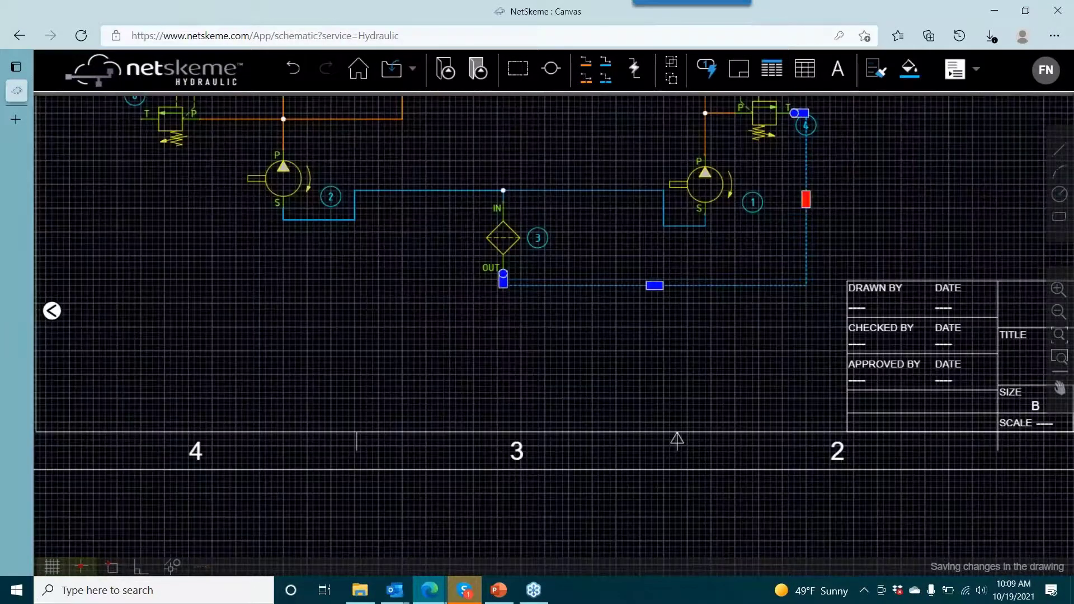
drag(806, 199, 818, 201)
click(664, 286)
drag(663, 286, 663, 381)
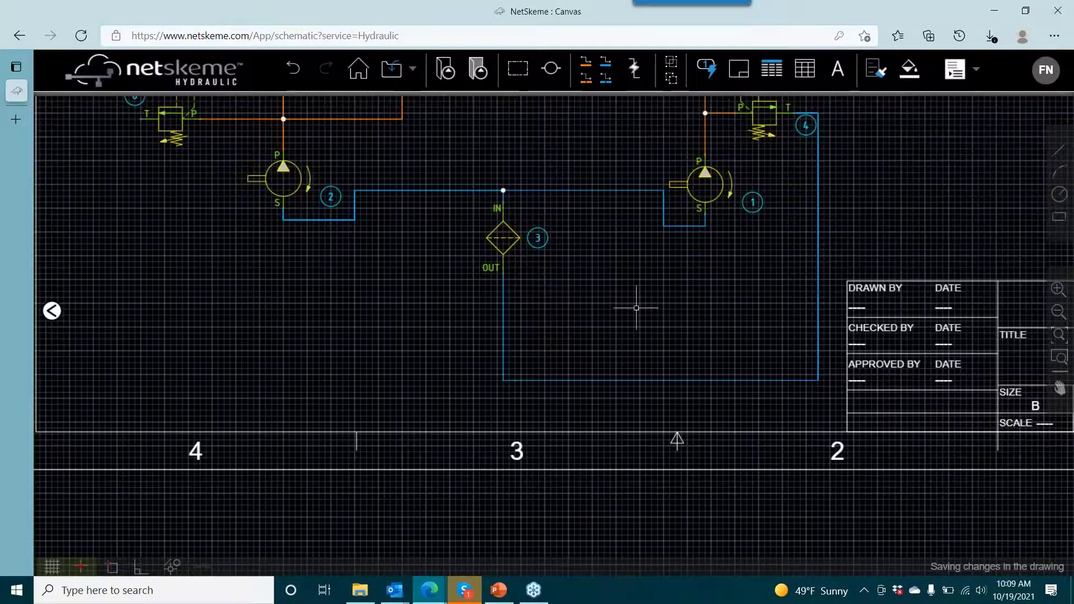
- Draw a reservoir line from relief valve 8's port T down and across to the line below filter 3's OUT port
drag(533, 262, 656, 288)
click(609, 63)
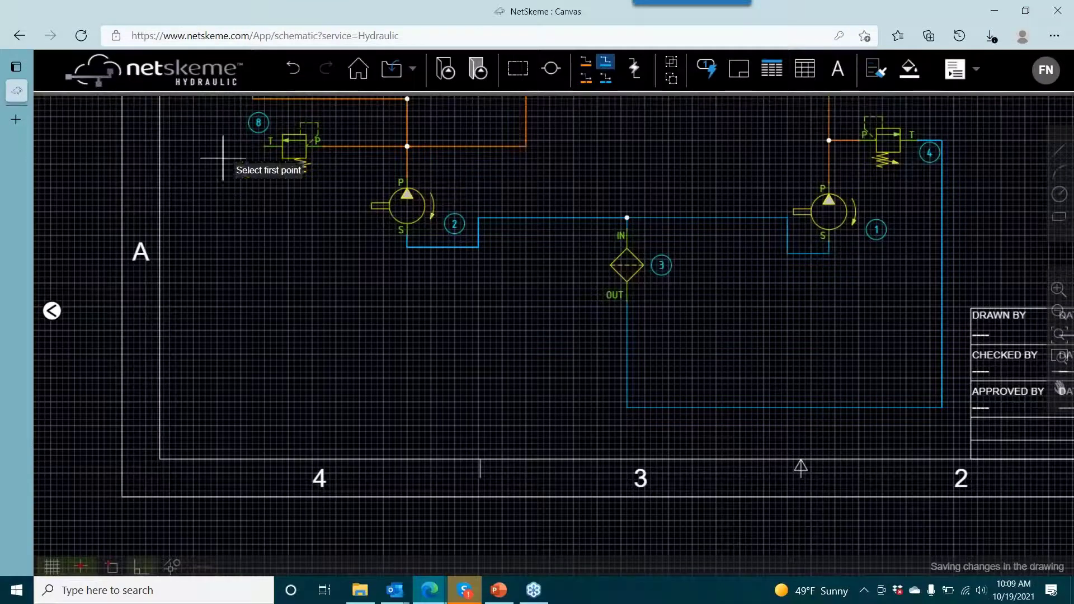
click(272, 146)
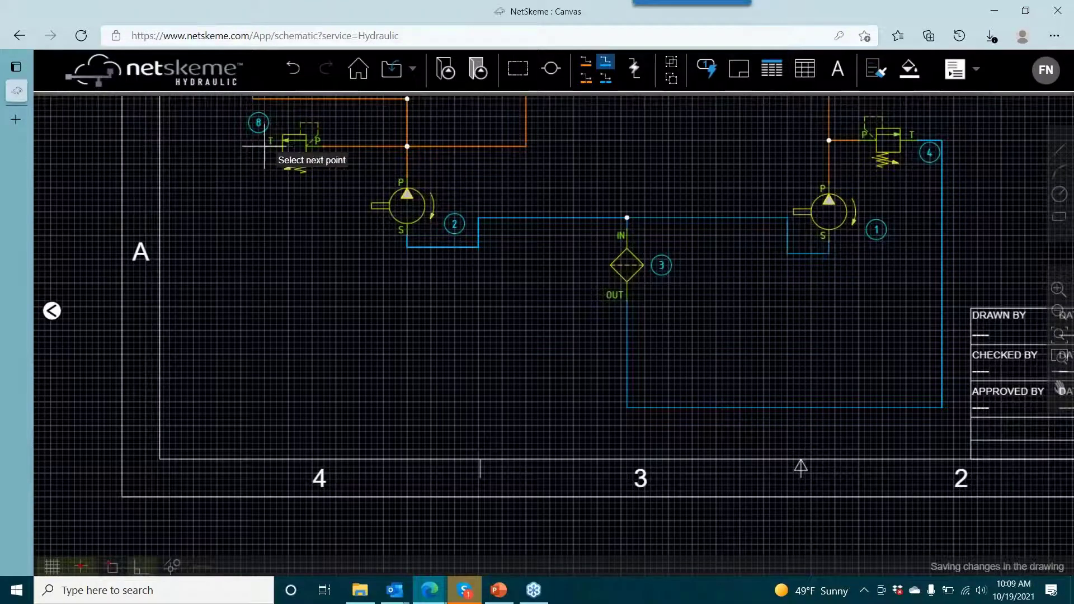
click(194, 146)
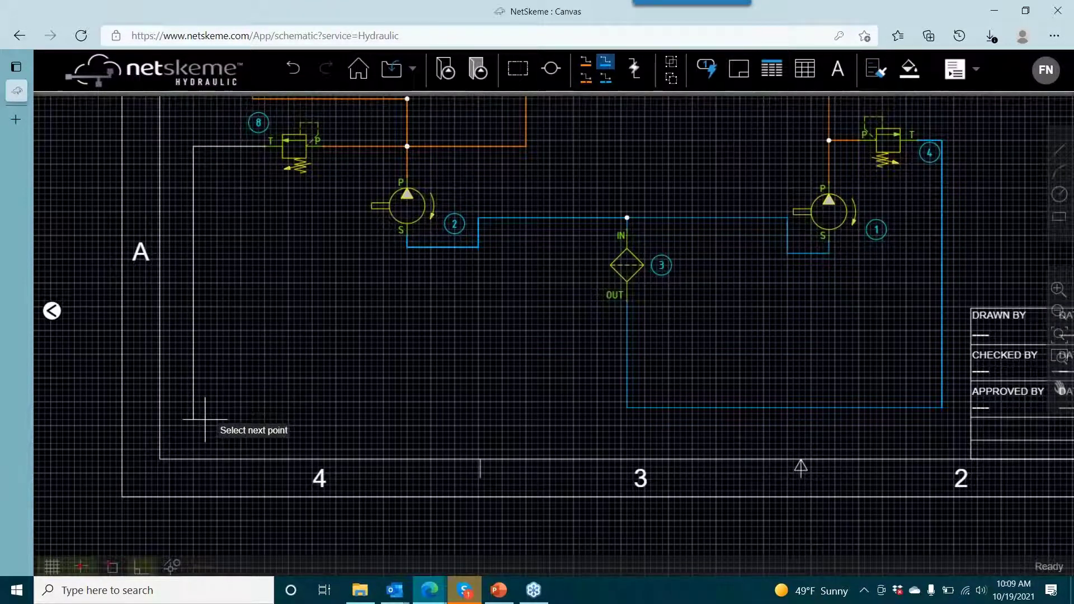
click(193, 402)
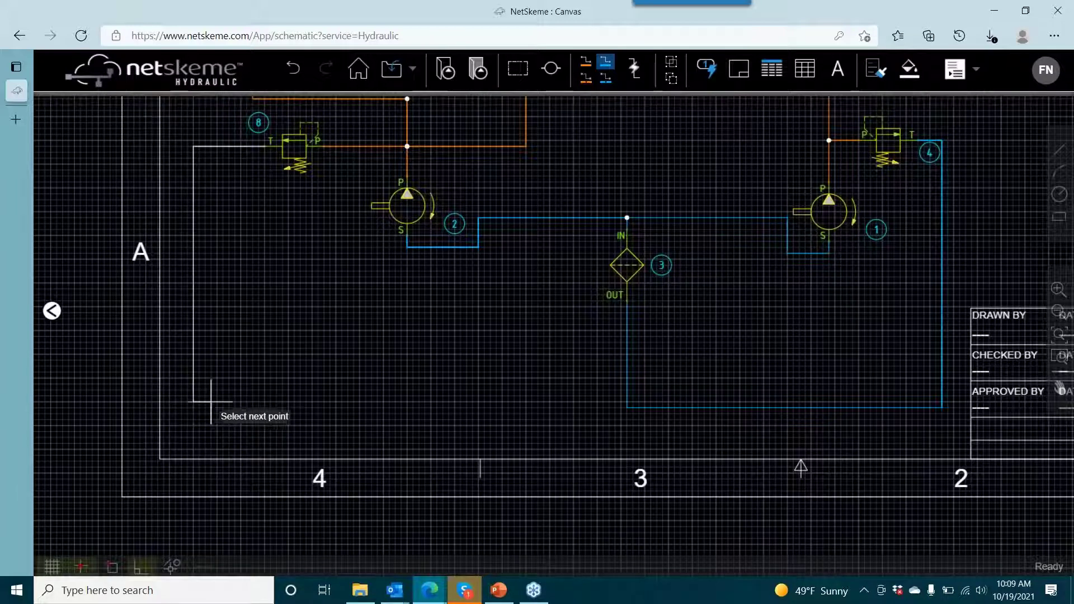
click(626, 402)
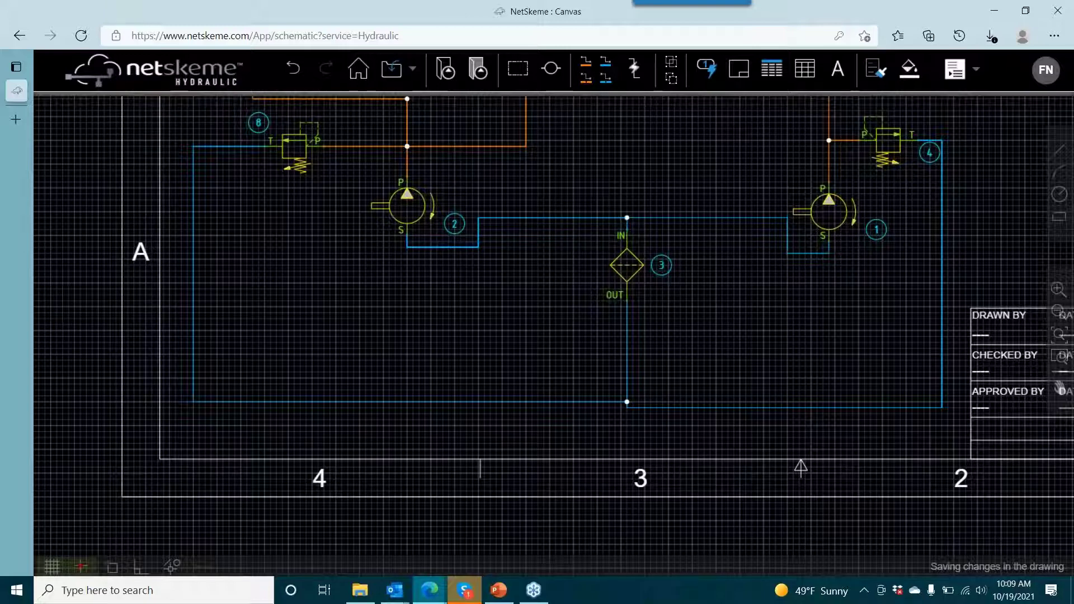
- Insert the first Flow Control symbol from the Screw-In Cartridge Valve category beside pump 2
click(52, 310)
click(60, 174)
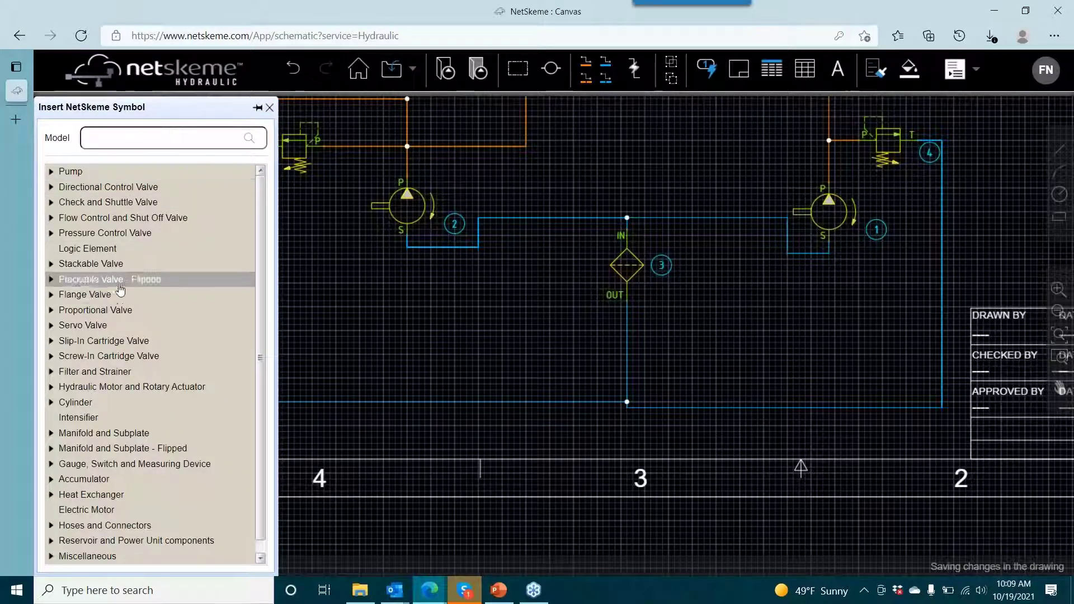
click(71, 360)
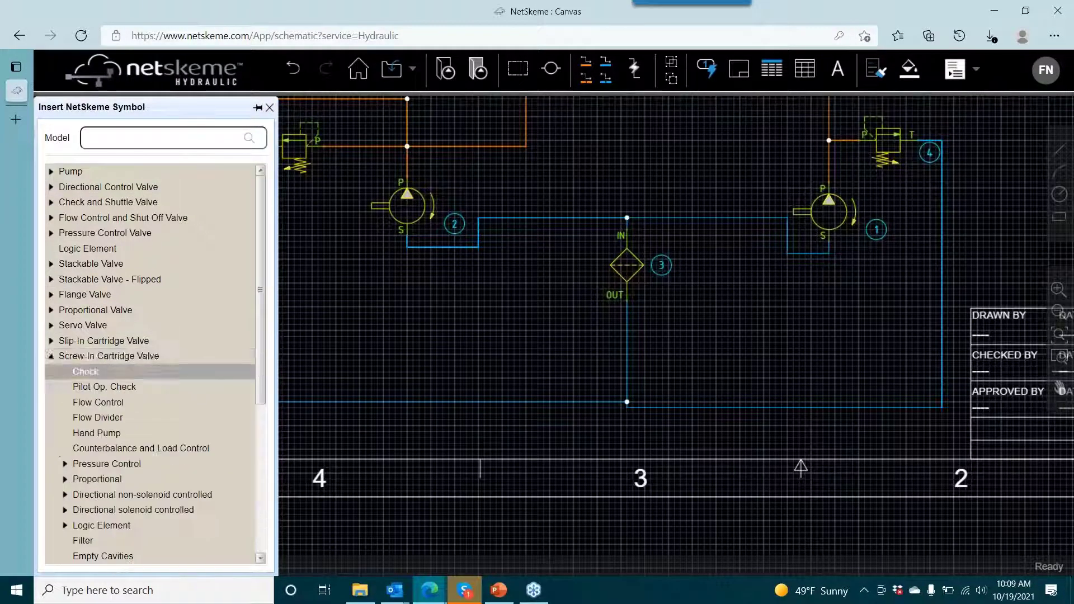
click(114, 408)
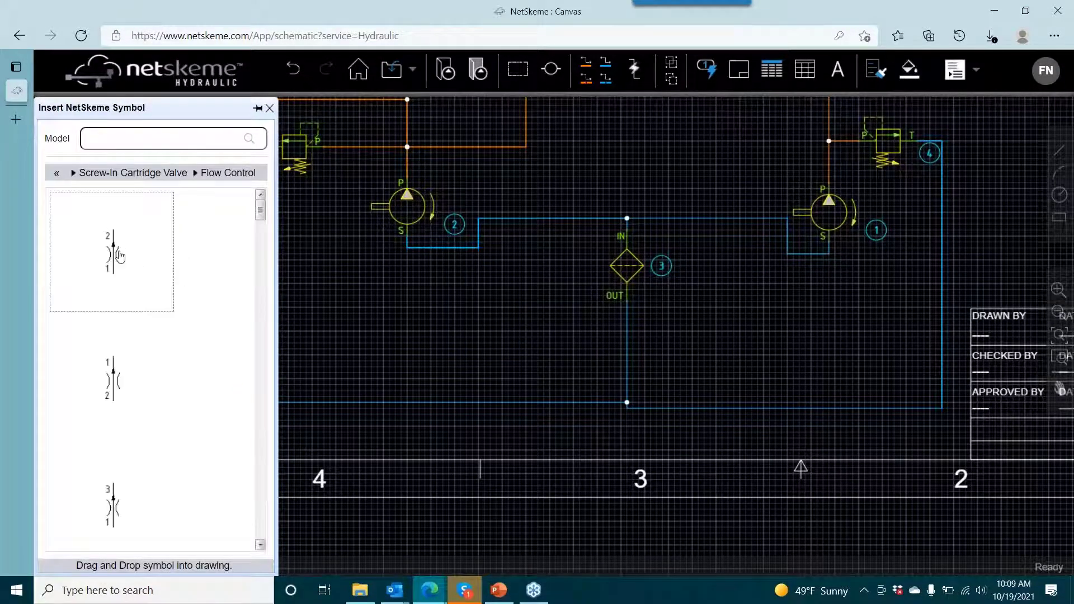
mouse_move(121, 257)
mouse_down()
mouse_move(353, 278)
mouse_move(461, 351)
mouse_up()
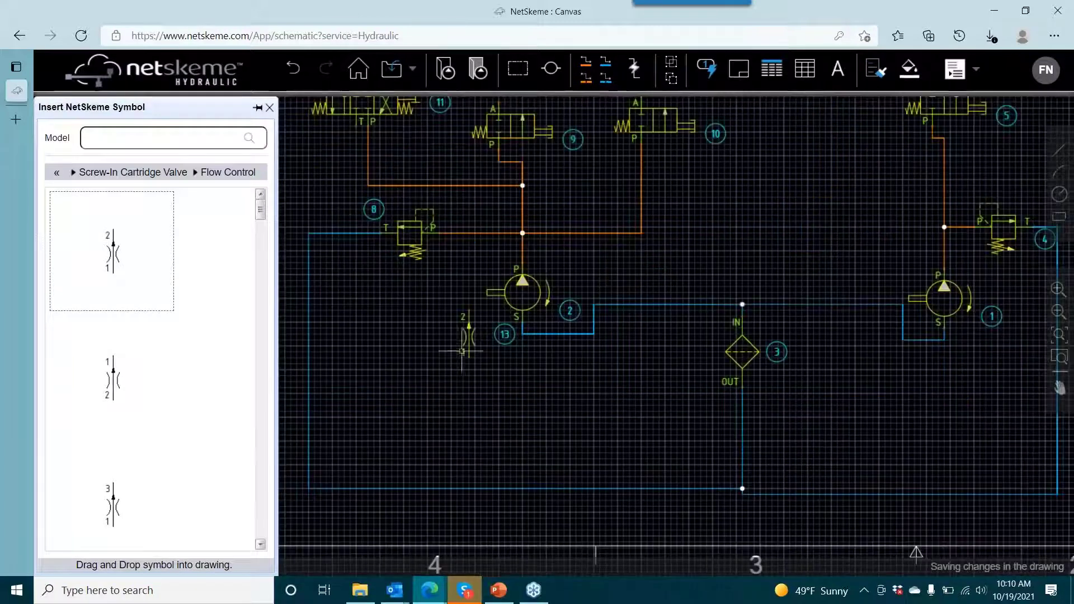
- Flip the new flow control symbol vertically and move it below valve 11, left of the P line
right_click(466, 350)
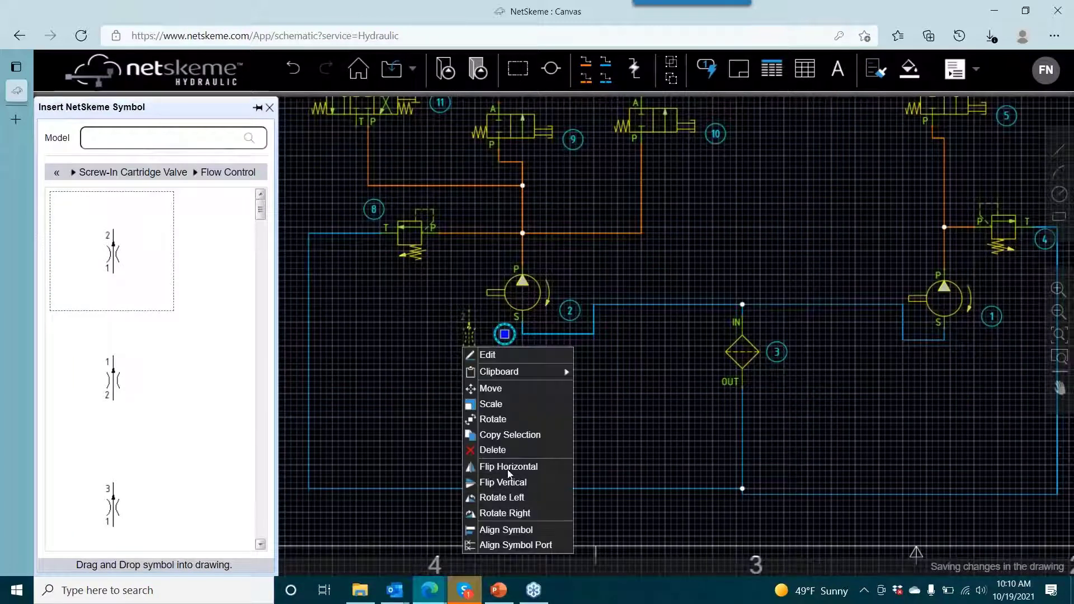
key(Return)
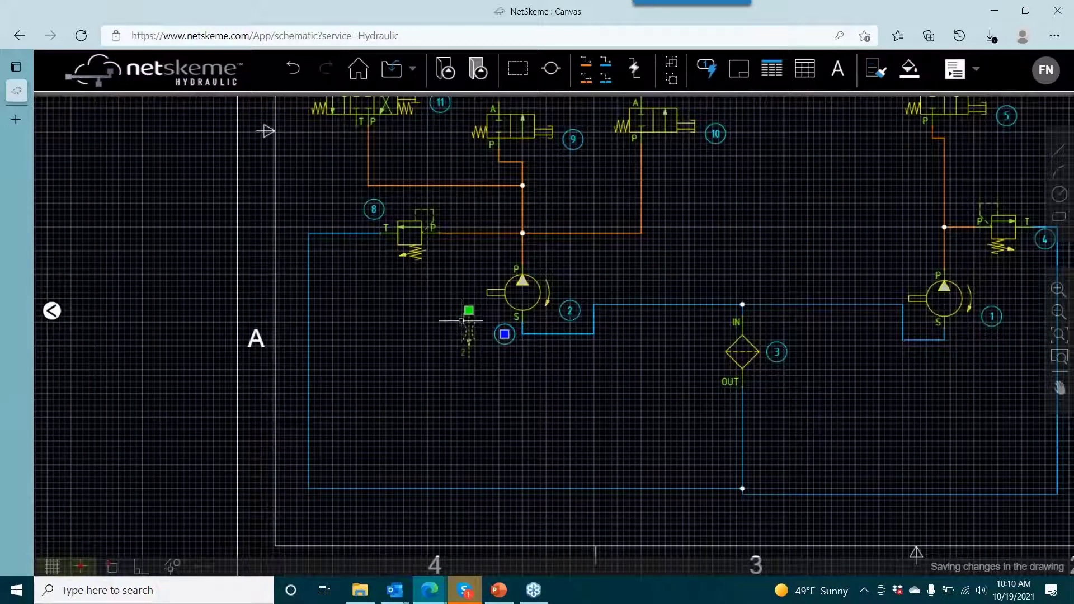
drag(470, 314, 335, 163)
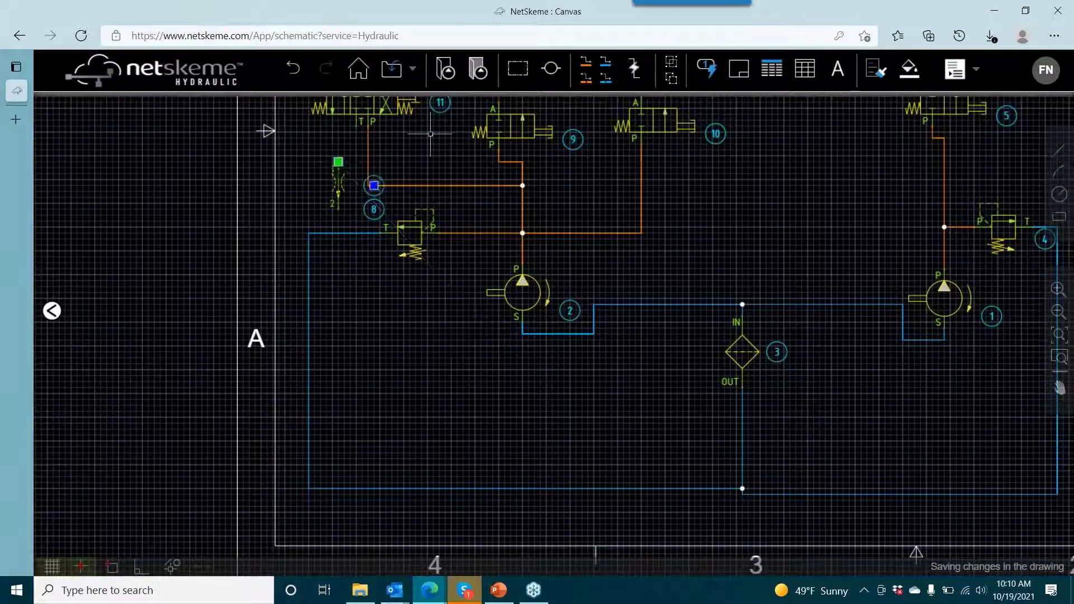
- Draw a reservoir line from valve 11's port T to flow control 13's port 1
click(605, 62)
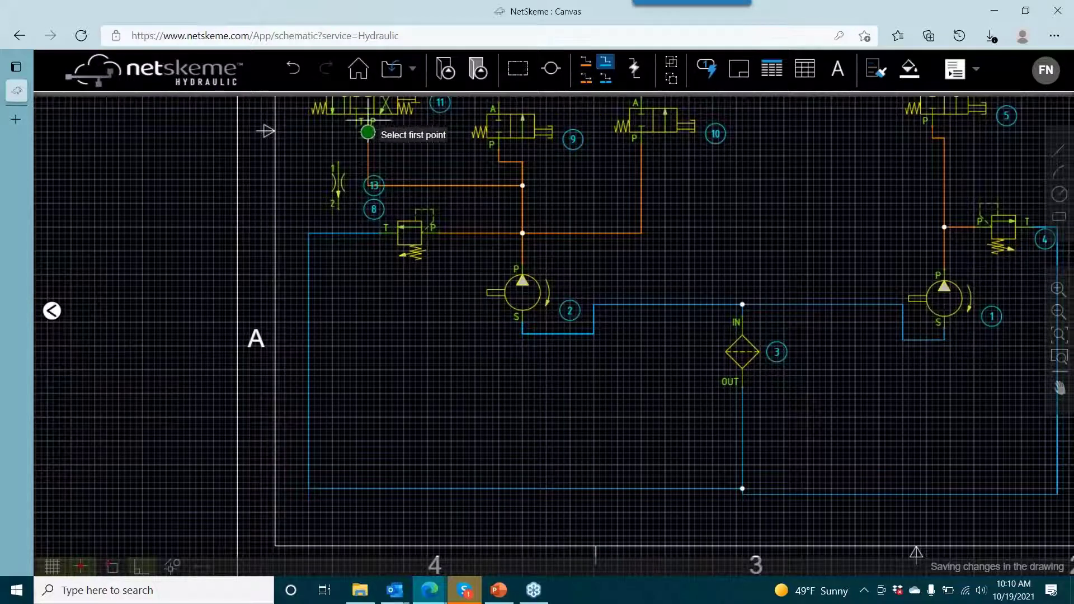
click(357, 125)
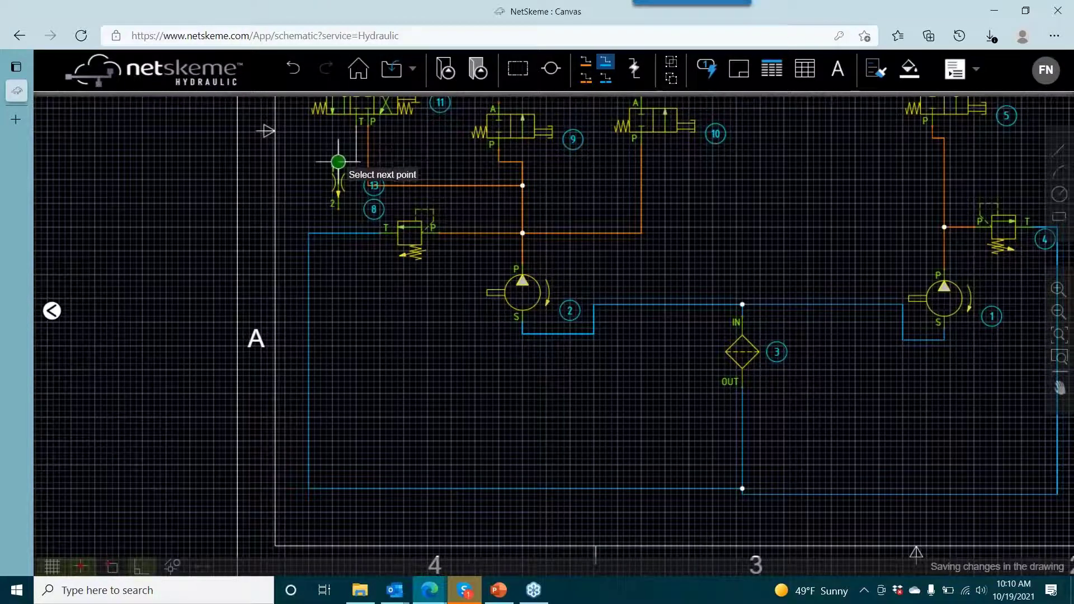
click(338, 162)
- Raise the horizontal segment of the reservoir line so that it enters flow control 13's port 1 vertically
scroll(408, 217, up, 2)
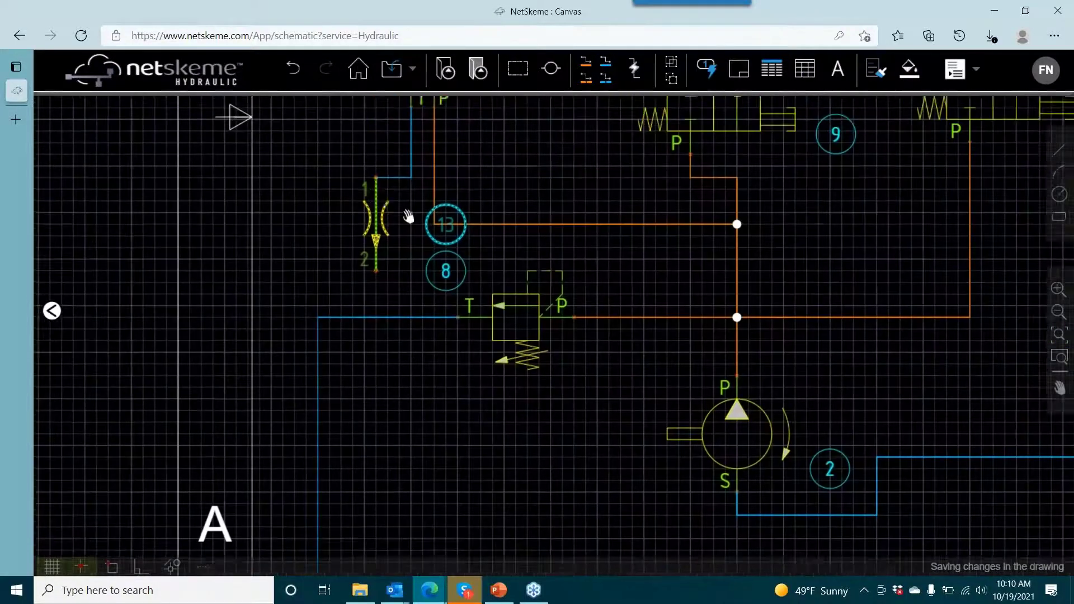
scroll(408, 217, up, 3)
click(487, 249)
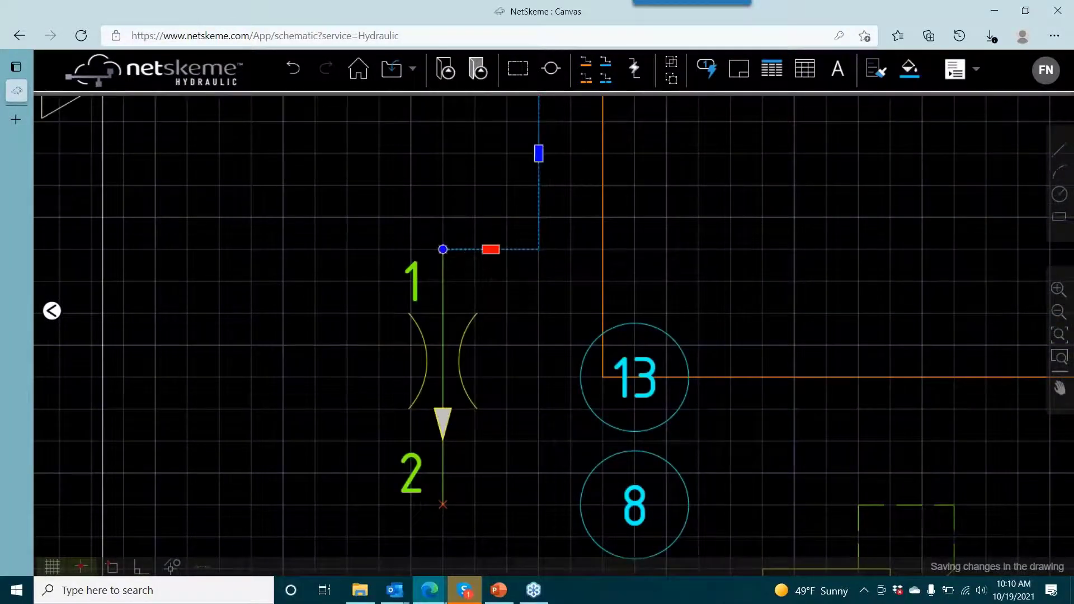
drag(490, 249, 503, 153)
scroll(496, 211, down, 3)
- Draw a reservoir line from flow control 13's port 2 straight down to relief valve 8's tank line
drag(506, 312, 505, 260)
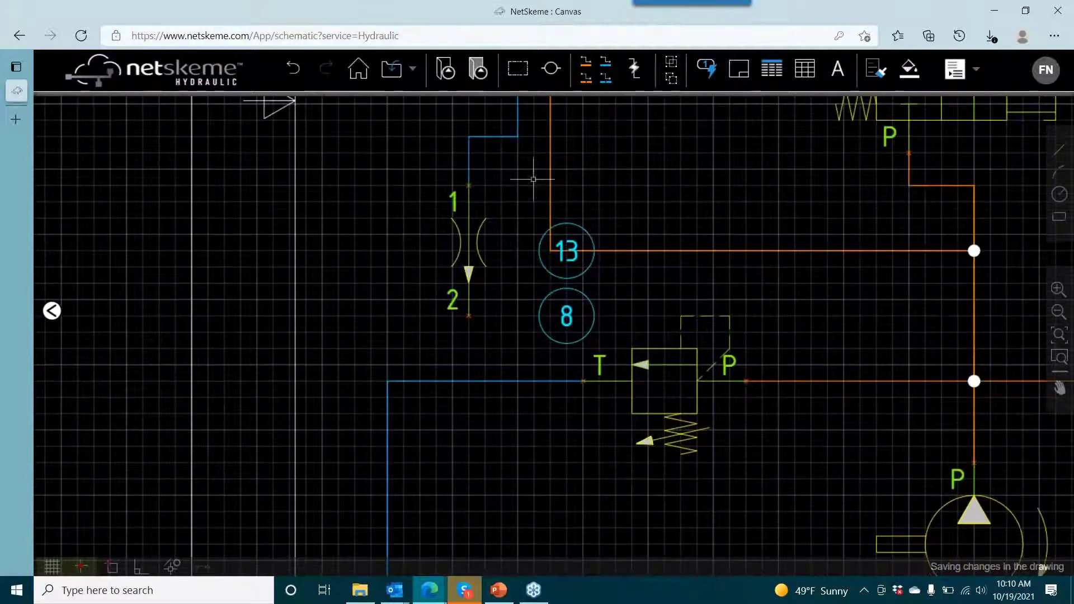
click(606, 62)
click(469, 316)
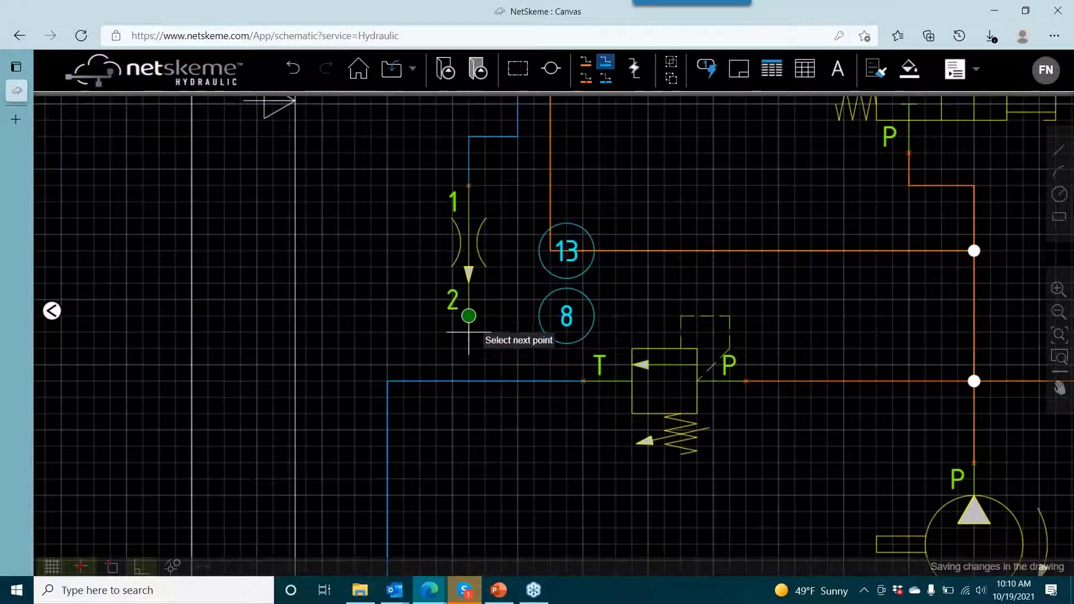
click(484, 364)
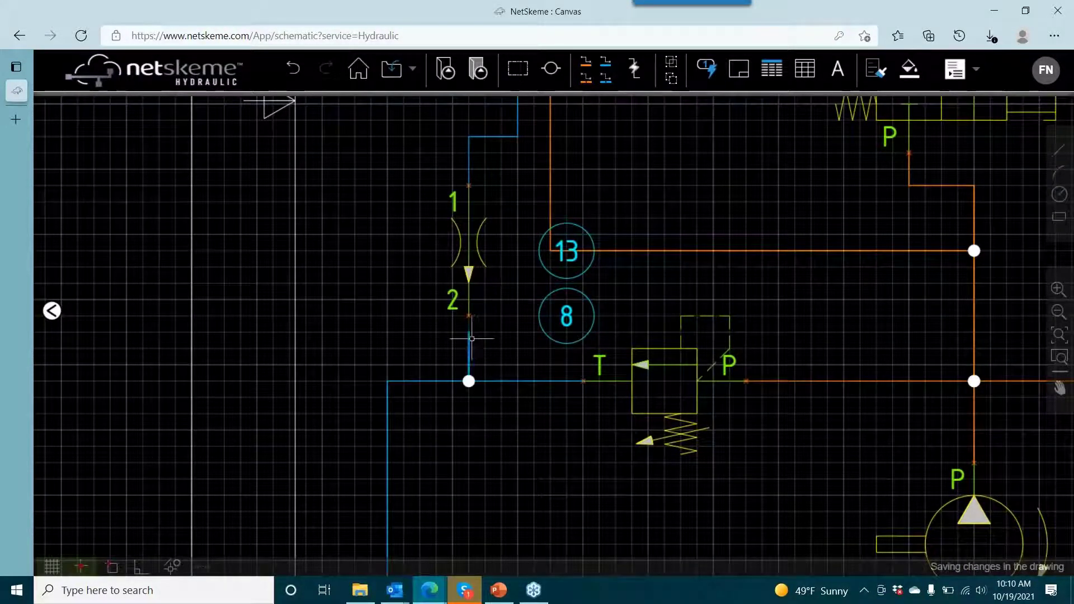
- Move item balloon 13 off the pressure line to the free area on the other side of its flow control symbol
scroll(491, 310, down, 2)
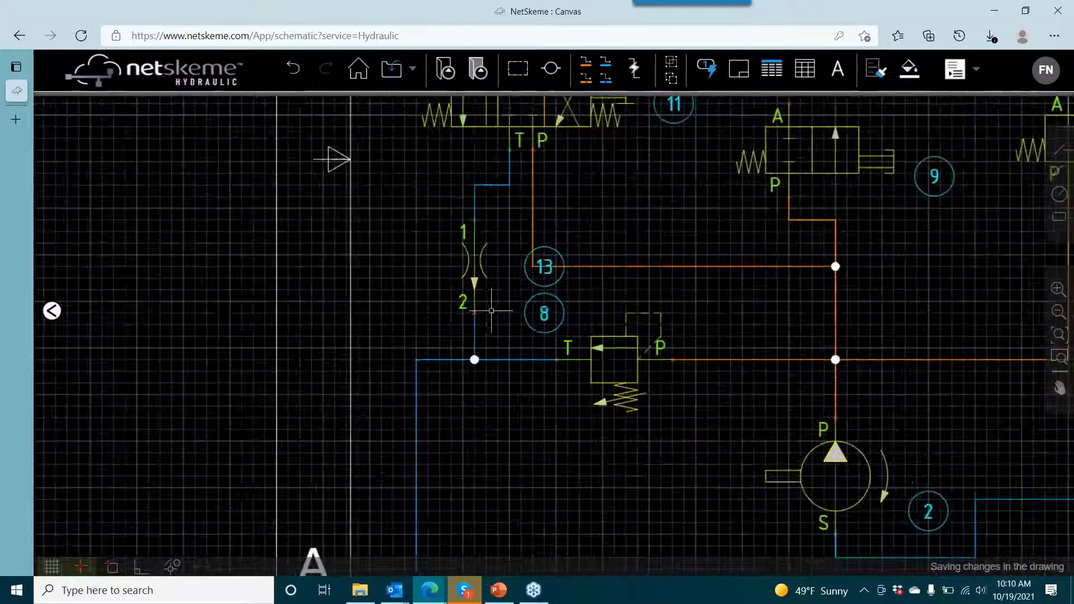
scroll(491, 310, down, 3)
scroll(427, 321, up, 3)
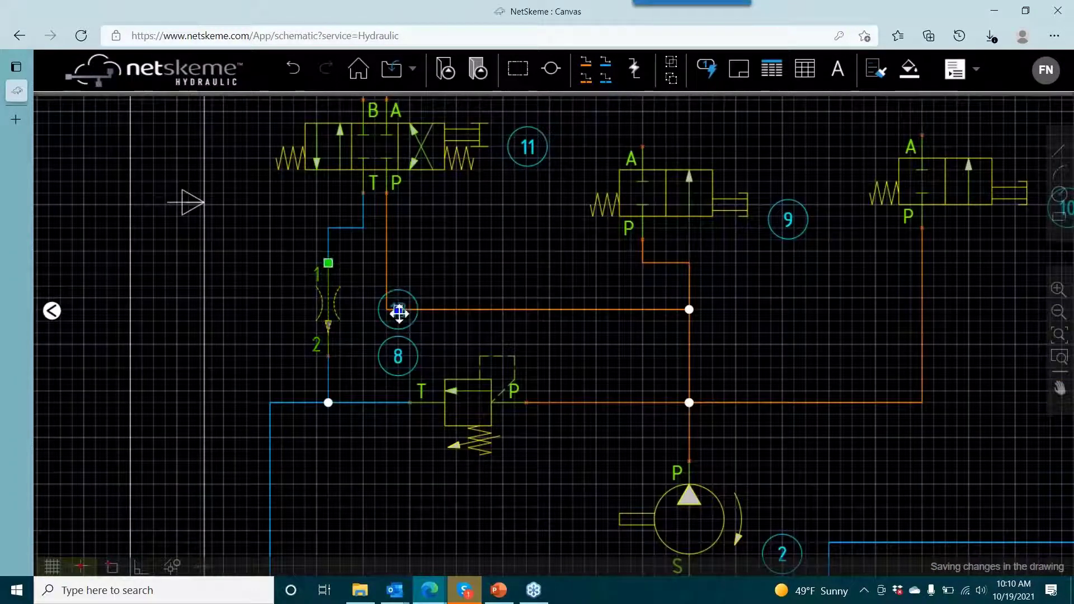
drag(398, 310, 271, 249)
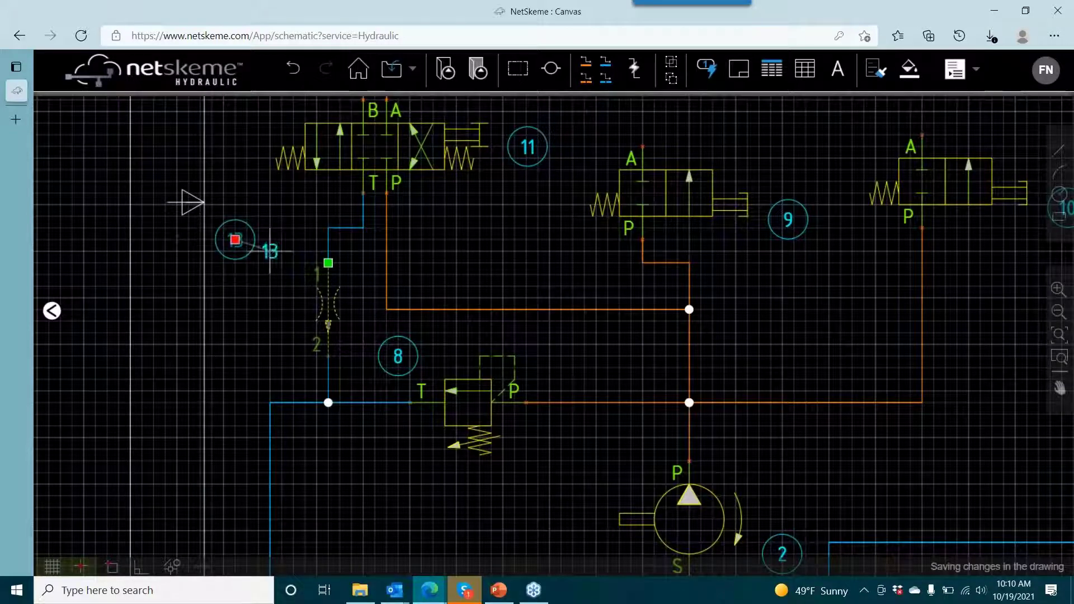
- Search the symbol library for model S12-M and insert the three-port valve with ports A, P and T between valves 10 and 5
scroll(498, 252, down, 2)
drag(499, 283, 447, 346)
drag(587, 269, 502, 333)
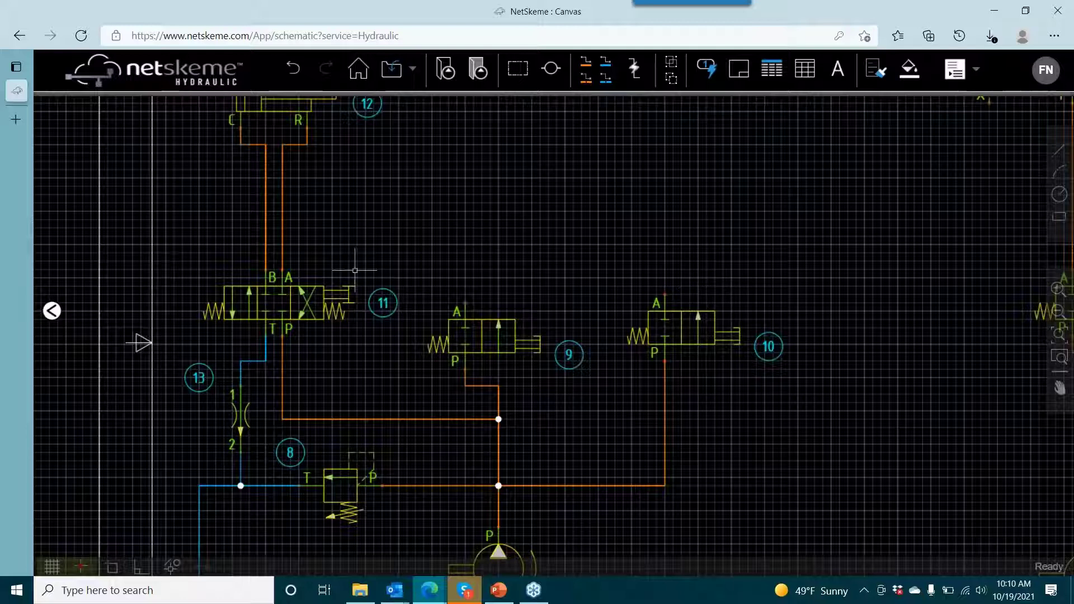
mouse_move(52, 311)
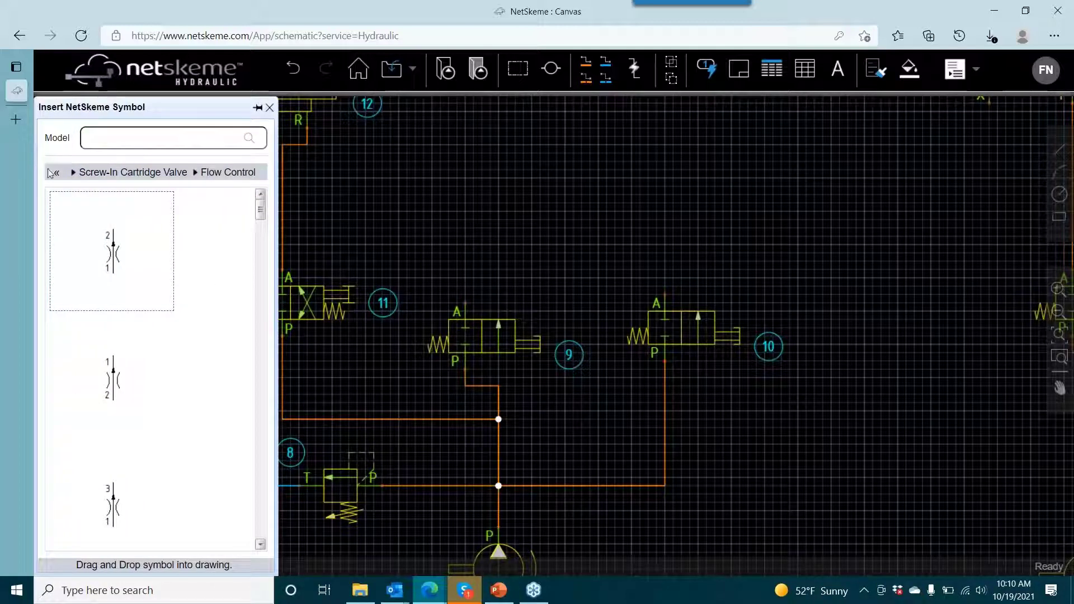
click(53, 173)
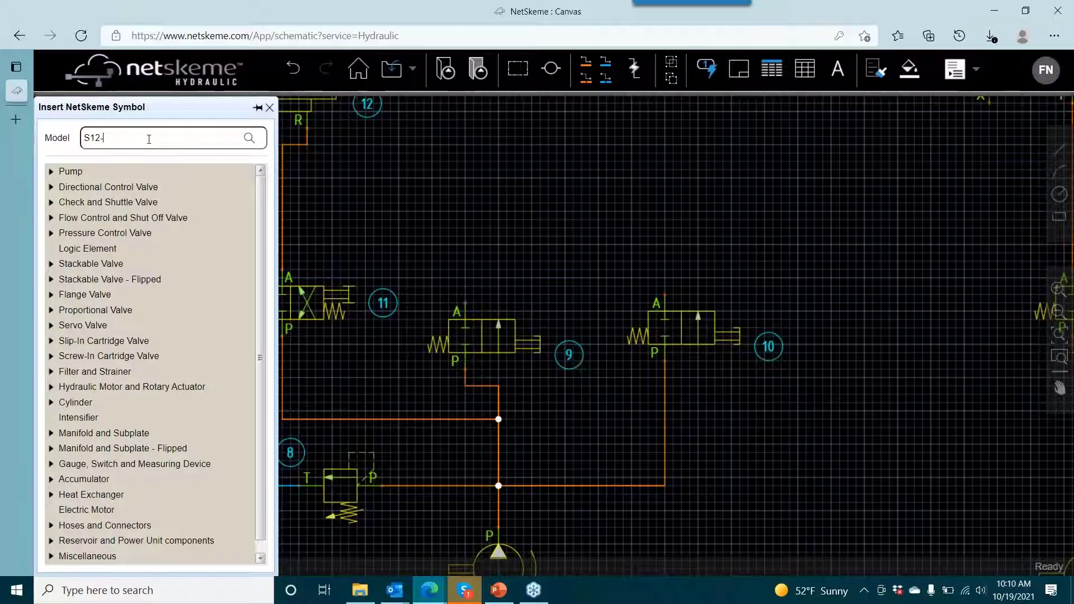
text(M)
key(Return)
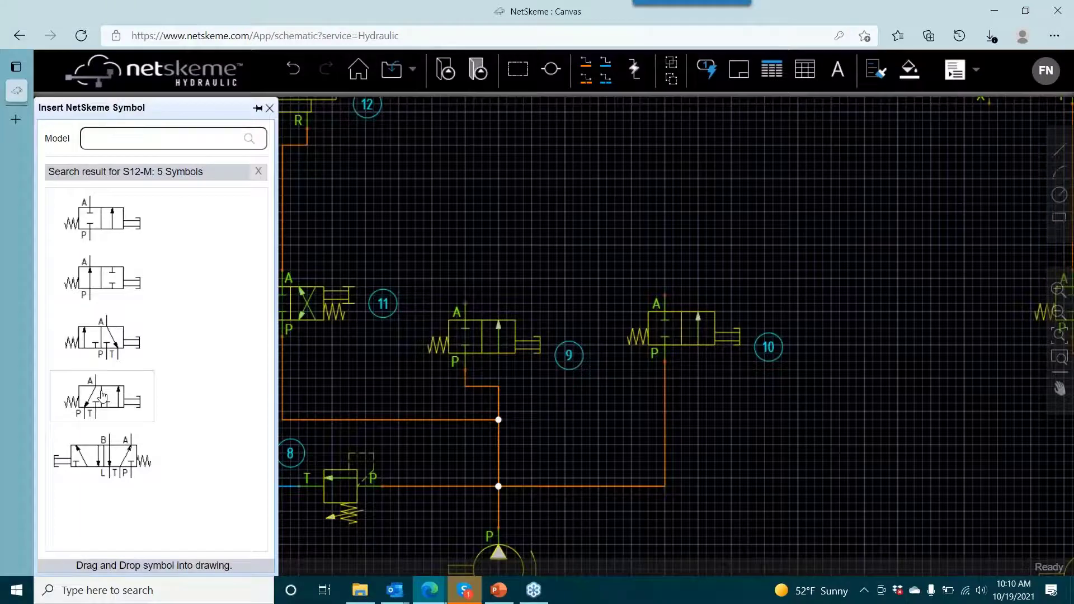
click(102, 335)
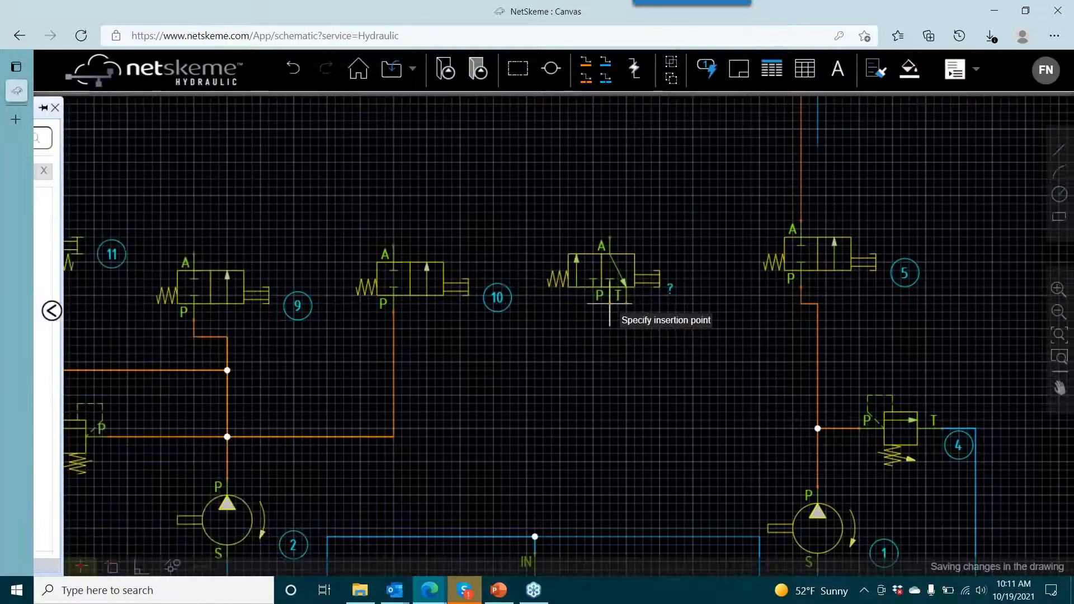
click(584, 297)
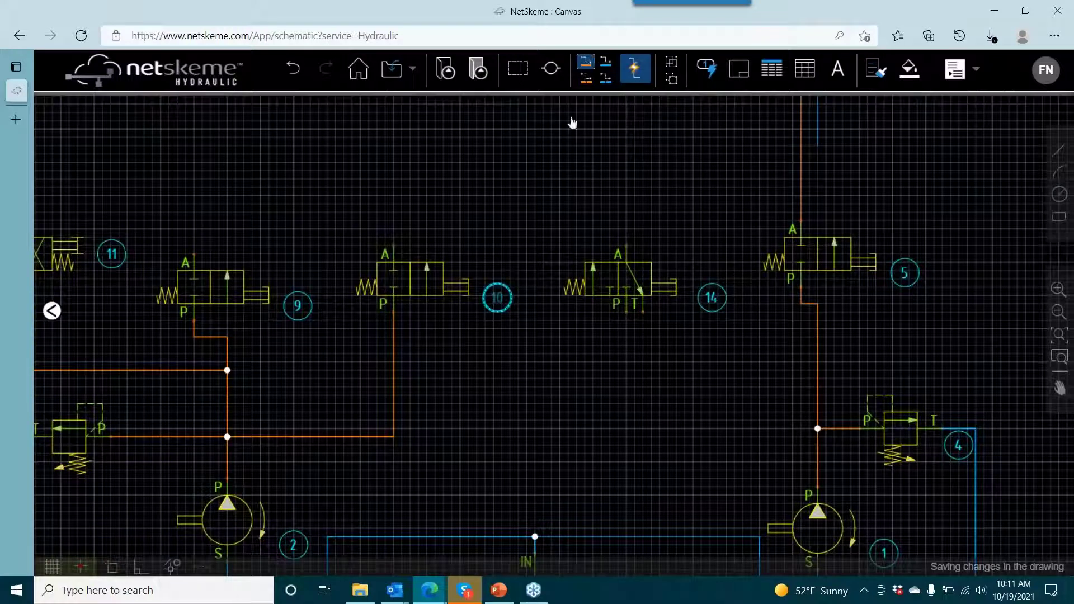
- Draw a pressure line from the corner below valve 10 to valve 14's port P, and an open-ended reservoir line down from port T
click(393, 437)
click(626, 312)
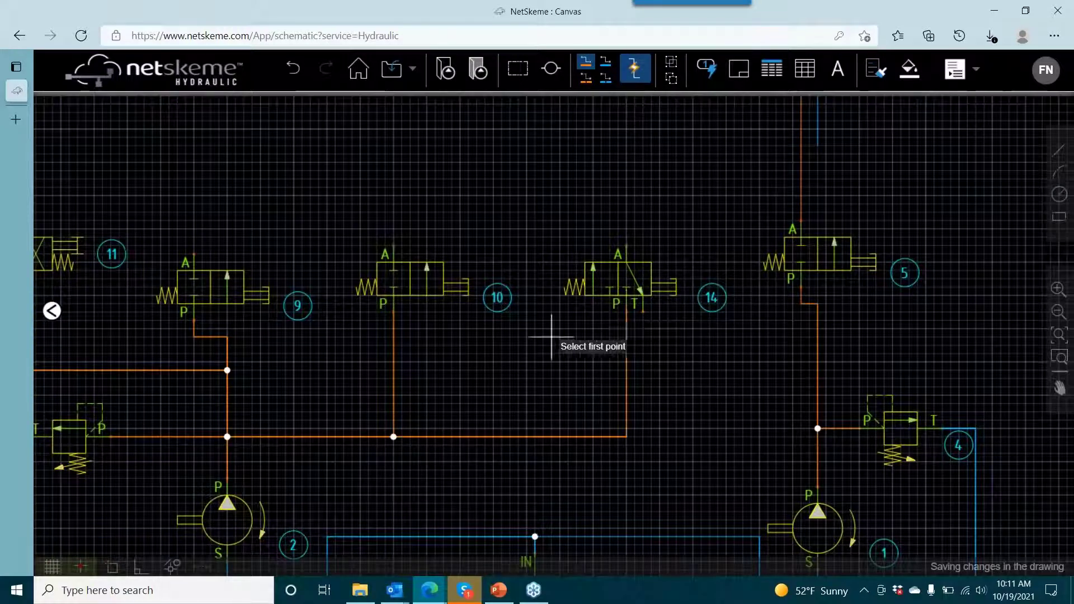
click(605, 60)
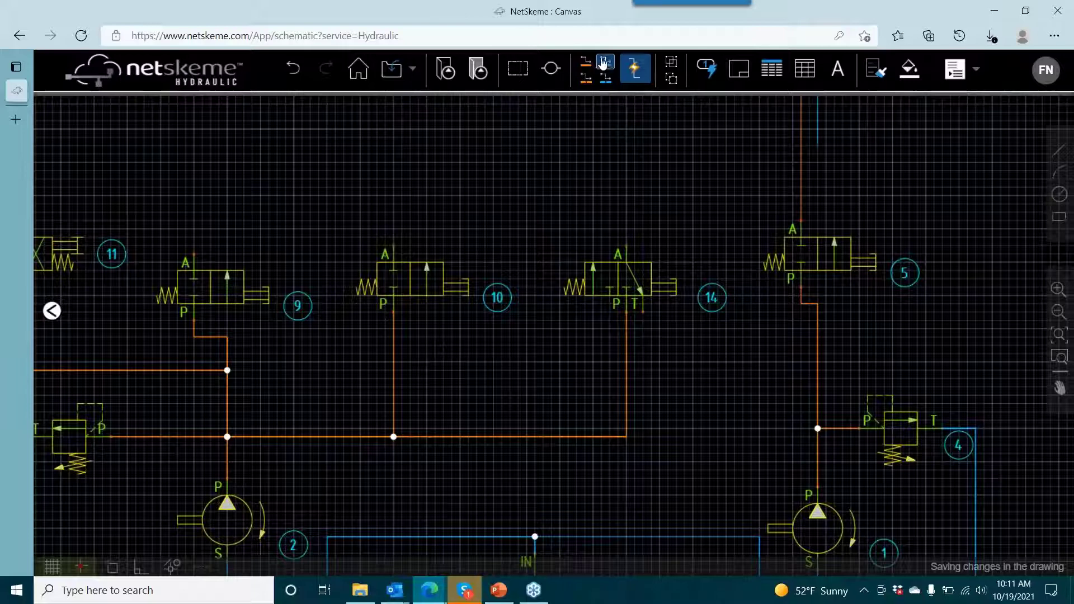
click(643, 307)
click(643, 437)
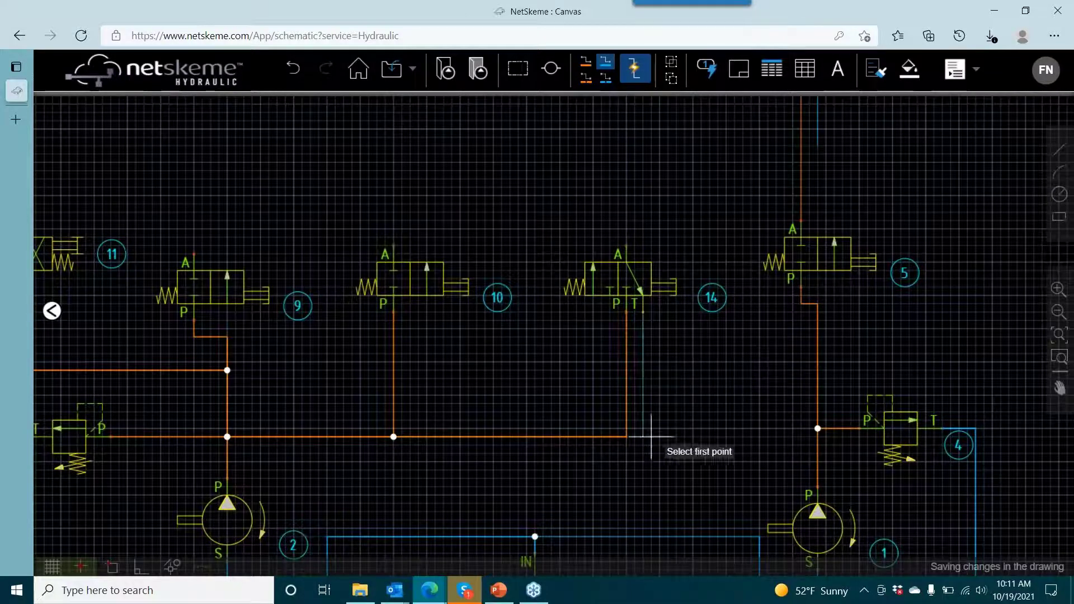
right_click(684, 420)
click(695, 428)
scroll(672, 391, down, 2)
drag(655, 380, 611, 355)
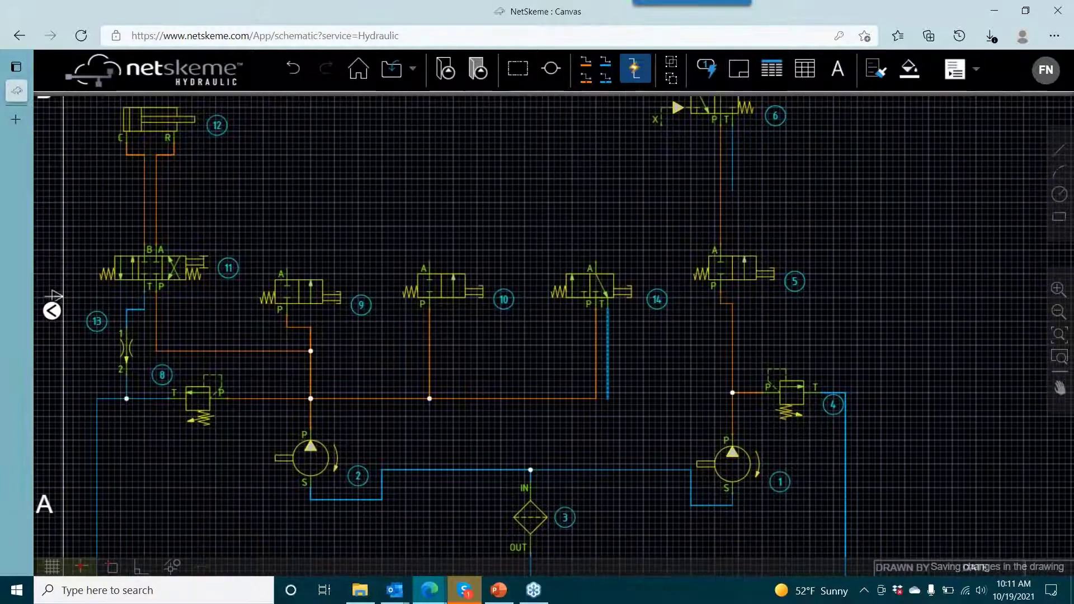
click(637, 373)
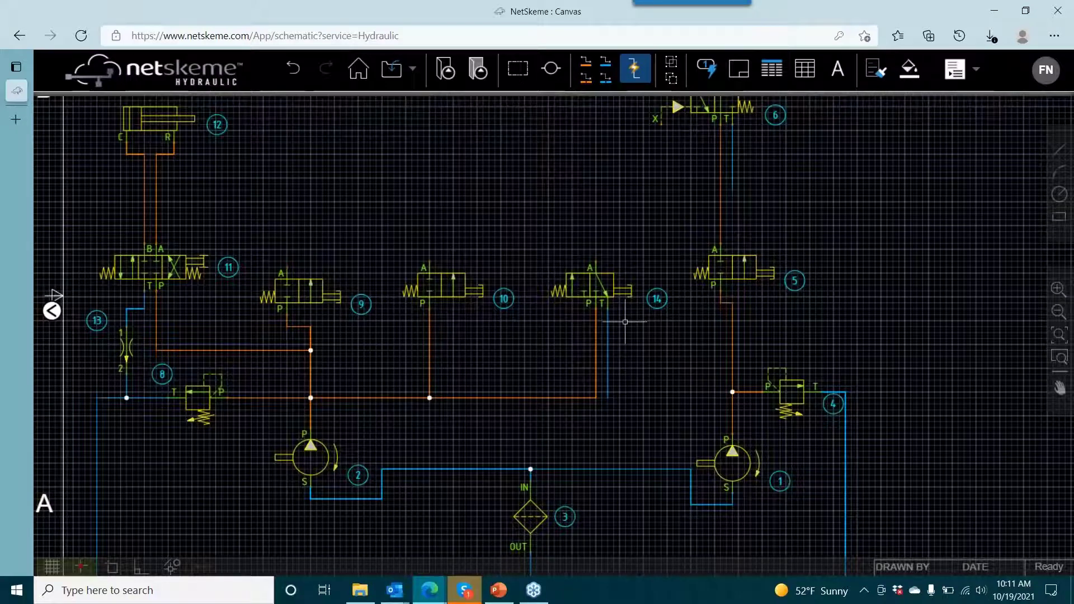
- Add the text label "Positioning Workpiece" above cylinder 12
drag(619, 390, 624, 483)
drag(536, 315, 615, 367)
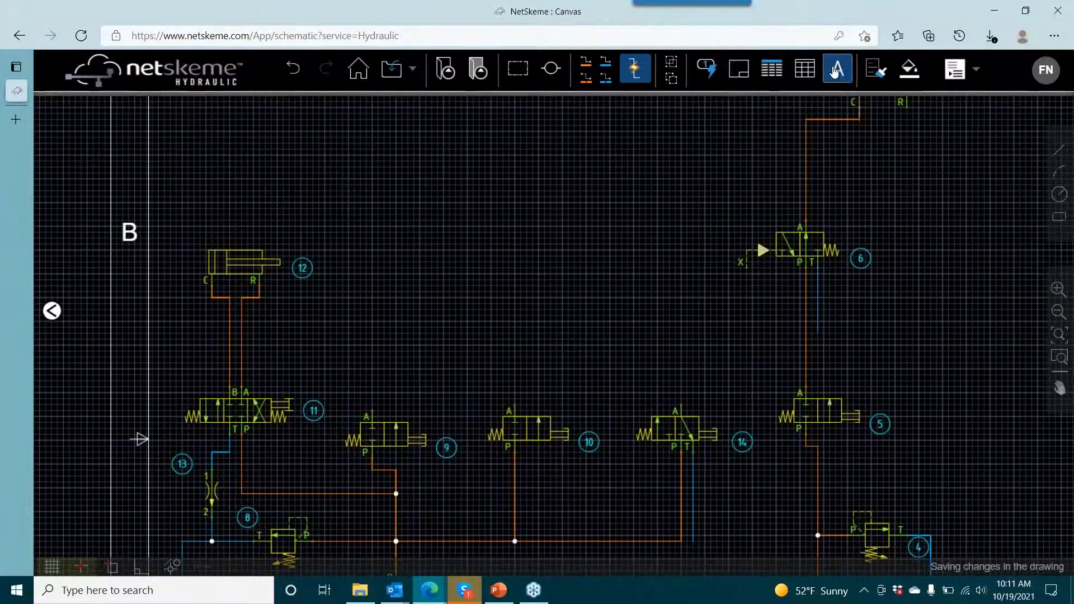
click(835, 72)
drag(307, 333, 403, 334)
click(290, 209)
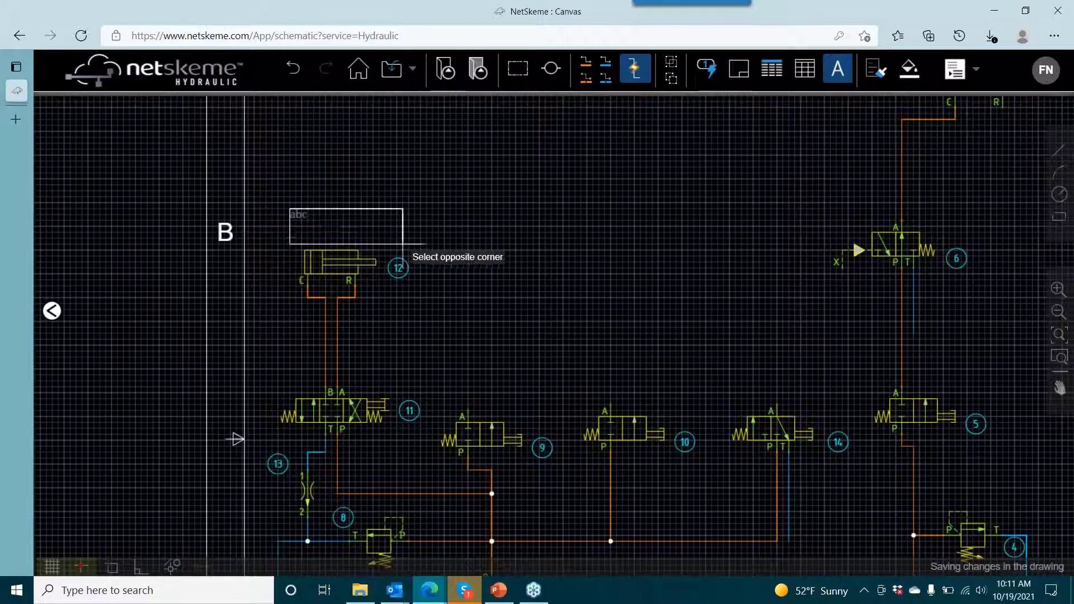
click(402, 244)
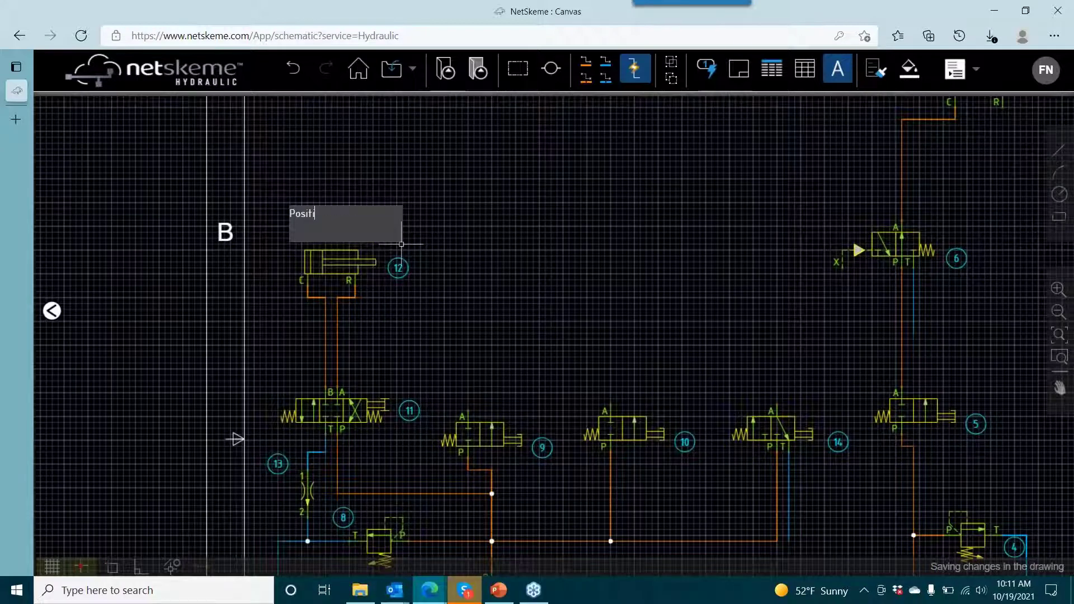
text(Positioning Workp)
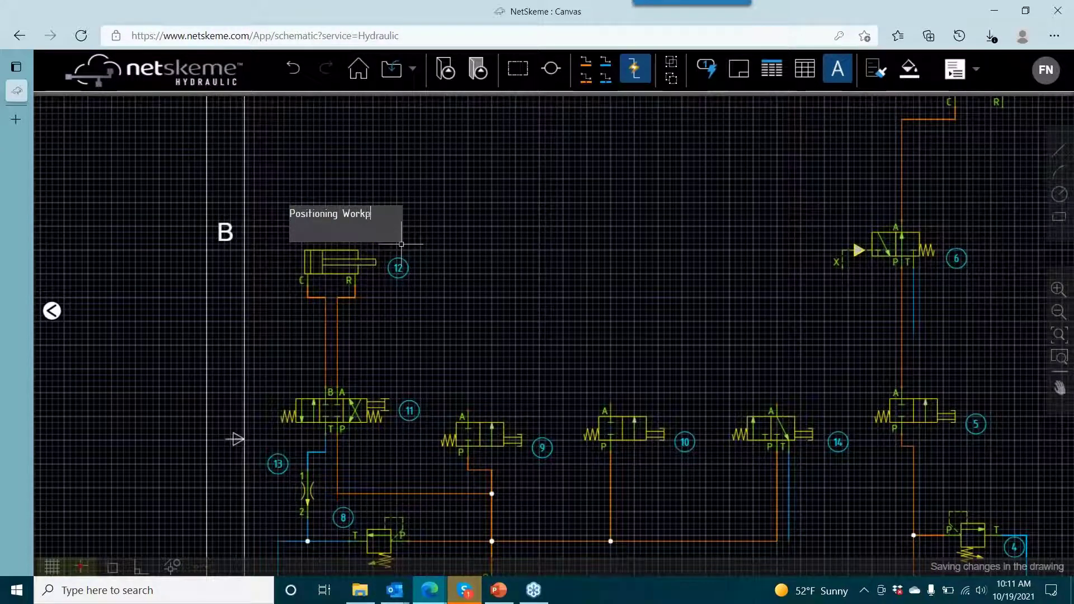
text(iece)
click(411, 240)
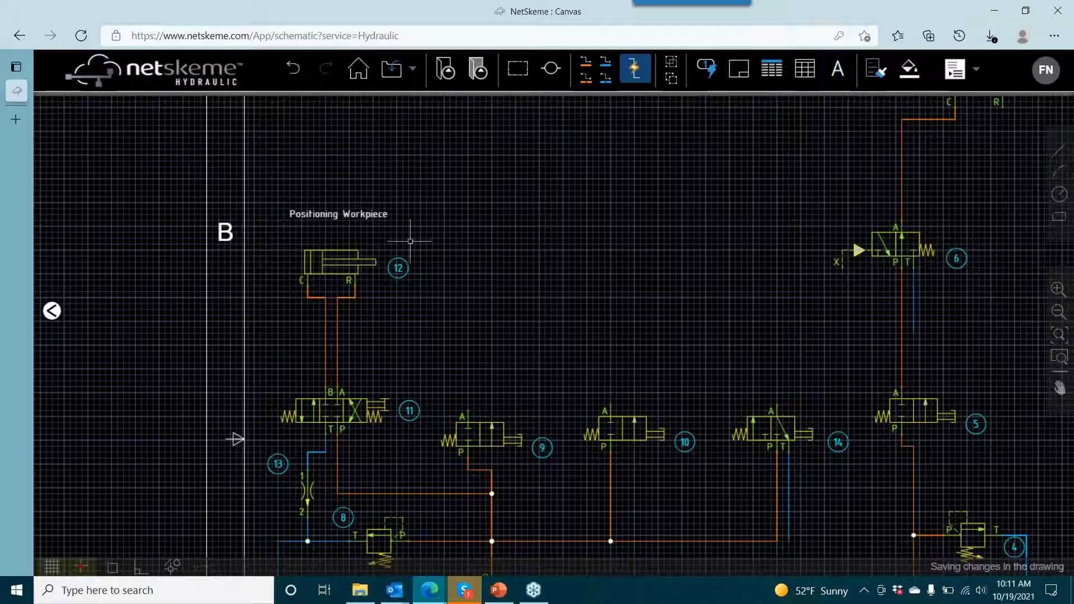
- Colour the "Positioning Workpiece" label yellow and move it down to just above cylinder 12
click(909, 69)
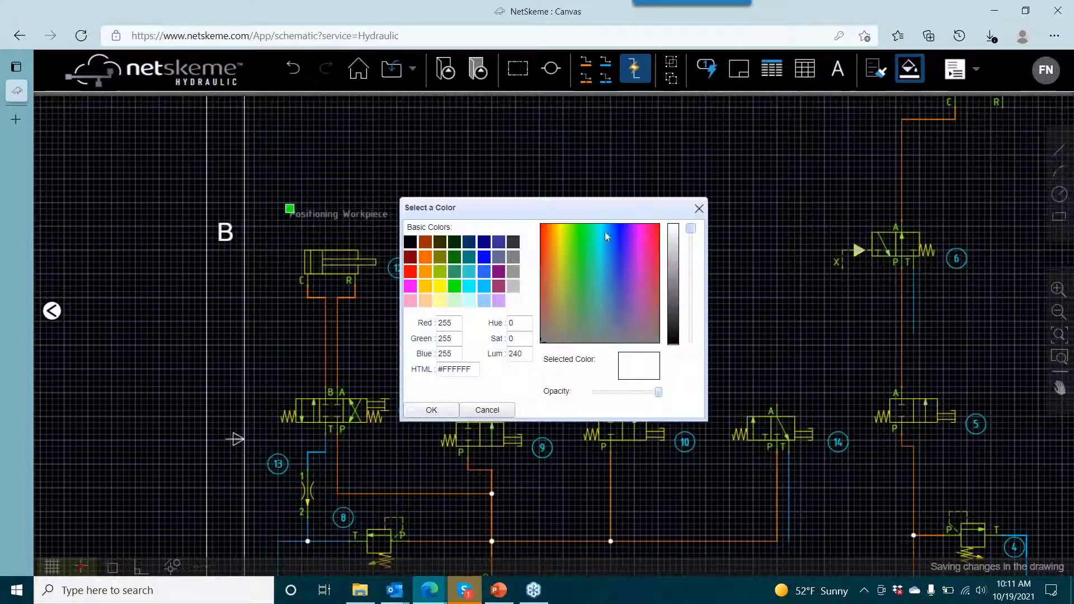
click(439, 286)
click(432, 410)
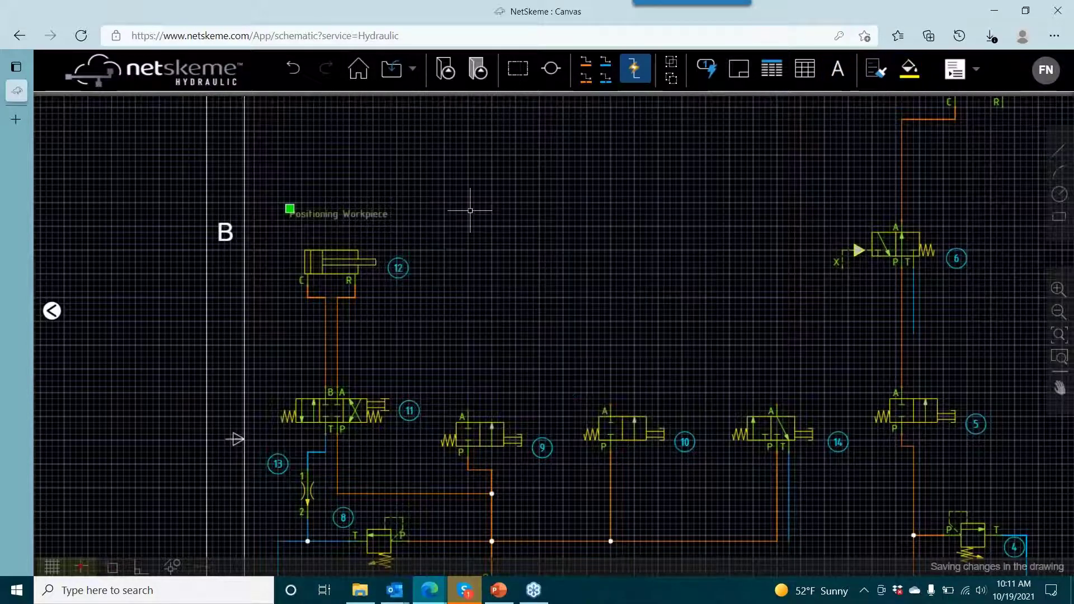
click(341, 217)
drag(340, 209, 336, 231)
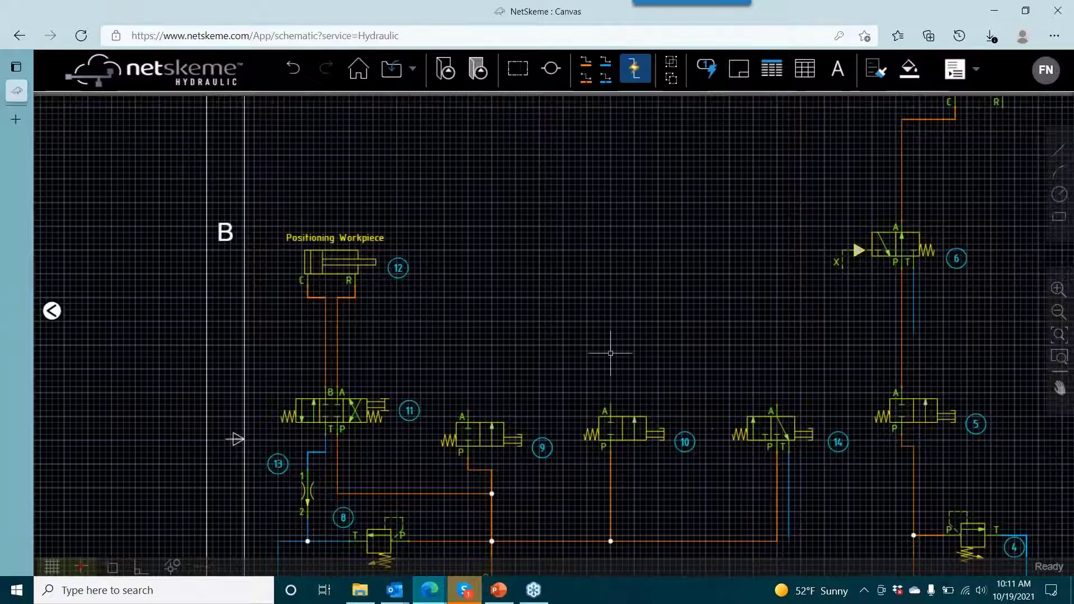
- Copy flow control 13 to the free area above valve 14
drag(610, 355, 504, 252)
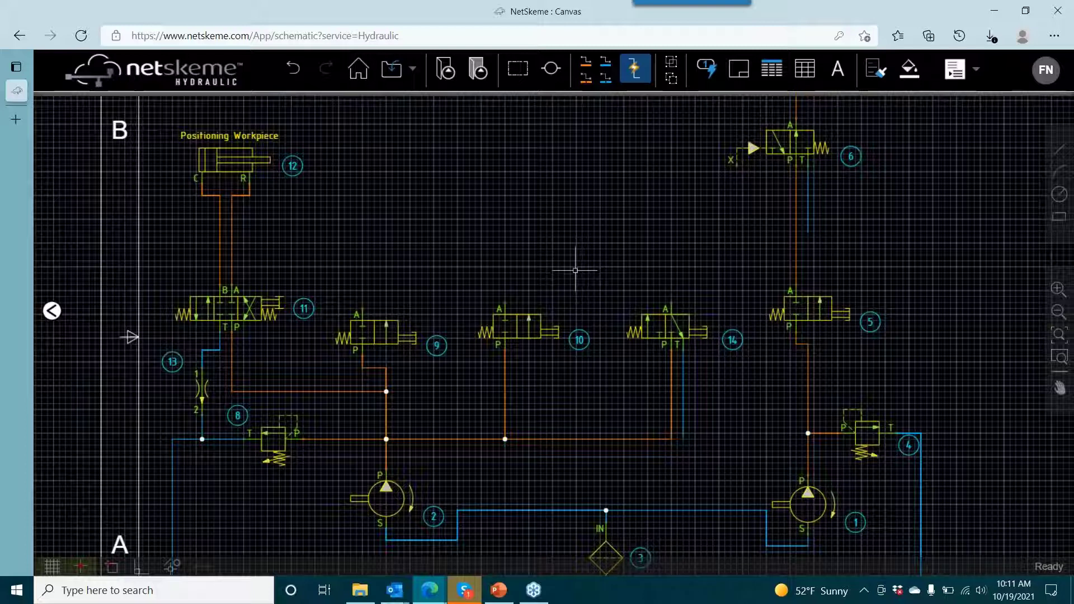
click(277, 438)
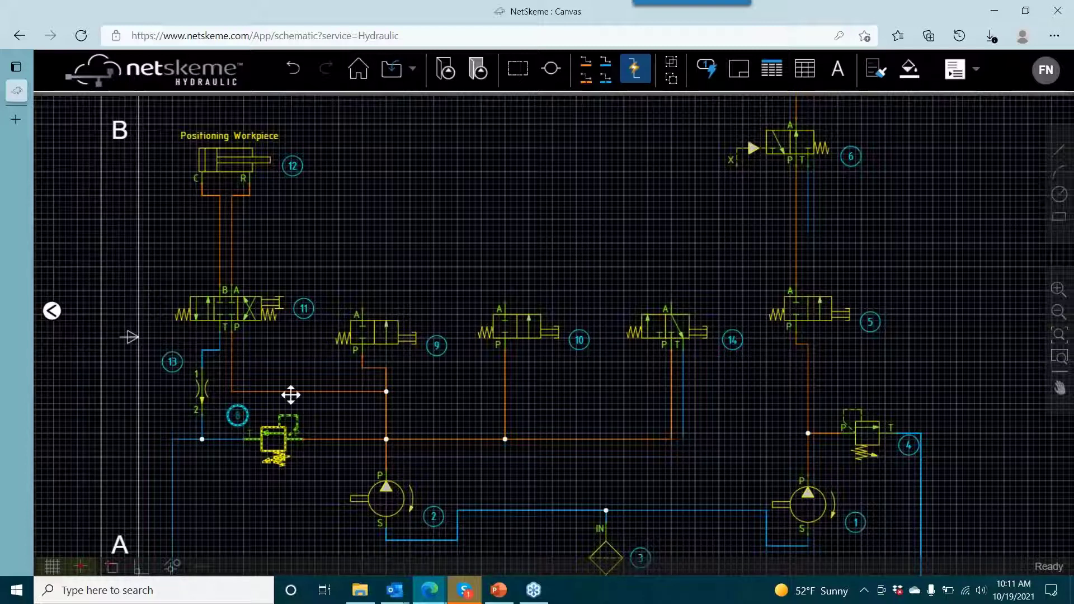
click(200, 390)
right_click(200, 390)
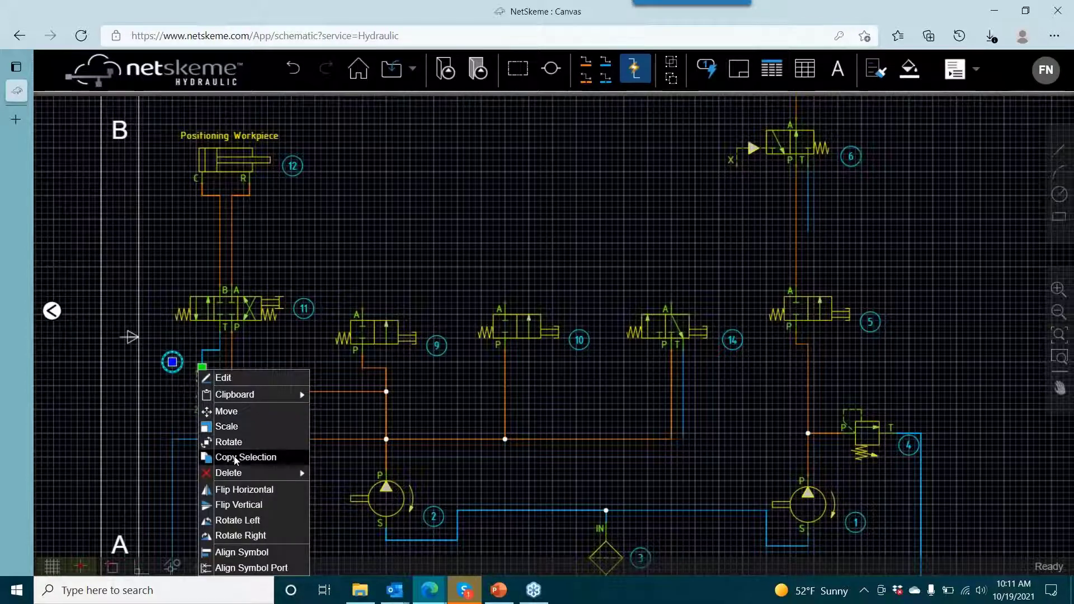
click(235, 458)
click(202, 368)
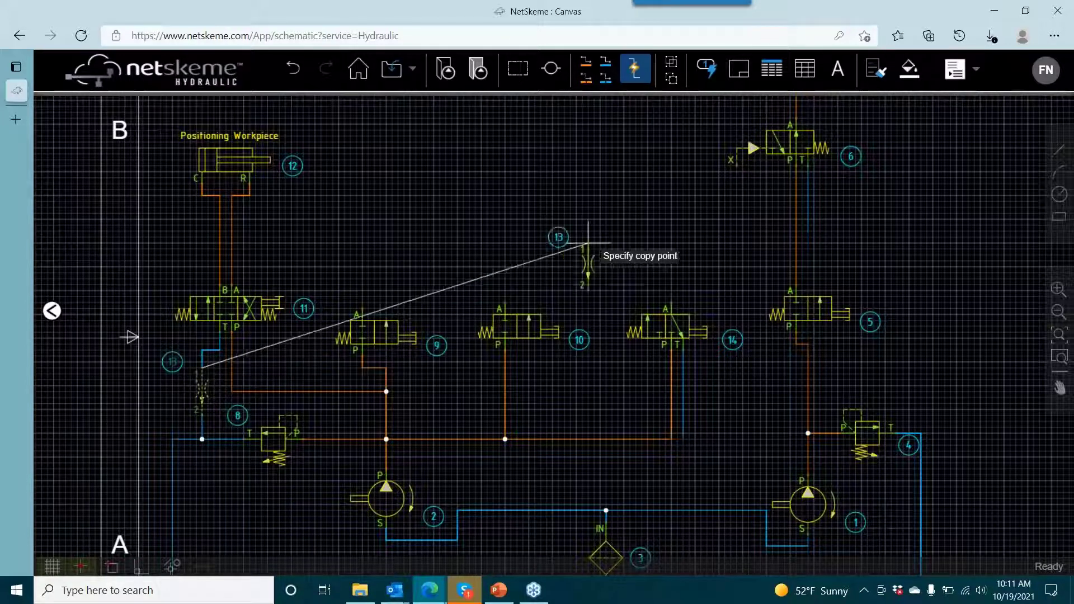
click(683, 225)
right_click(611, 219)
click(626, 226)
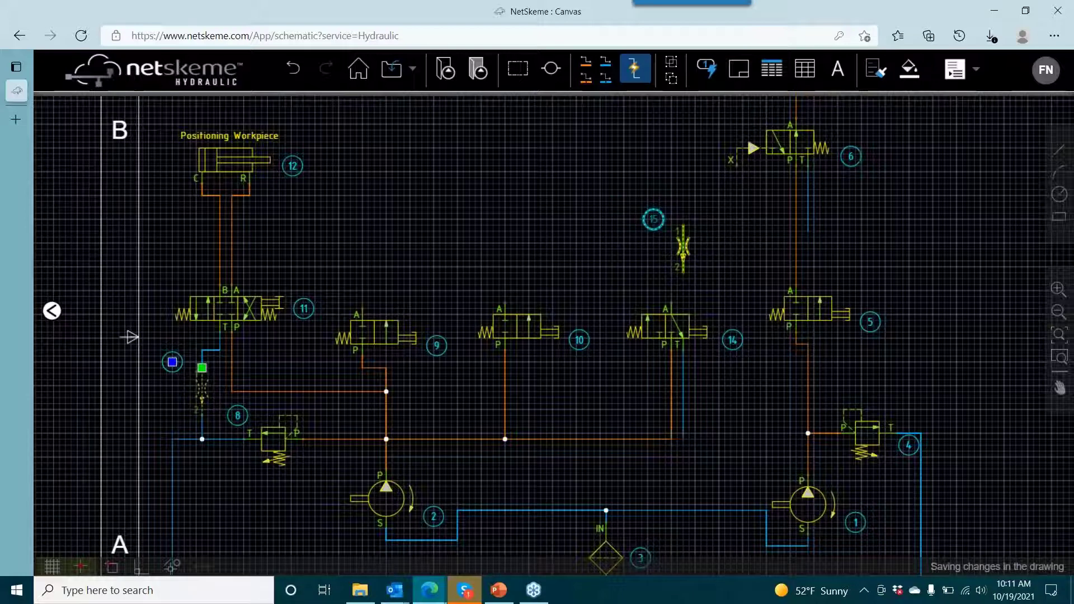
- Rotate the copied flow control above valve 14 to the left so that it lies horizontally
click(683, 246)
right_click(683, 247)
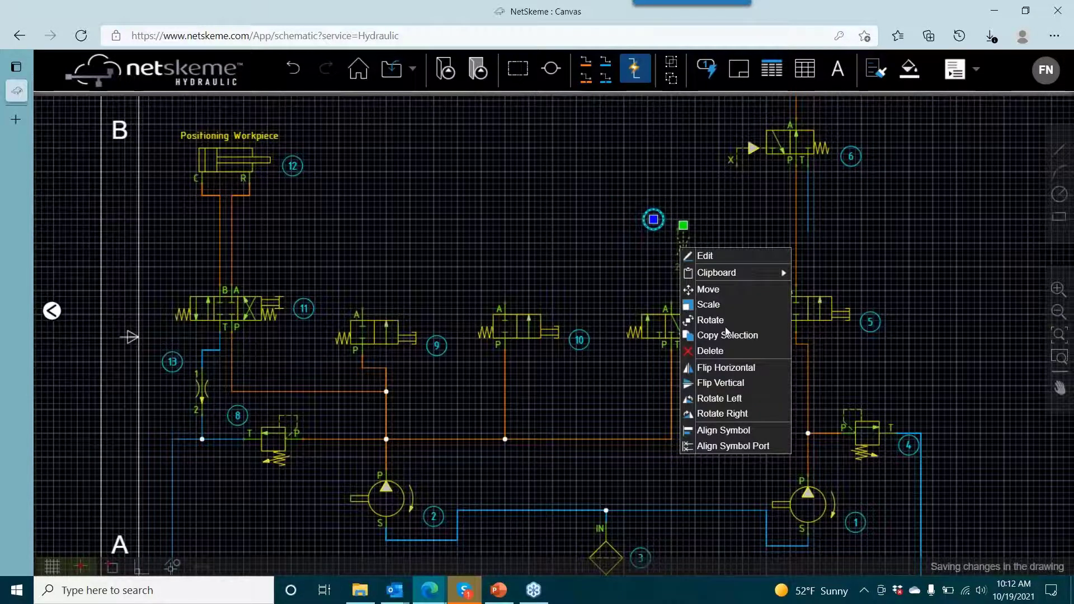
click(719, 399)
key(Escape)
drag(756, 278, 666, 267)
double_click(719, 295)
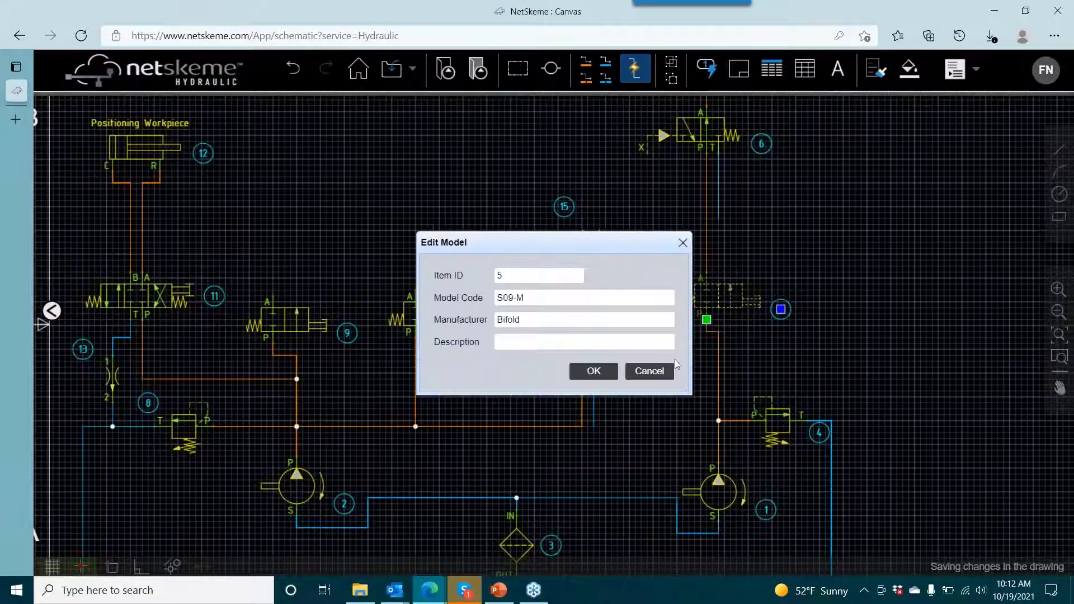
click(663, 371)
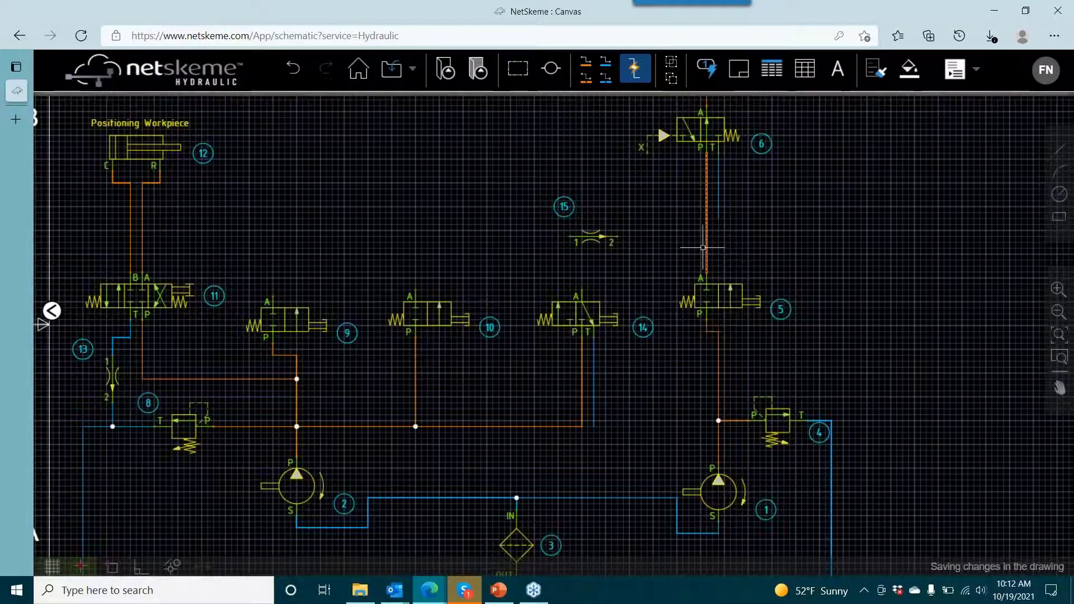
- Draw a pressure line from valve 14's port A to port 1 of flow control 15
click(586, 61)
click(582, 290)
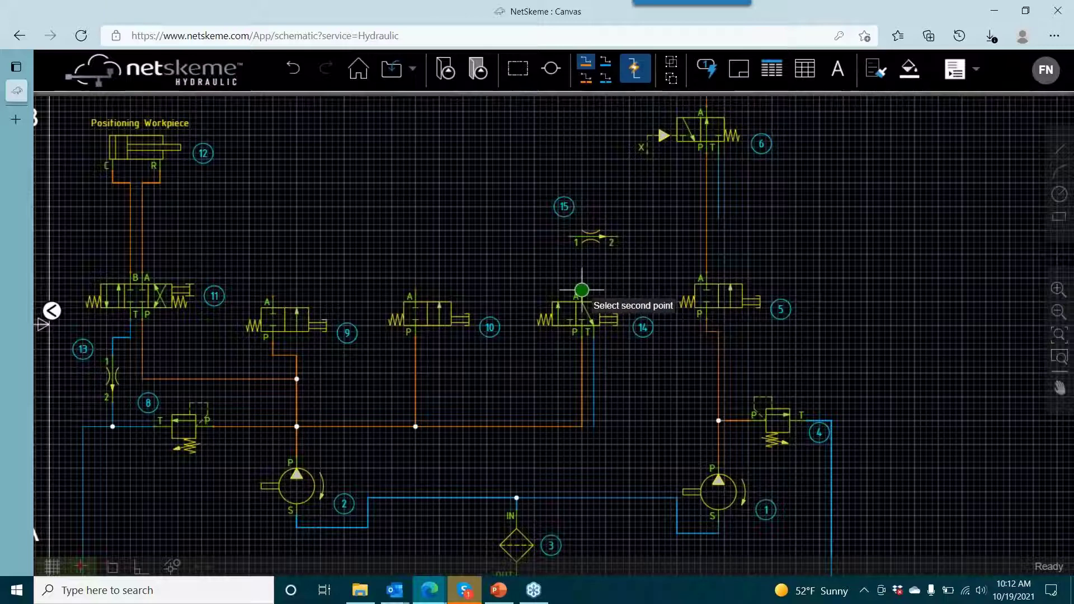
click(571, 237)
right_click(639, 289)
click(640, 288)
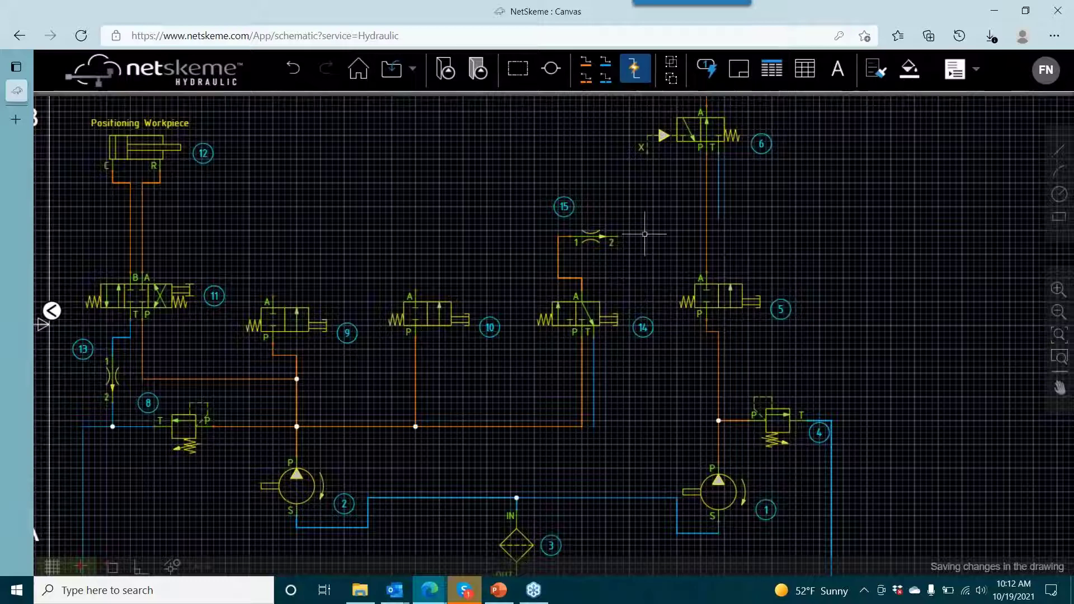
click(744, 418)
right_click(769, 420)
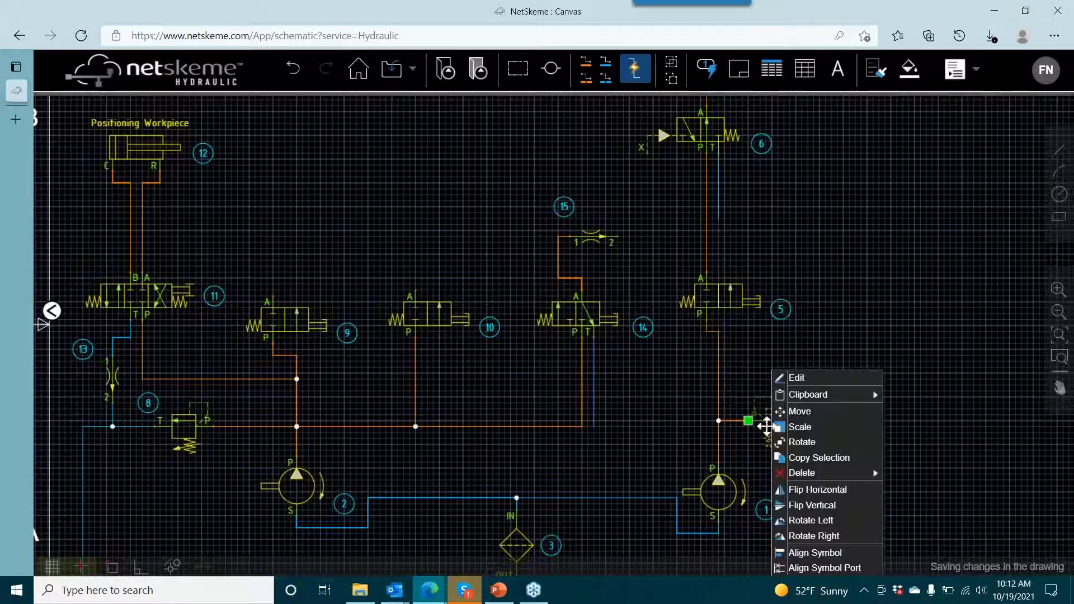
click(792, 281)
- Copy relief valve 4 to the free area above valve 10
drag(793, 249, 647, 178)
click(635, 350)
right_click(635, 351)
click(671, 439)
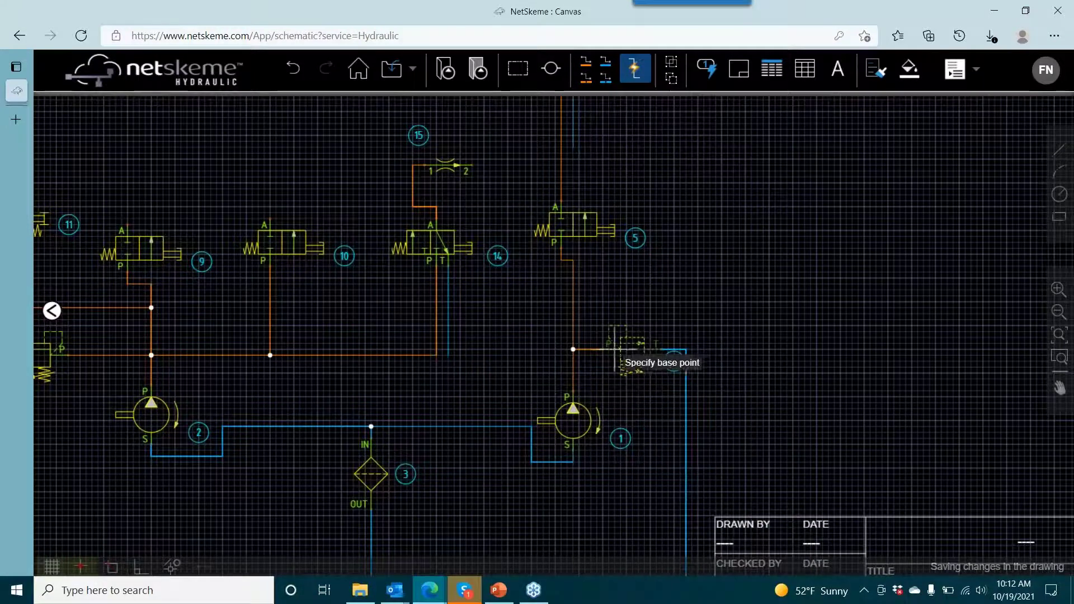
click(603, 349)
drag(436, 123, 515, 252)
click(372, 234)
right_click(419, 214)
click(440, 227)
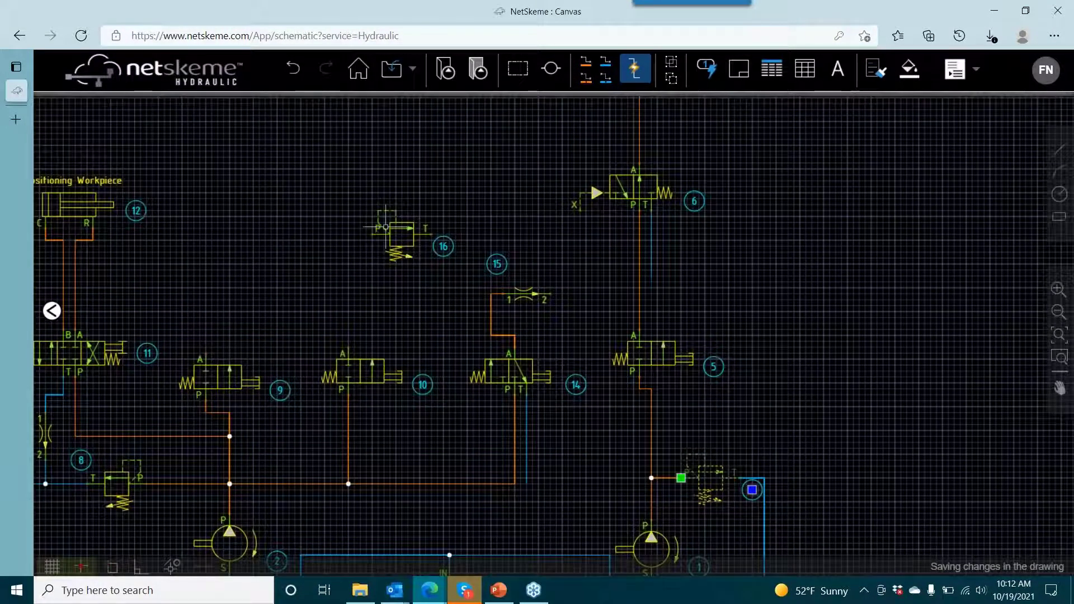
- Flip the copied relief valve above valve 10 horizontally so that port P faces flow control 15
click(386, 228)
right_click(387, 228)
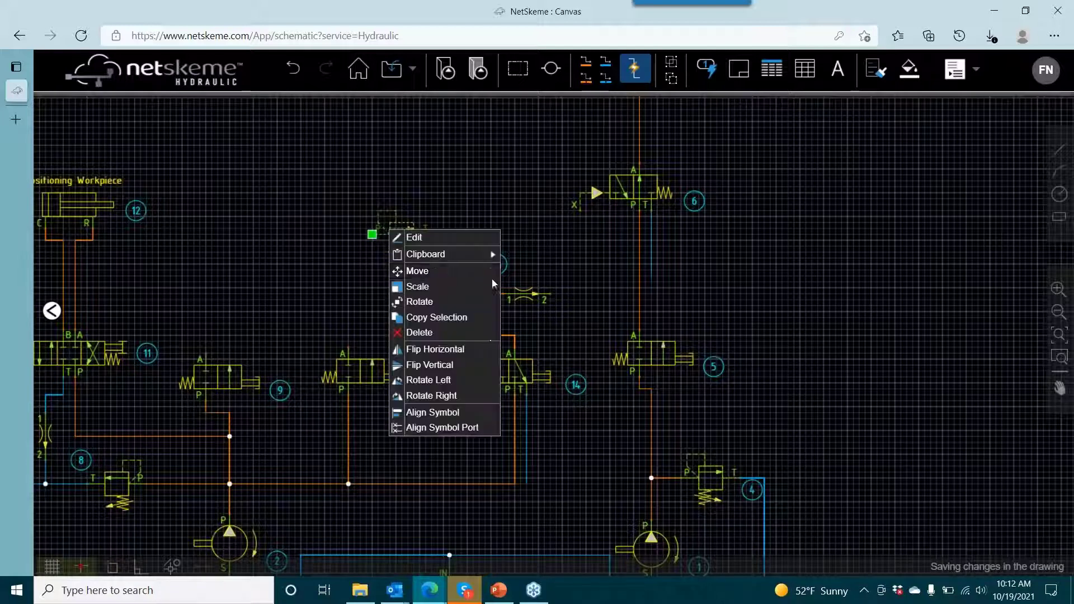
click(510, 184)
- Draw a pressure line from flow control 15's port 2 to relief valve 16's port P, and an open-ended reservoir line down from port T
click(585, 63)
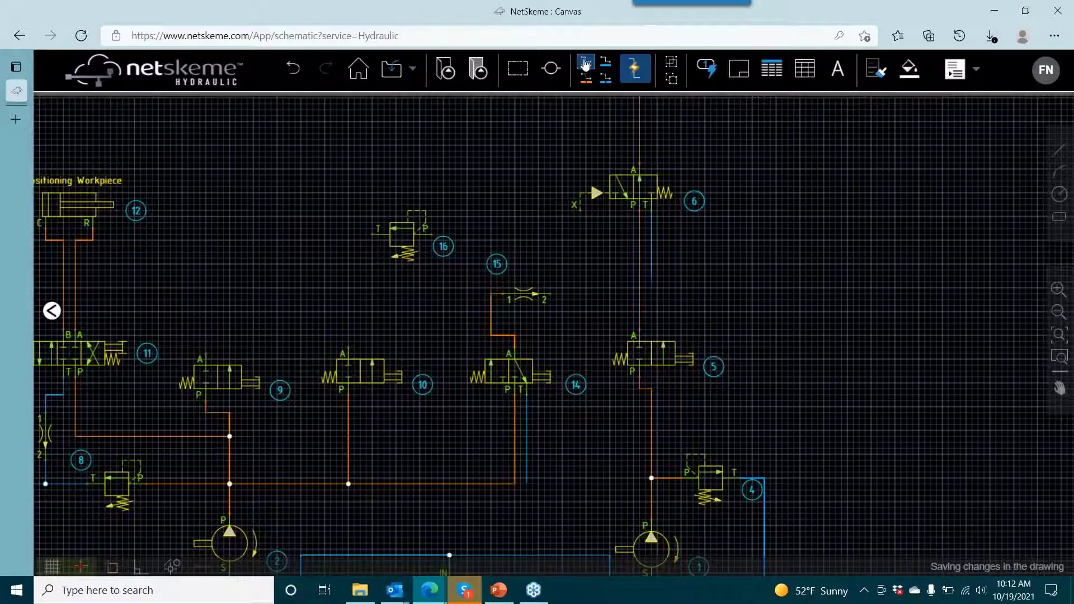
click(546, 293)
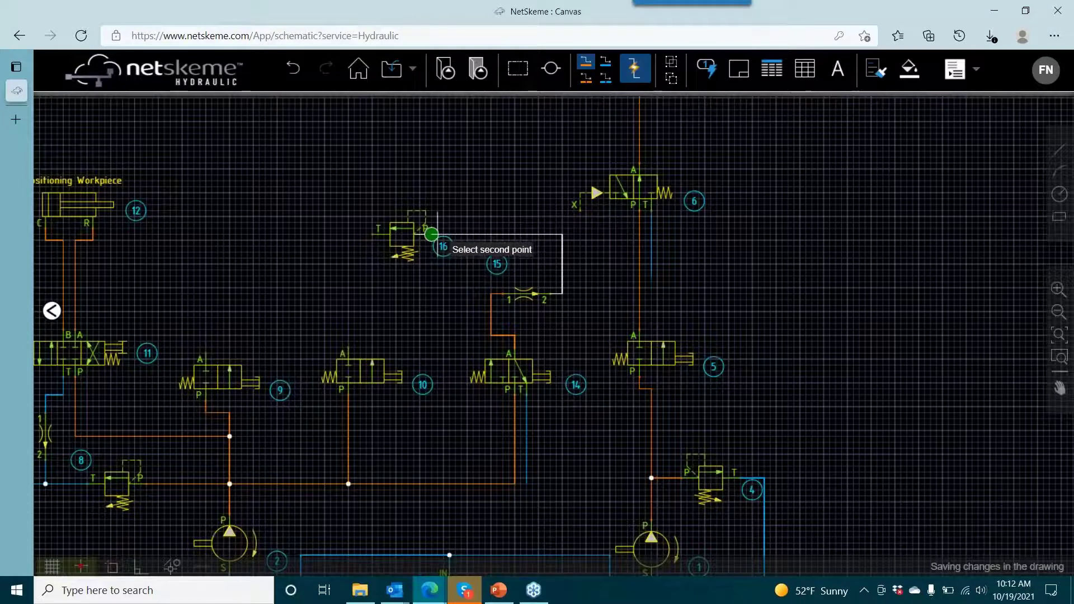
click(431, 234)
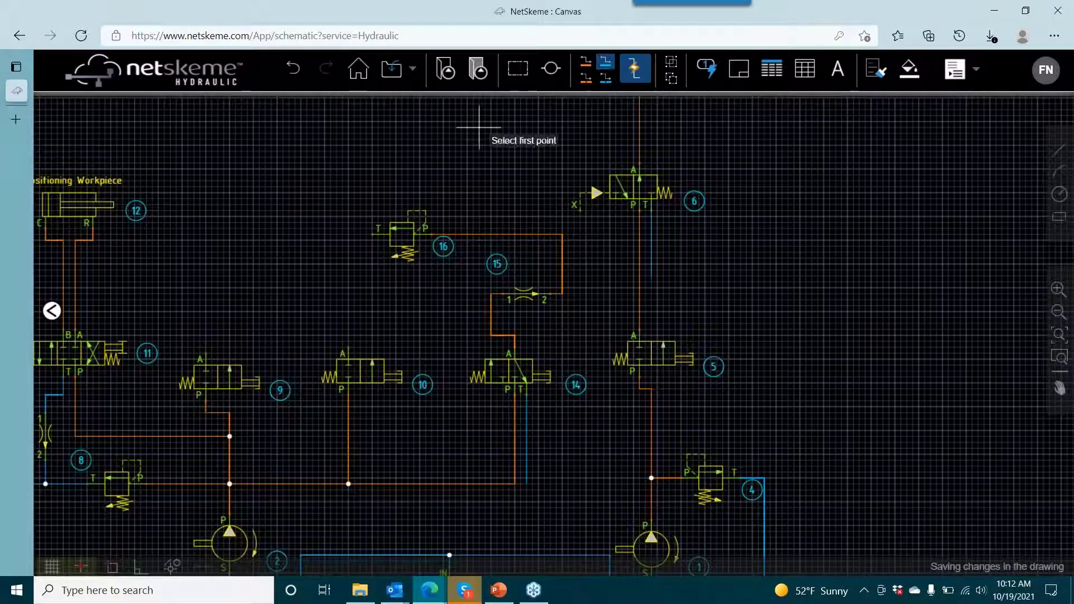
click(374, 234)
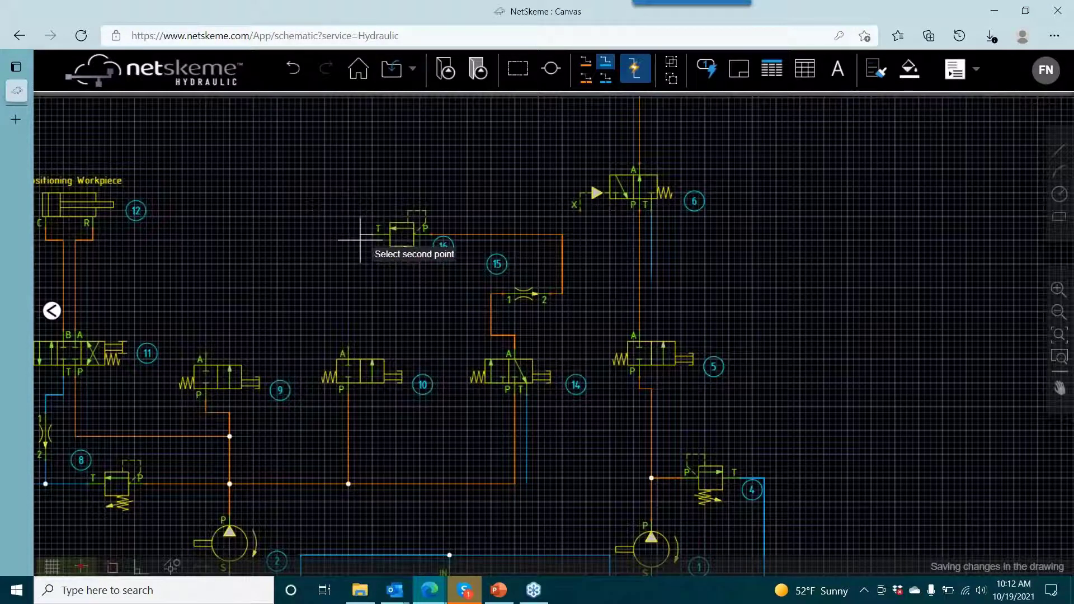
click(342, 292)
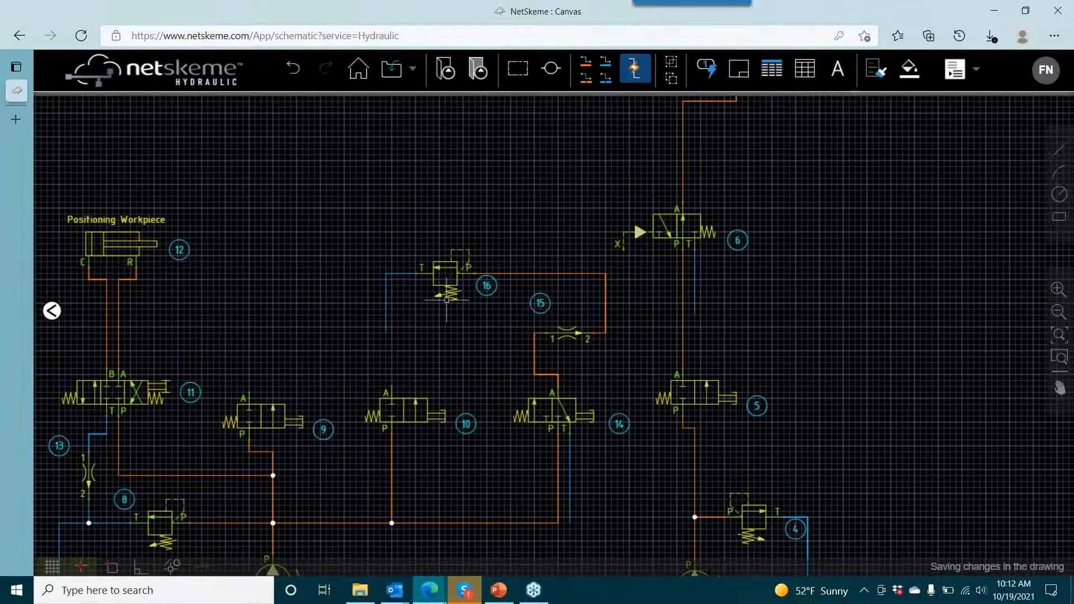
- Nudge relief valve 16 with its connected lines to the right, closer to flow control 15
click(453, 283)
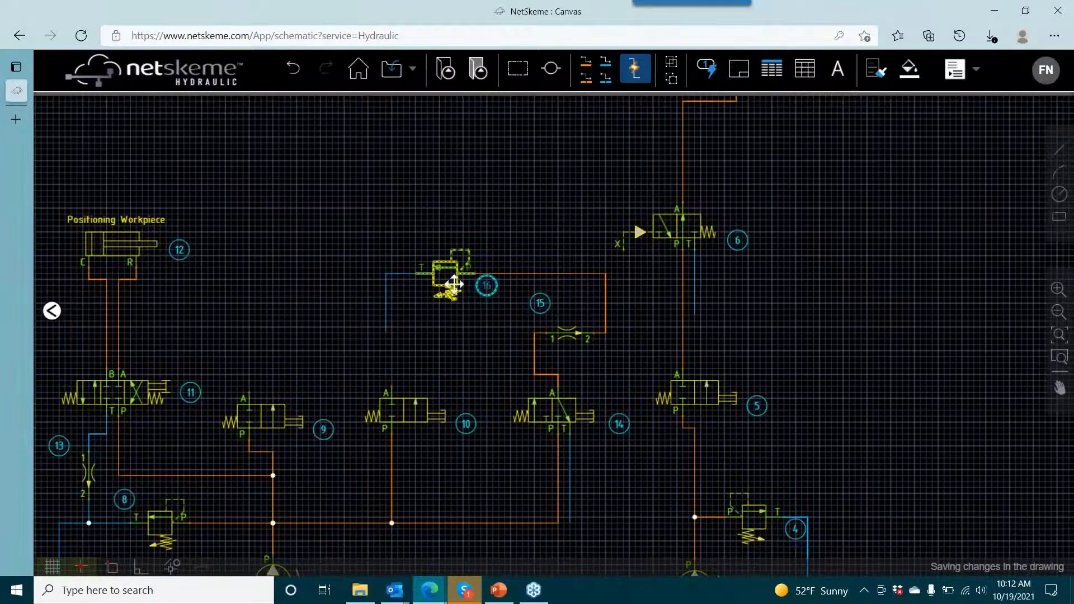
key(Right)
key(Right)
key(Right)
key(Right)
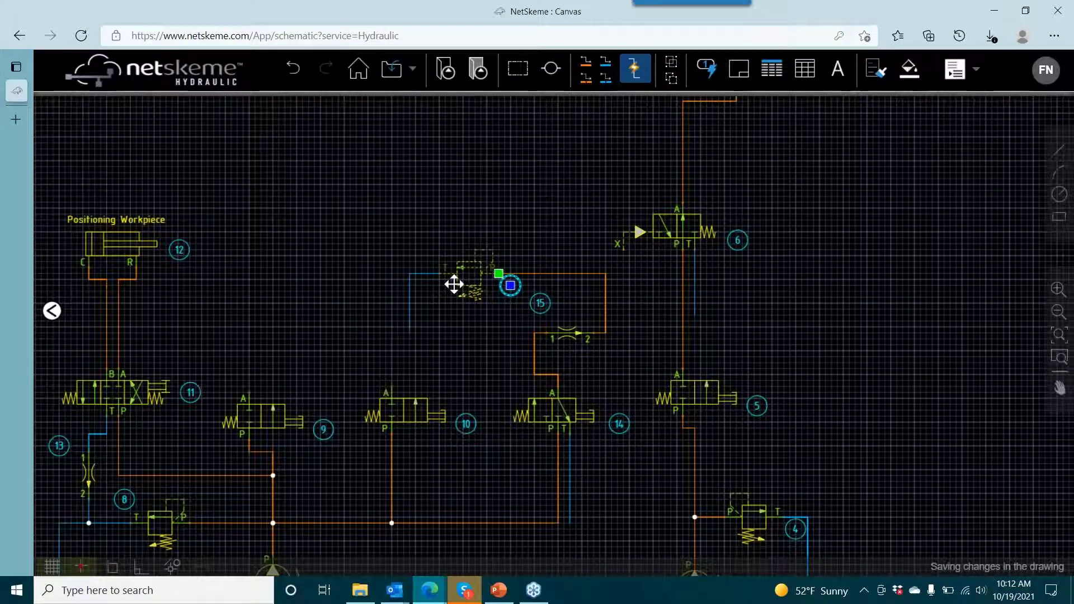
key(Right)
key(Right)
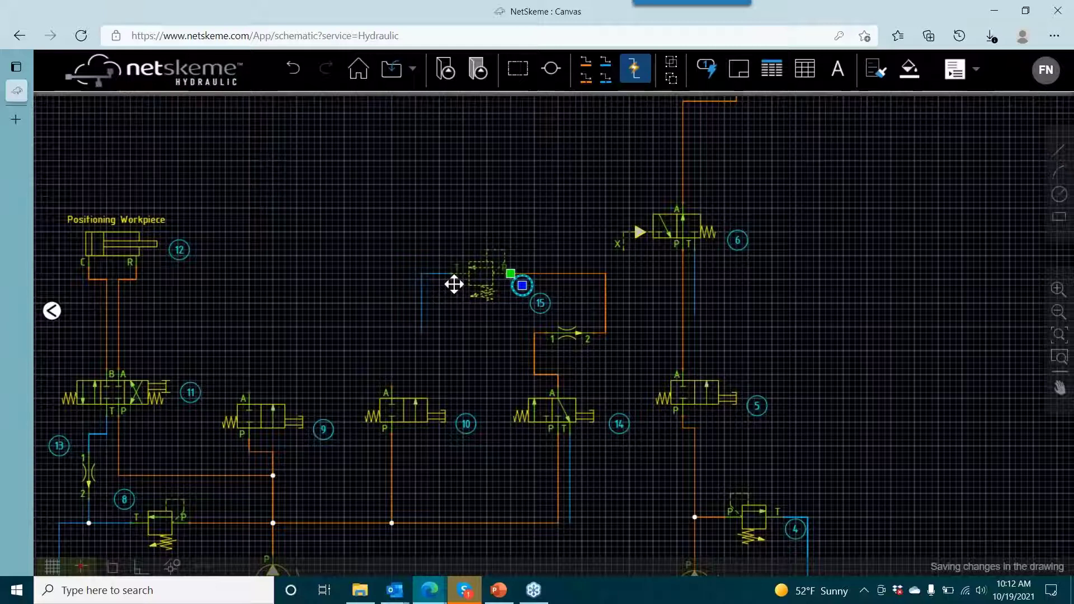
click(534, 320)
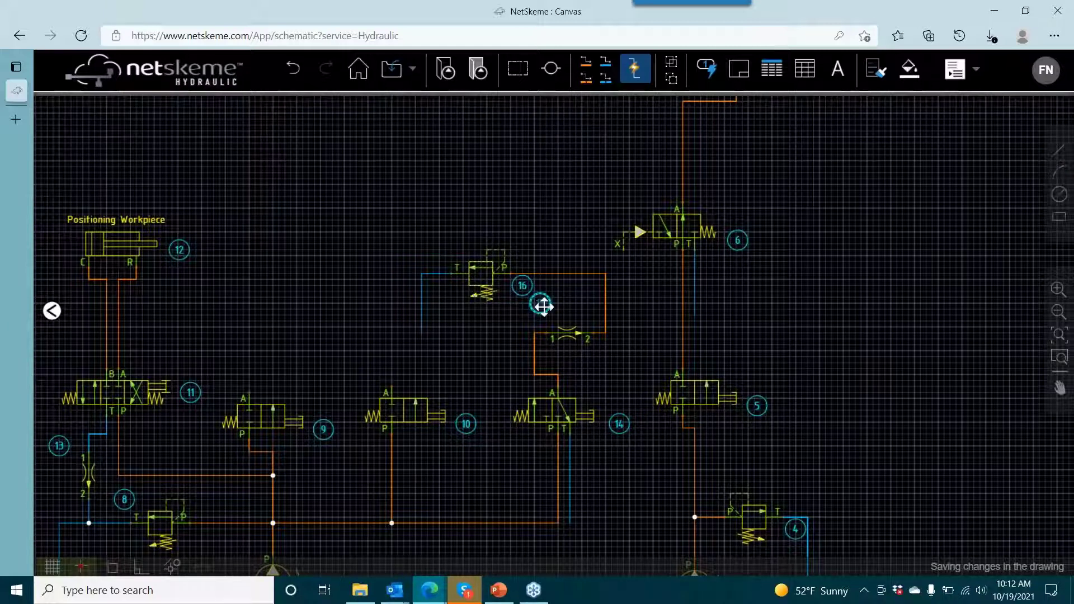
- Move item balloon 15 to directly above its flow control symbol
click(543, 306)
click(540, 304)
click(569, 315)
click(636, 326)
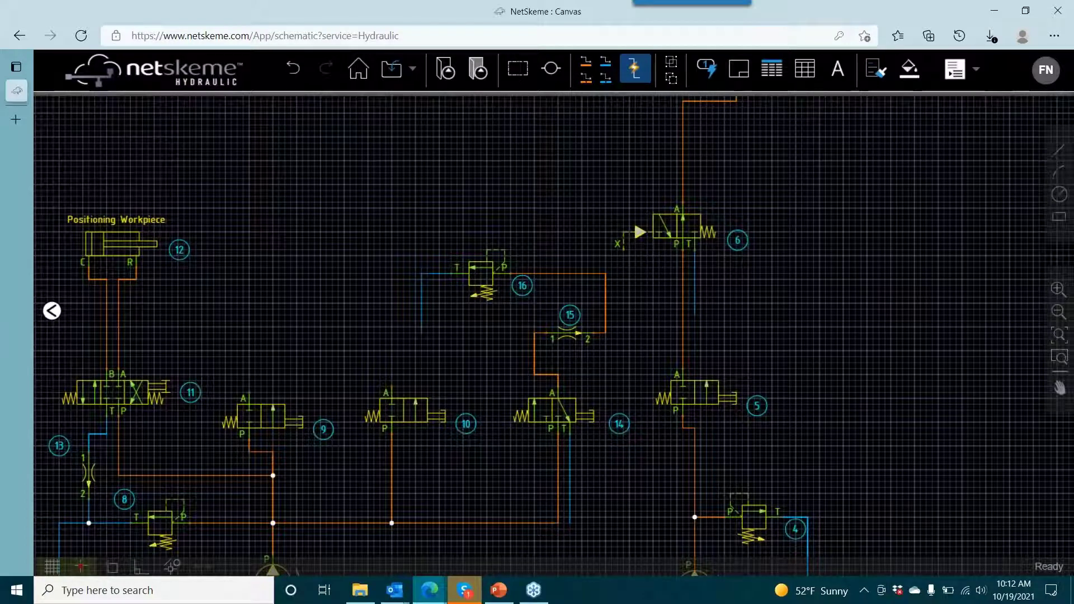
- Copy pilot-operated valve 6 to the free area above relief valve 16
right_click(654, 222)
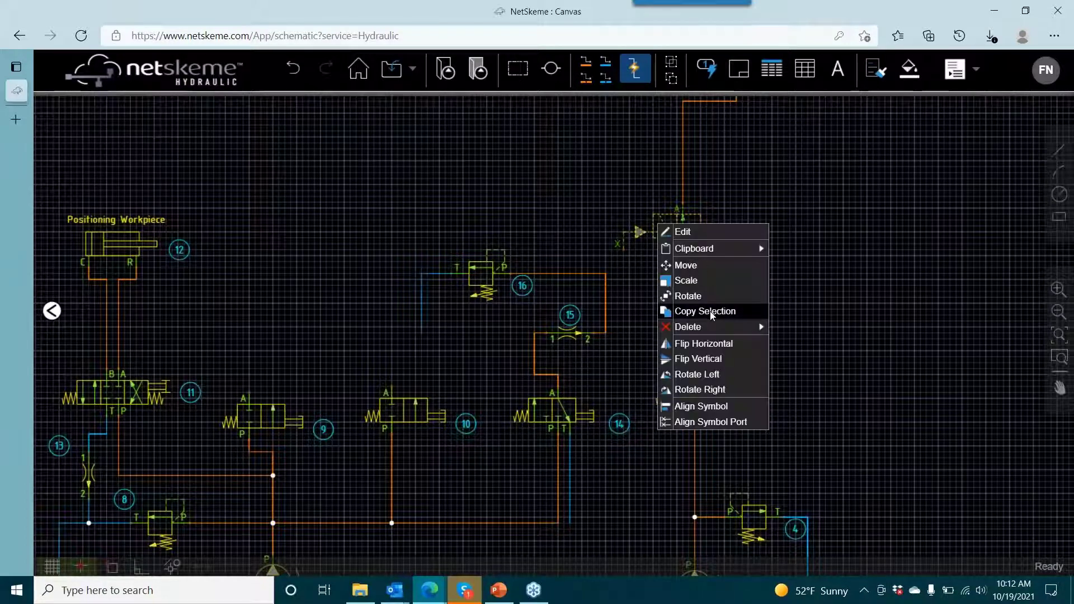
click(706, 311)
click(652, 225)
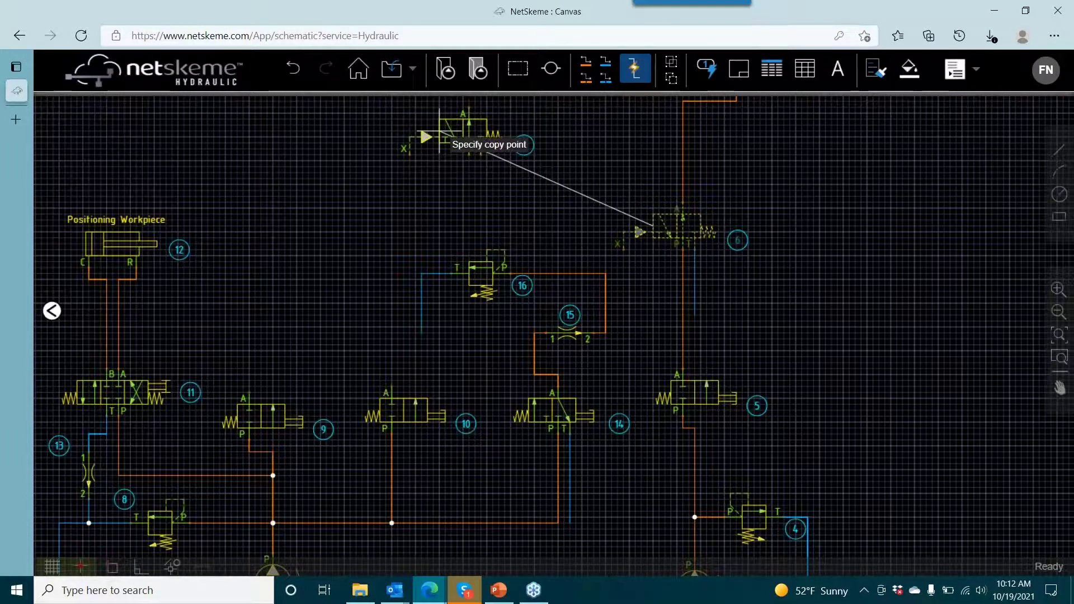
click(438, 130)
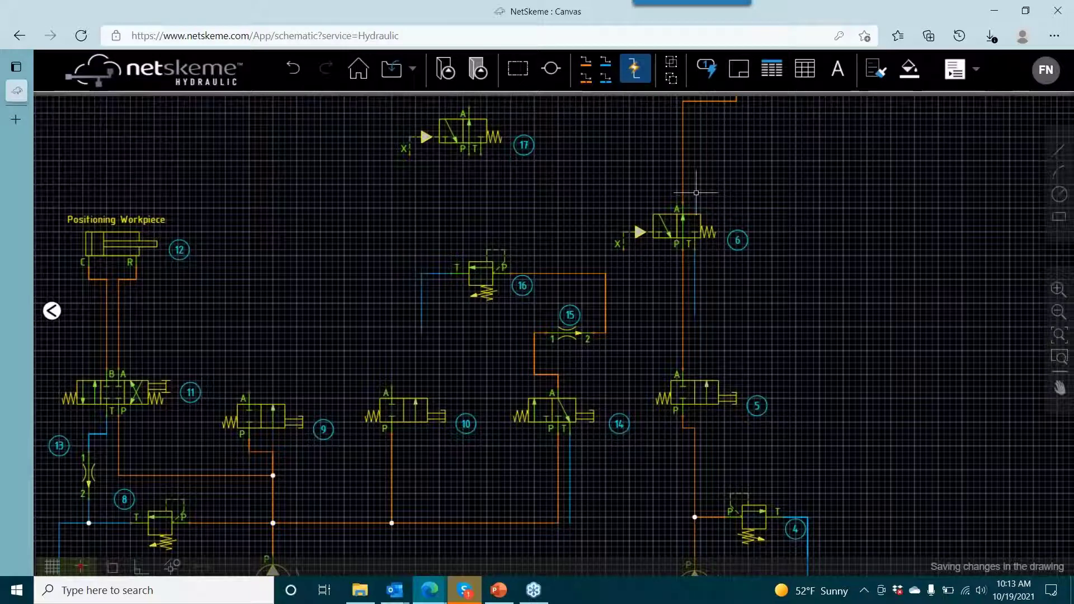
- Draw a pressure line from valve 10's port A to port P of pilot-operated valve 17
click(586, 62)
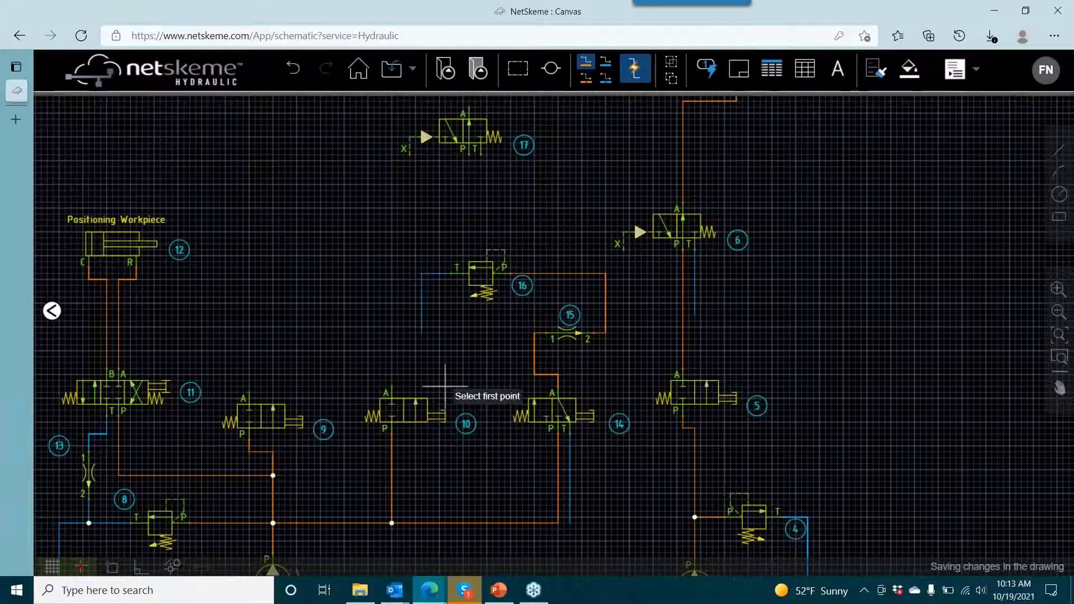
click(392, 386)
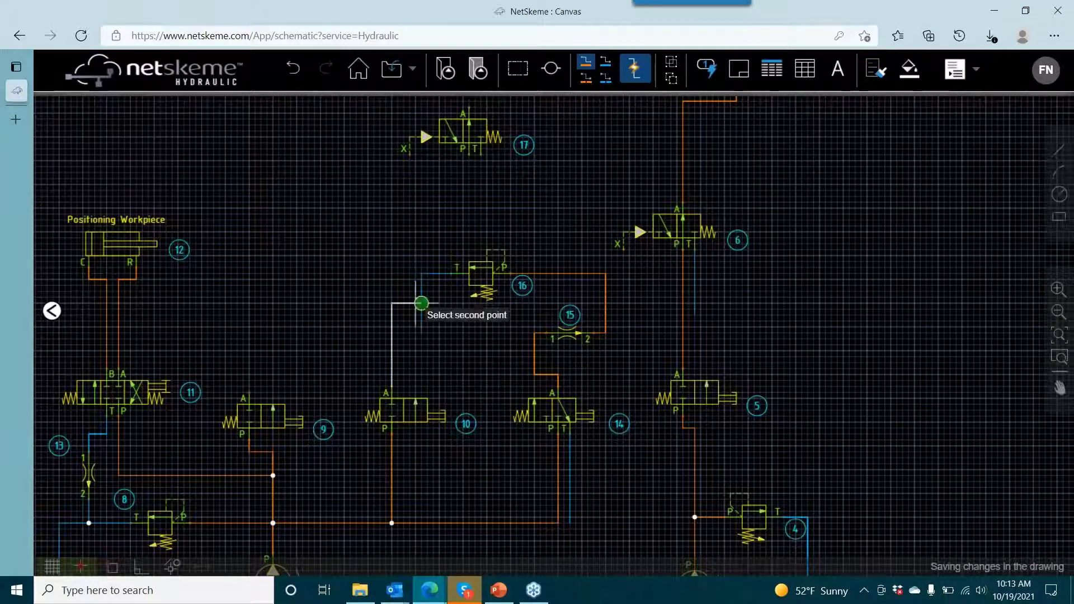
click(469, 152)
right_click(489, 197)
click(509, 207)
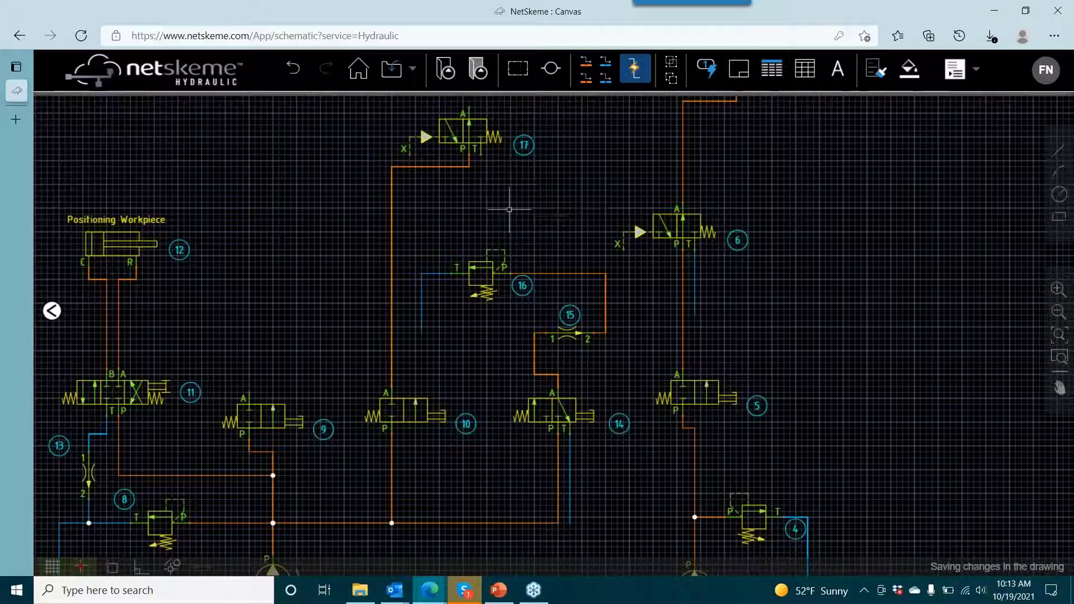
- Draw a short open-ended reservoir line straight down from port T of valve 17
click(609, 65)
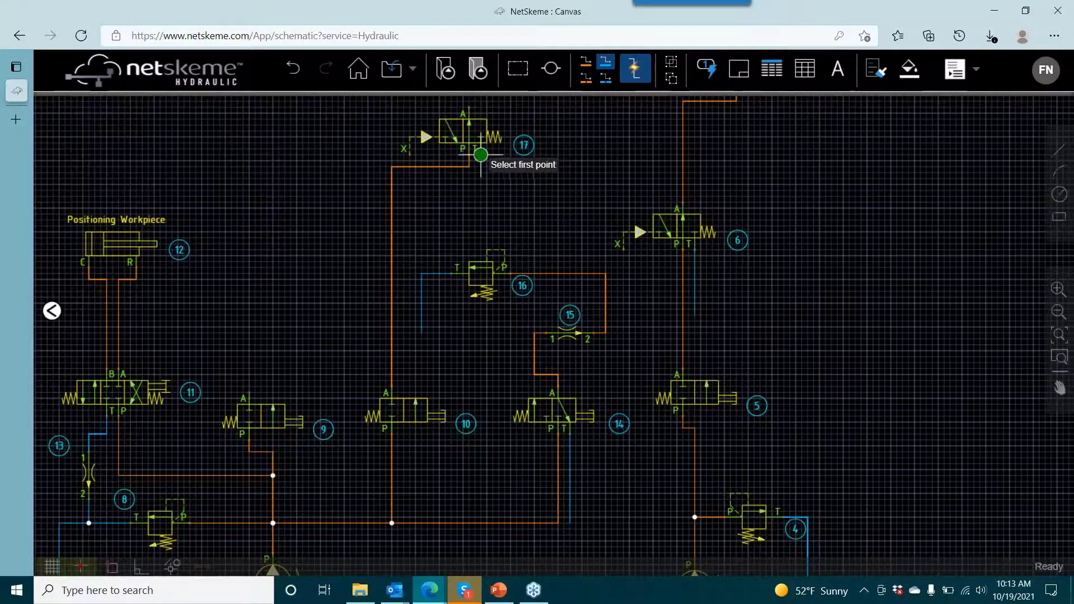
click(481, 153)
click(486, 213)
right_click(487, 213)
click(510, 224)
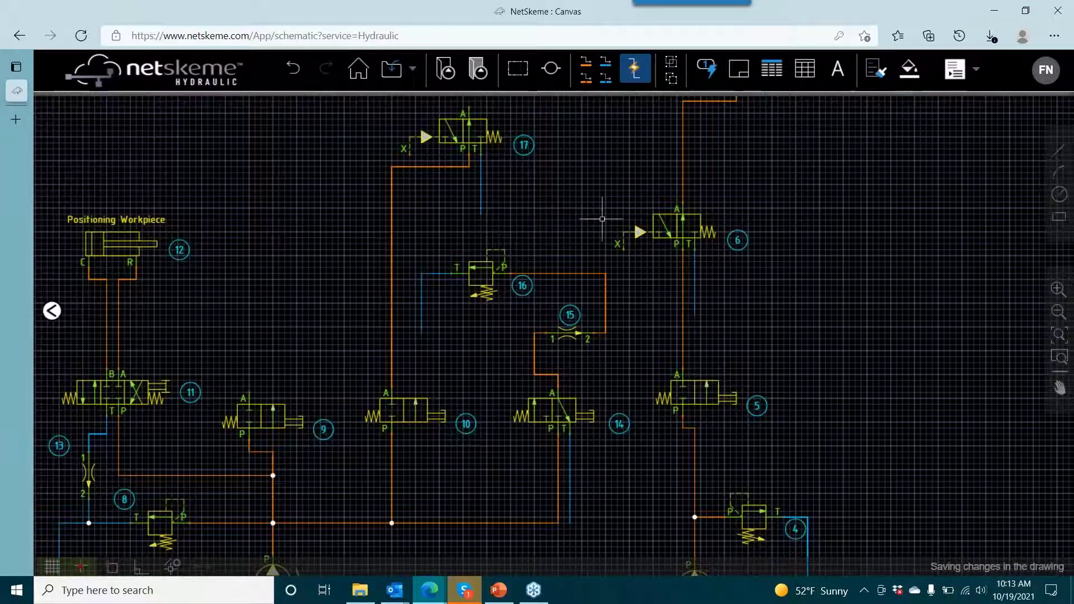
- Lower the horizontal segment of the pressure line between valves 10 and 17 to just above relief valve 16
scroll(597, 257, up, 3)
click(454, 234)
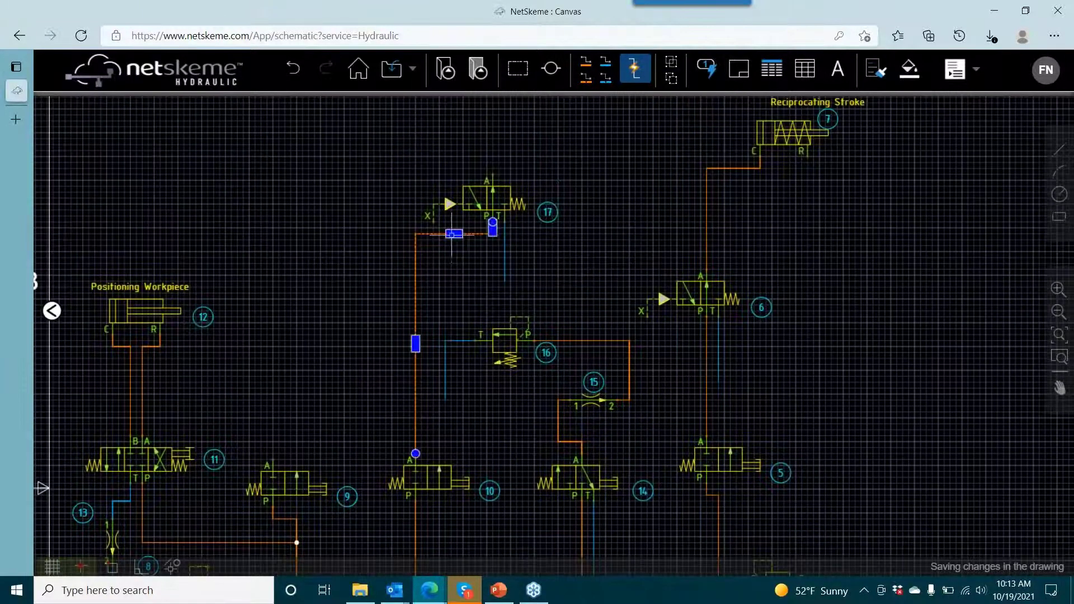
drag(454, 234, 463, 311)
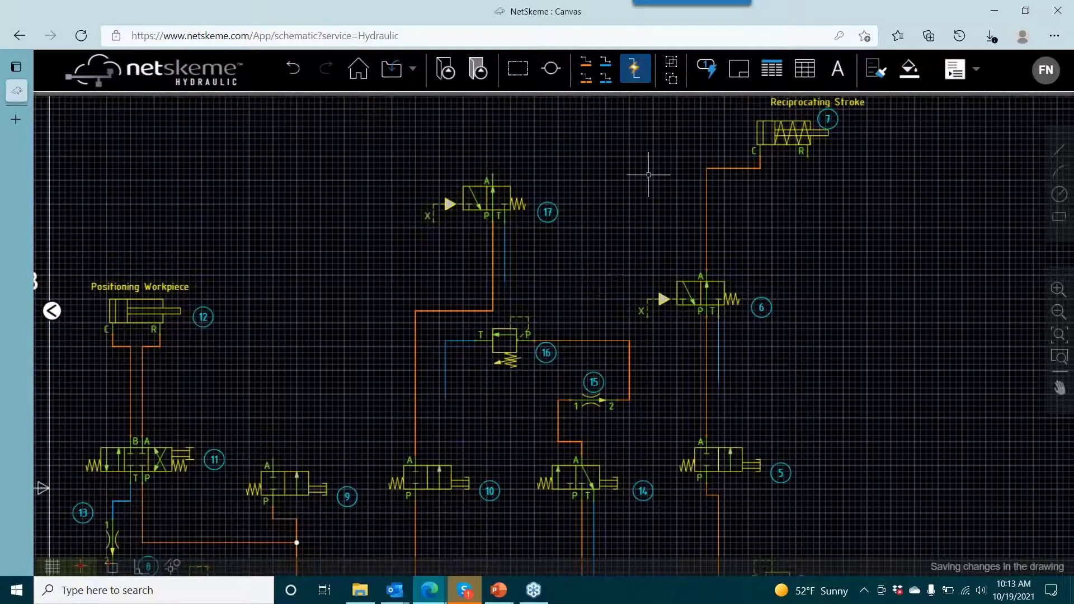
- Draw dashed pilot pressure lines from the corner of the line between flow control 15 and relief valve 16 to port X of valves 6 and 17
click(586, 77)
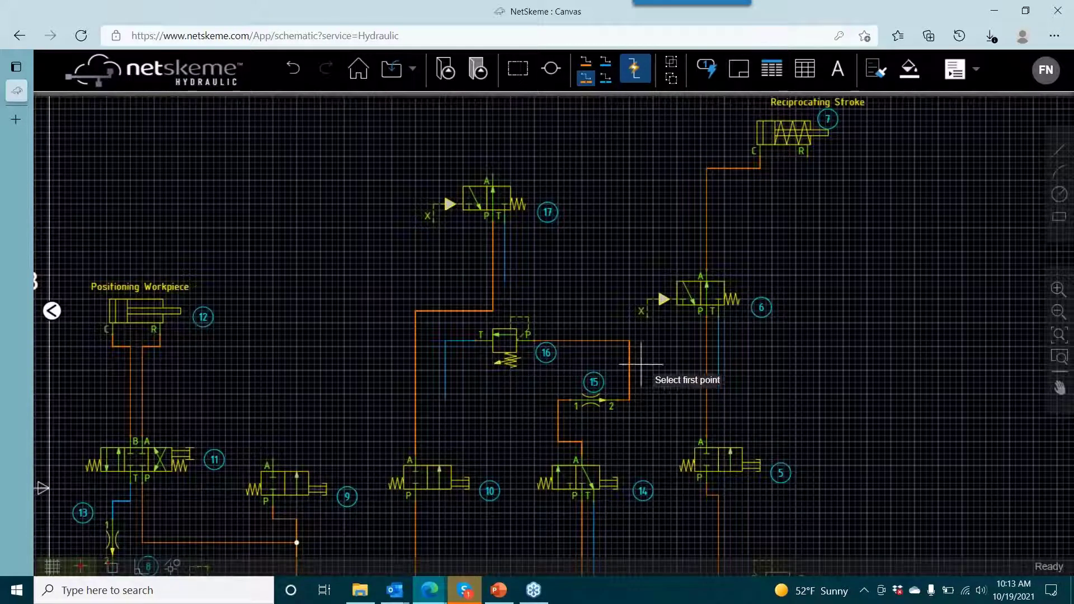
click(629, 339)
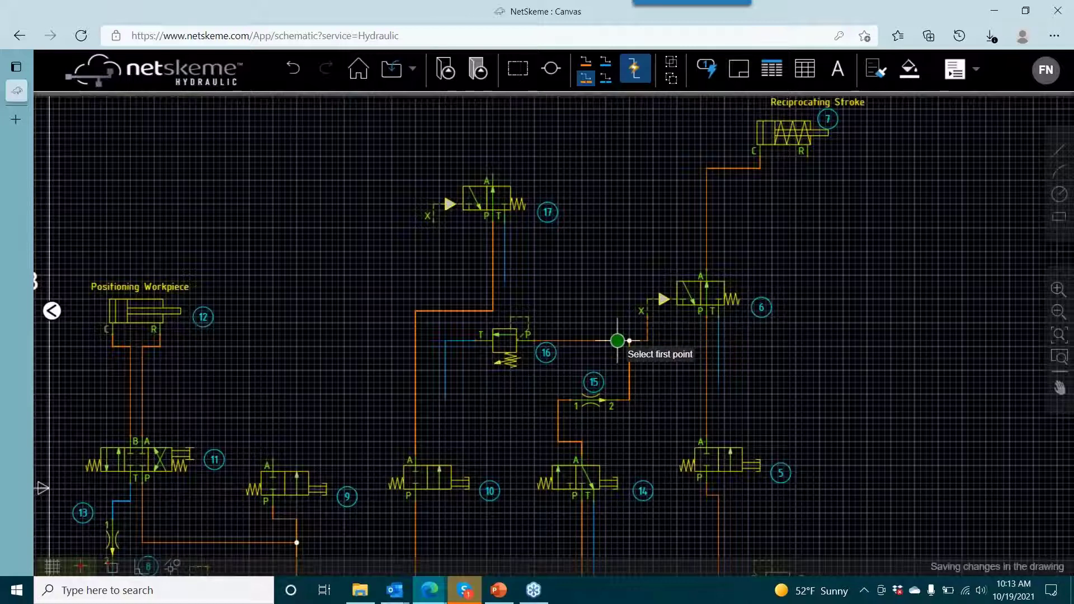
click(434, 222)
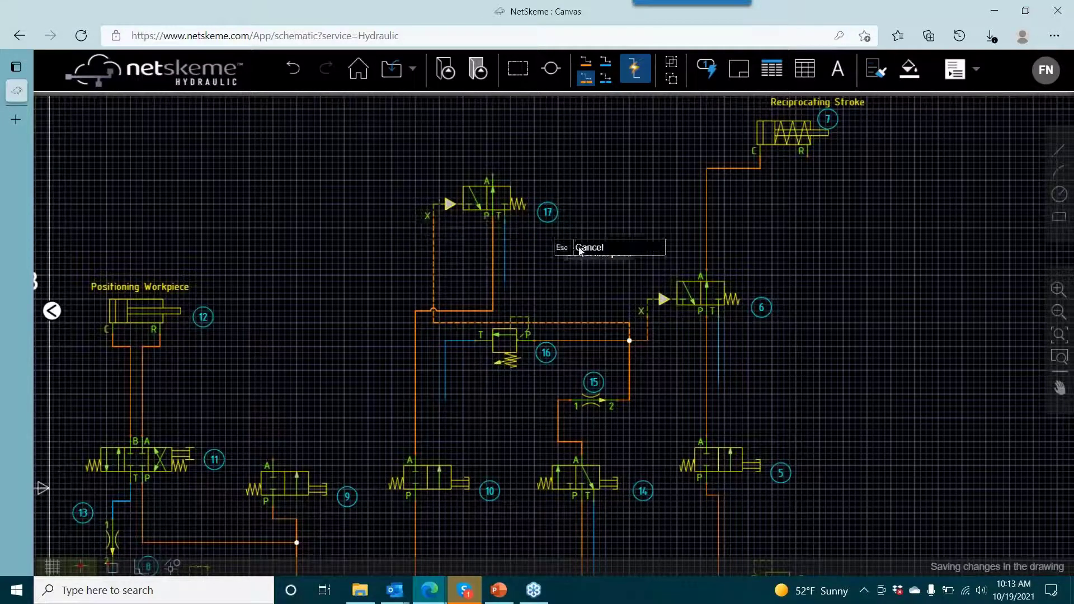
- Raise the horizontal segment of valve 17's pilot line so it runs clear above relief valve 16
click(545, 323)
scroll(539, 339, up, 4)
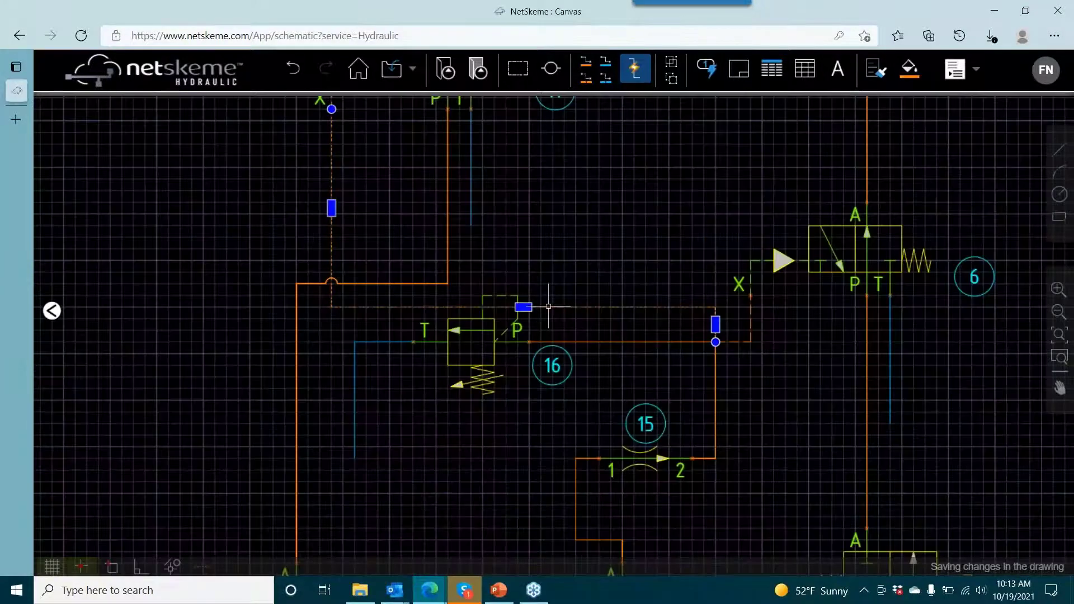
drag(524, 306, 517, 260)
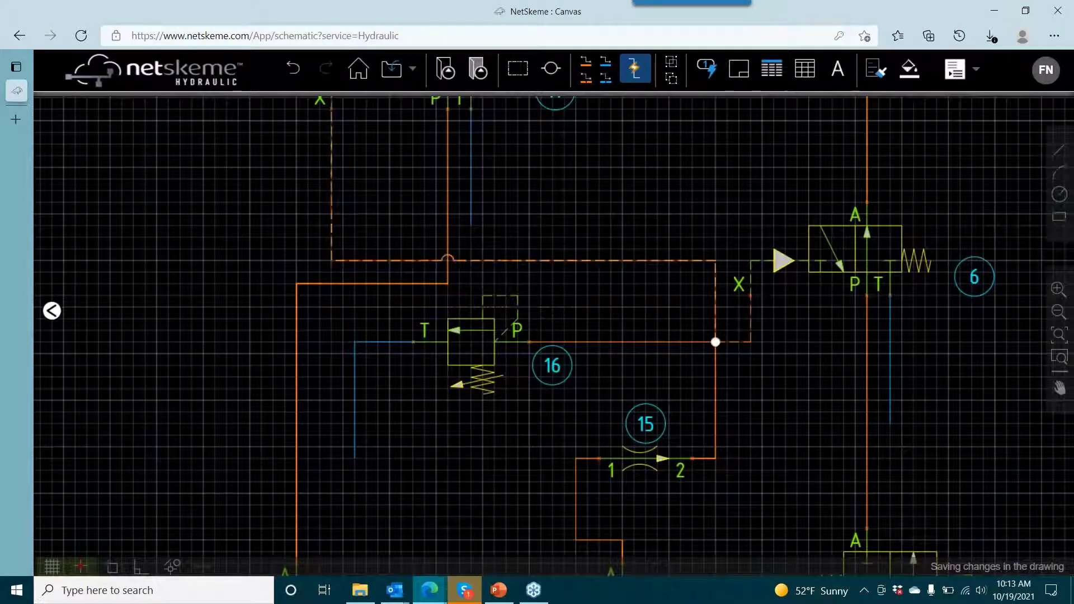
scroll(593, 246, up, 1)
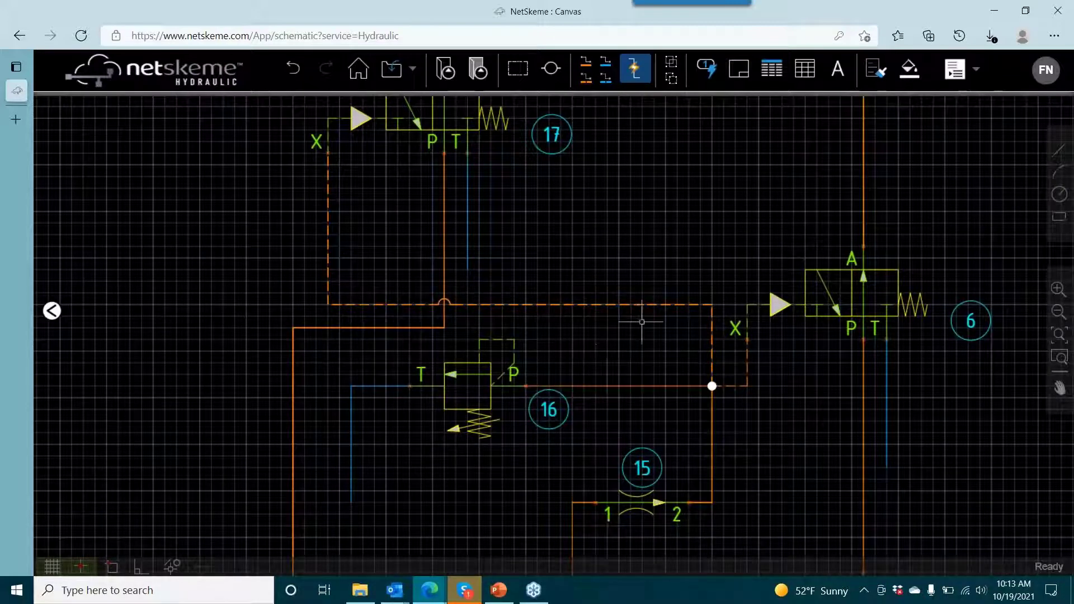
scroll(661, 261, down, 5)
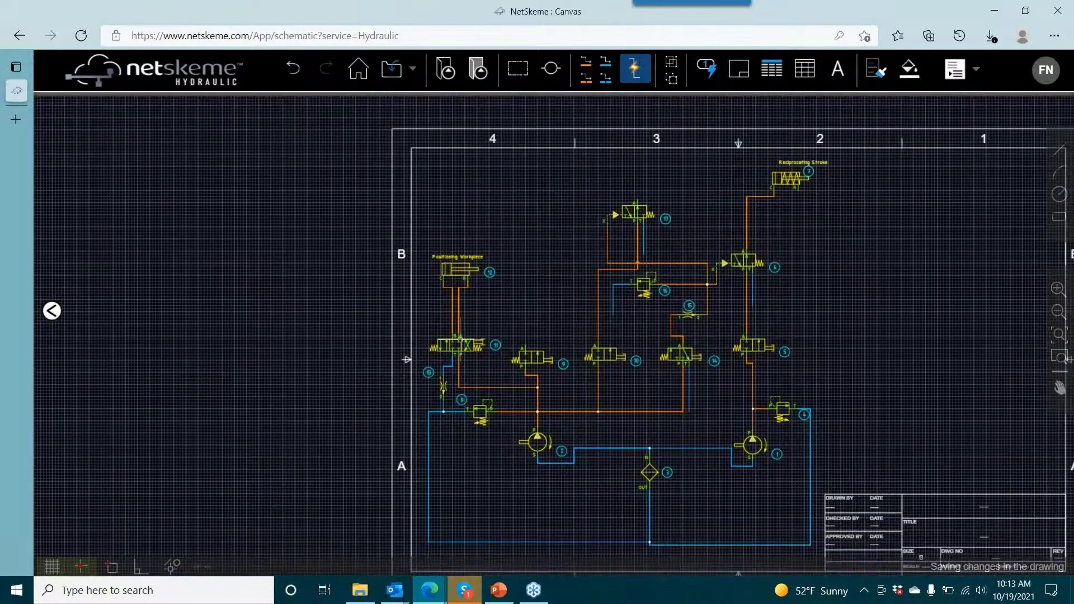
- Copy lever-operated directional valve 11 to the free area directly above valve 17
scroll(460, 336, up, 4)
right_click(455, 354)
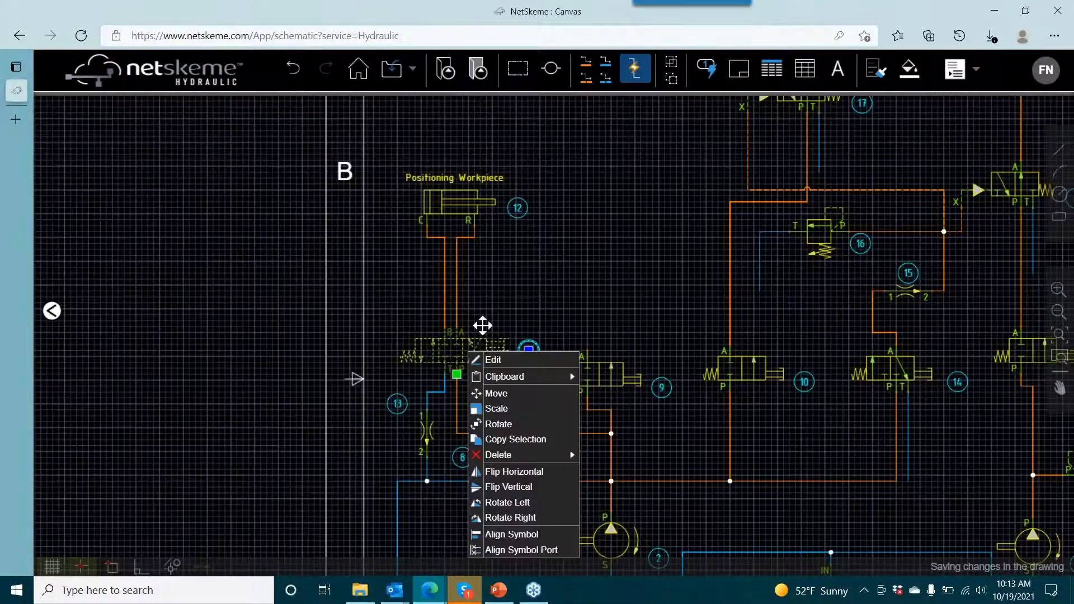
click(475, 391)
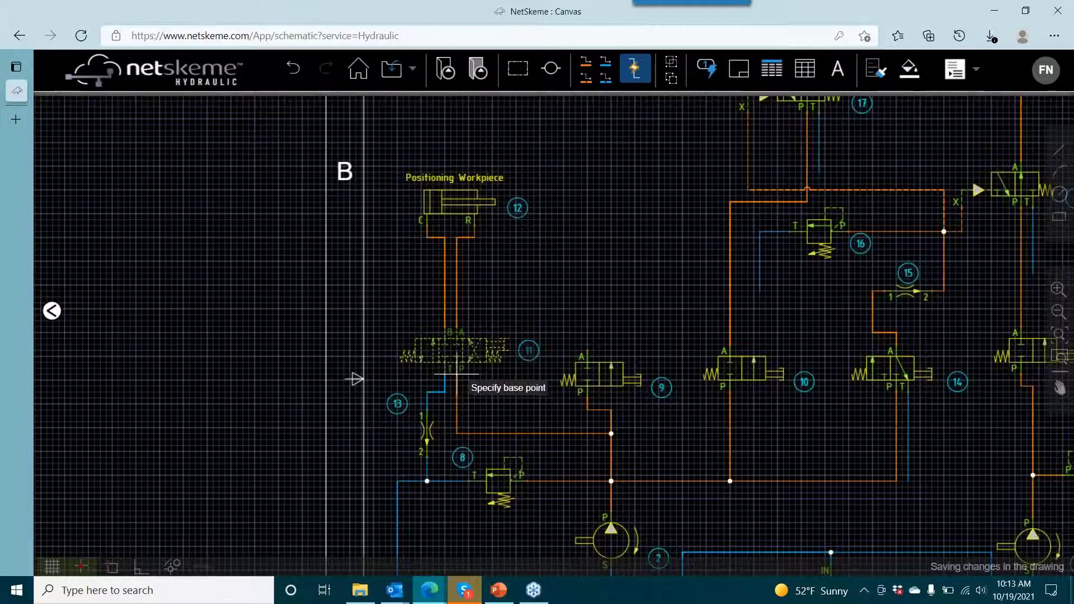
click(458, 373)
drag(753, 172, 578, 386)
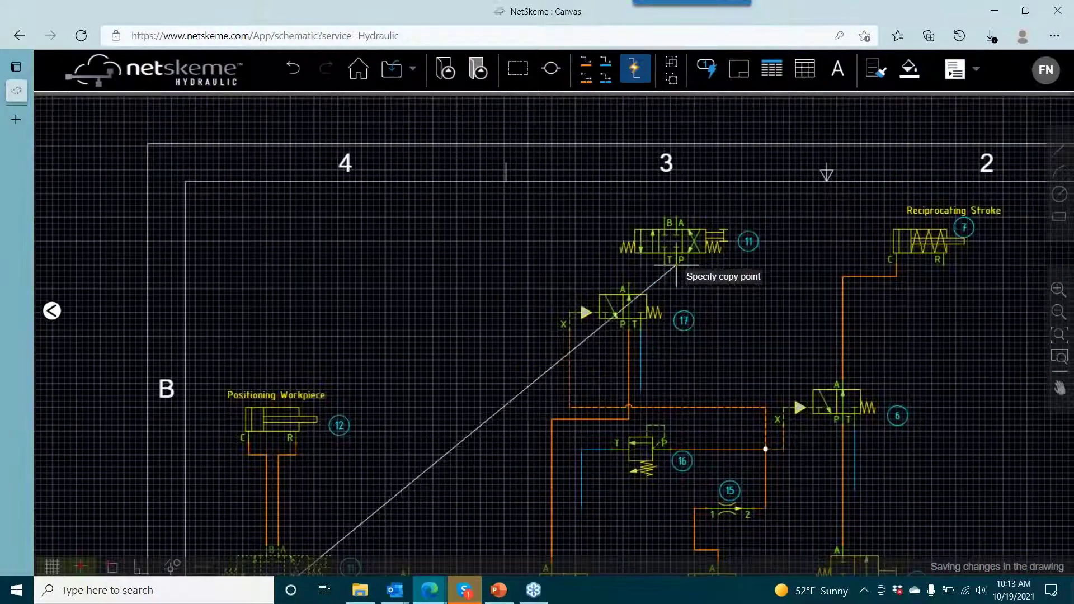
click(659, 265)
key(Escape)
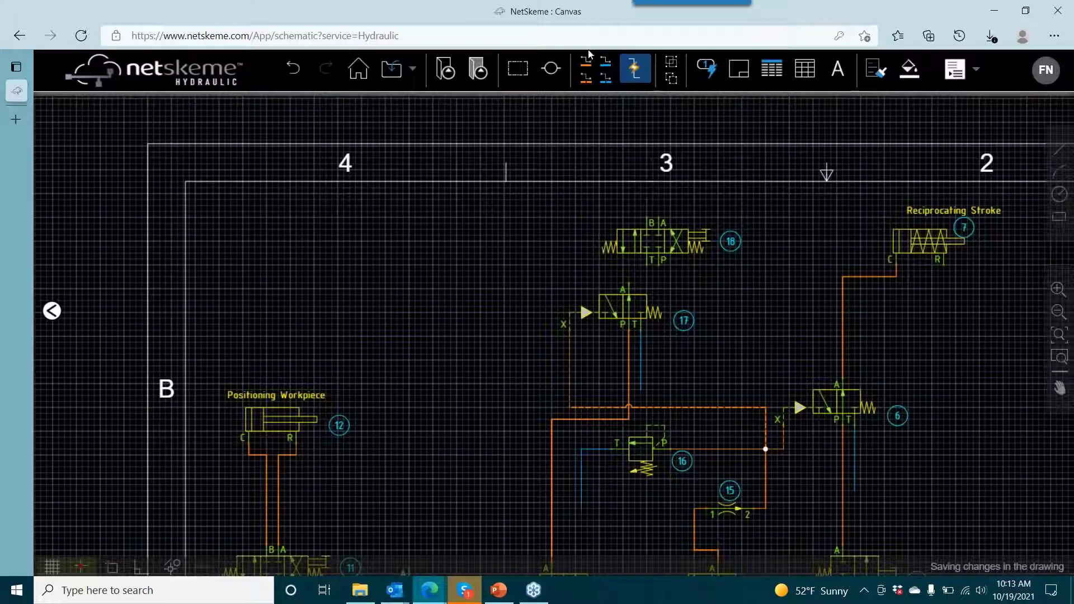
- Draw a pressure line from valve 17's port A to port P of valve 18
click(585, 67)
click(628, 287)
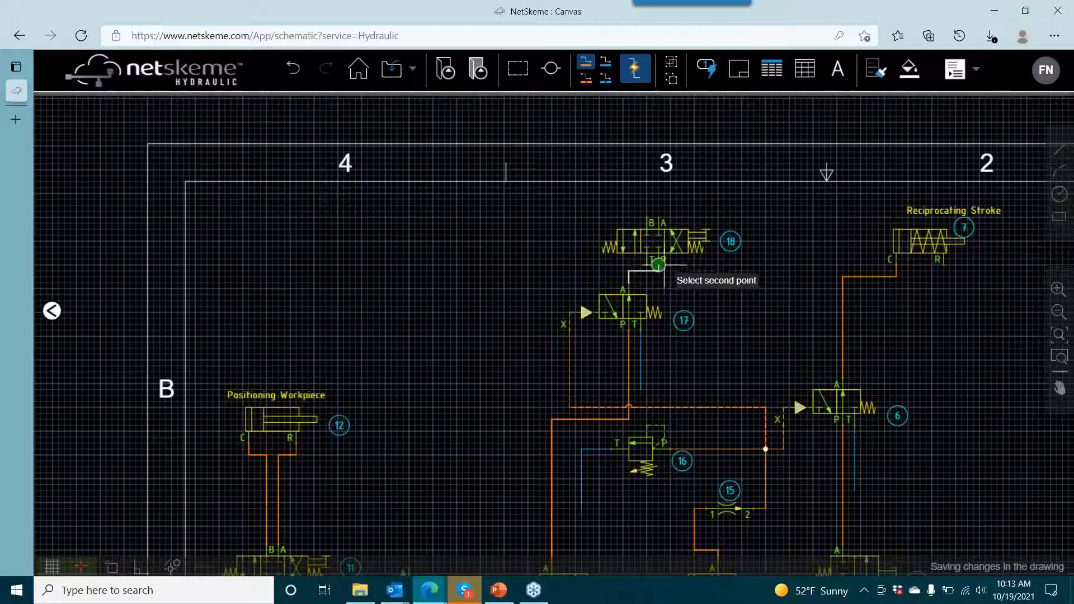
click(659, 261)
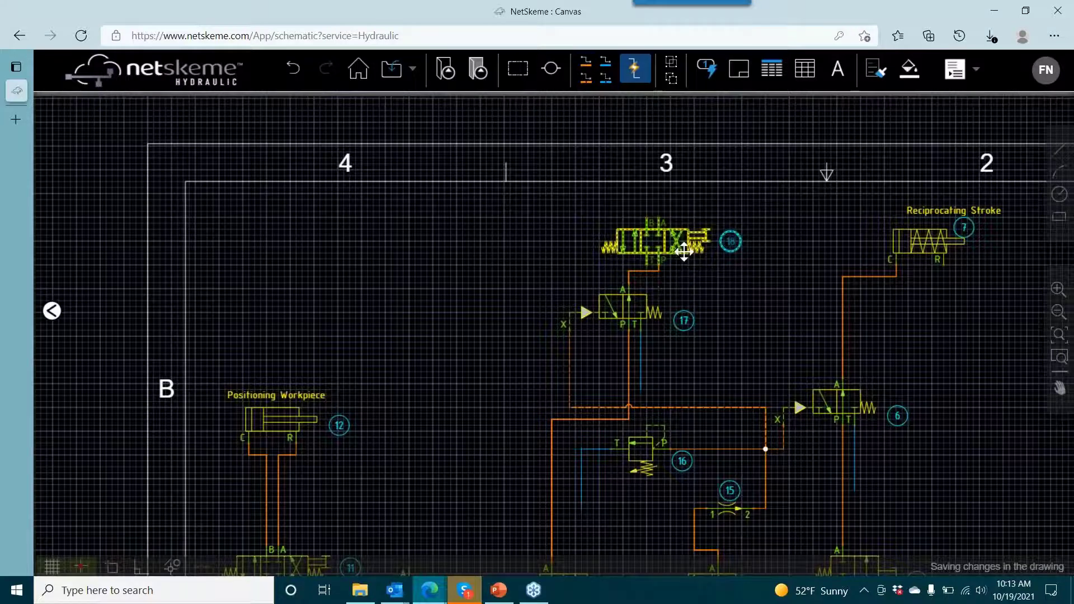
- Flip valve 18 horizontally so that its ports P and T swap sides
scroll(657, 280, up, 3)
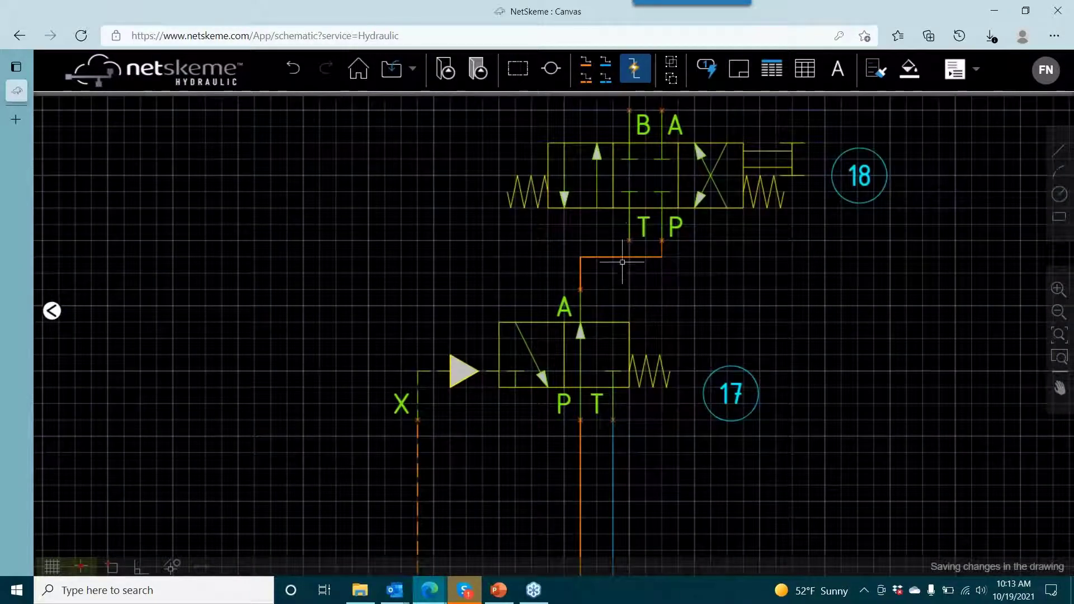
right_click(732, 164)
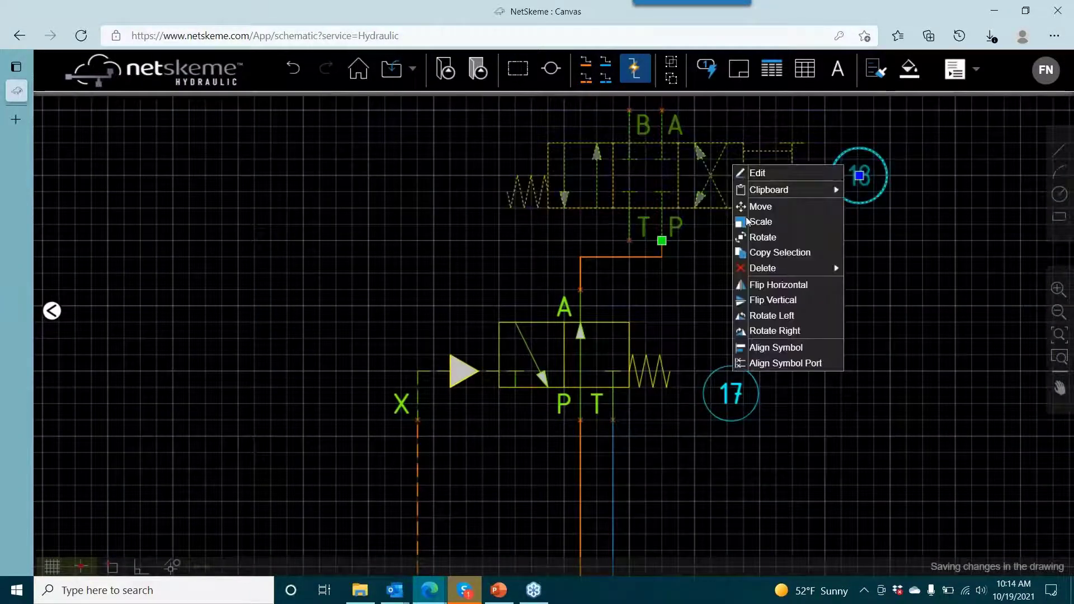
click(763, 288)
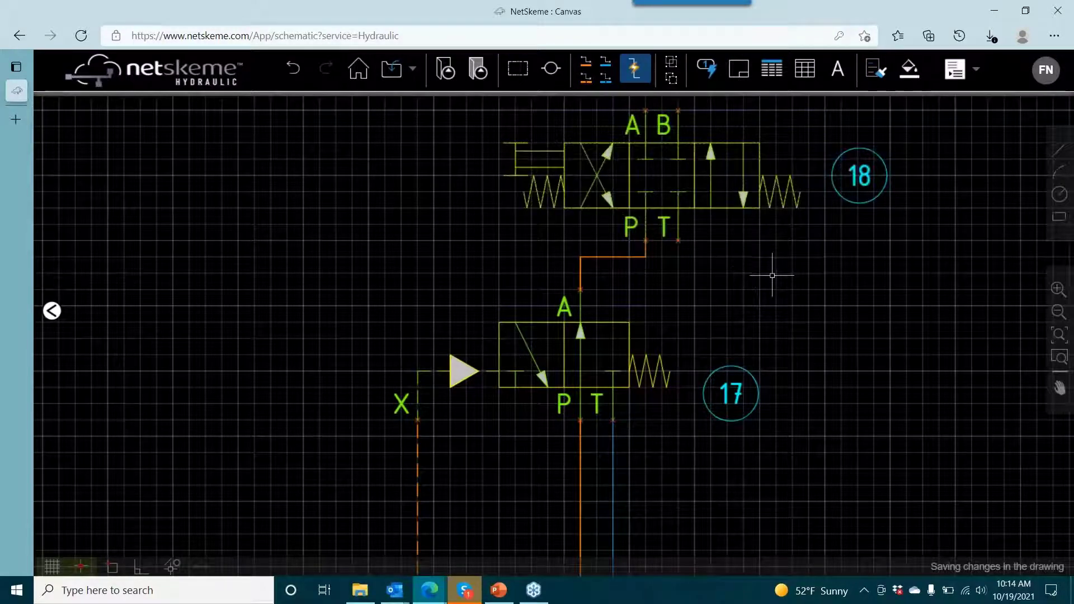
click(633, 259)
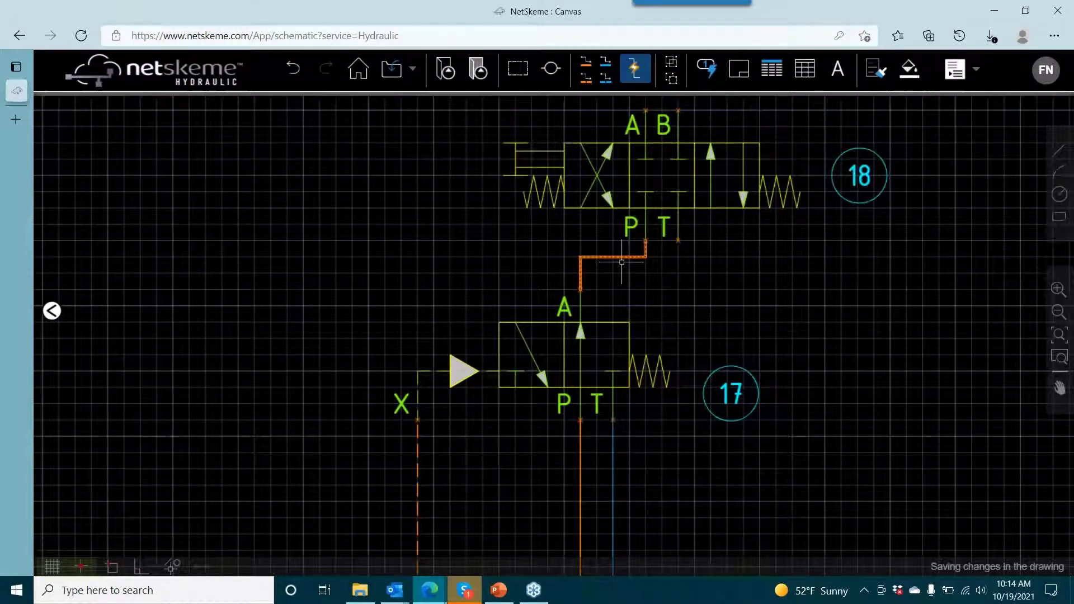
key(Escape)
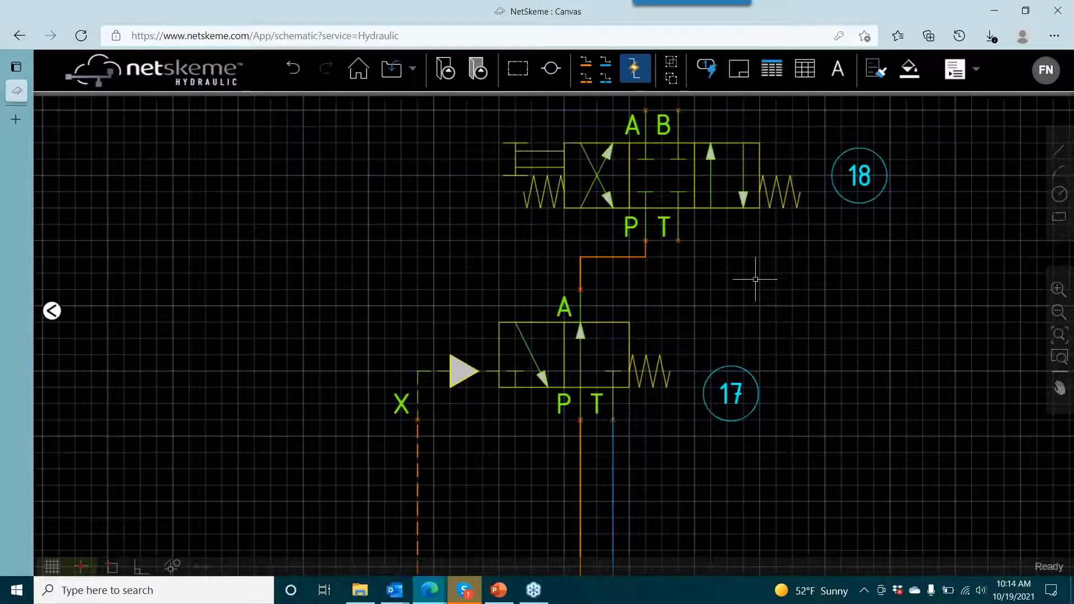
- Draw a short open-ended reservoir line straight down from port T of valve 18
click(605, 63)
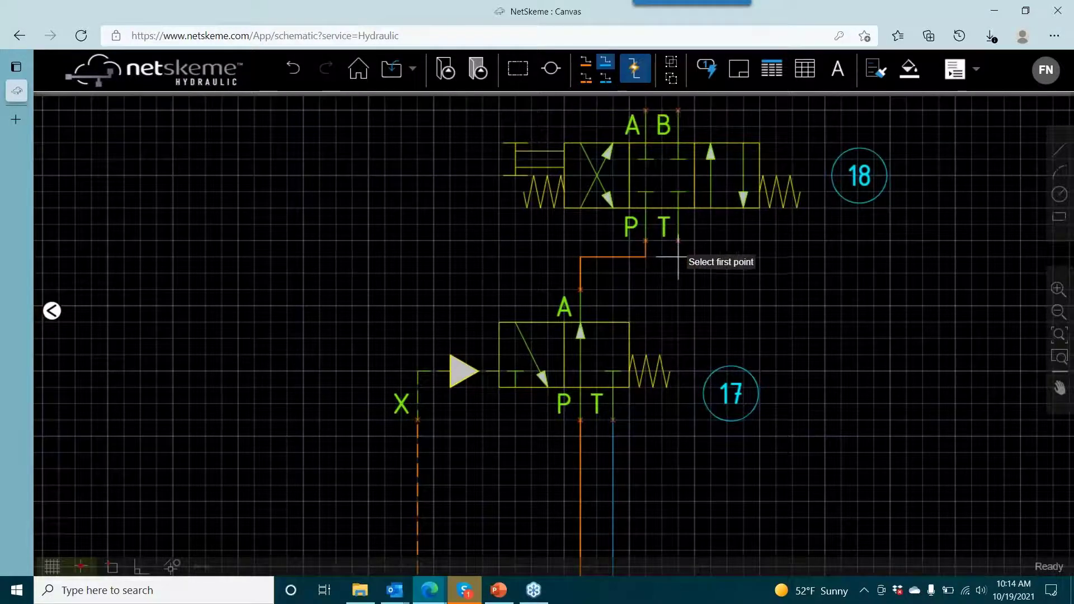
click(678, 241)
click(678, 256)
click(678, 258)
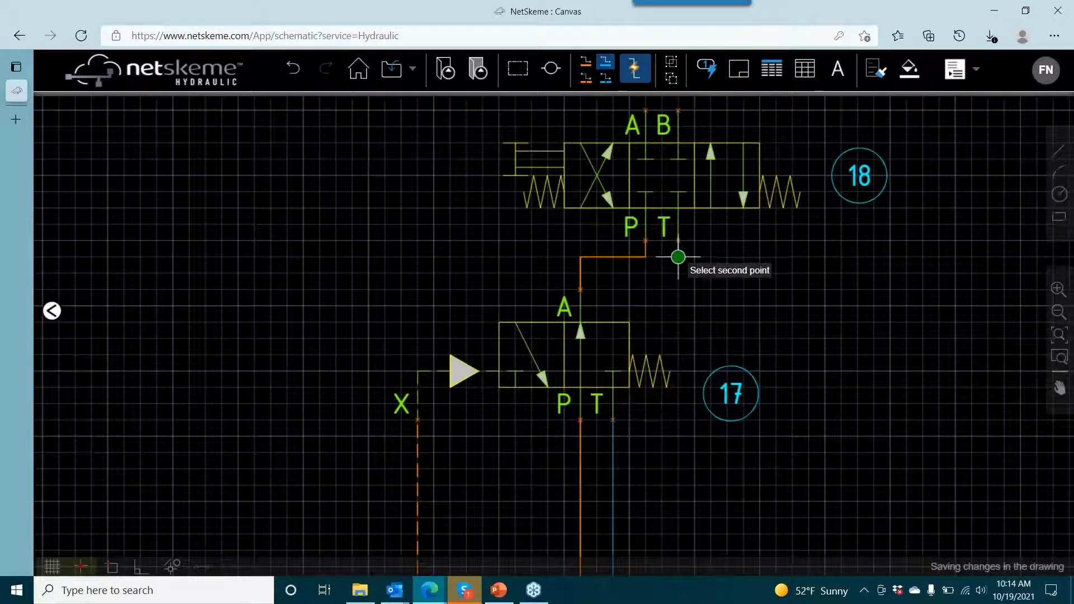
click(678, 322)
right_click(722, 305)
click(729, 312)
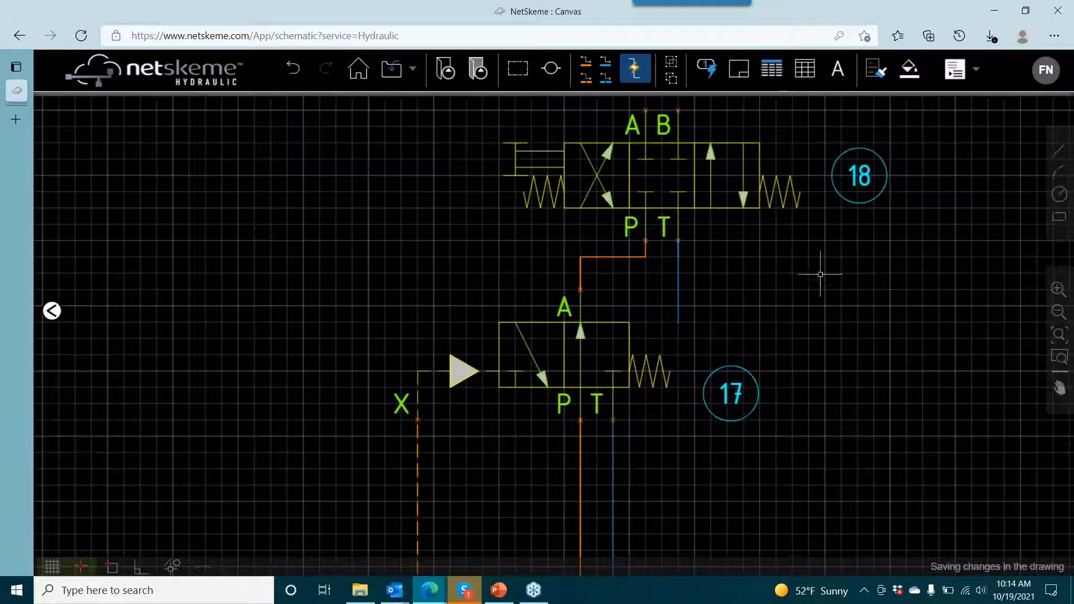
- Nudge valve 17 downward and shorten its reservoir line so the open end stops above the dashed pilot line
scroll(795, 294, down, 5)
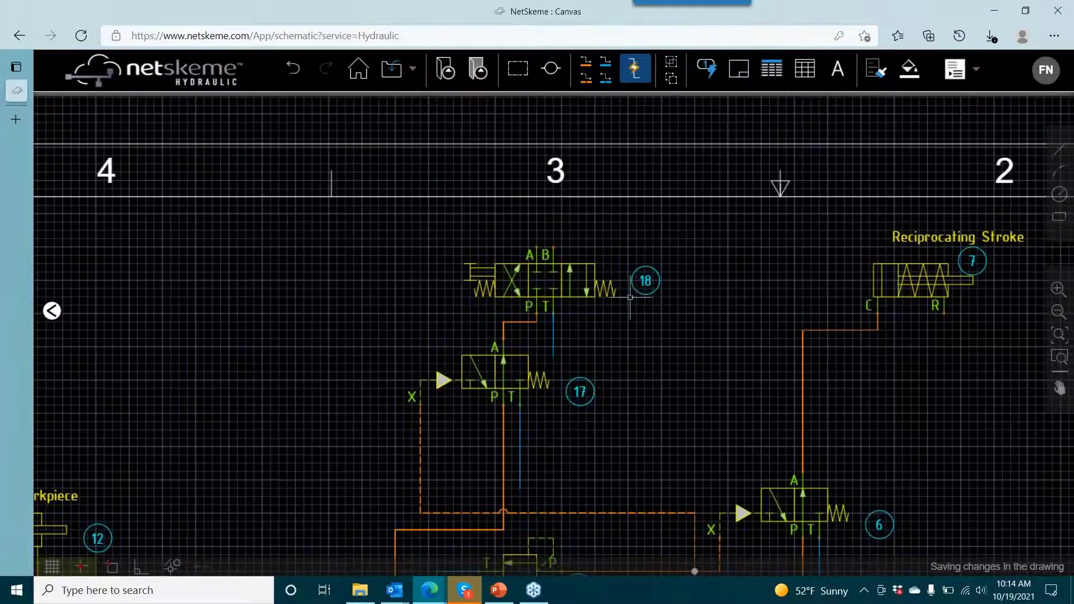
scroll(579, 372, down, 2)
click(518, 293)
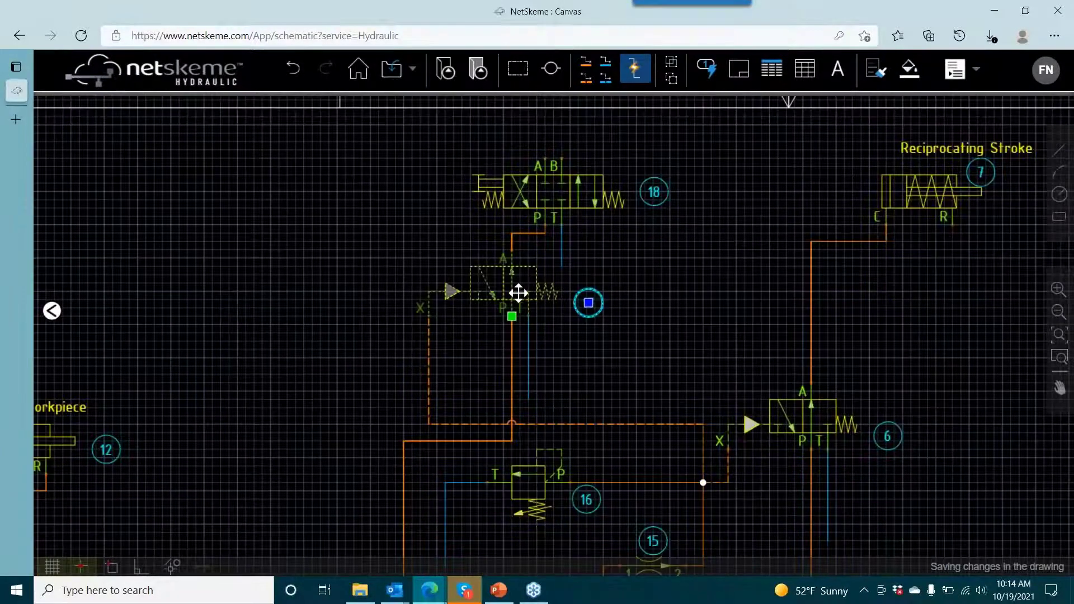
key(Down)
key(Down)
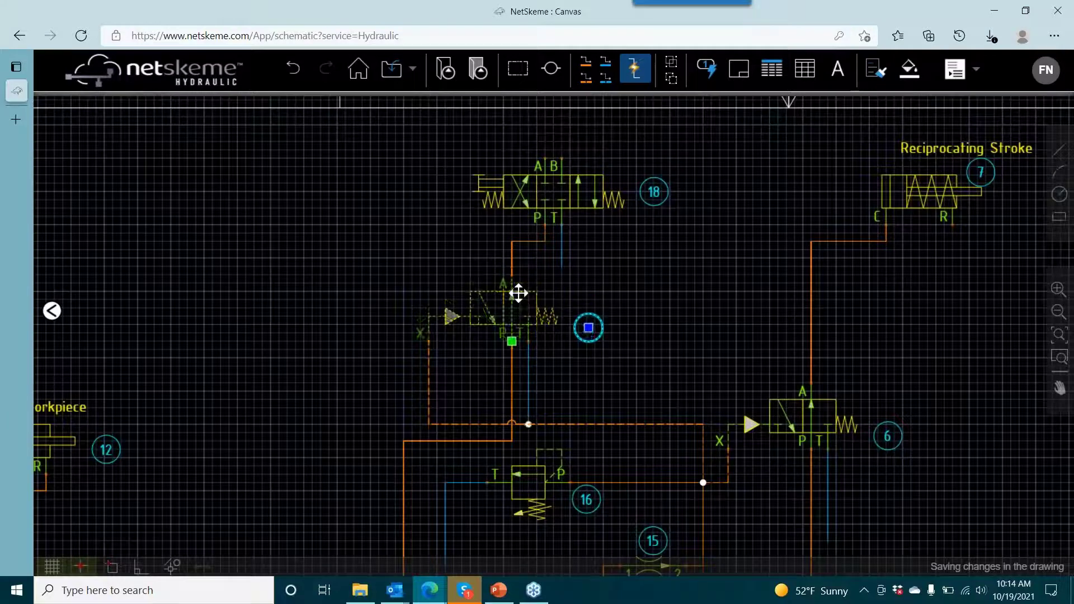
click(528, 418)
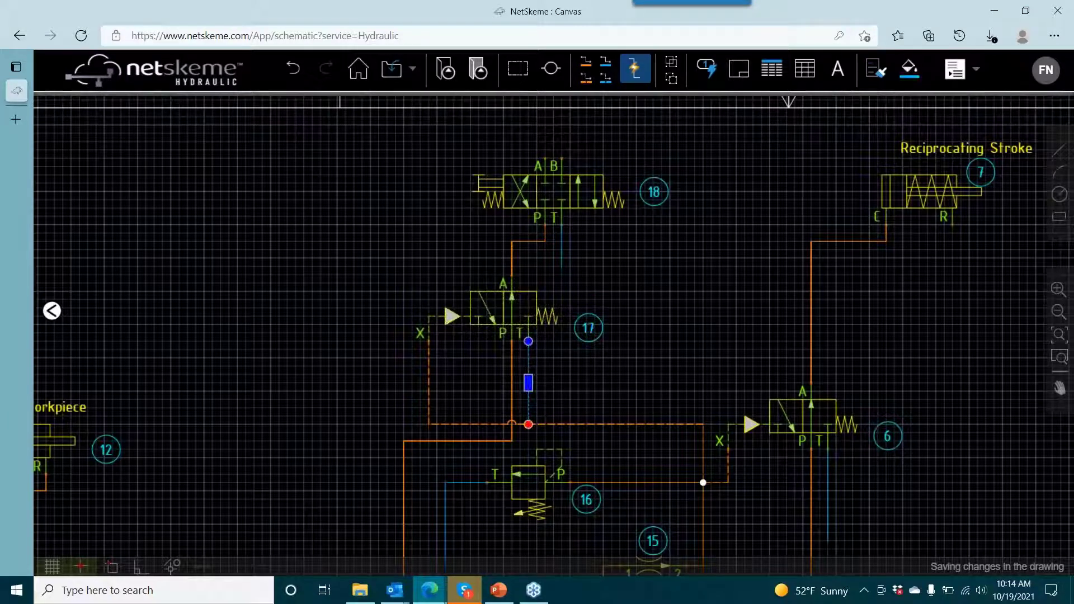
click(576, 374)
- Nudge valve 18 downward toward valve 17 and move item balloon 18 to the lever side of its symbol
click(548, 185)
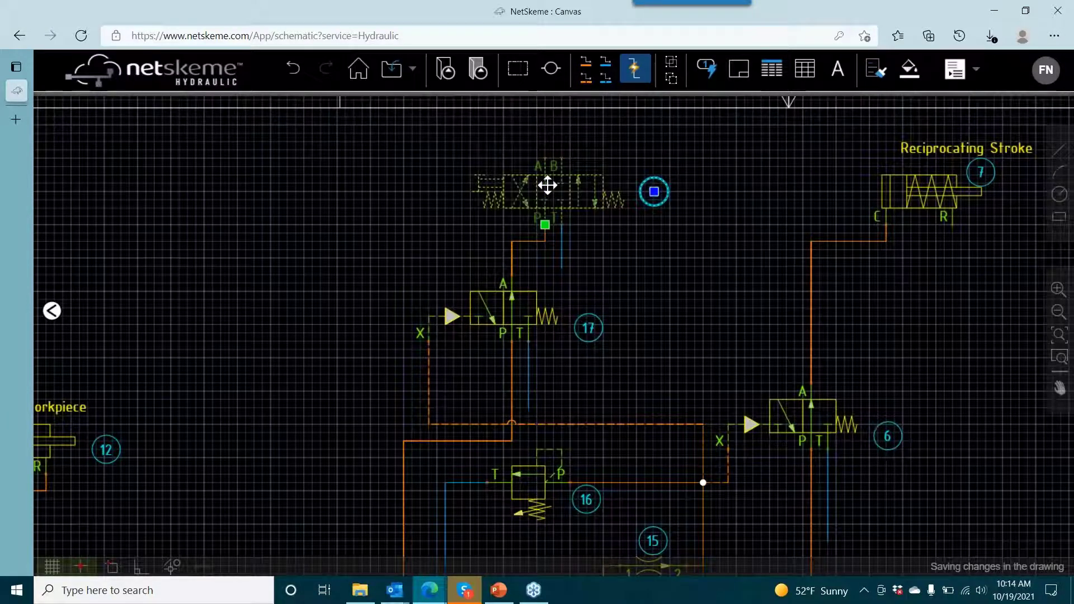
key(Down)
key(Down)
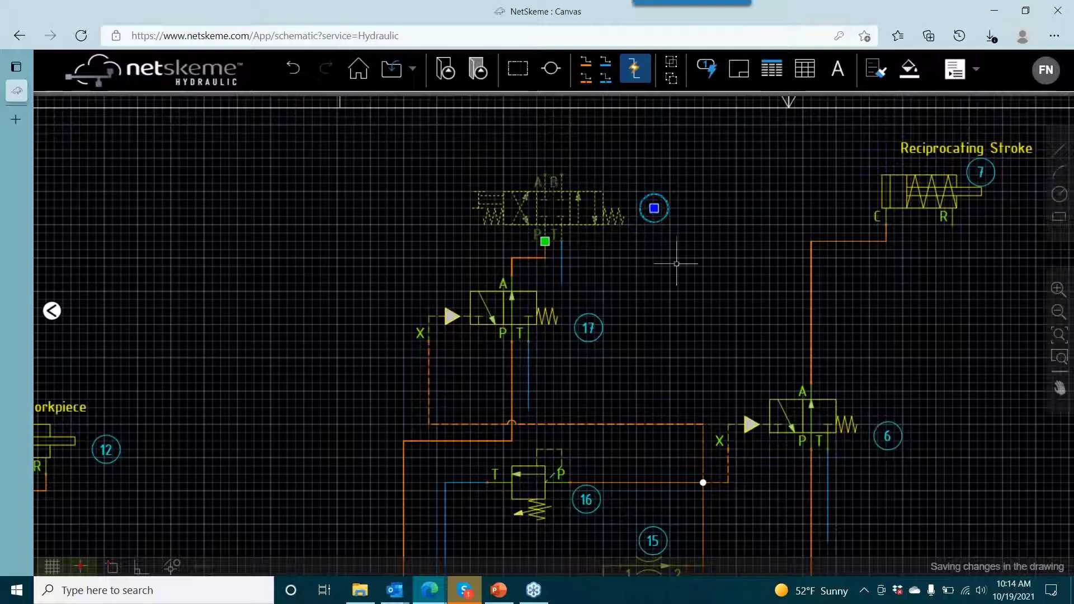
click(453, 233)
key(Escape)
- Insert the plain single-rod double-acting cylinder symbol from the Cylinder library beside directional valve 18
click(52, 311)
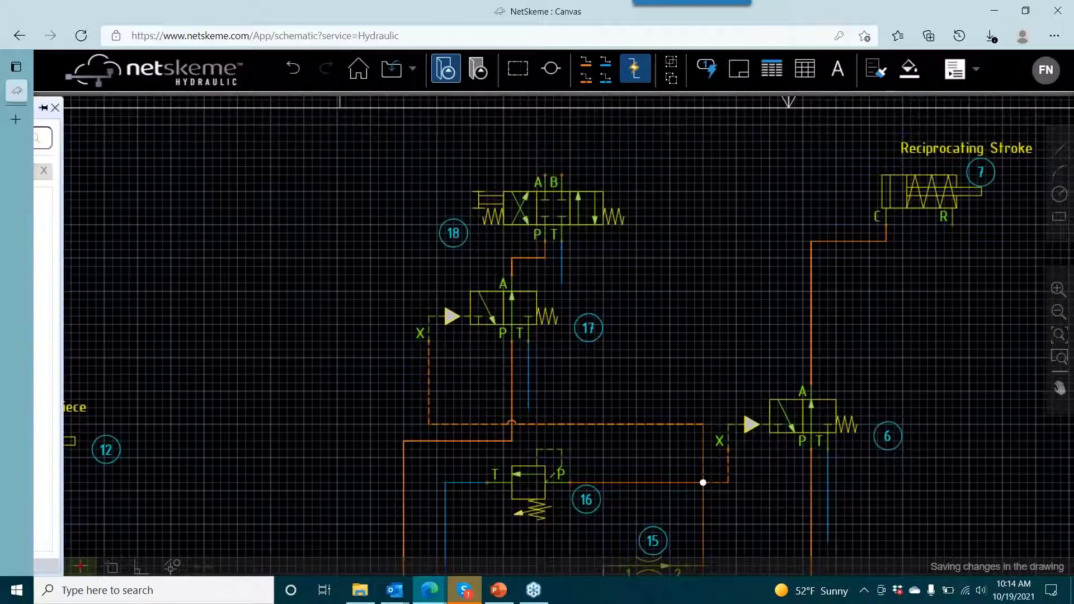
click(258, 171)
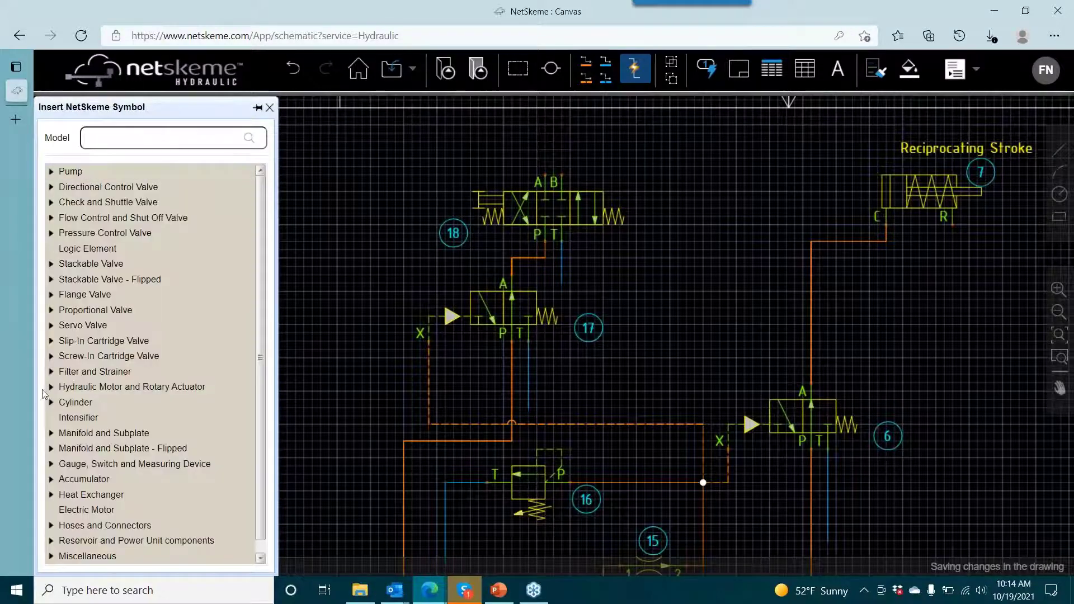
click(52, 403)
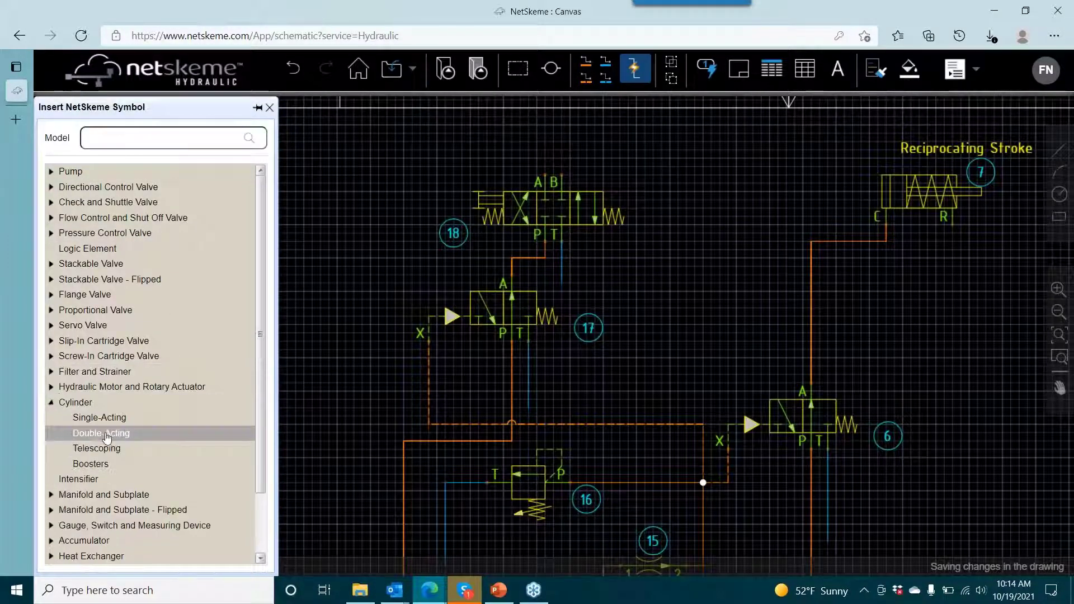
click(105, 434)
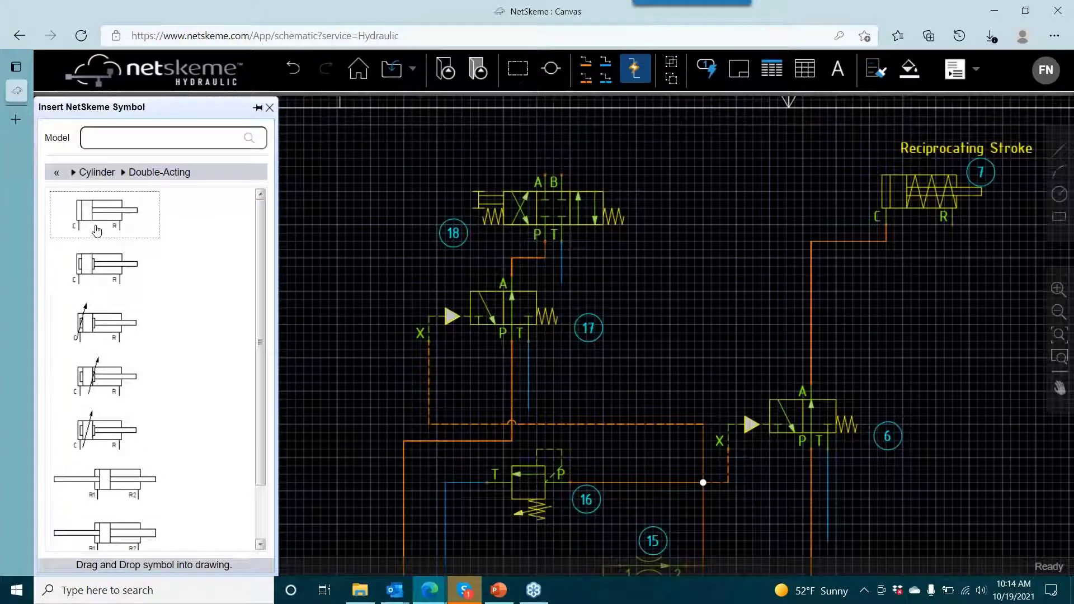
click(621, 182)
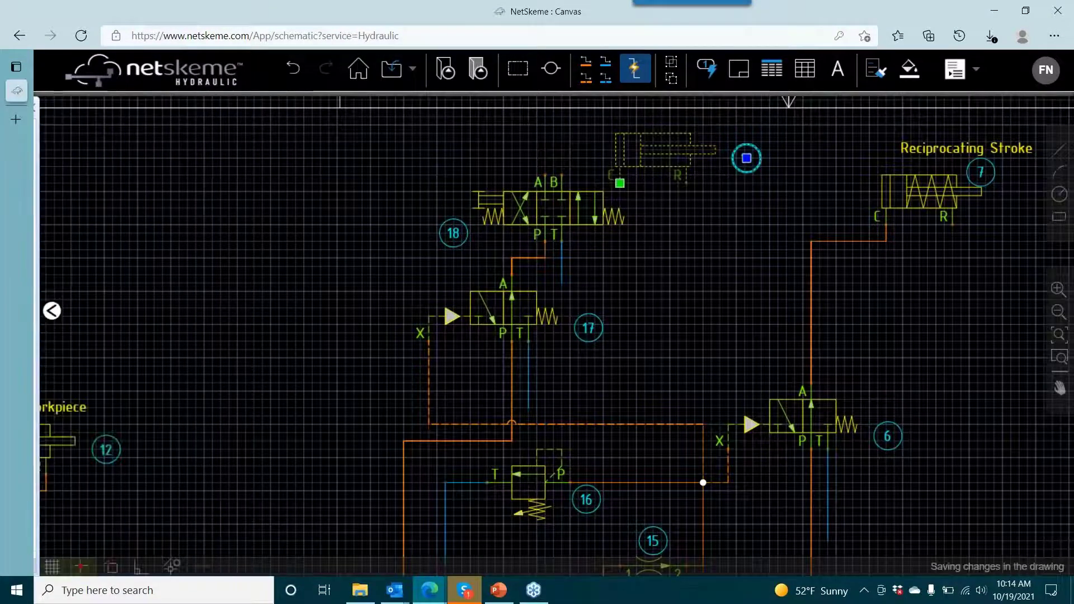
- Rotate the new cylinder so its rod points down and ports C and R face valve 18, and shift it slightly away from the valve
right_click(647, 162)
click(687, 327)
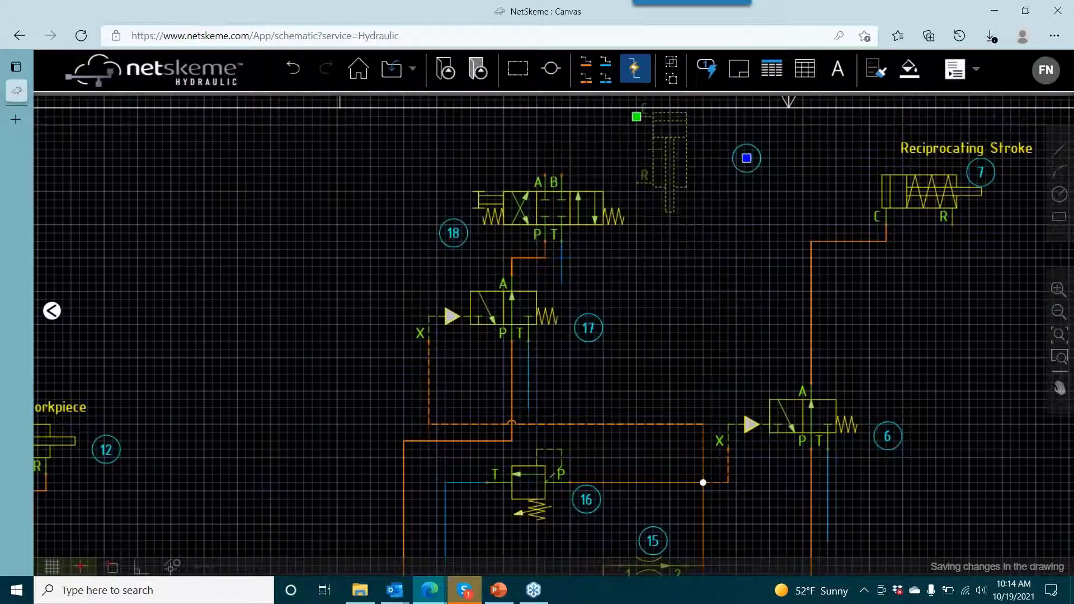
click(636, 116)
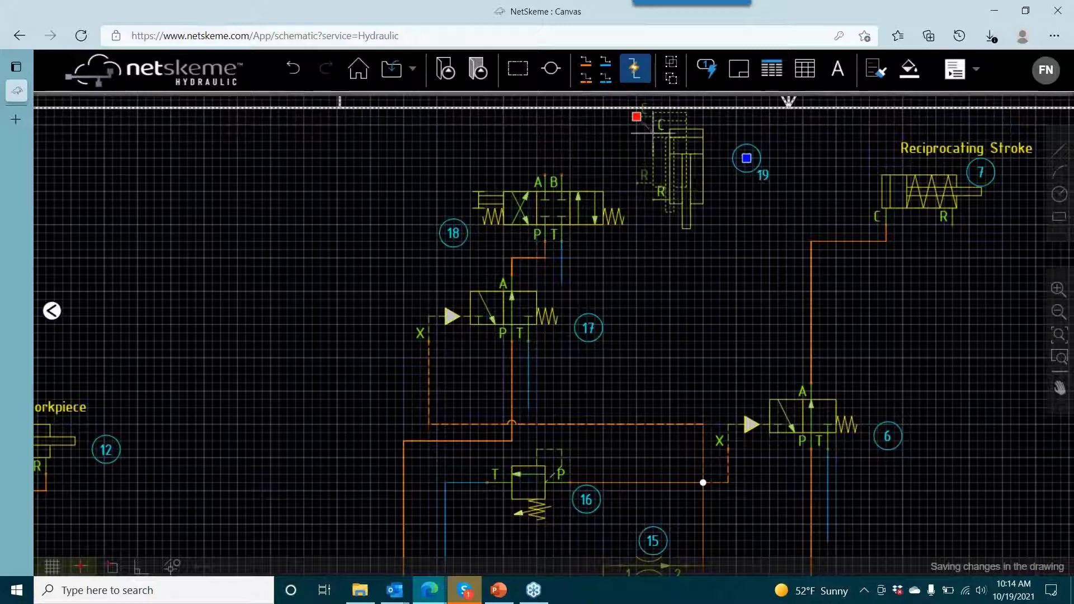
click(652, 133)
key(Escape)
- Connect valve 18 to cylinder 19 with pressure lines from port B to port R and from port A to port C
click(584, 62)
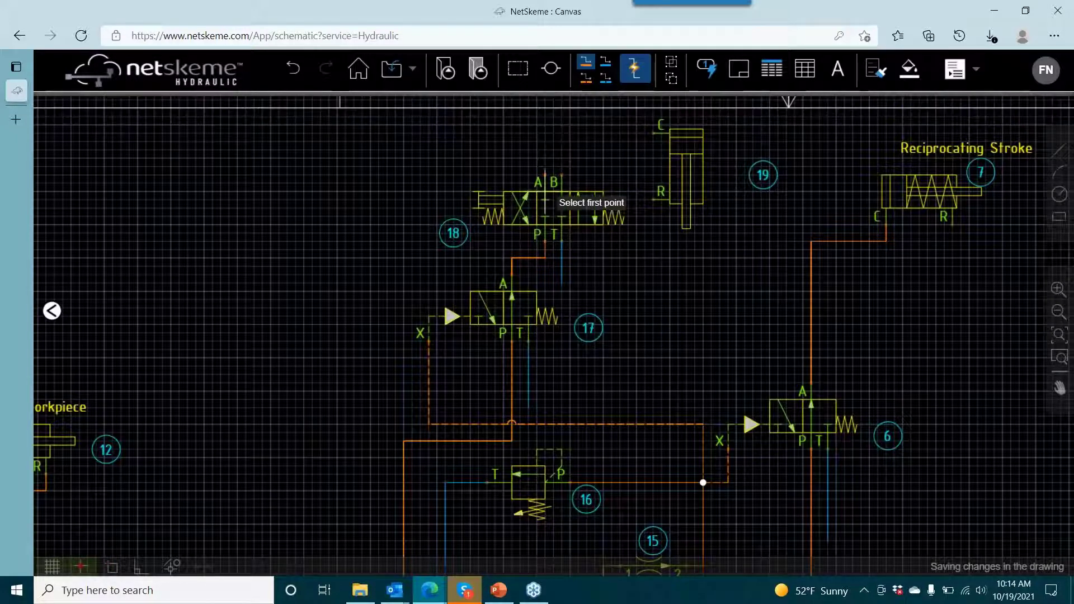
click(561, 176)
click(653, 199)
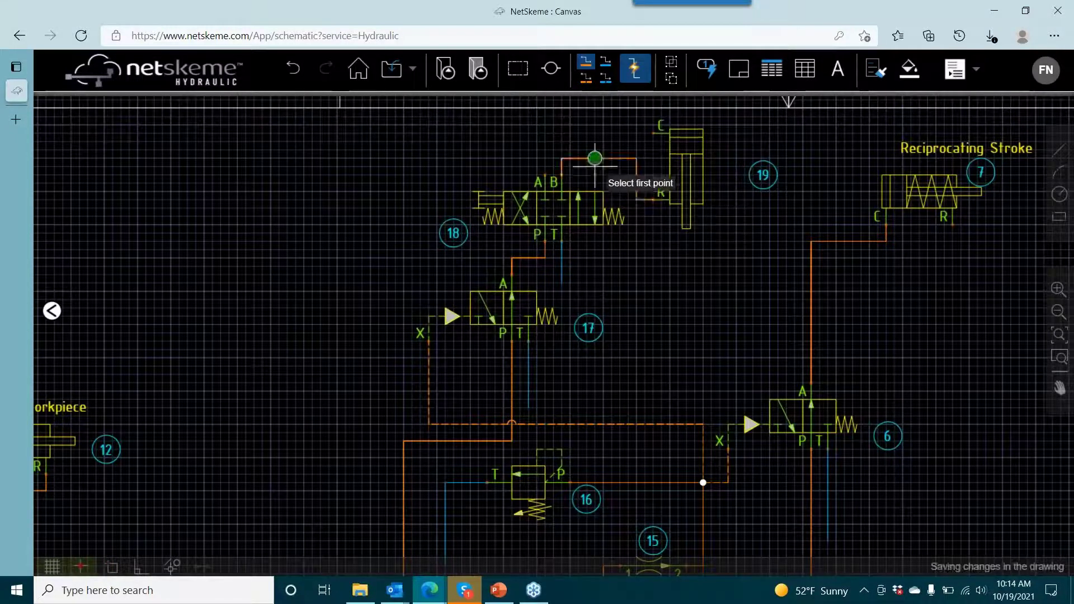
click(546, 175)
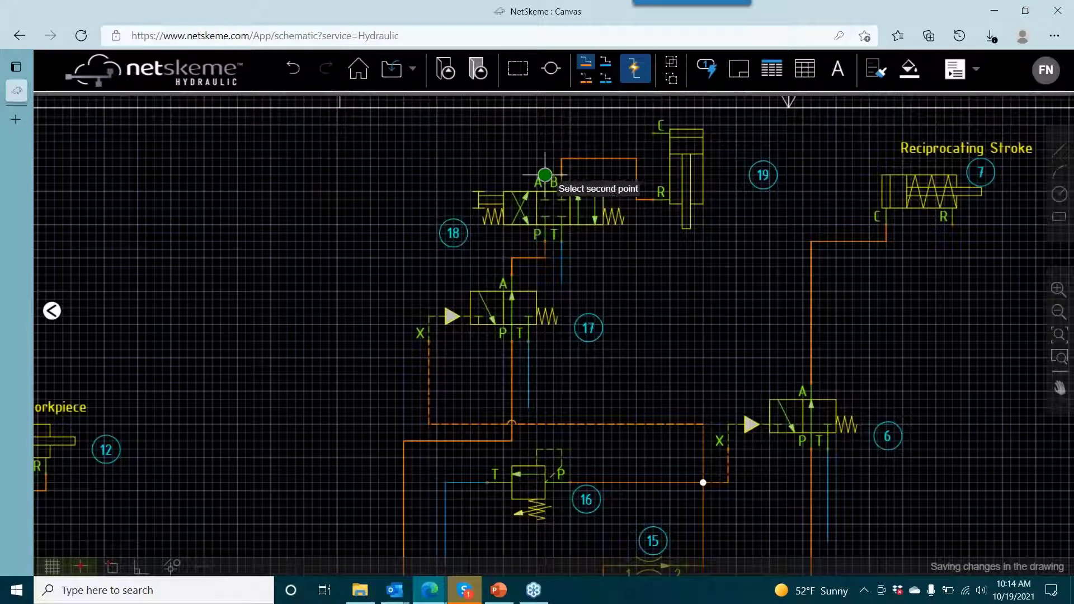
click(658, 132)
key(Escape)
click(538, 180)
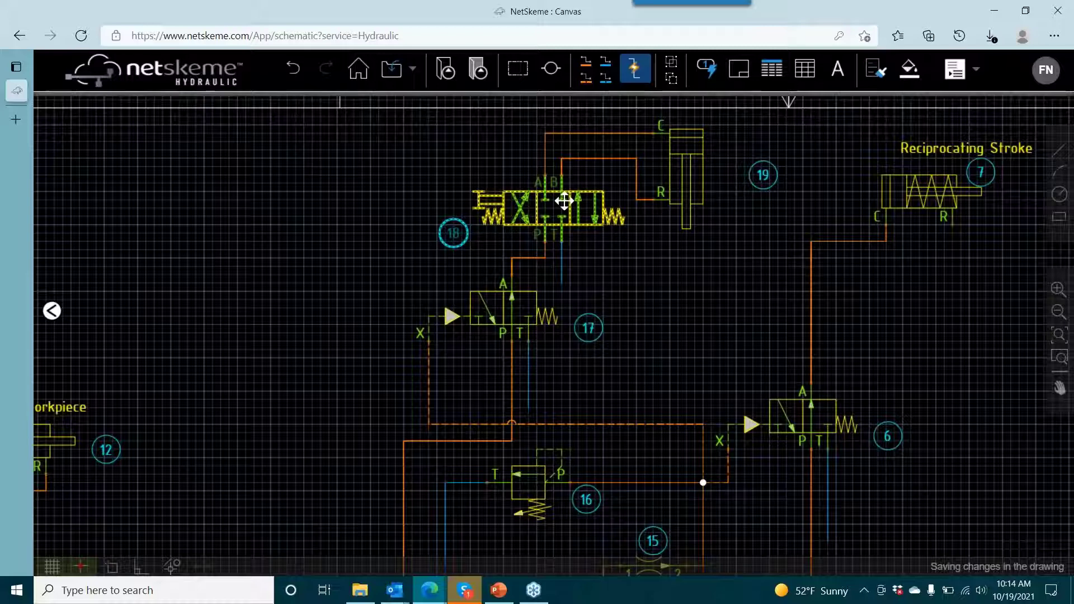
key(Escape)
- Move item balloon 19 closer to its cylinder, beside the rod end
drag(793, 211, 655, 259)
click(627, 226)
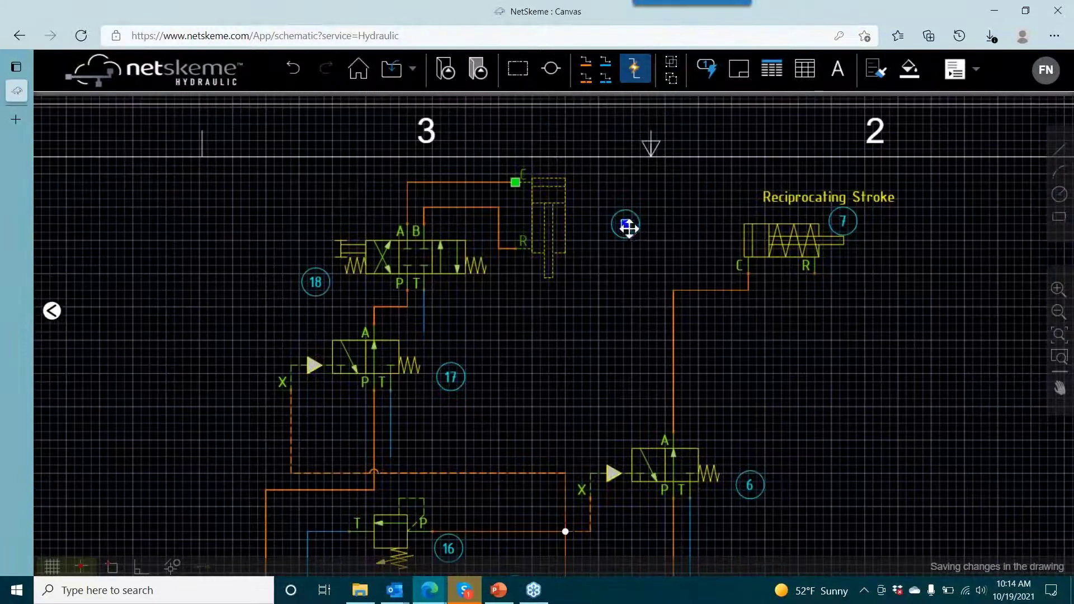
click(625, 224)
click(590, 264)
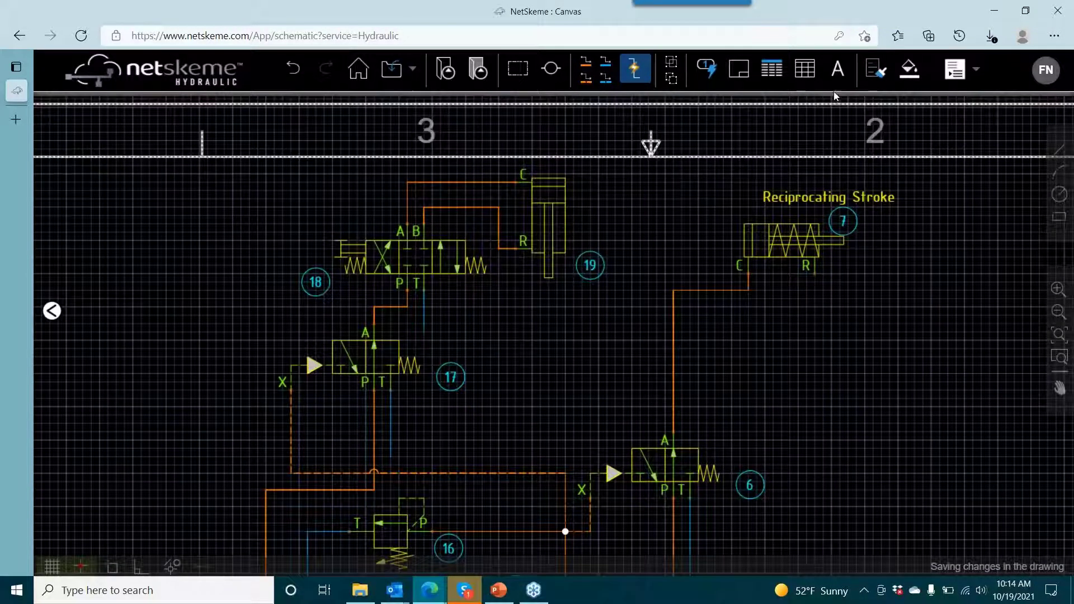
- Add the text label "Vertical Drill #2" beside cylinder 19
click(837, 68)
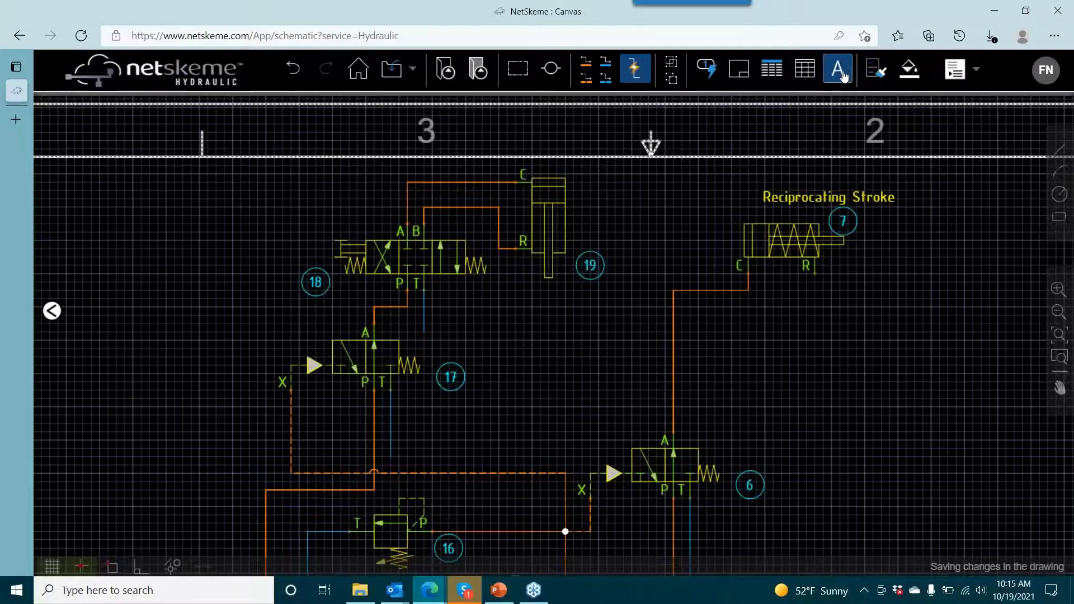
click(574, 190)
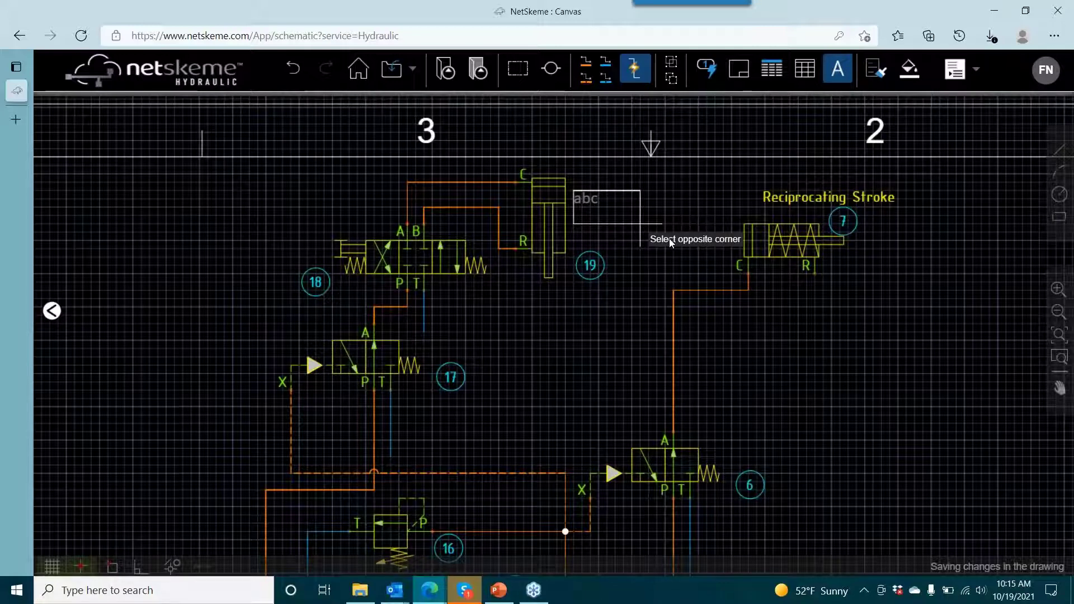
click(649, 220)
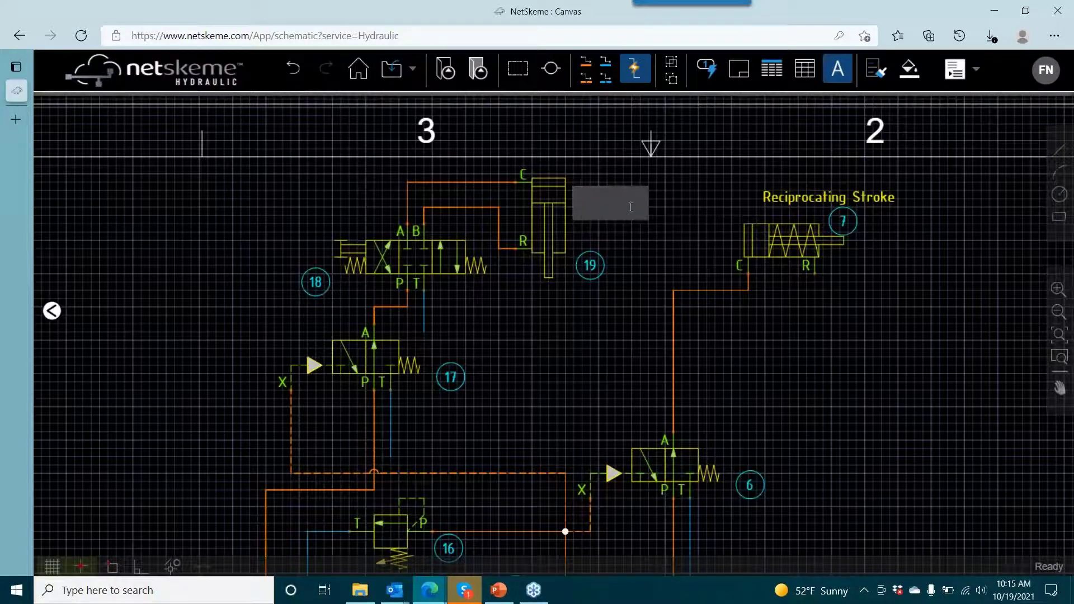
text(Vertical Drill #2)
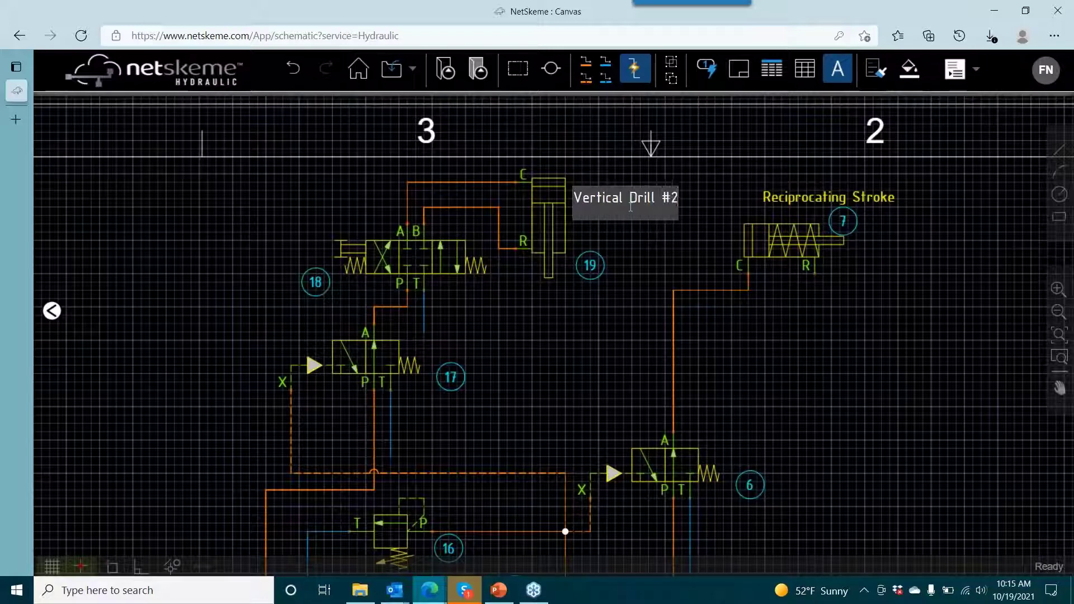
click(703, 200)
- Change the color of the "Vertical Drill #2" label to yellow
click(638, 198)
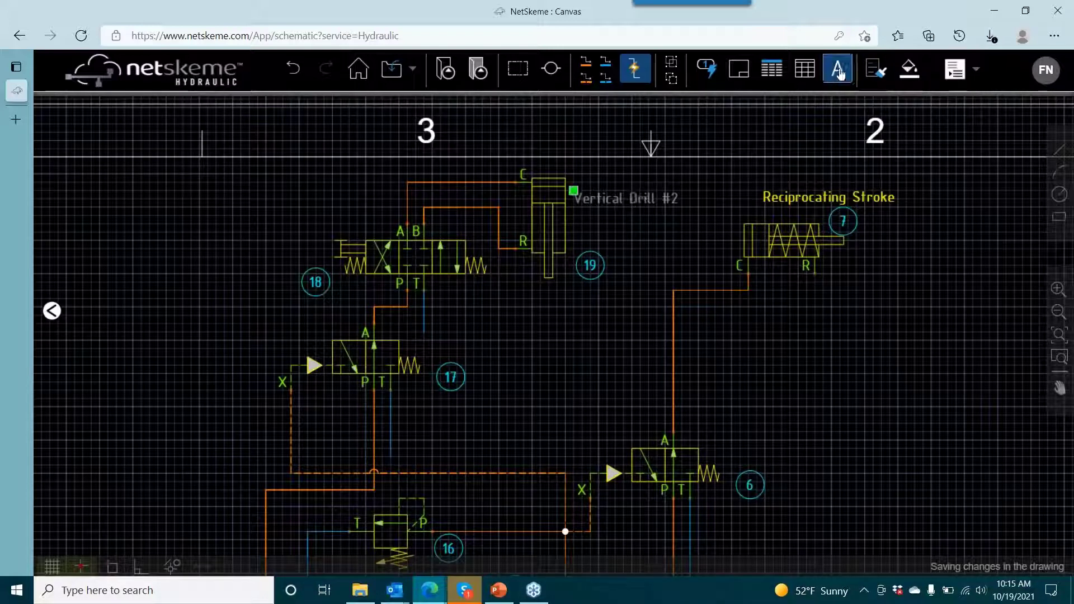
click(838, 72)
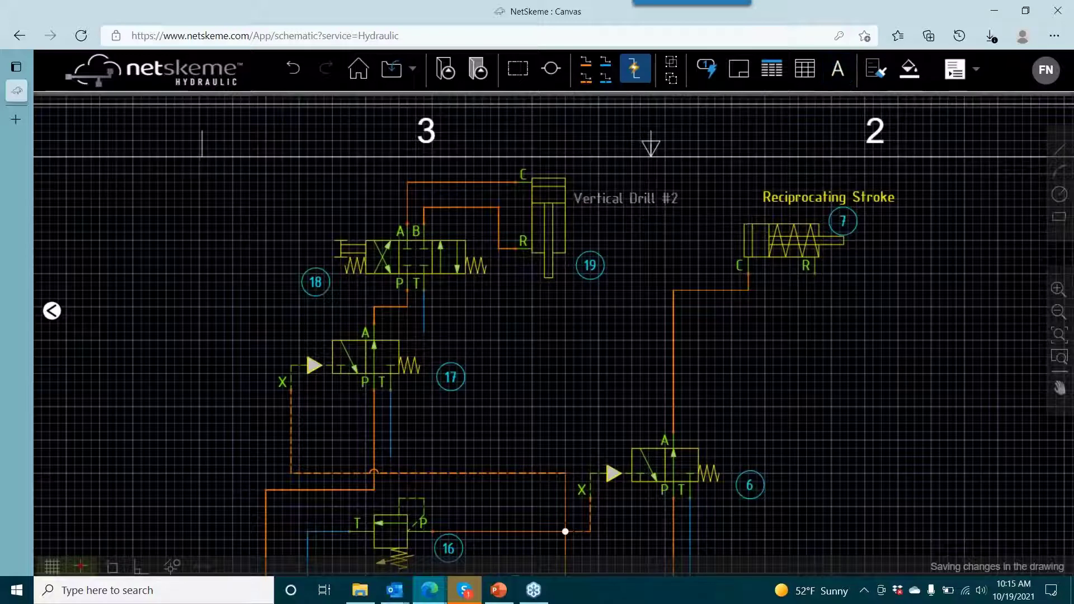
click(881, 73)
click(910, 69)
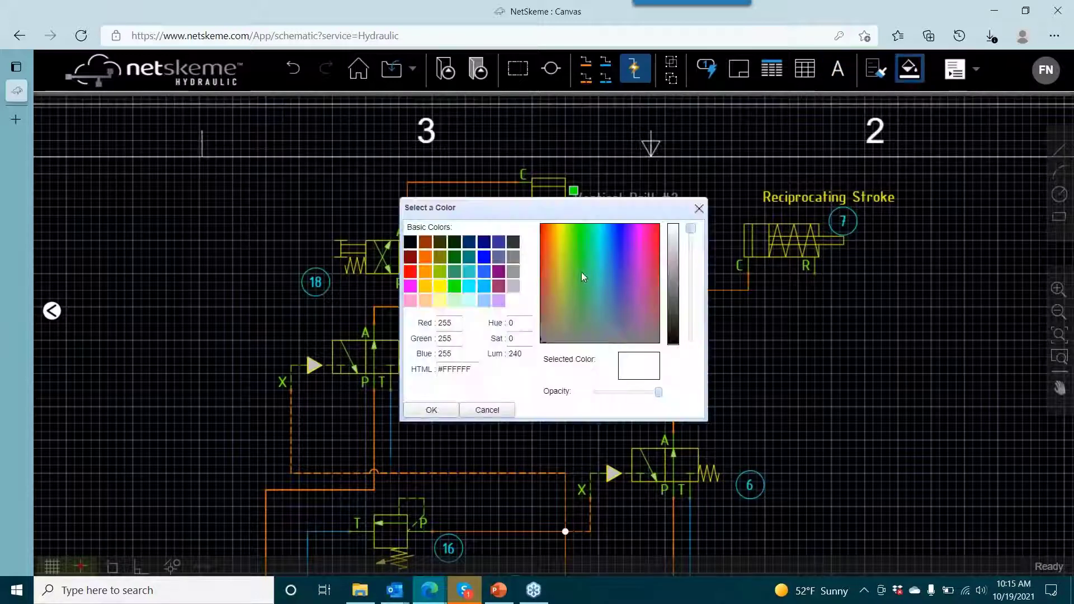
click(440, 286)
click(431, 410)
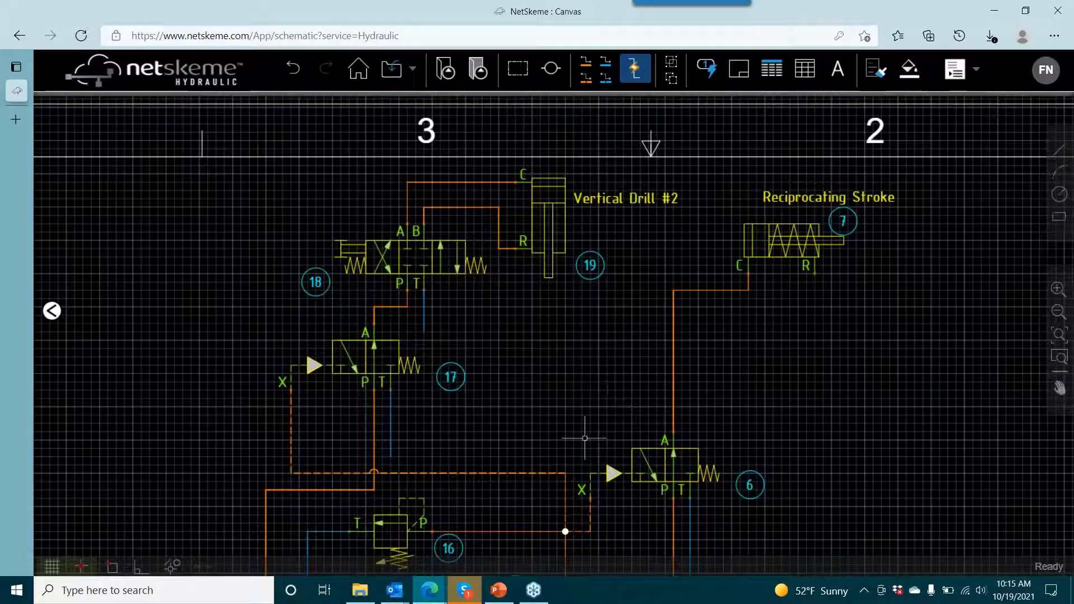
drag(667, 377, 791, 268)
scroll(549, 371, down, 2)
drag(550, 371, 737, 279)
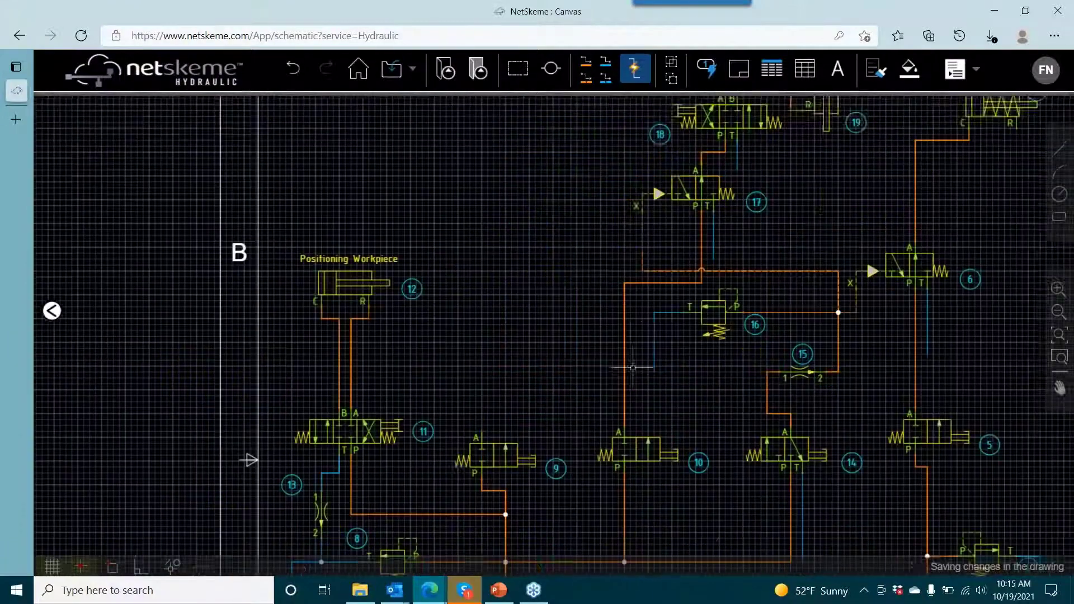
drag(633, 367, 653, 307)
scroll(505, 379, up, 2)
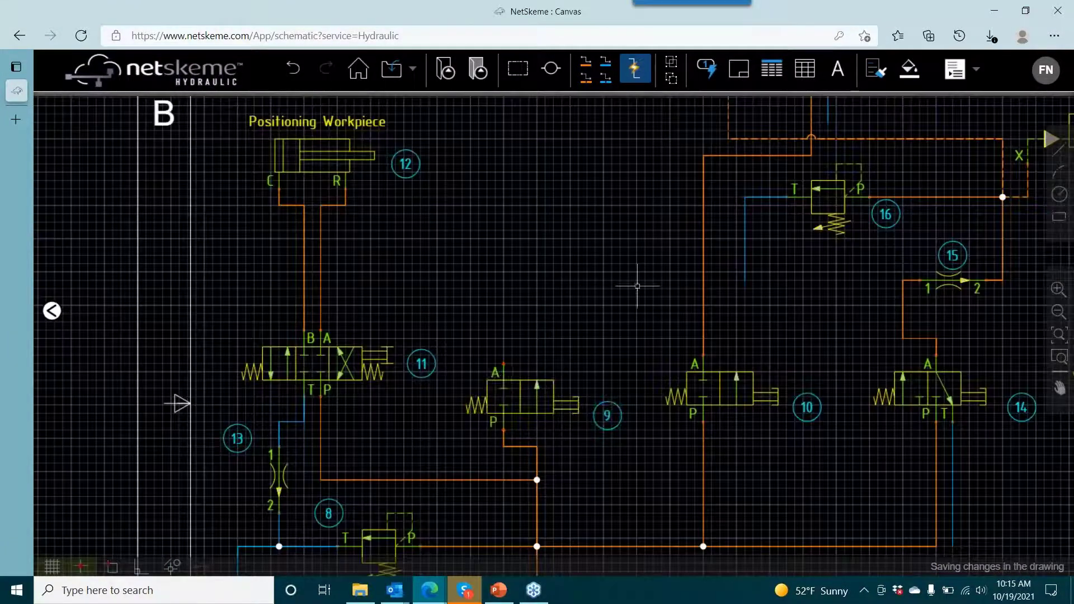
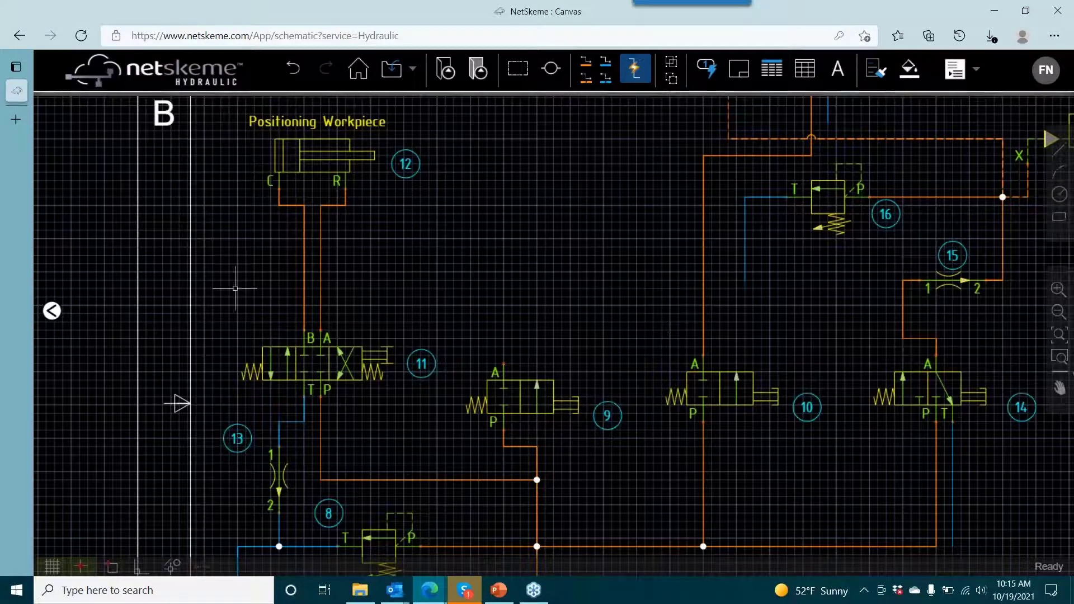
- Copy cylinder 12 twice, placing one copy beside valve 18 and the other directly above the original "Positioning Workpiece" cylinder
drag(563, 234, 523, 331)
right_click(285, 254)
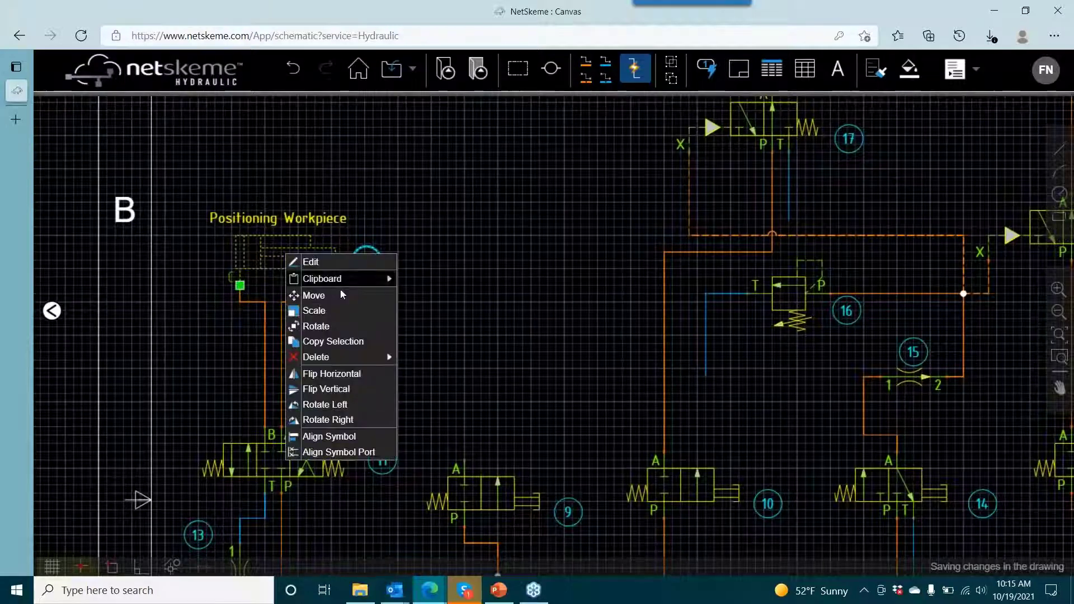
click(330, 341)
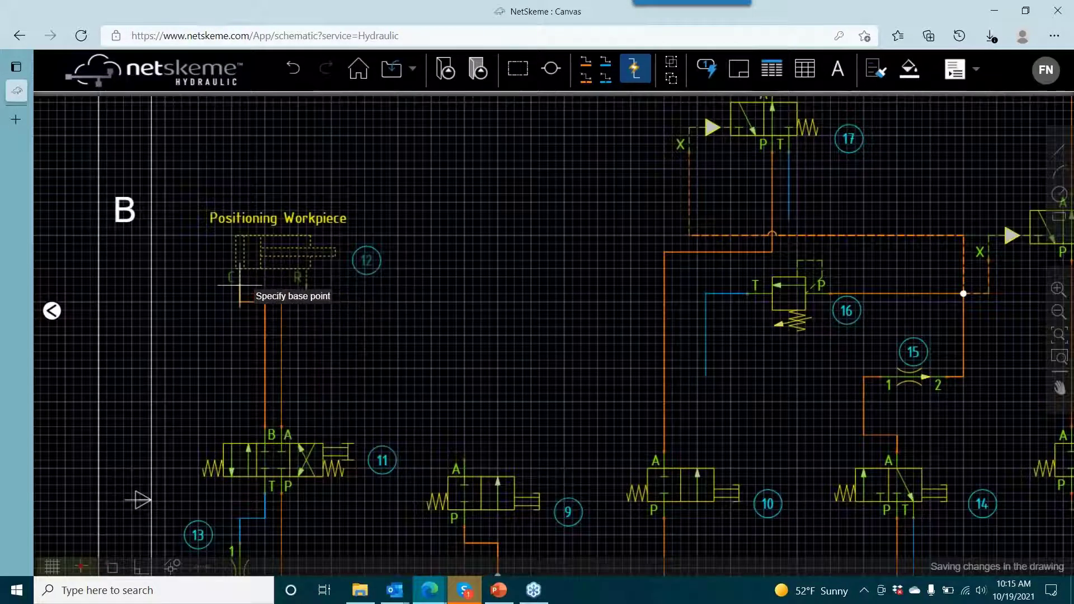
click(240, 285)
scroll(526, 201, up, 3)
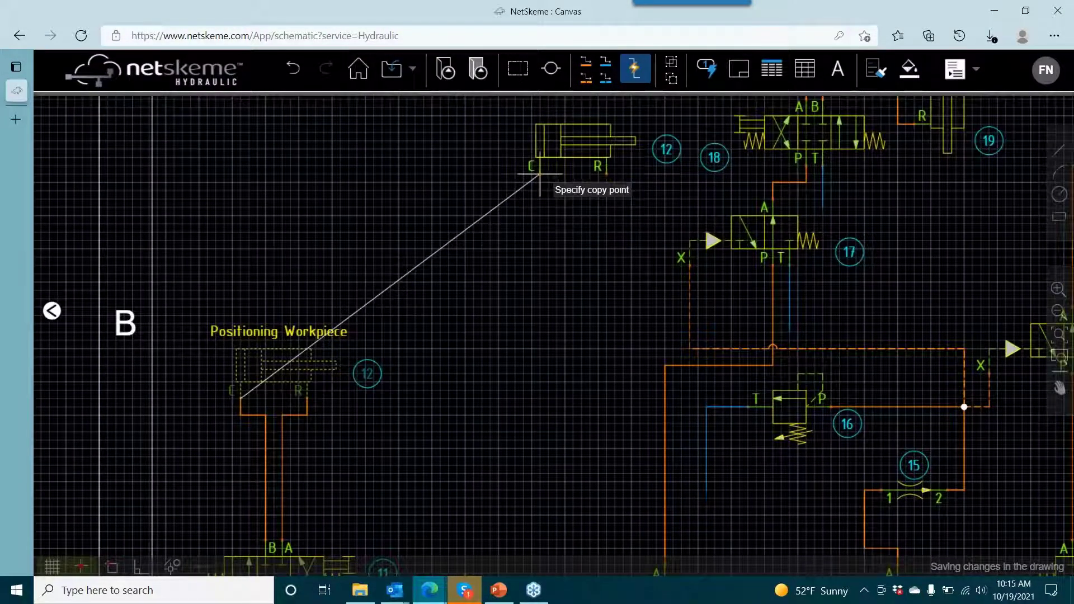
click(540, 174)
scroll(439, 211, up, 3)
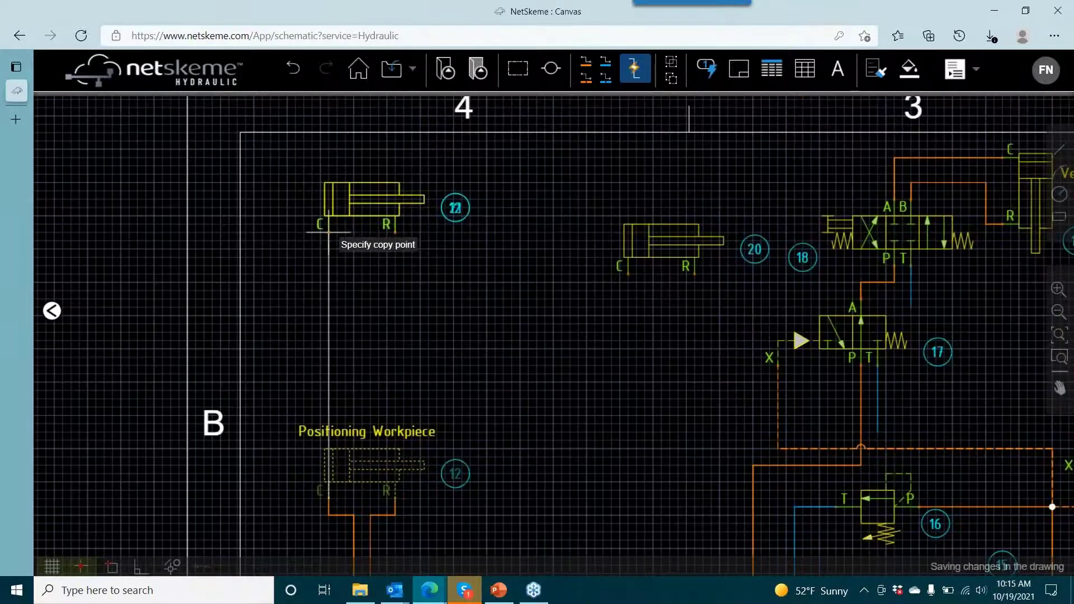
click(329, 232)
- Rotate cylinder 20 right so its rod points down, and flip cylinder 21 horizontally
click(660, 246)
right_click(661, 253)
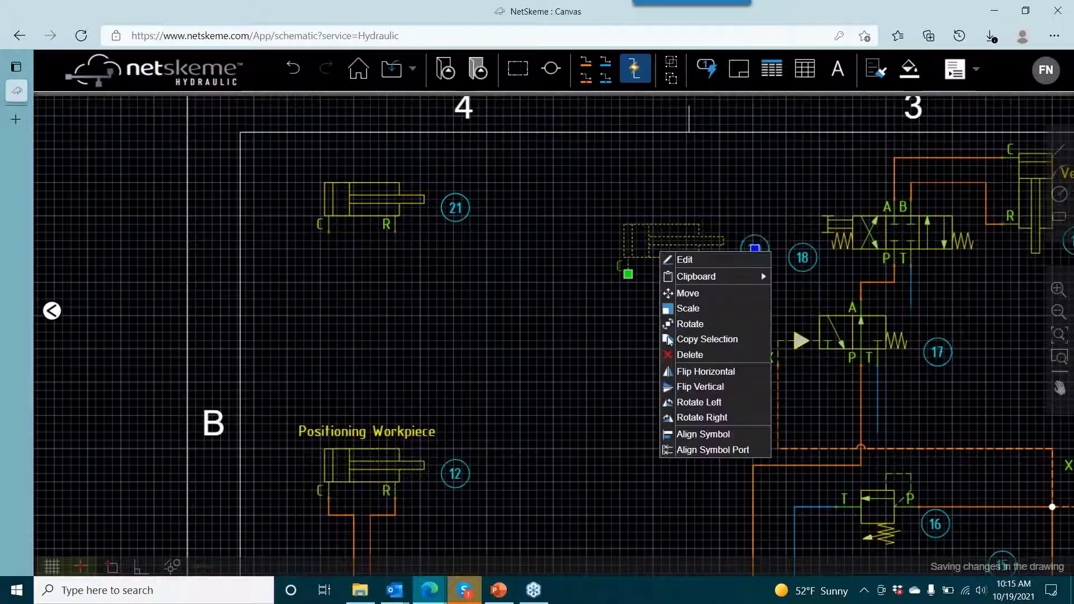
click(669, 416)
click(395, 184)
right_click(395, 185)
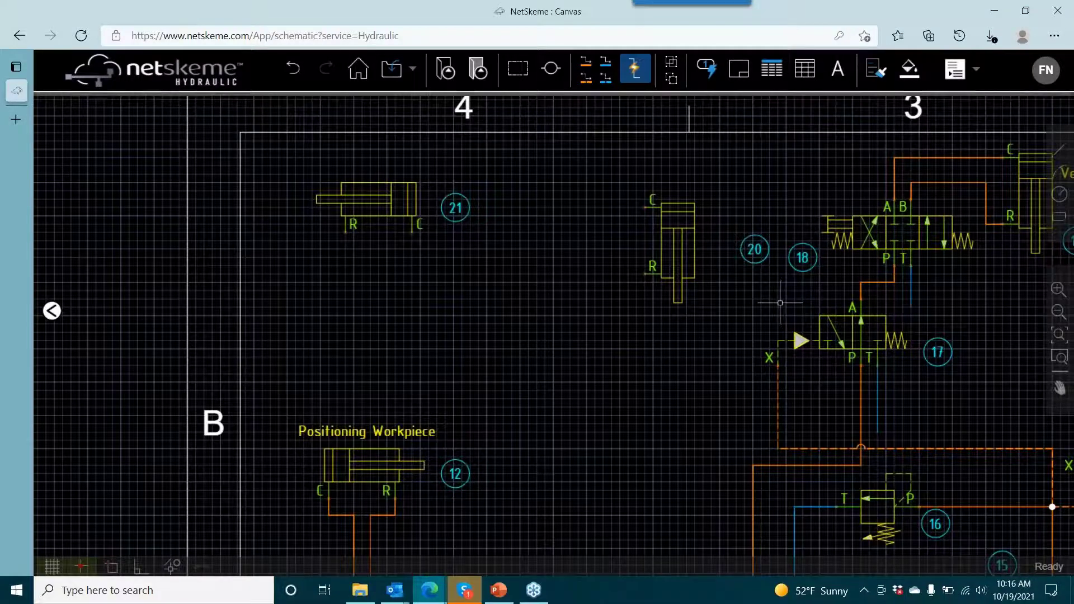
- Search the symbols for DG1V4-016 and insert the two-position valve without manifold, with parallel flow next to its manual actuator, above valve 9
click(51, 311)
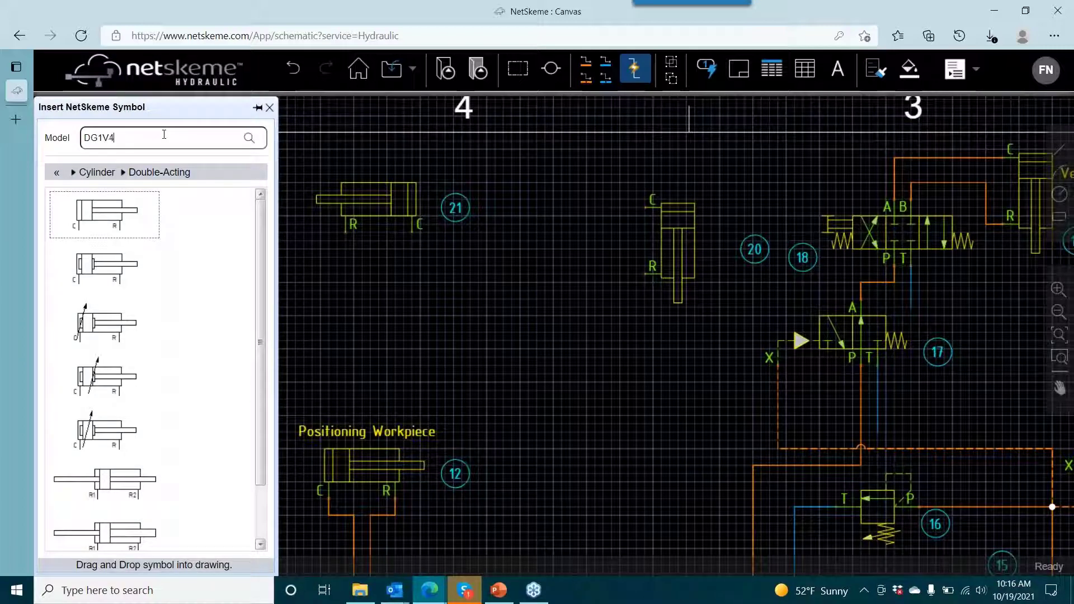
key(Return)
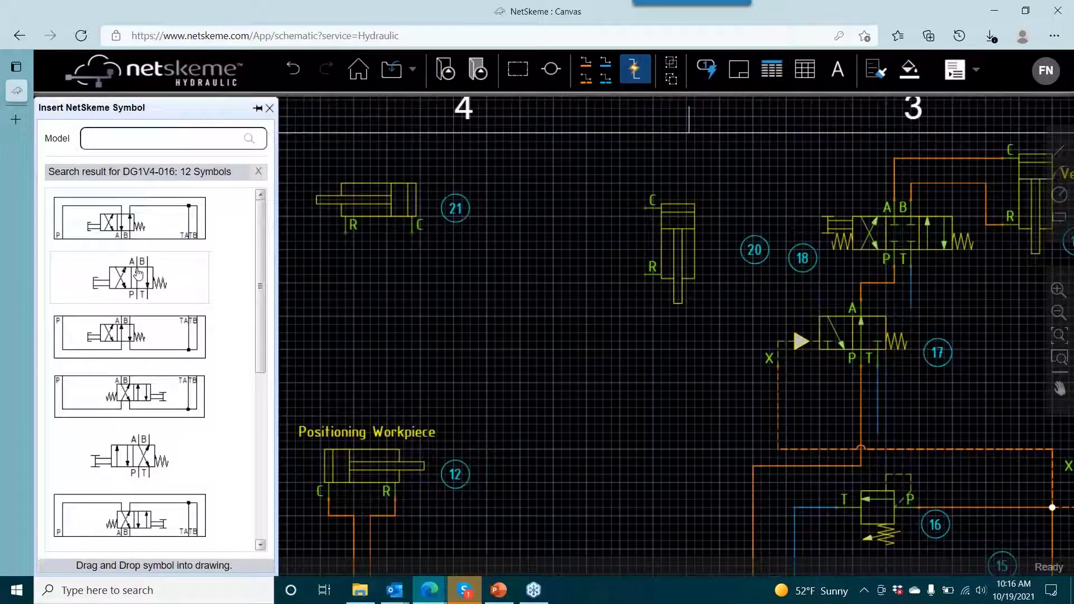
drag(150, 273, 511, 442)
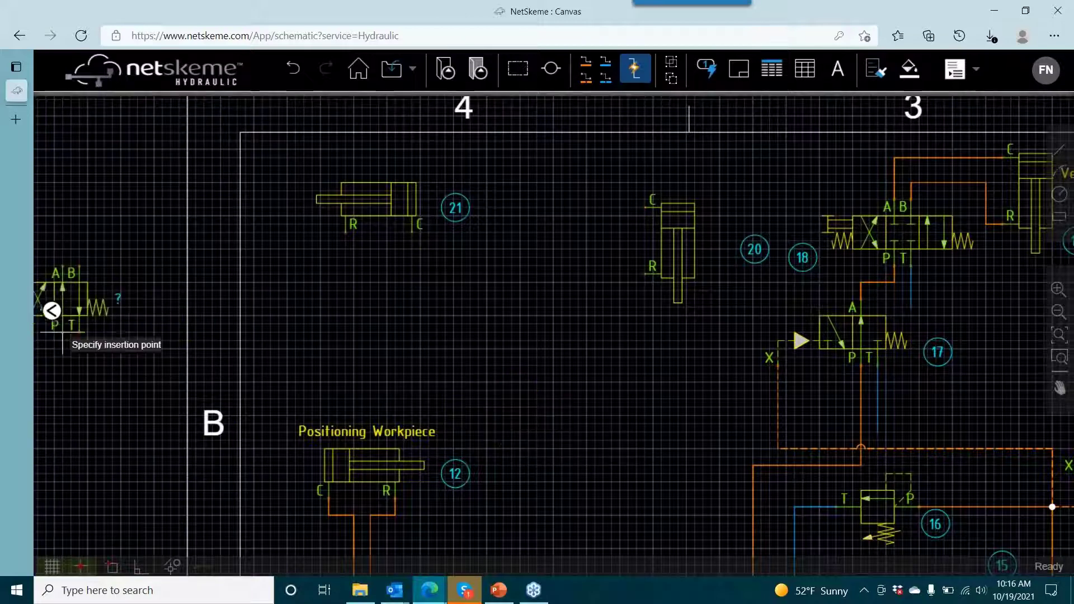
mouse_move(52, 311)
drag(155, 471, 532, 434)
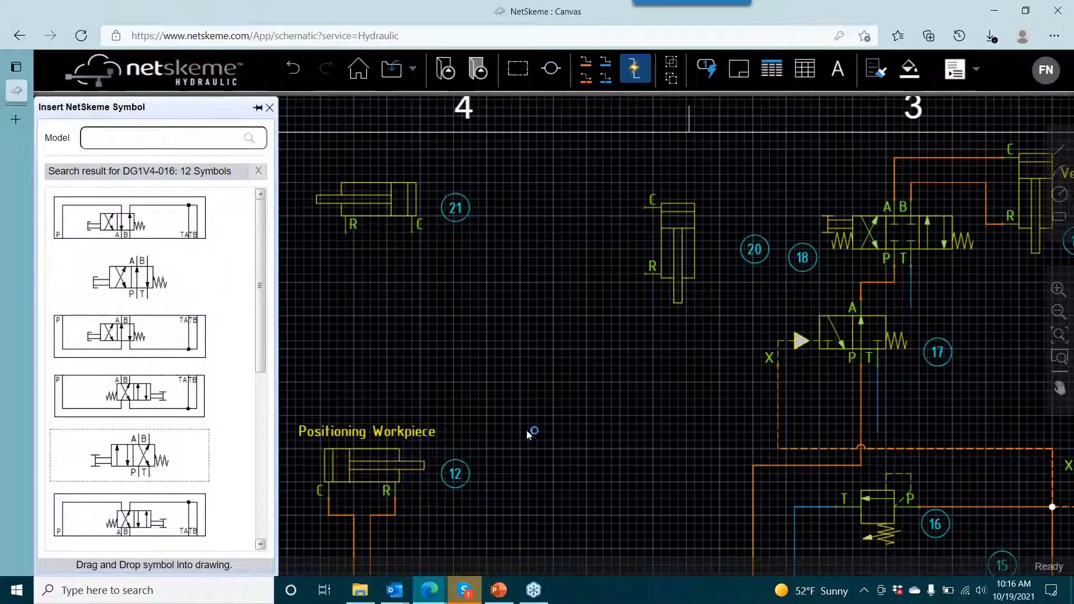
drag(553, 499, 510, 253)
click(510, 255)
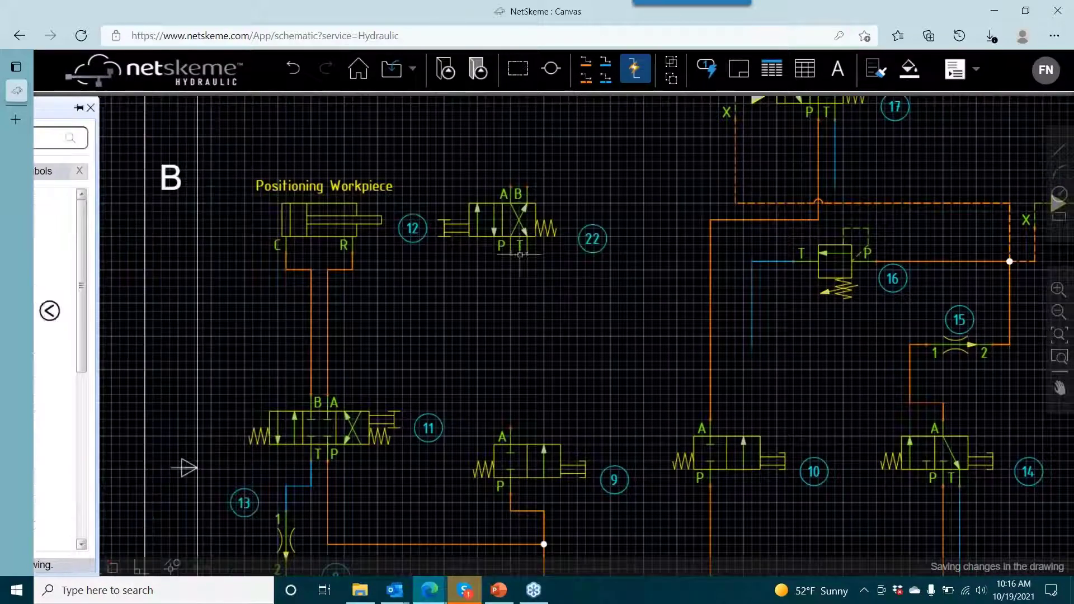
- Connect port A of valve 9 to port P of valve 22 with a pressure line
click(585, 62)
click(510, 428)
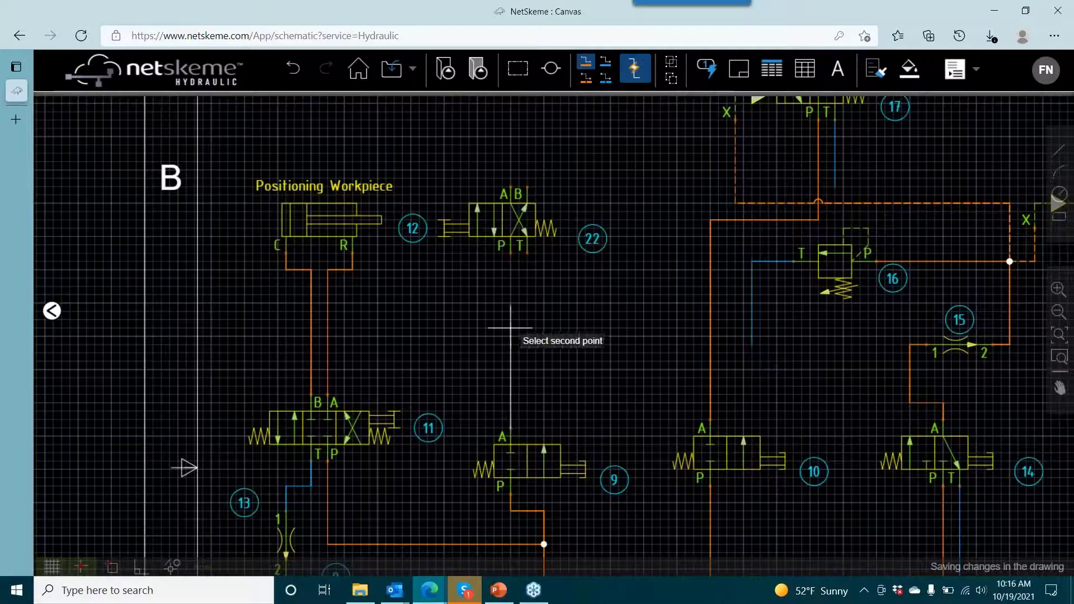
click(510, 252)
right_click(558, 298)
click(559, 299)
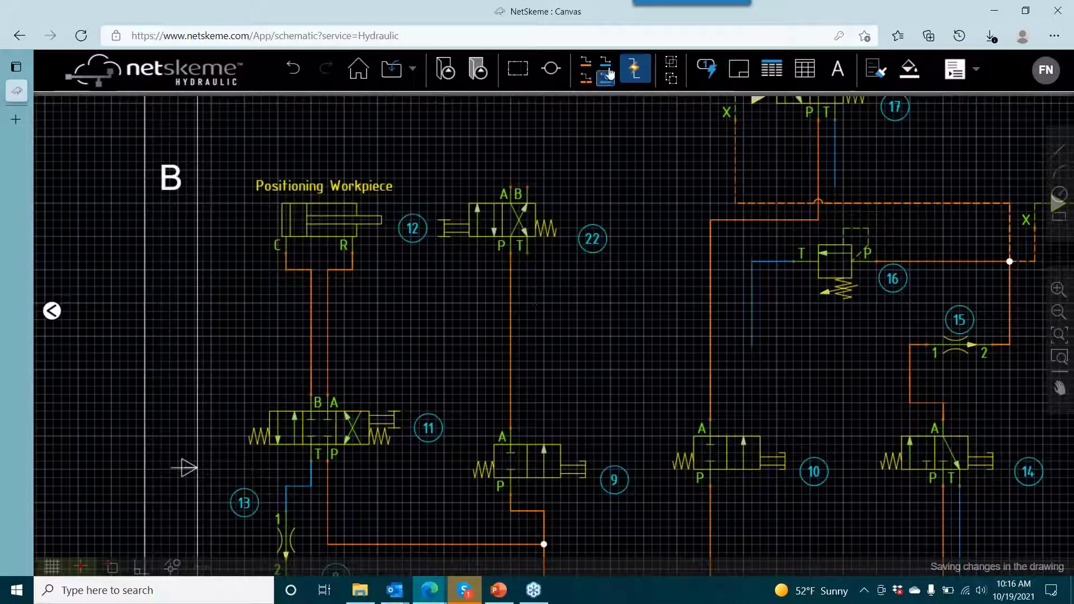
- Draw an open-ended reservoir line from port T of valve 22, running down and then sideways
click(606, 62)
click(527, 246)
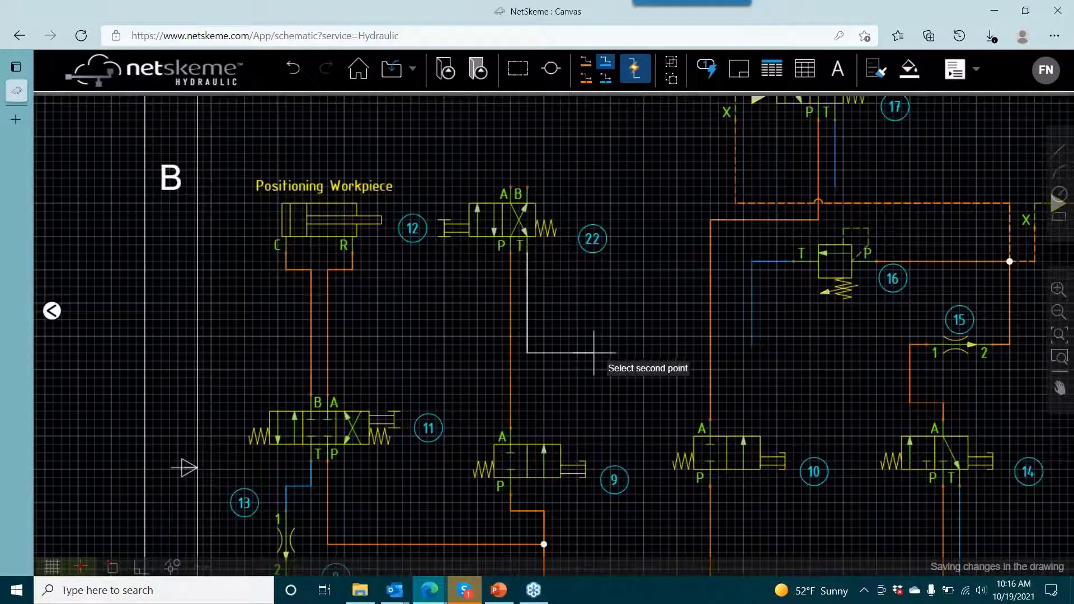
click(584, 337)
right_click(597, 356)
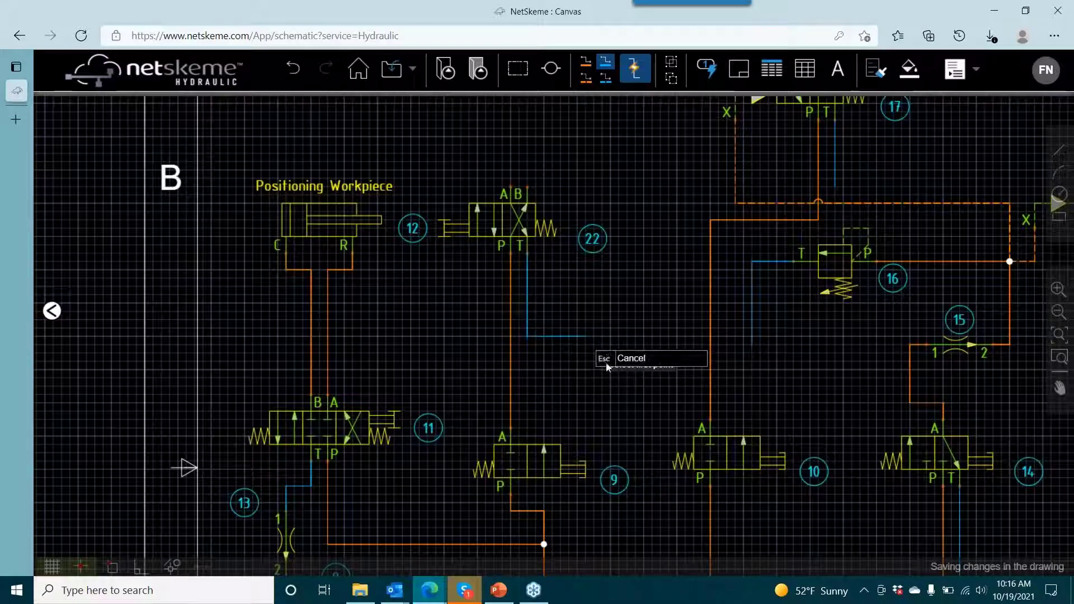
click(631, 359)
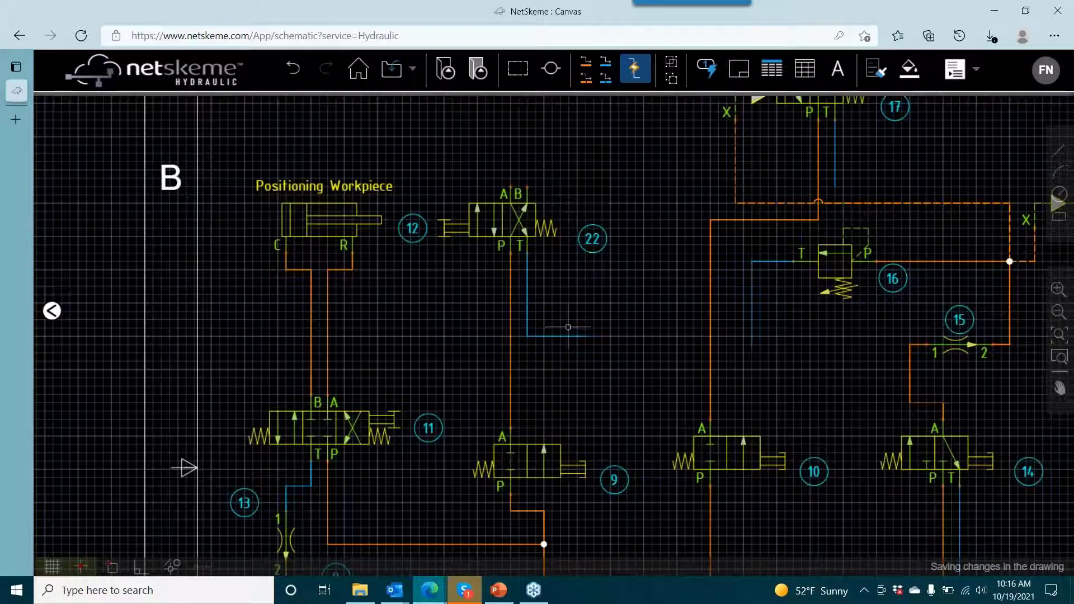
- Replace the bent reservoir line at port T of valve 22 with an open-ended one running straight down
click(641, 81)
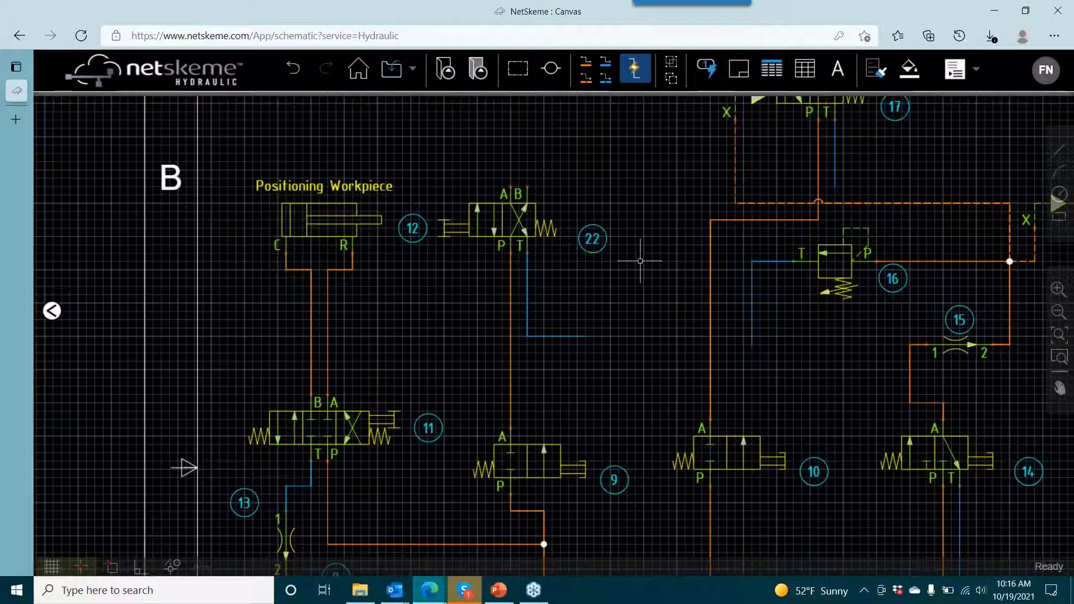
click(585, 336)
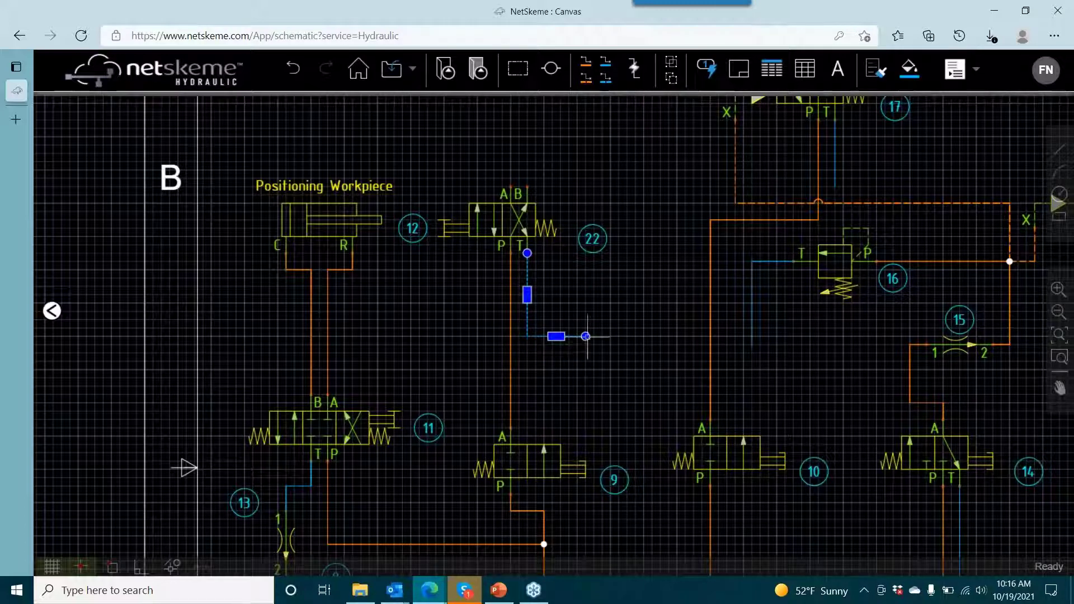
key(Delete)
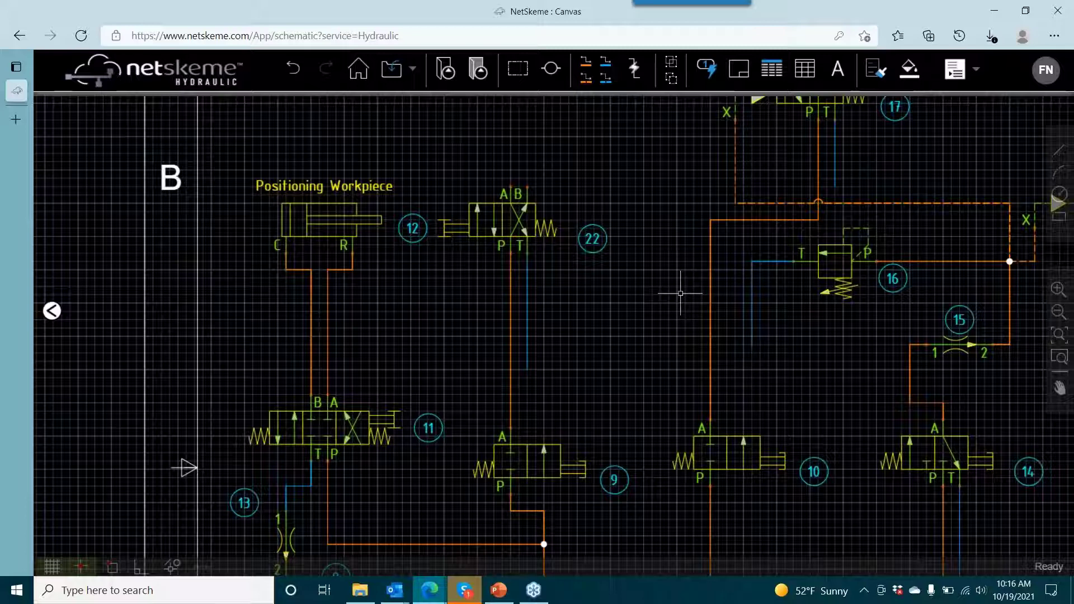
- Move valve 22 down in small increments to make room between it and the cylinders above
drag(649, 287, 656, 443)
drag(584, 316, 606, 329)
drag(665, 184, 681, 151)
click(554, 389)
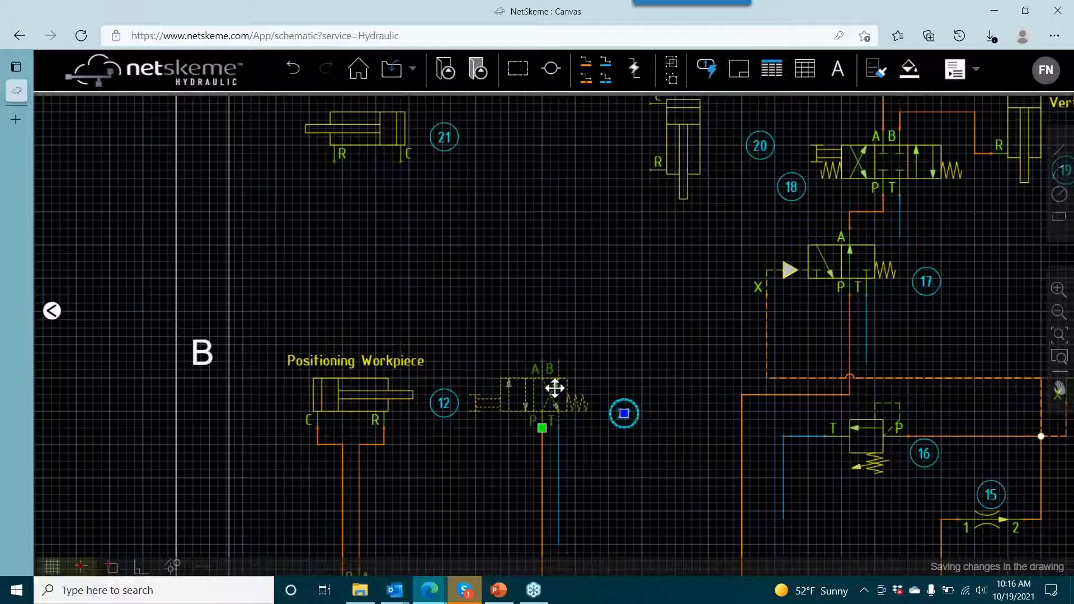
key(Down)
key(Down)
key(Down)
key(Down)
key(Down)
key(Down)
key(Down)
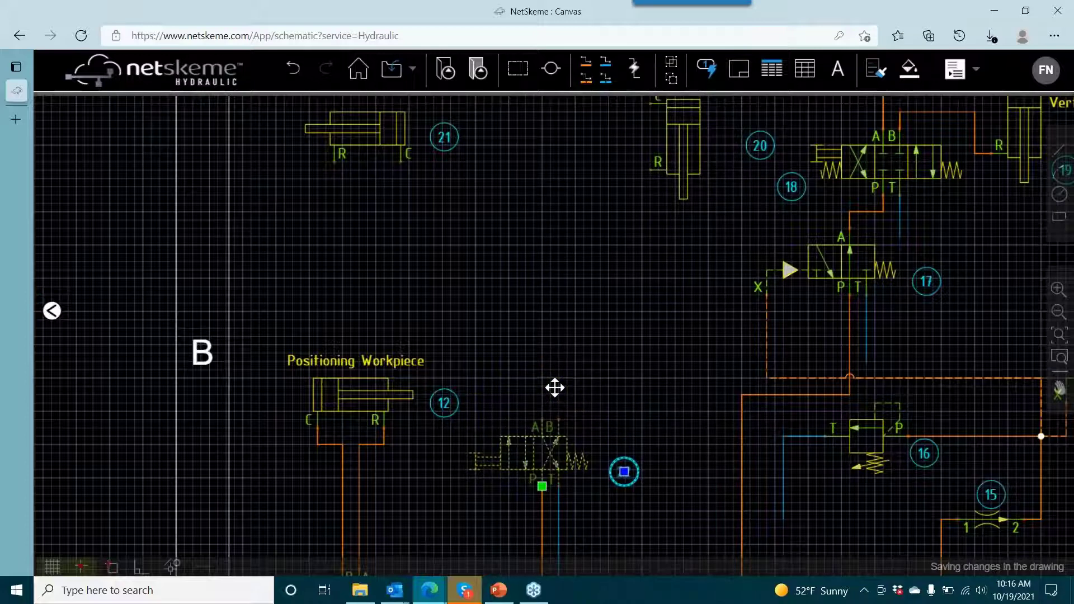
key(Escape)
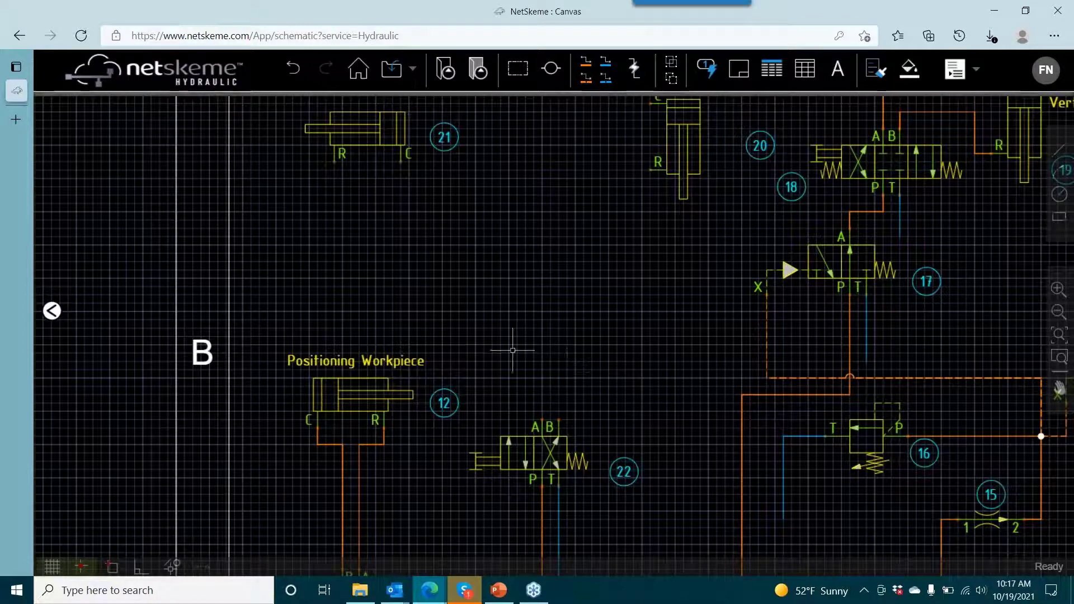
- Search the symbols for VOC130 and insert the version with a single pilot path from port 3 above valve 22
click(51, 311)
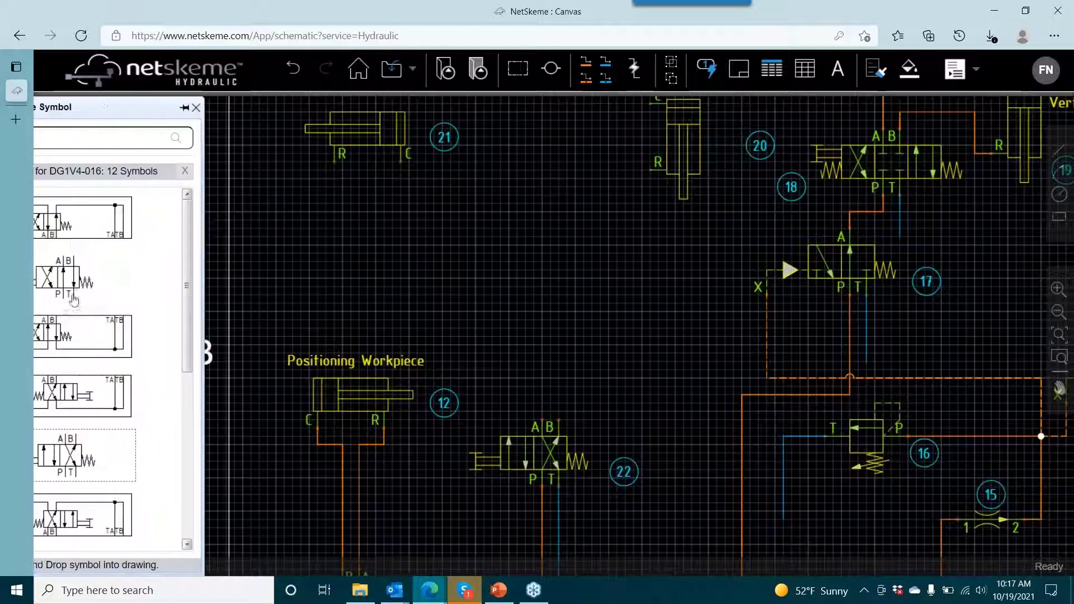
text(VOC130)
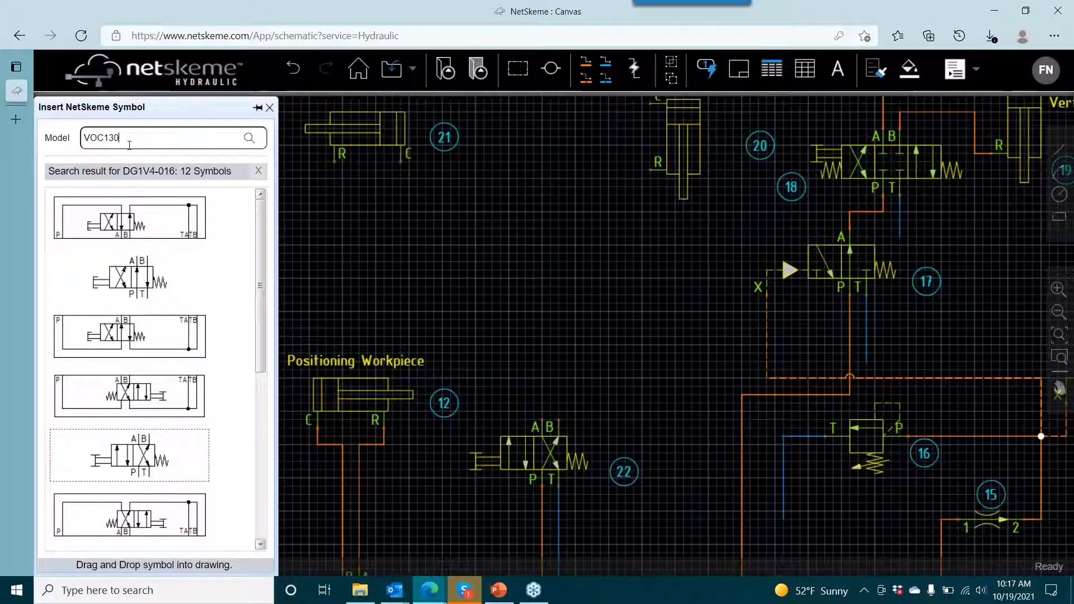
key(Return)
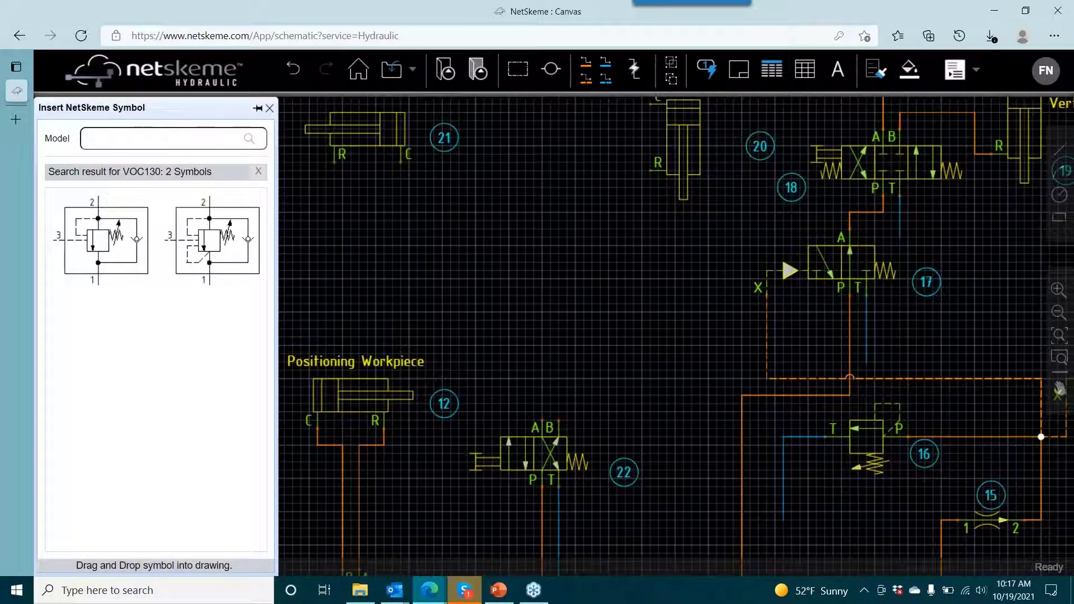
drag(123, 254, 588, 295)
- Copy valve 23 by its port 2 to a point directly below port R of cylinder 21
right_click(619, 321)
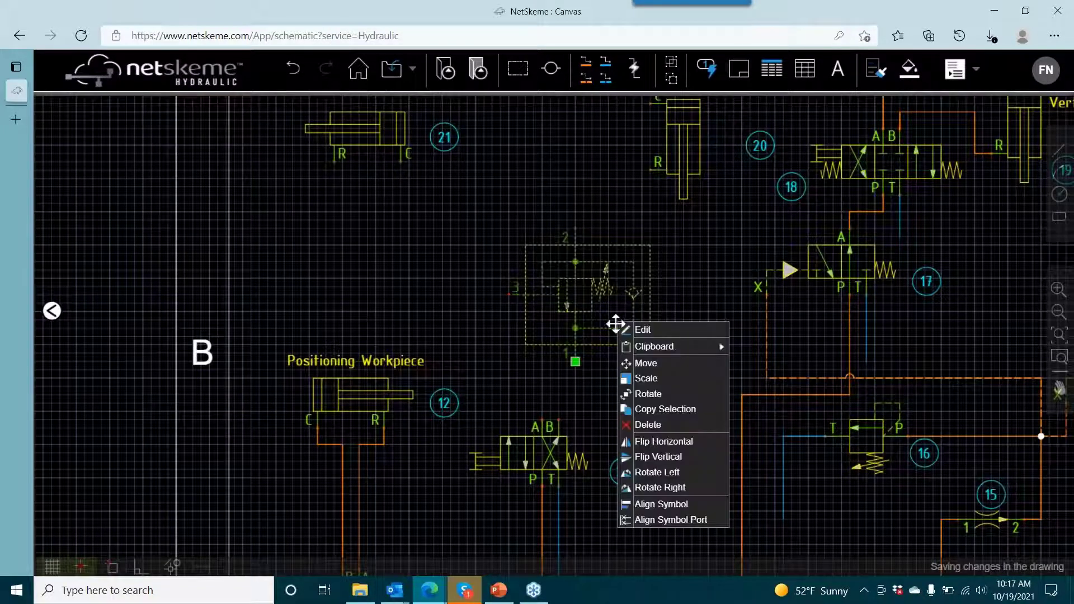
click(659, 408)
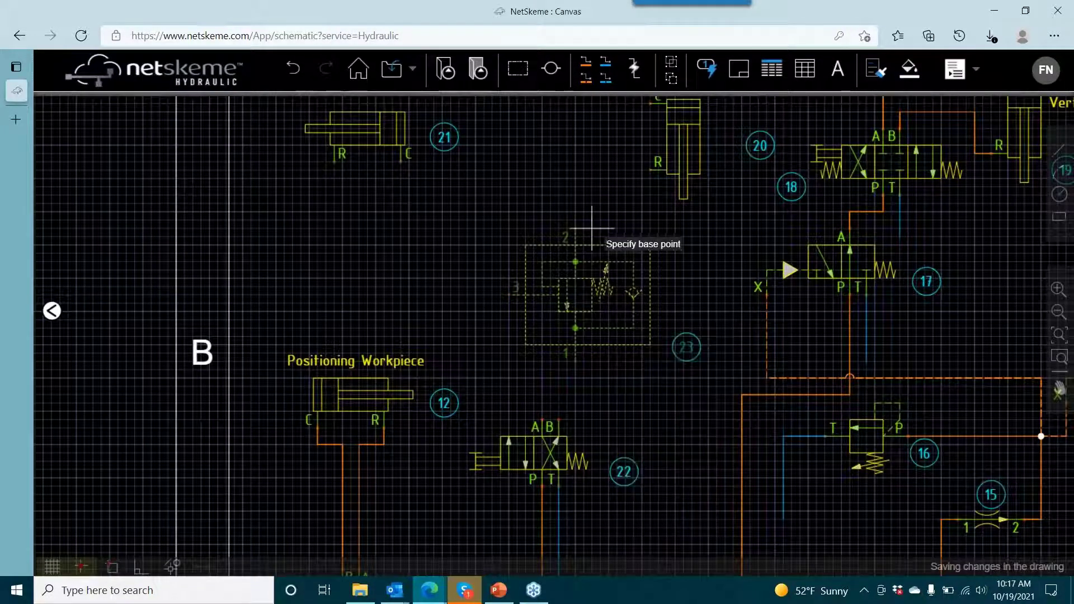
click(575, 228)
click(334, 196)
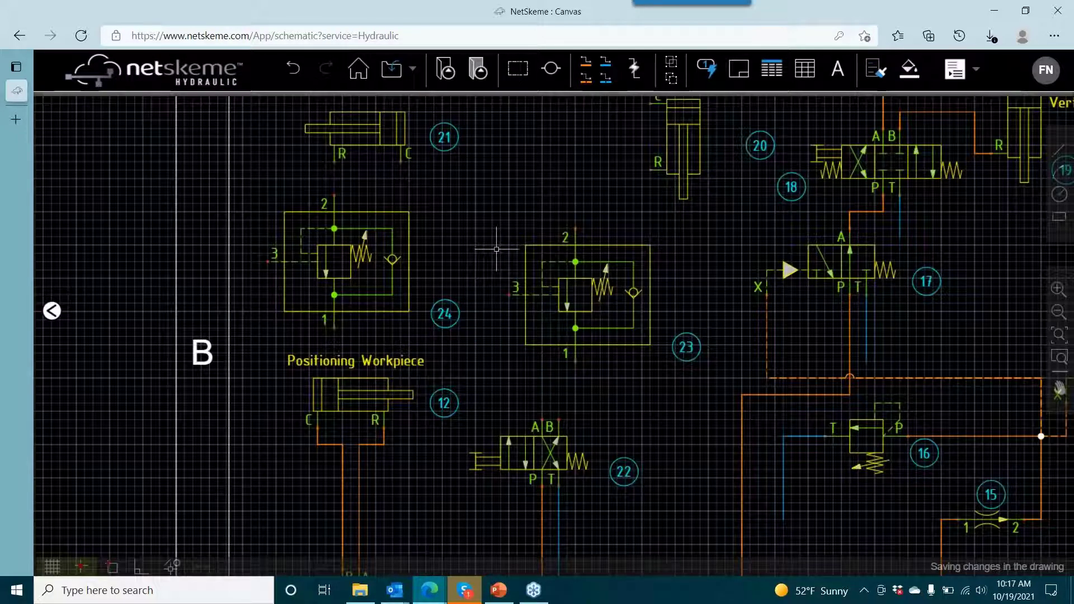
- Rotate valve 23 left so that its ports 1 and 2 lie horizontally
scroll(530, 265, down, 5)
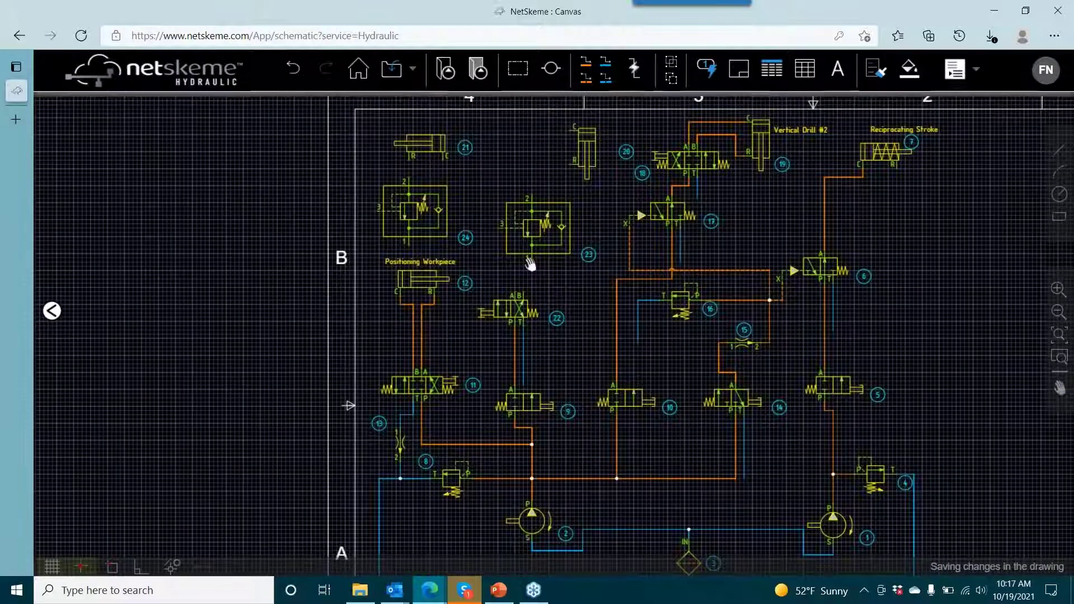
drag(530, 264, 482, 233)
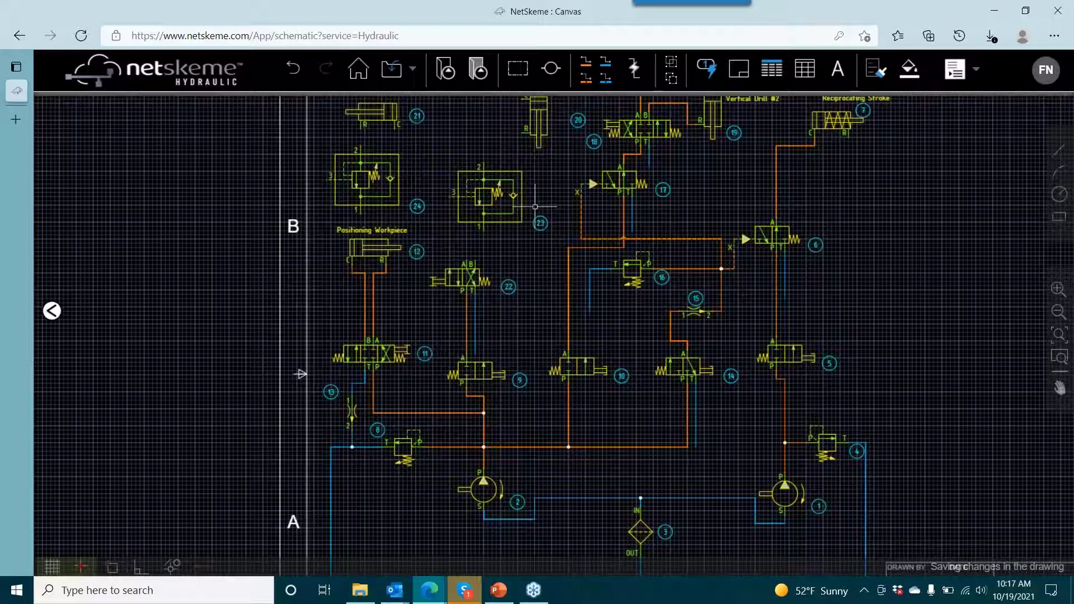
click(493, 199)
right_click(485, 199)
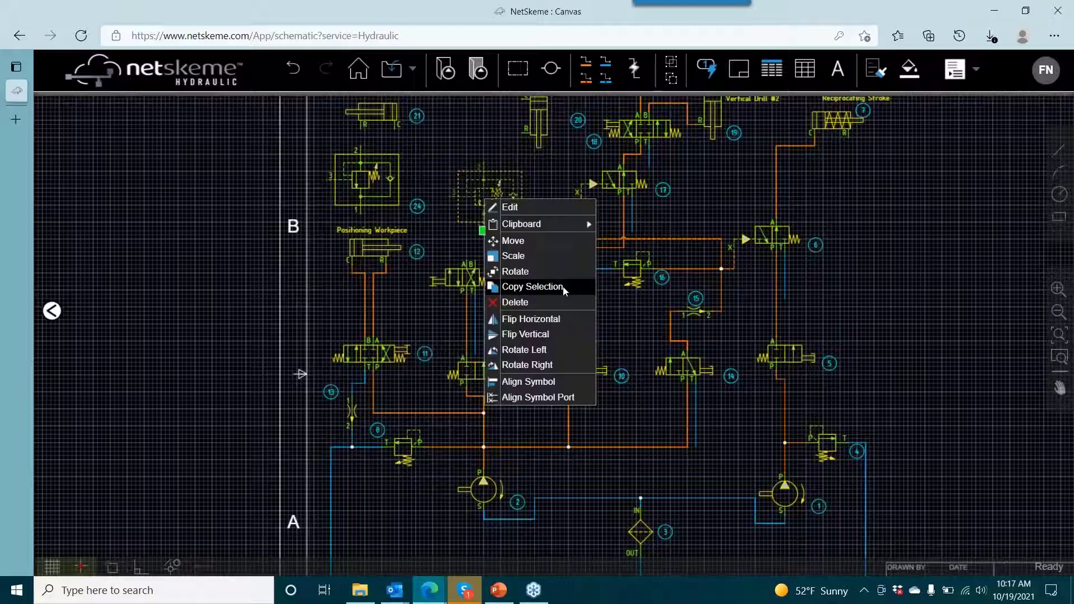
click(551, 350)
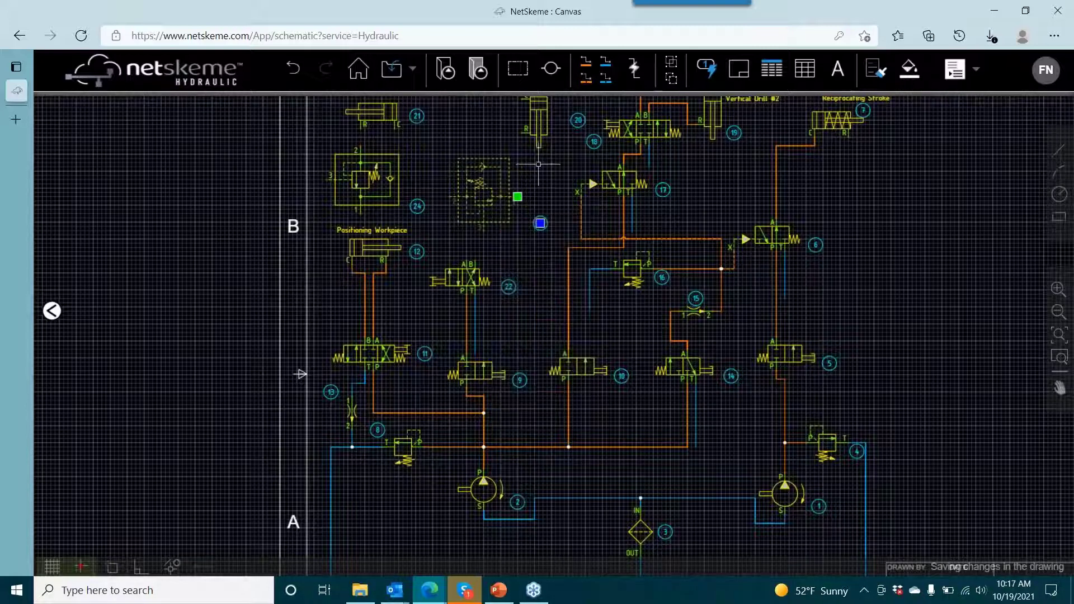
click(562, 176)
- Move the horizontal run of the reservoir return line below filter 3 up, away from the sheet border
drag(584, 252, 662, 329)
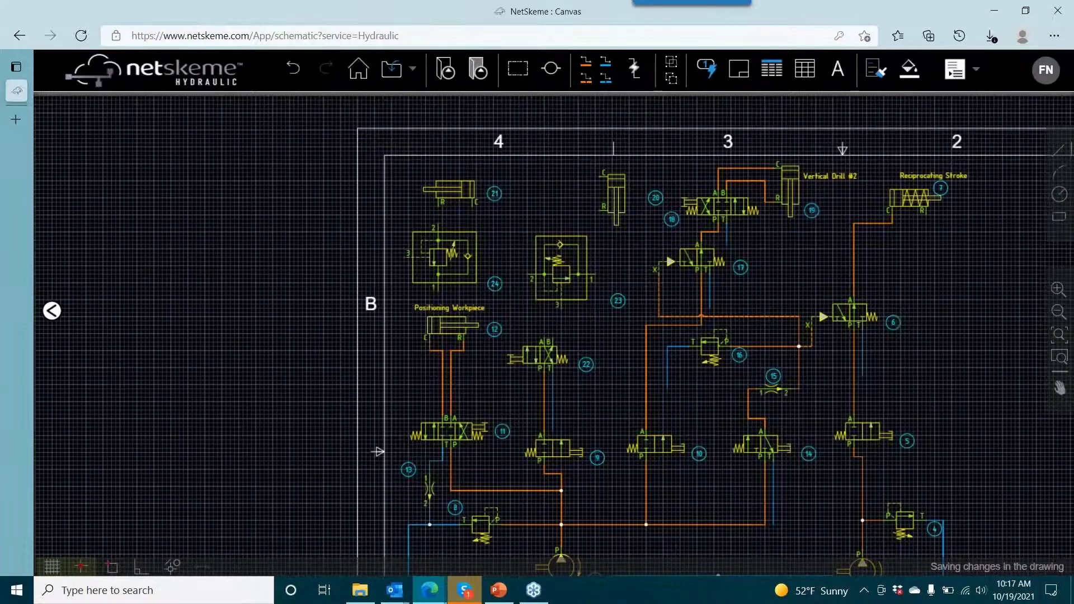
drag(526, 211, 432, 154)
scroll(559, 335, down, 3)
drag(560, 338, 469, 201)
click(545, 382)
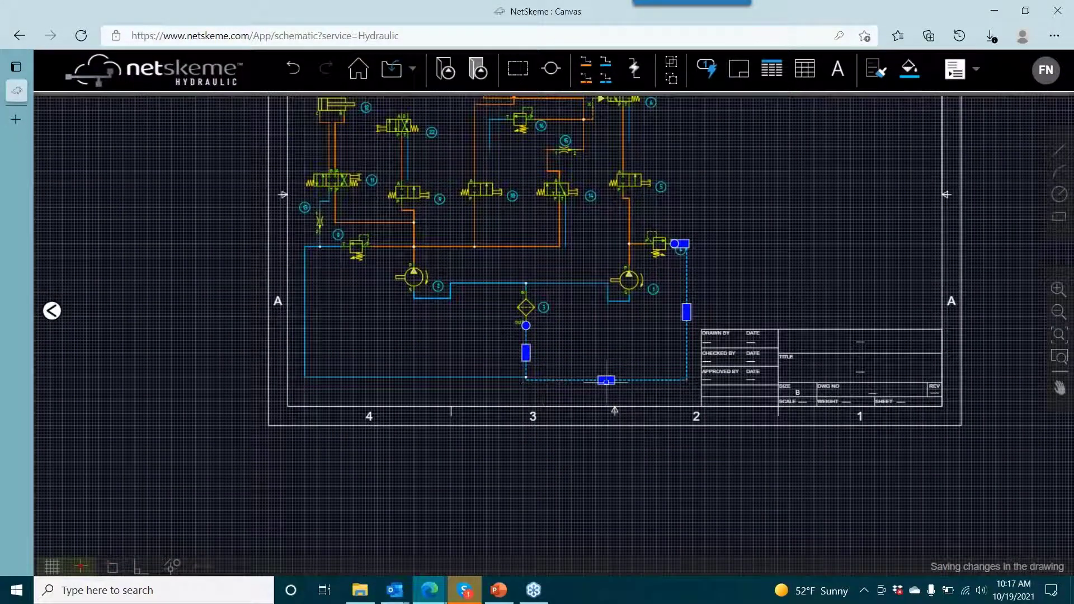
drag(606, 381, 607, 350)
click(541, 426)
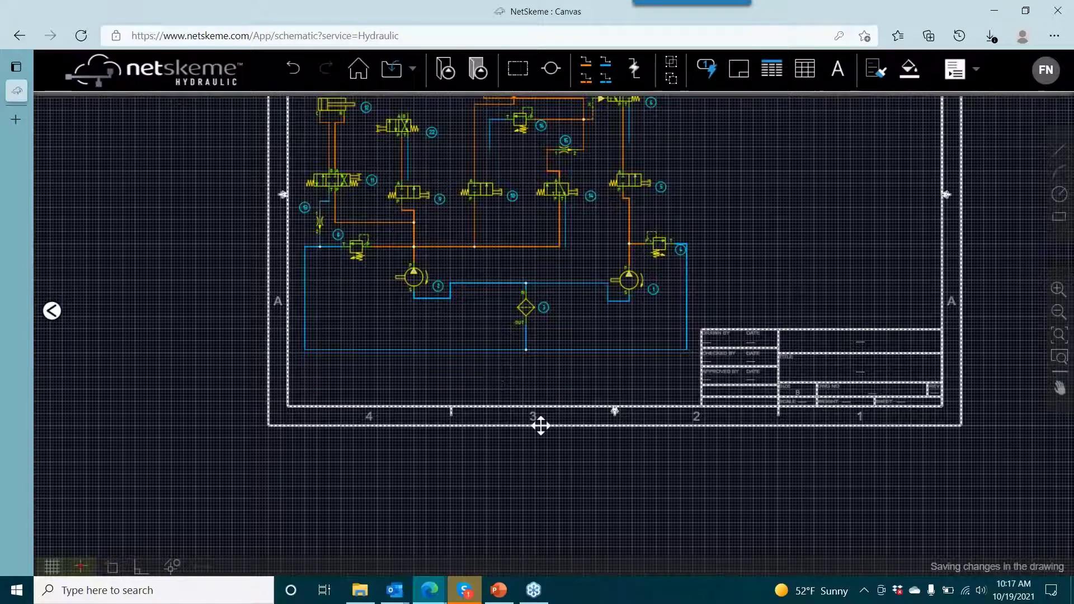
- Move the sheet border up so its lower edge sits closer below the reservoir return line
drag(540, 426, 542, 388)
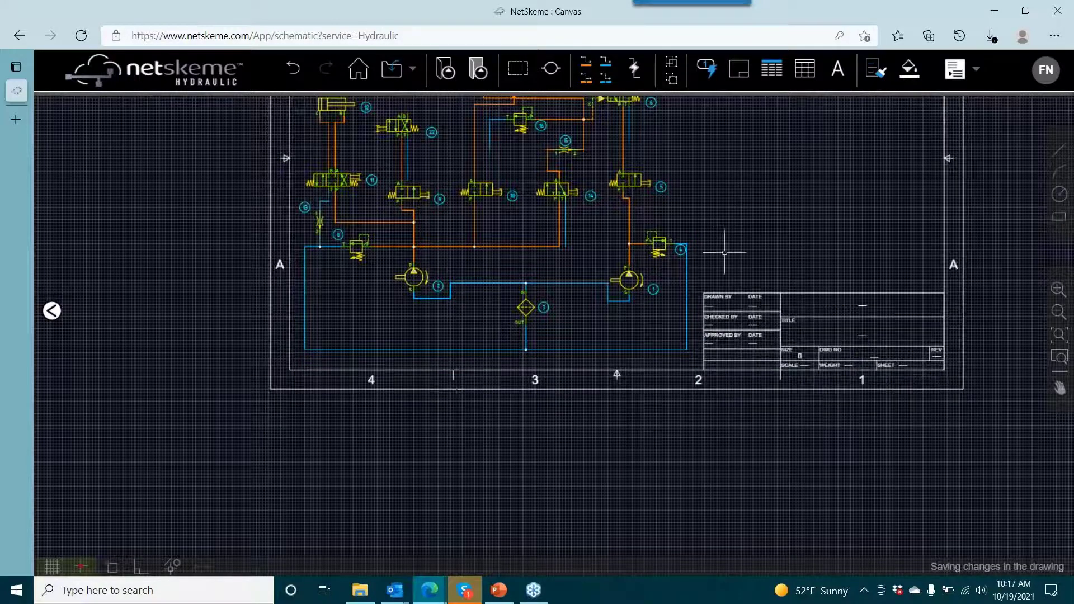
mouse_move(489, 244)
mouse_down()
mouse_move(533, 370)
mouse_move(592, 482)
mouse_up()
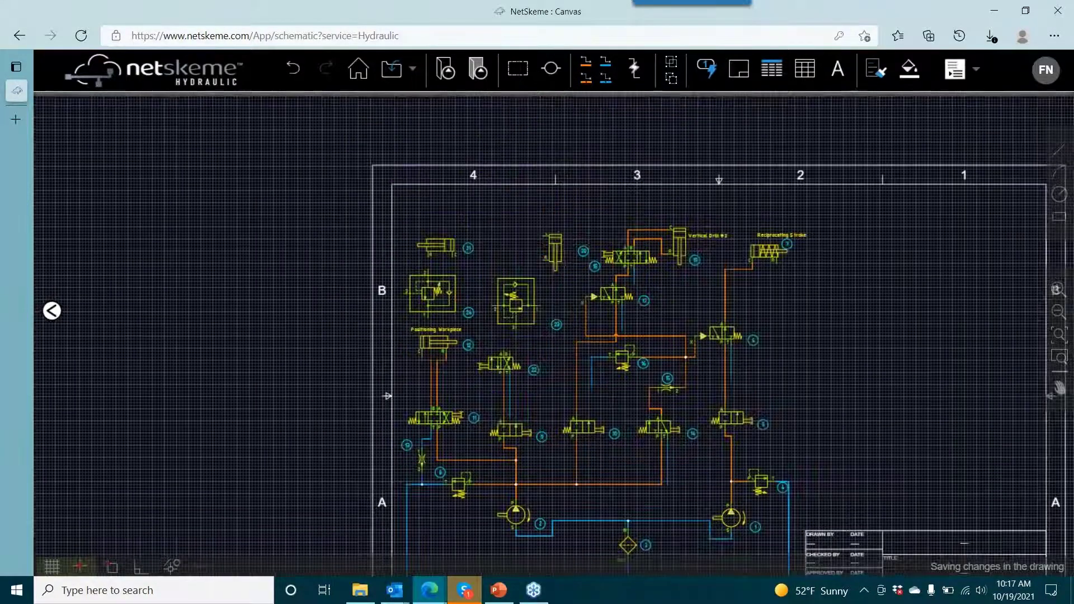
- Move cylinder 20 up by its port C, closer to the upper sheet border
scroll(565, 246, up, 5)
scroll(464, 251, down, 1)
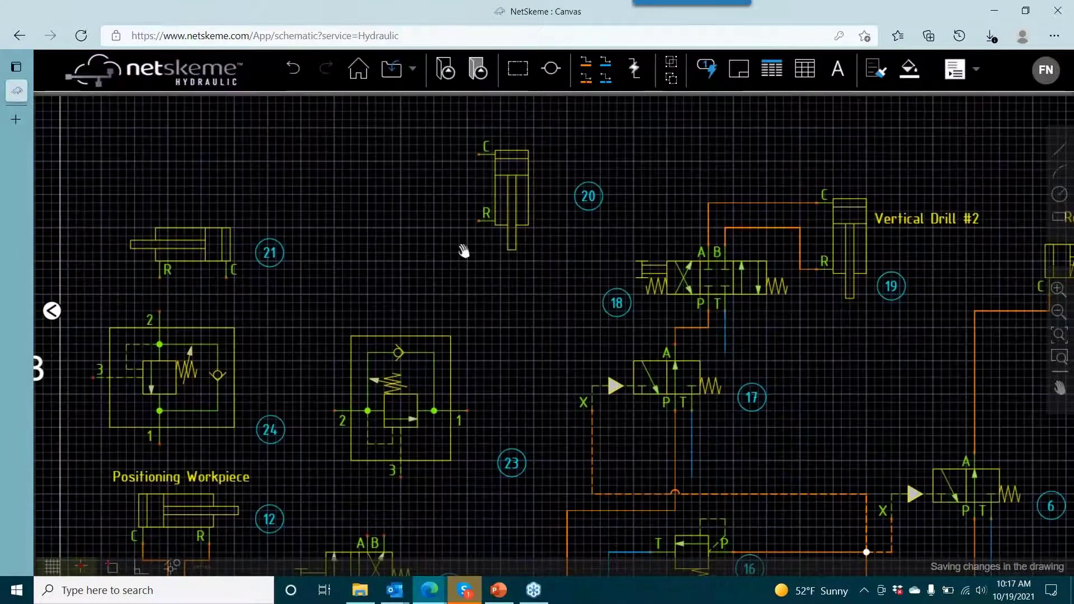
drag(464, 251, 526, 304)
click(558, 224)
click(541, 207)
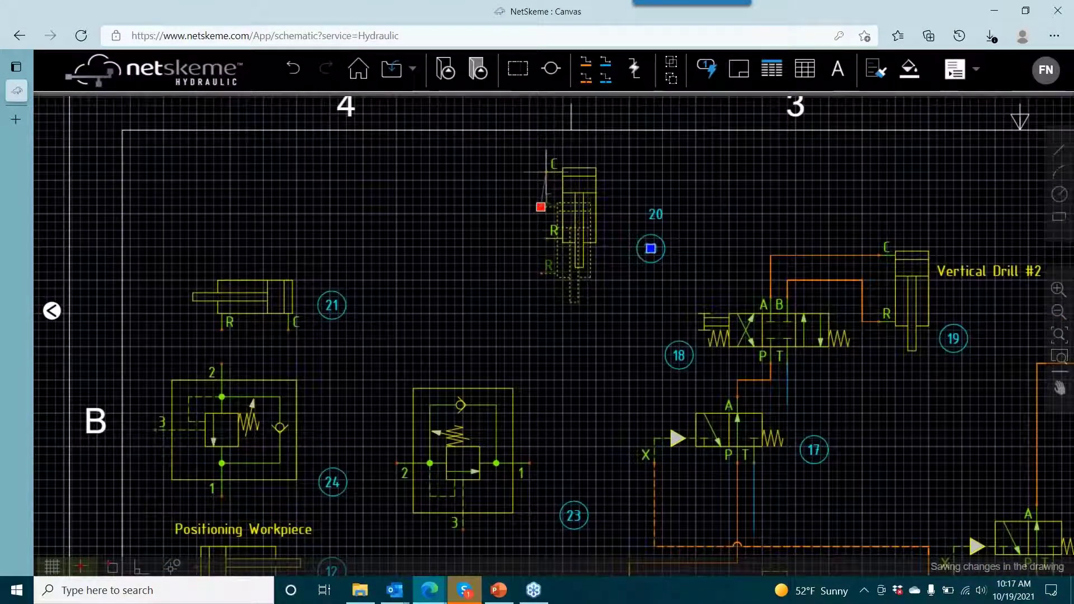
click(546, 171)
key(Escape)
- Move cylinder 21 straight up by its port C to just below the upper sheet border
click(286, 324)
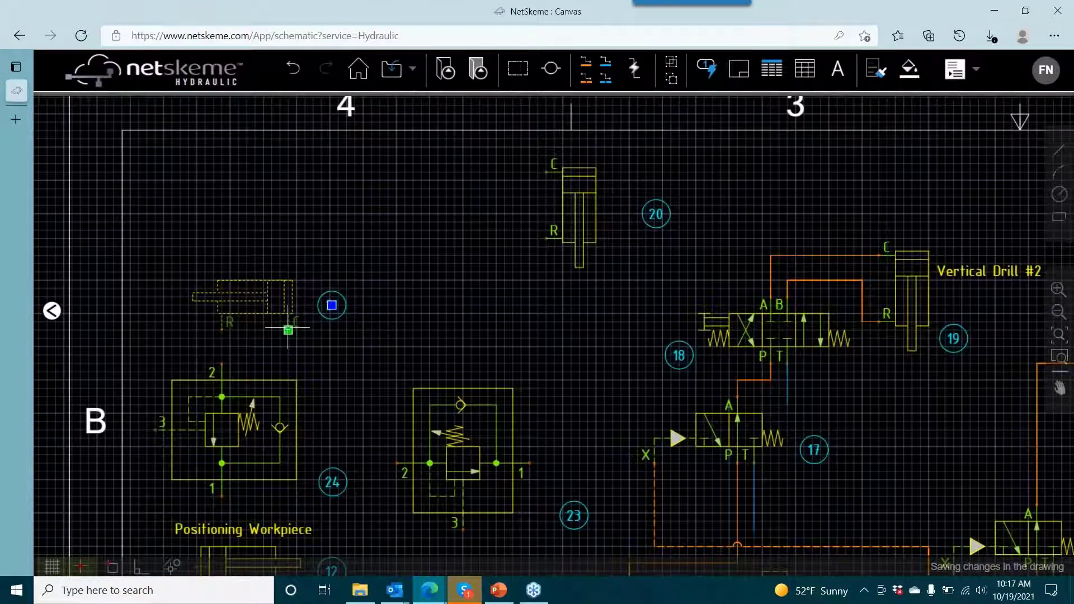
click(289, 330)
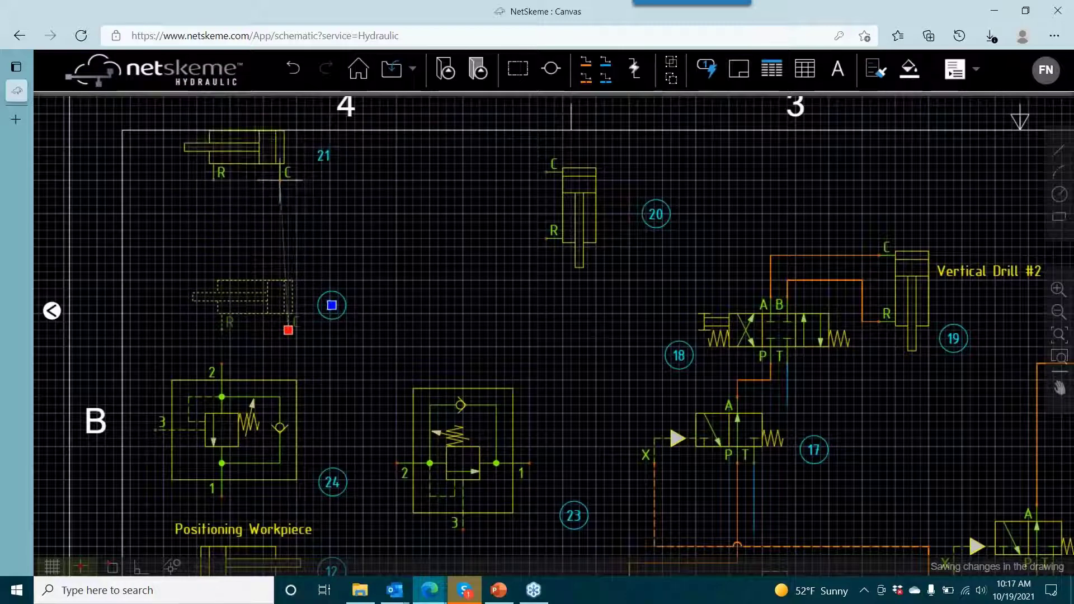
click(280, 180)
key(Escape)
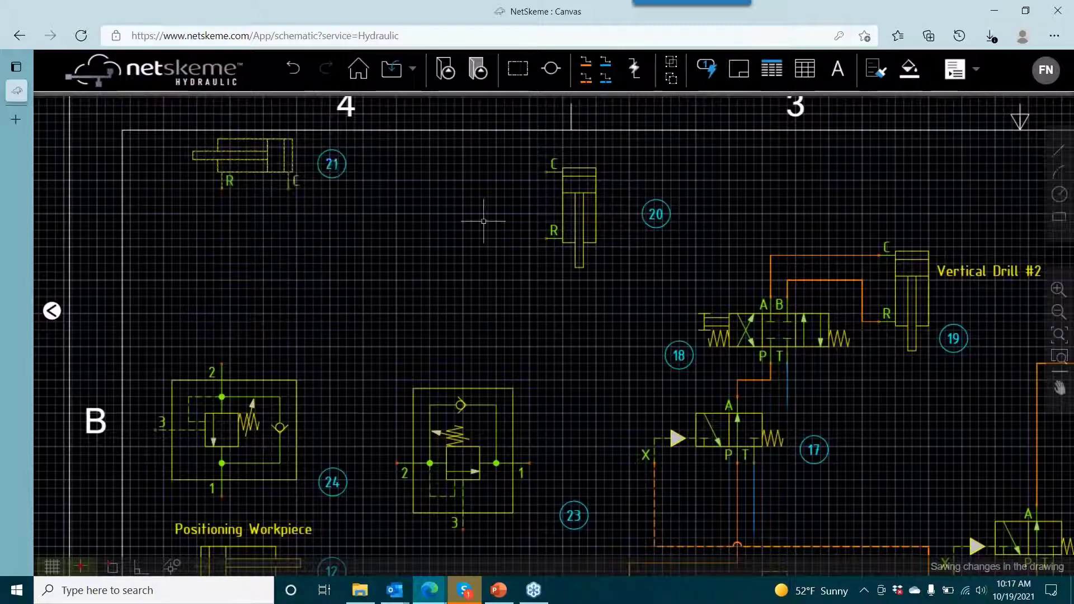
- Shift cylinder 20 slightly right and up beneath the upper sheet border
click(462, 437)
key(Escape)
click(581, 188)
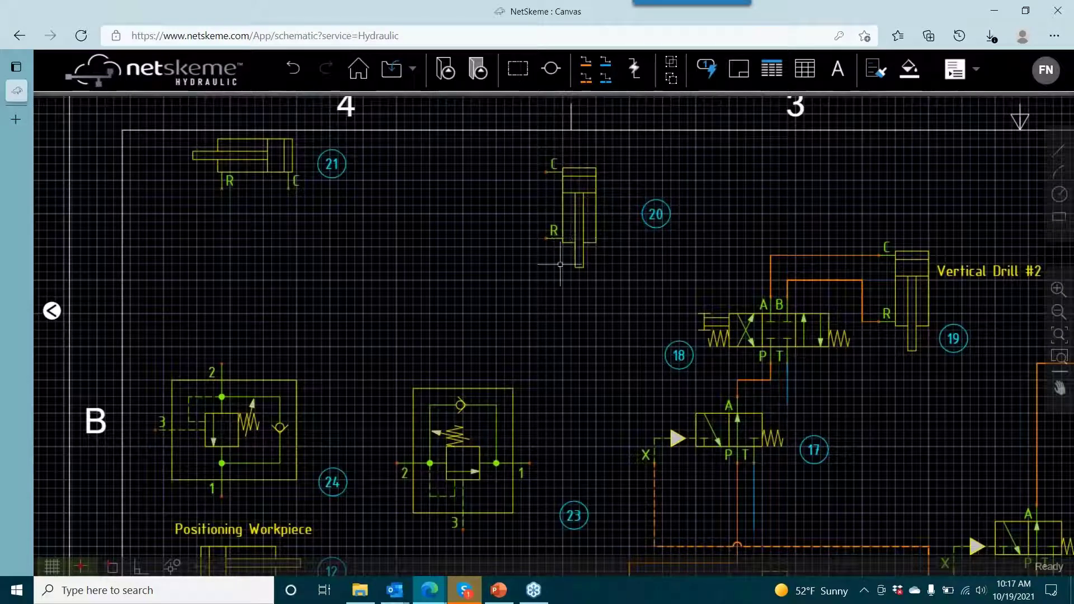
mouse_move(591, 203)
mouse_down()
mouse_move(377, 313)
mouse_move(427, 249)
mouse_move(408, 280)
mouse_move(590, 211)
mouse_move(554, 174)
mouse_move(562, 164)
mouse_up()
key(Escape)
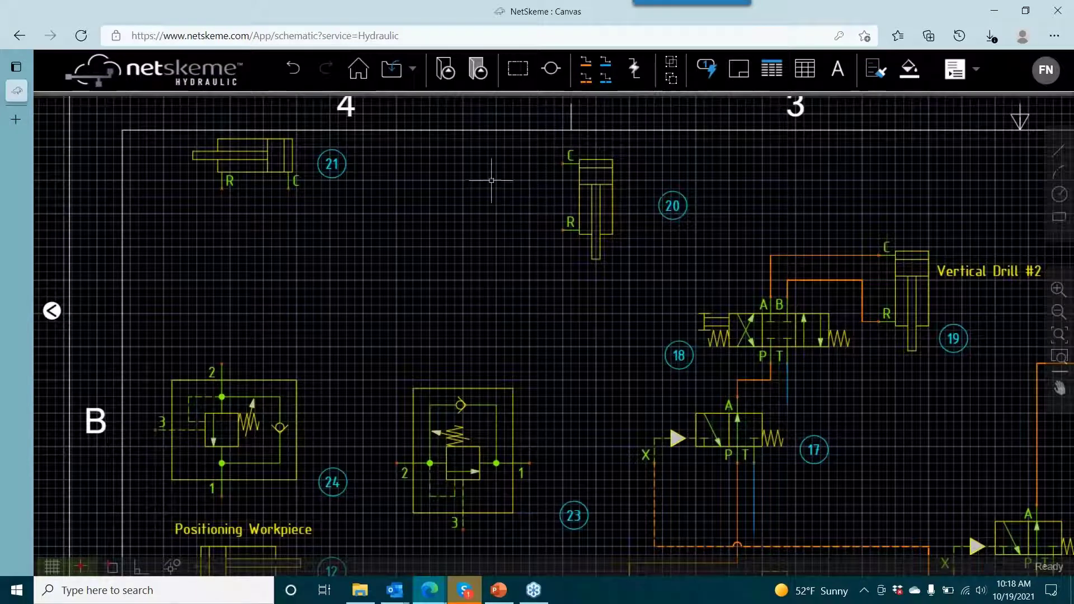
- Move valve 23 up and right, and draw a pressure line from port A of valve 22 to port 2 of valve 23
drag(576, 394, 626, 289)
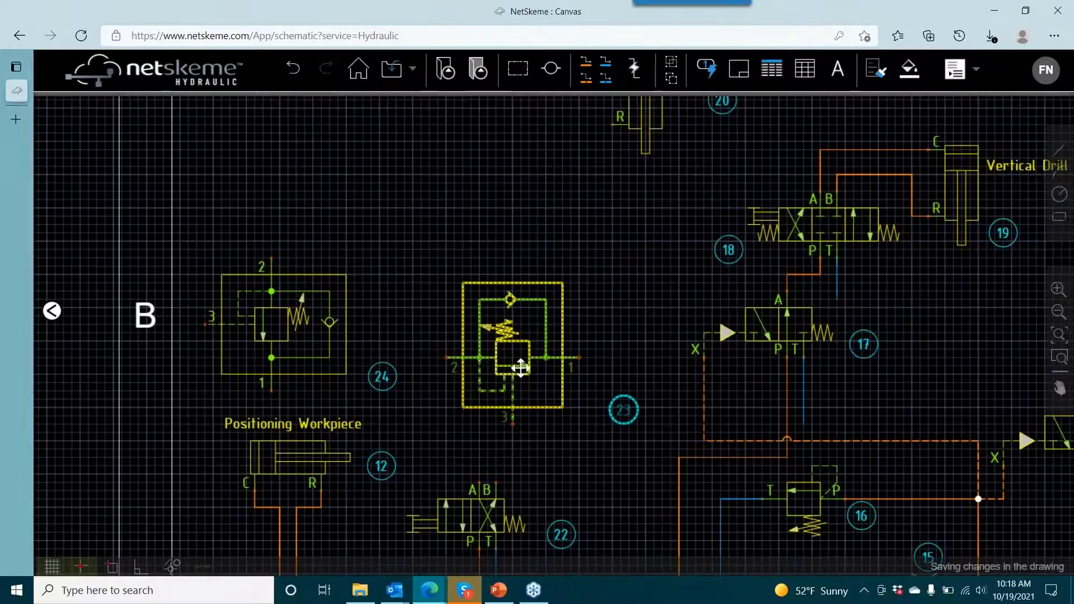
drag(521, 368, 619, 316)
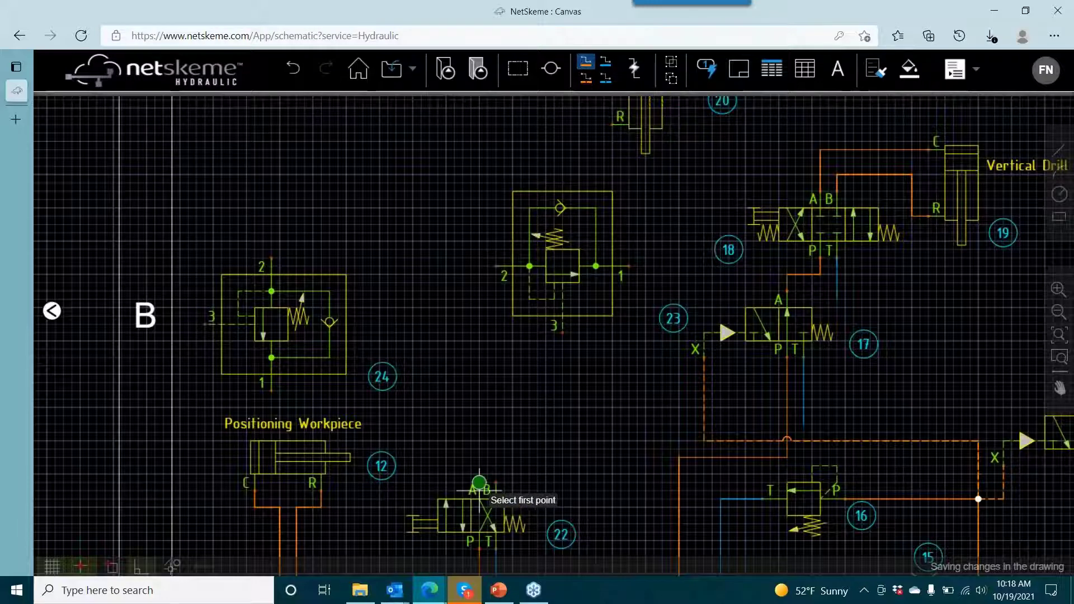
click(479, 484)
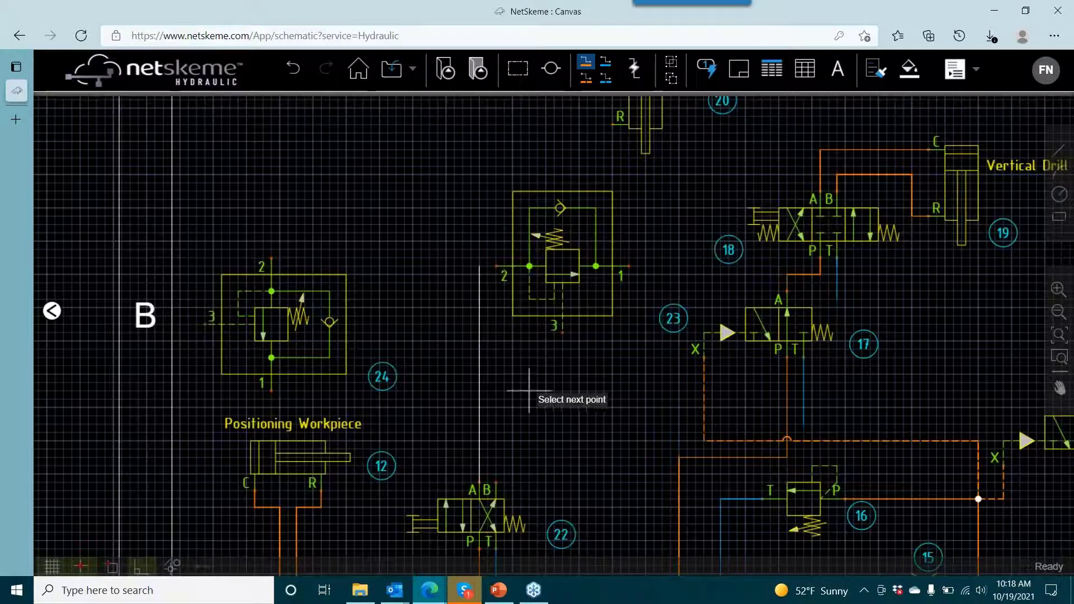
click(496, 266)
- Turn on automatic line routing and draw a pressure line from the corner of valve 22's port A line to port C of cylinder 20
click(634, 69)
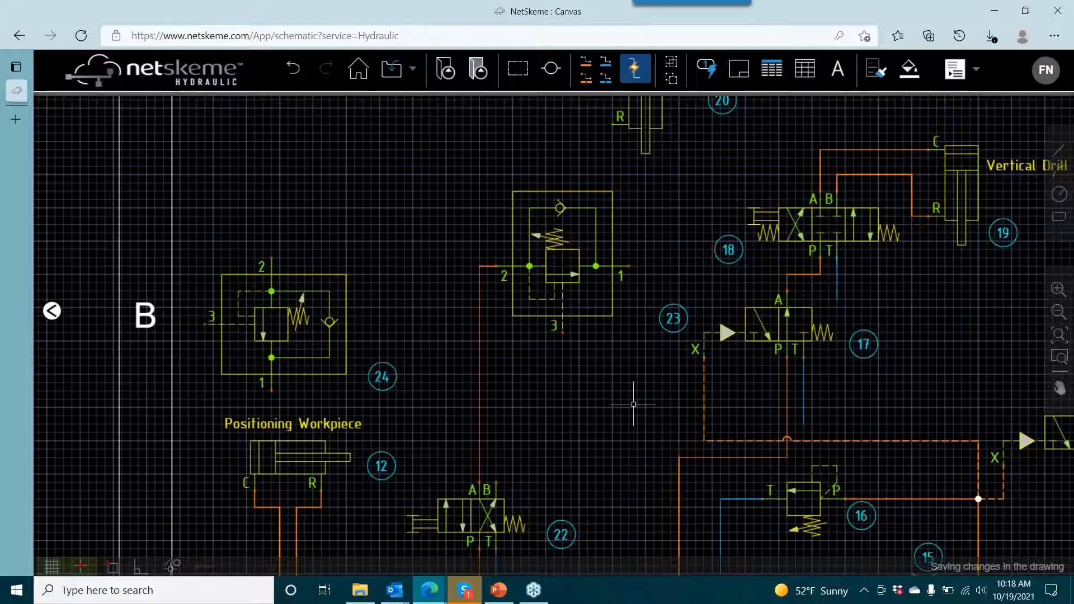
drag(627, 371, 672, 476)
click(586, 62)
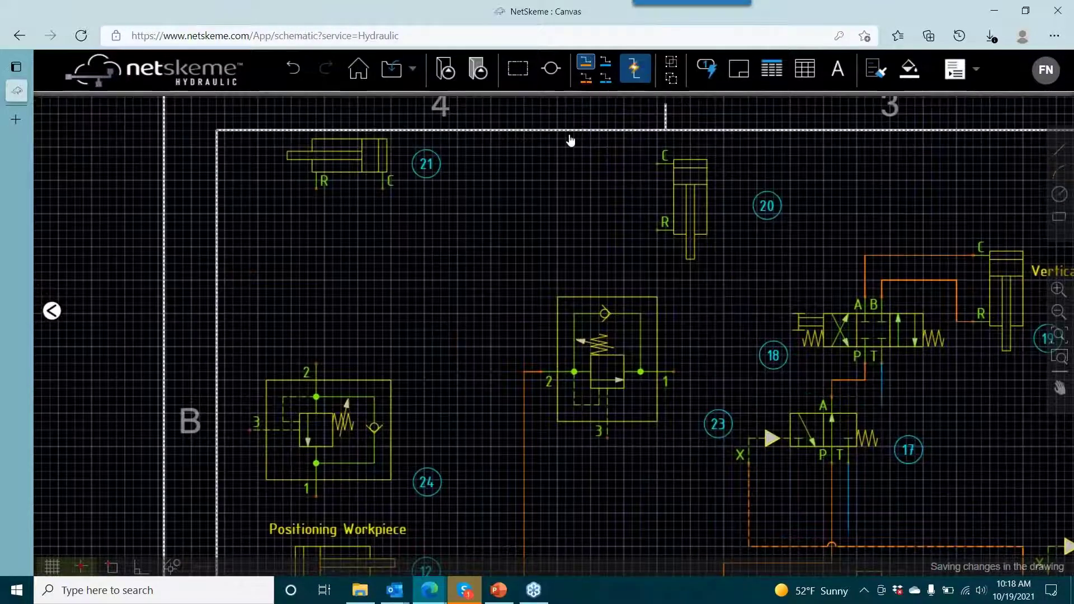
click(524, 372)
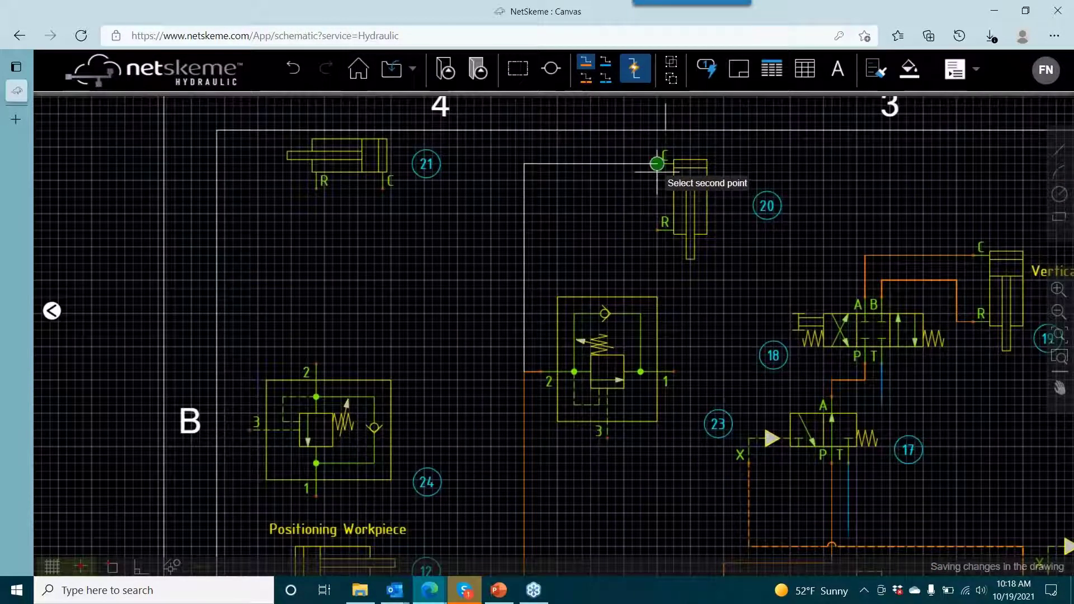
click(658, 164)
right_click(624, 221)
click(635, 227)
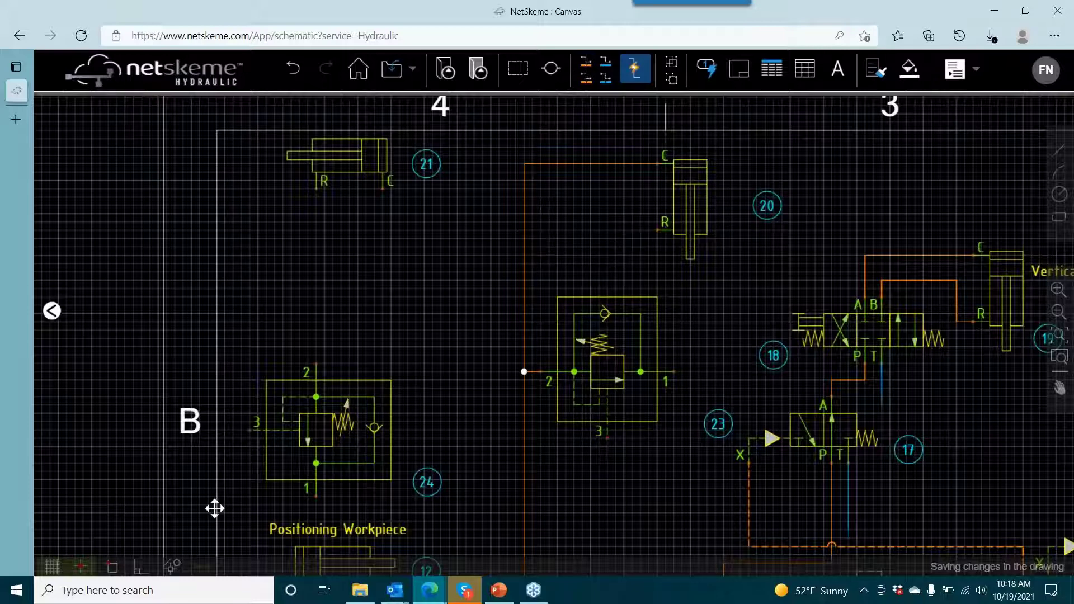
- Move valve 24 up below cylinder 21 and rotate it left so ports 1 and 2 lie horizontally
click(310, 459)
drag(316, 496, 332, 388)
right_click(340, 352)
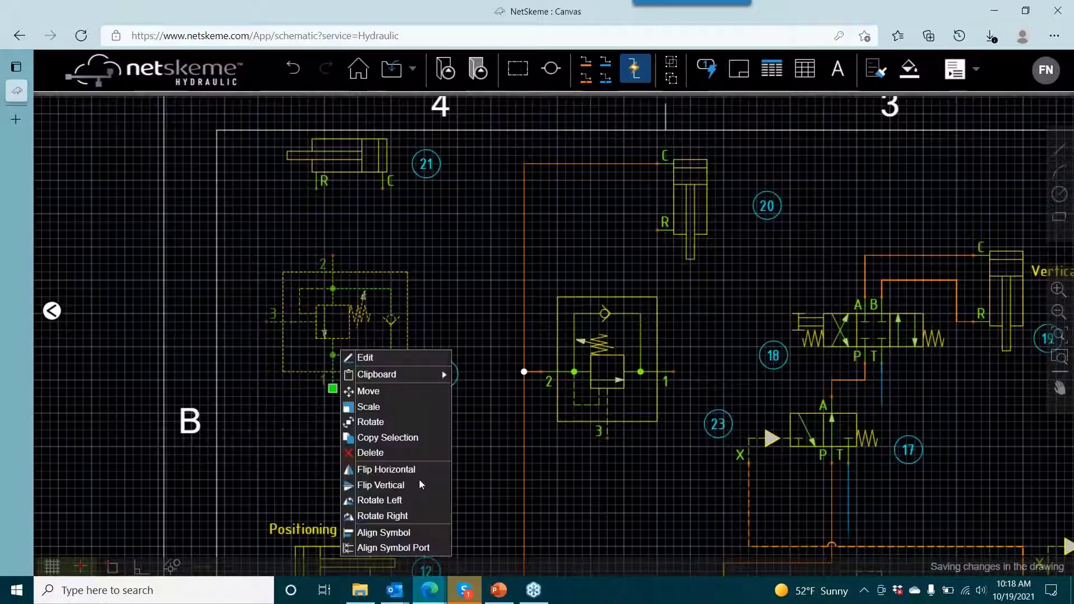
click(379, 500)
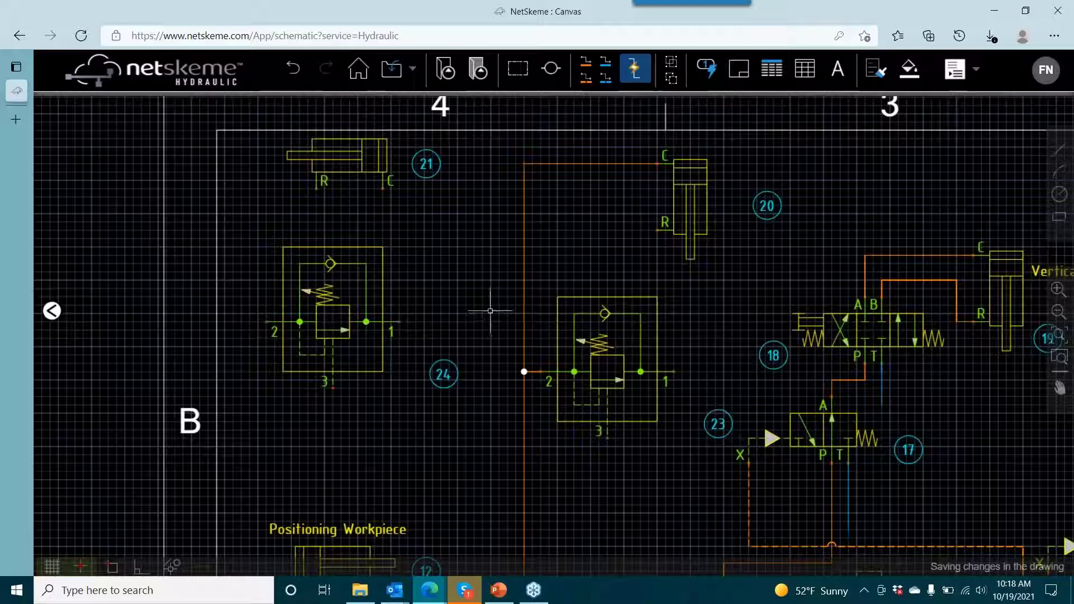
- Draw a pressure line from port 1 of valve 23 to port C of cylinder 21
click(586, 62)
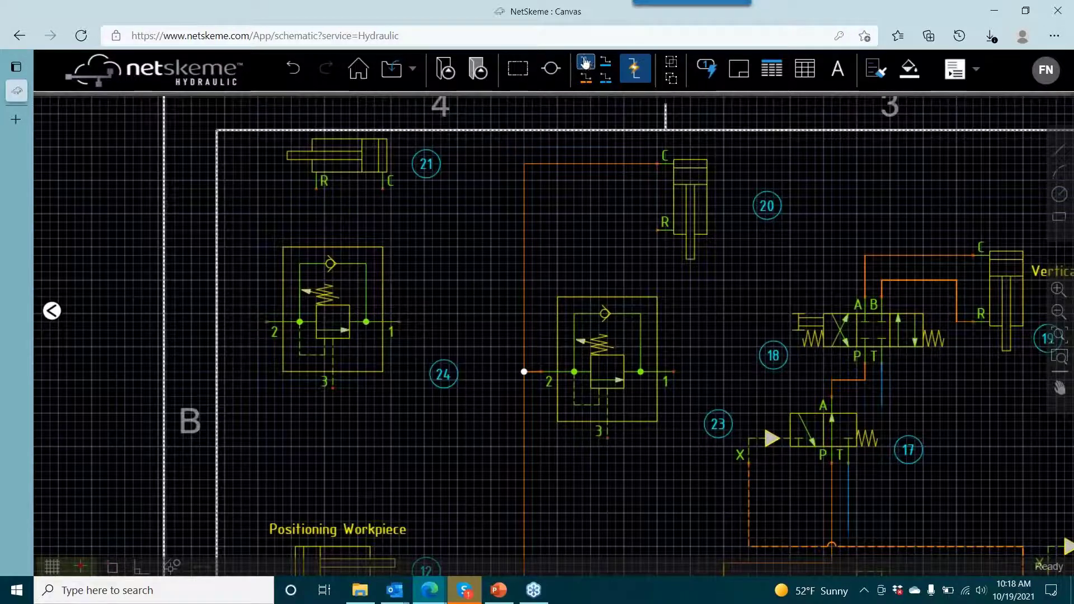
click(674, 371)
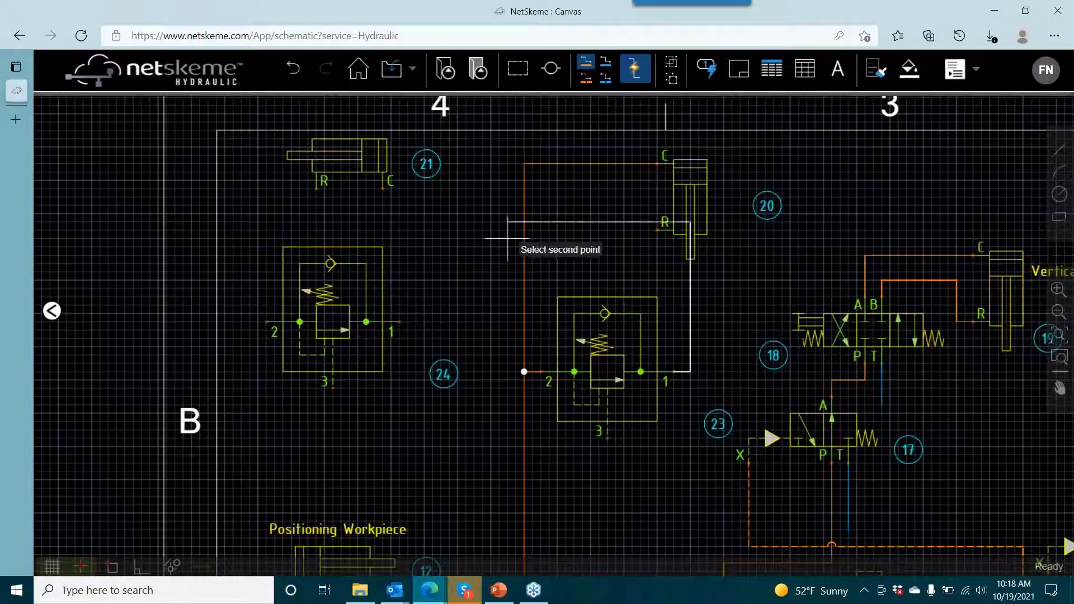
click(382, 188)
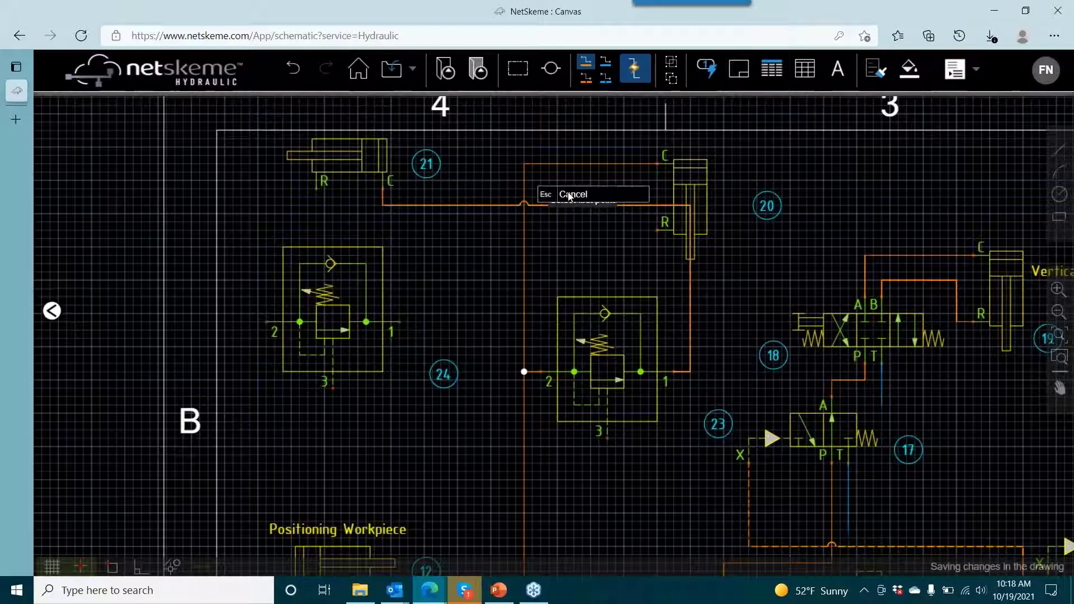
- Reroute cylinder 21's port C line, lowering its long horizontal run below cylinder 20 and shifting its vertical run right, clear of valve 24
click(609, 205)
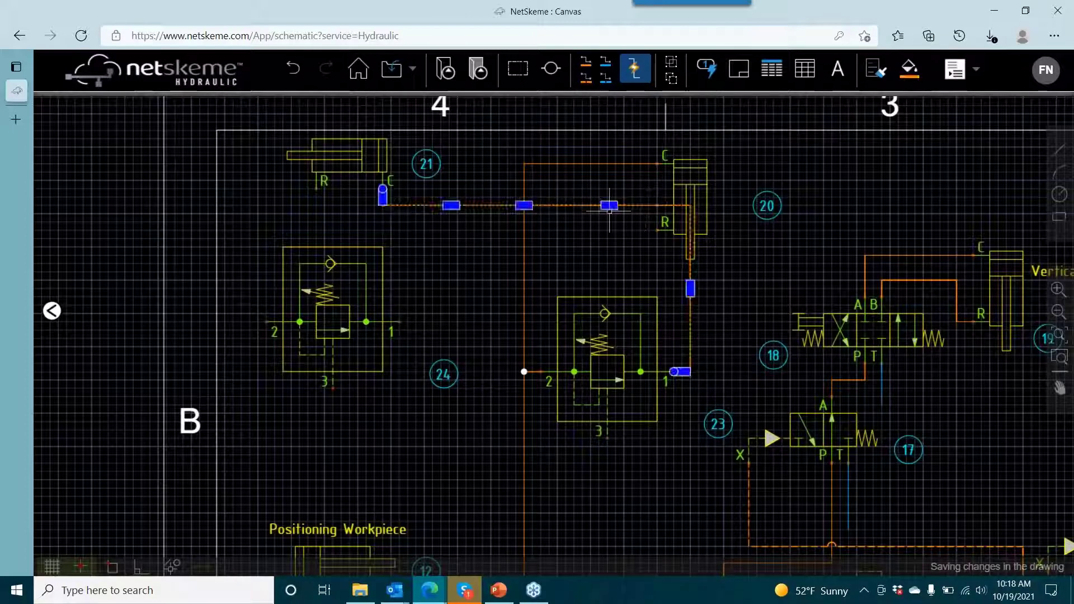
drag(609, 206, 615, 272)
click(383, 230)
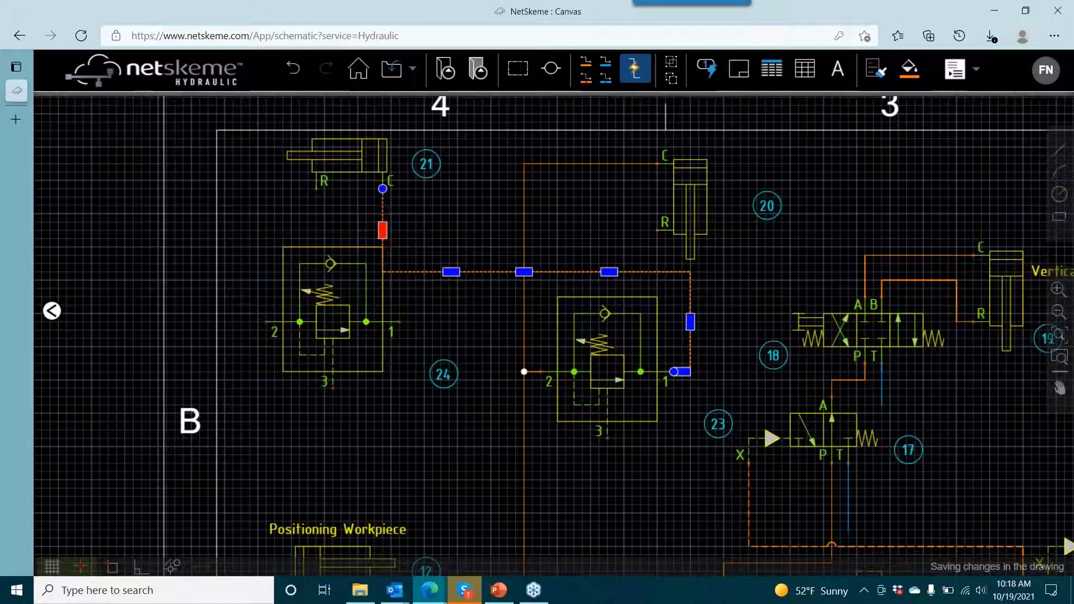
drag(383, 230, 433, 230)
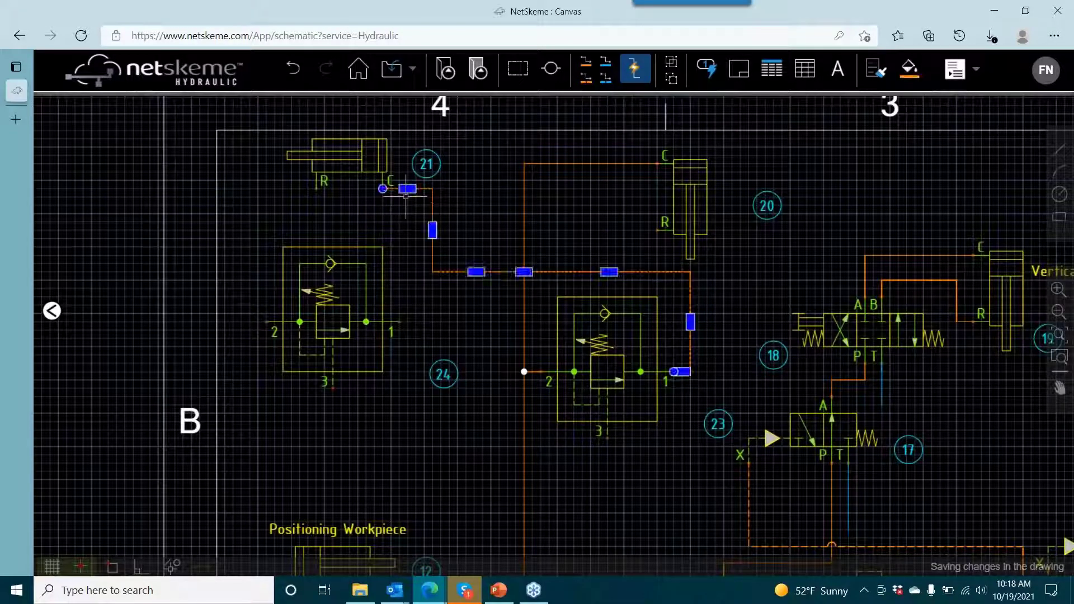
drag(407, 189, 407, 196)
click(423, 201)
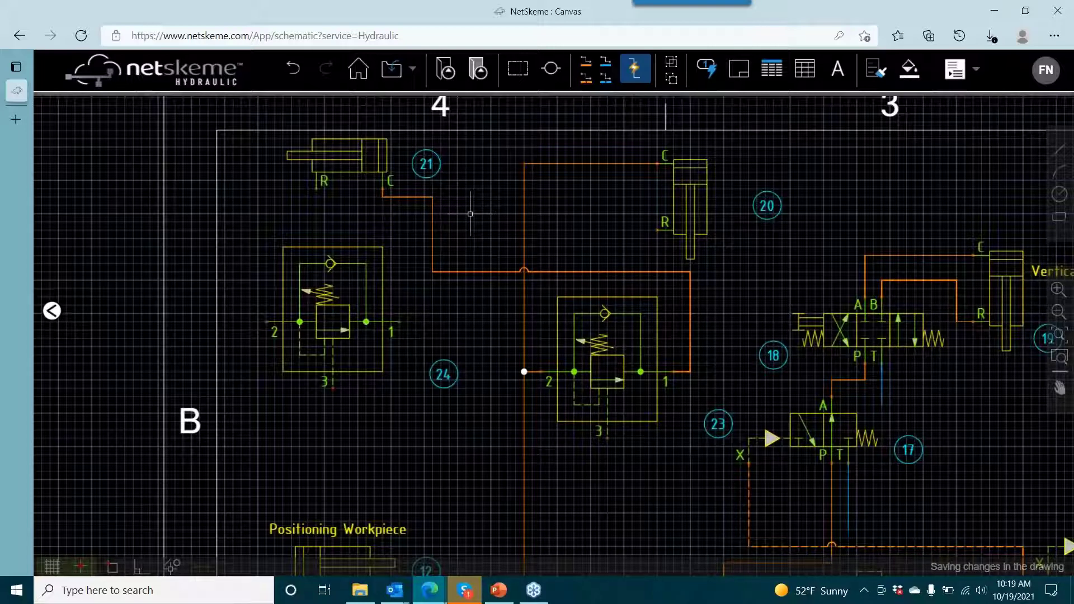
- Draw a pressure line from port R of cylinder 20 to port 2 of valve 24
click(591, 66)
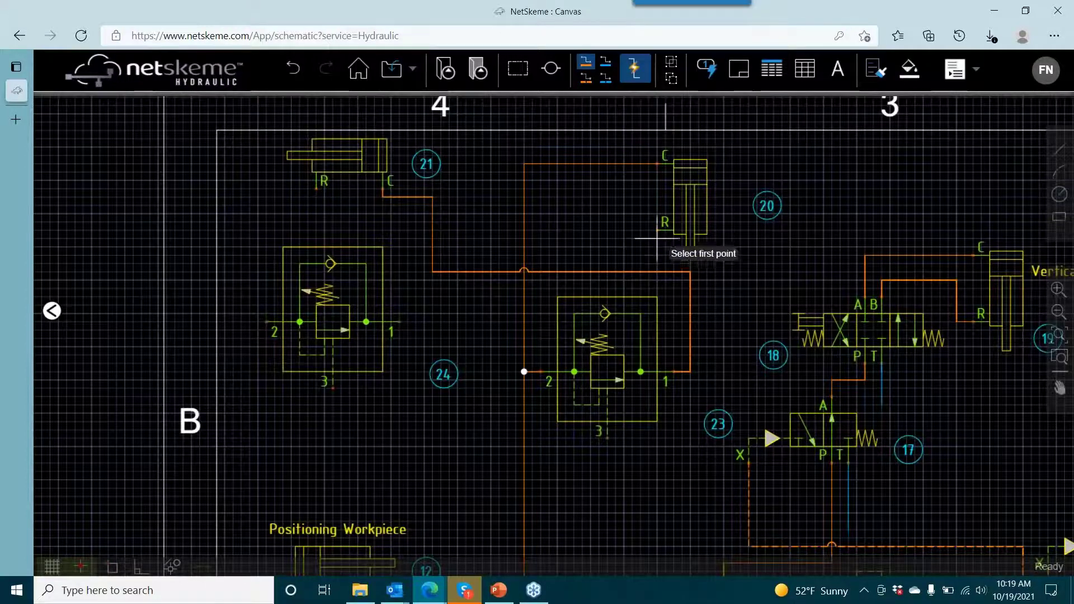
click(660, 229)
click(266, 322)
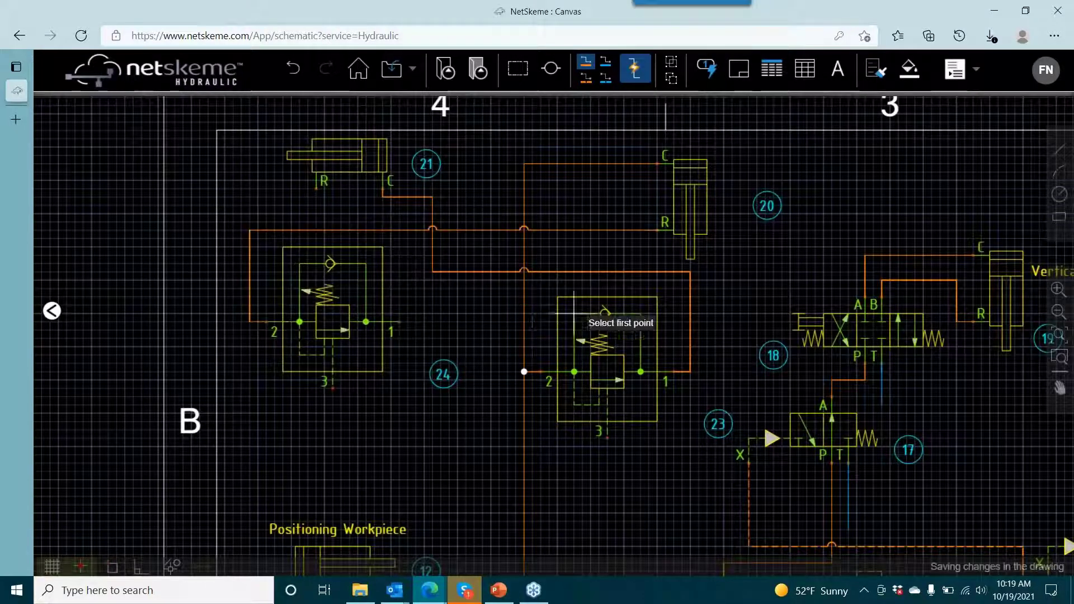
- Draw a pressure line from port B of valve 22 straight up to the line between cylinder 20 and valve 24
drag(532, 338, 512, 242)
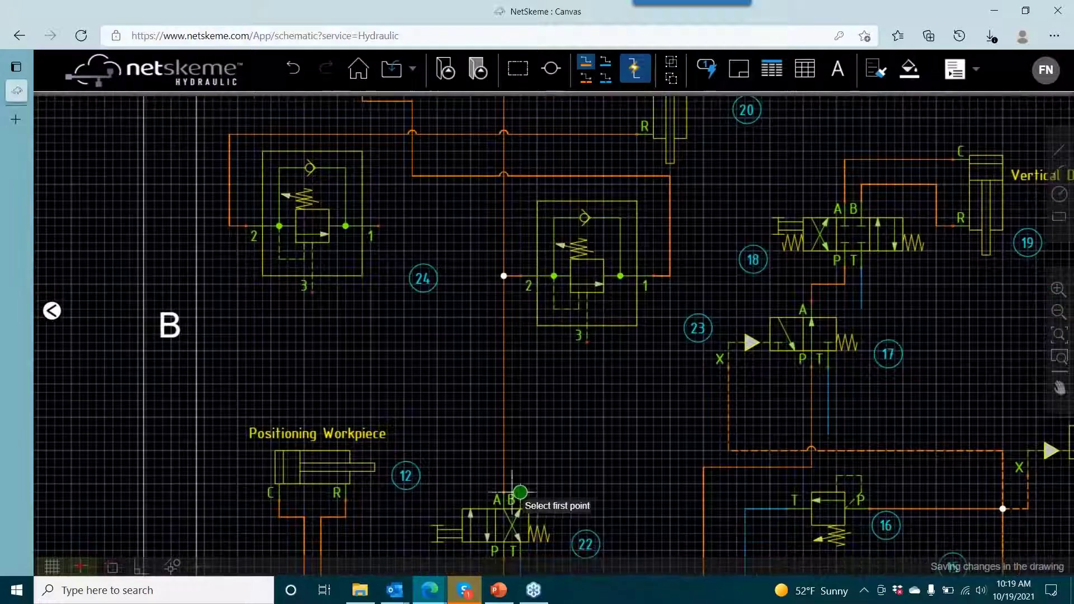
click(520, 493)
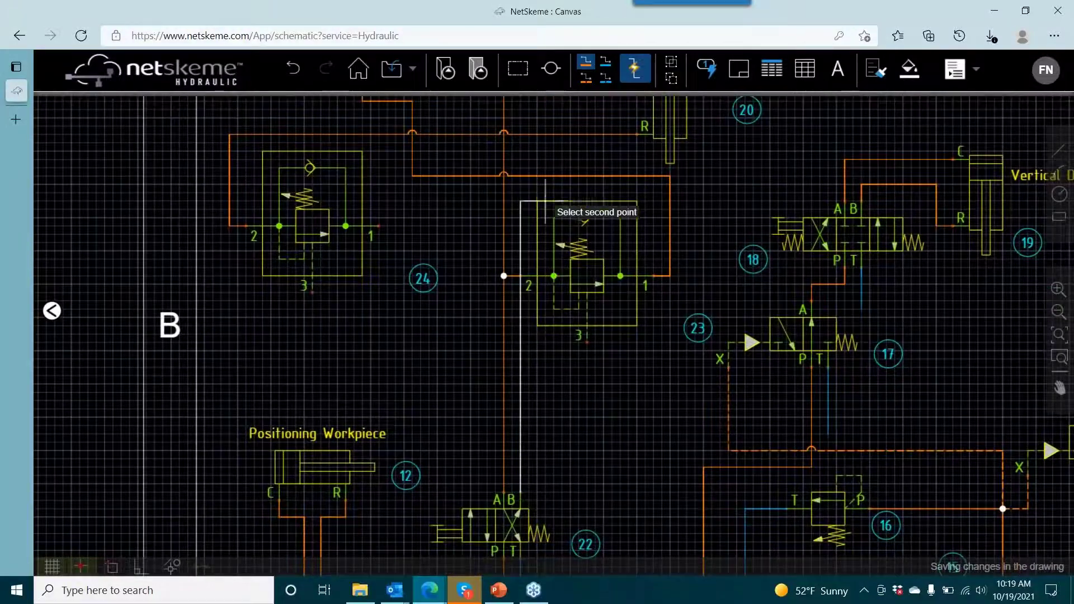
click(522, 135)
- Draw a pressure line from port 1 of valve 24 to port R of cylinder 21
drag(560, 215, 586, 324)
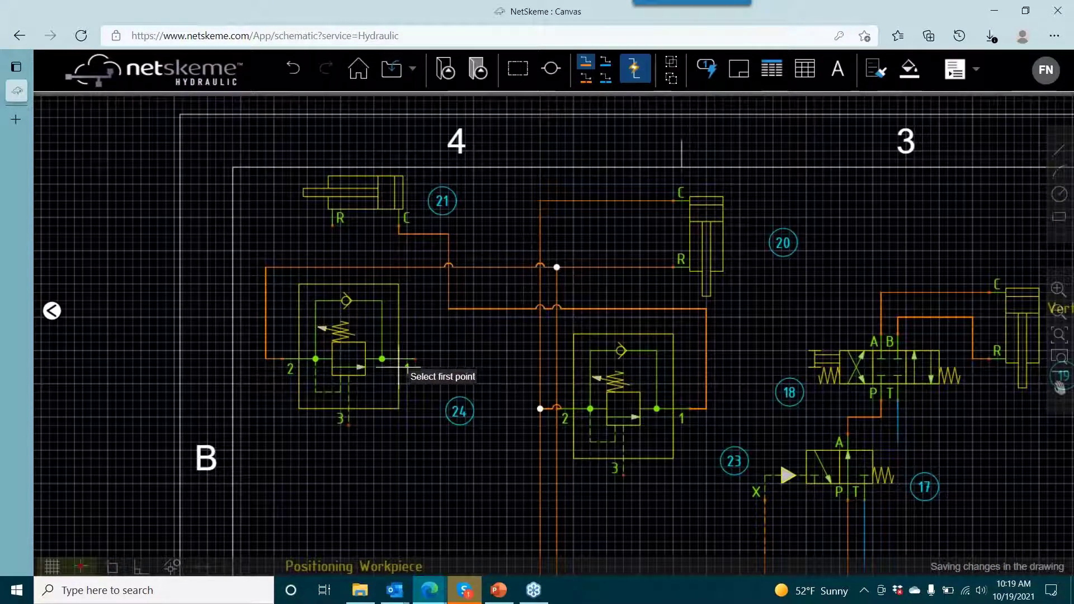
click(415, 359)
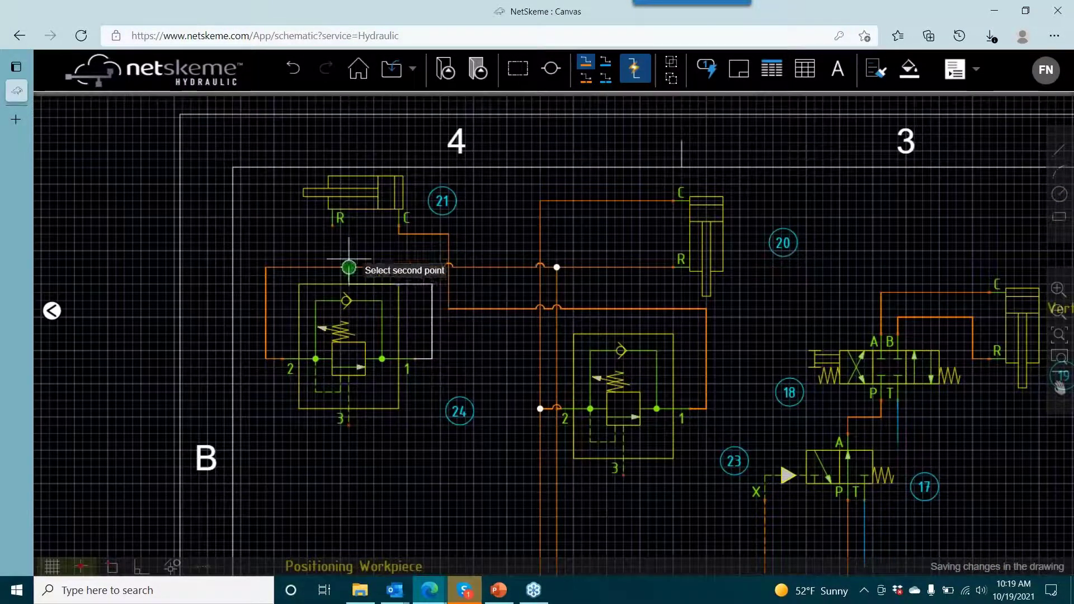
click(333, 224)
right_click(497, 372)
click(529, 377)
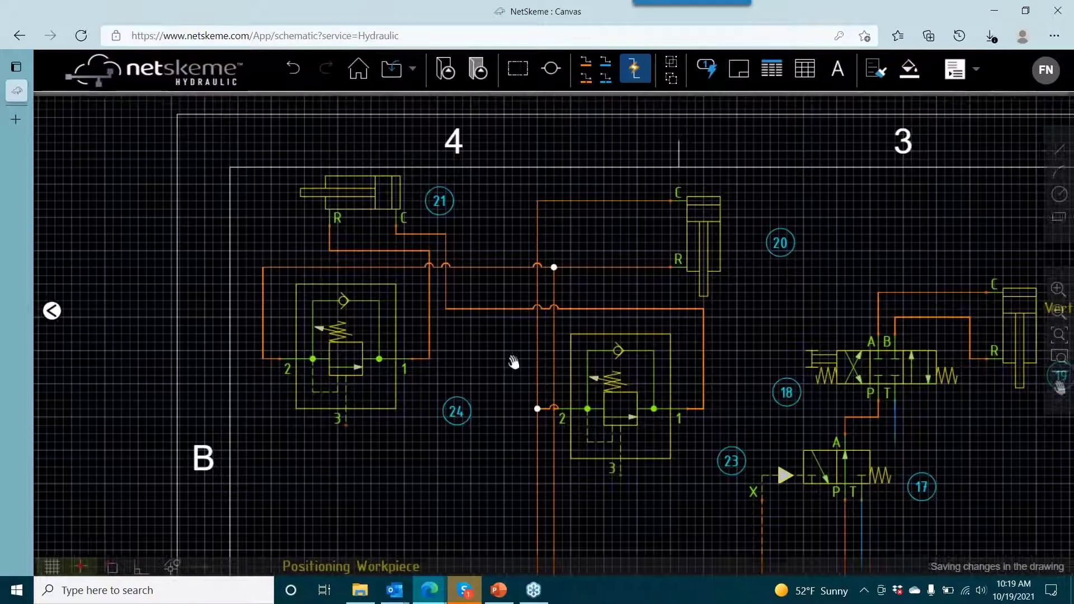
- Nudge valve 23 slightly right and down, away from the surrounding pressure lines
click(607, 419)
key(Right)
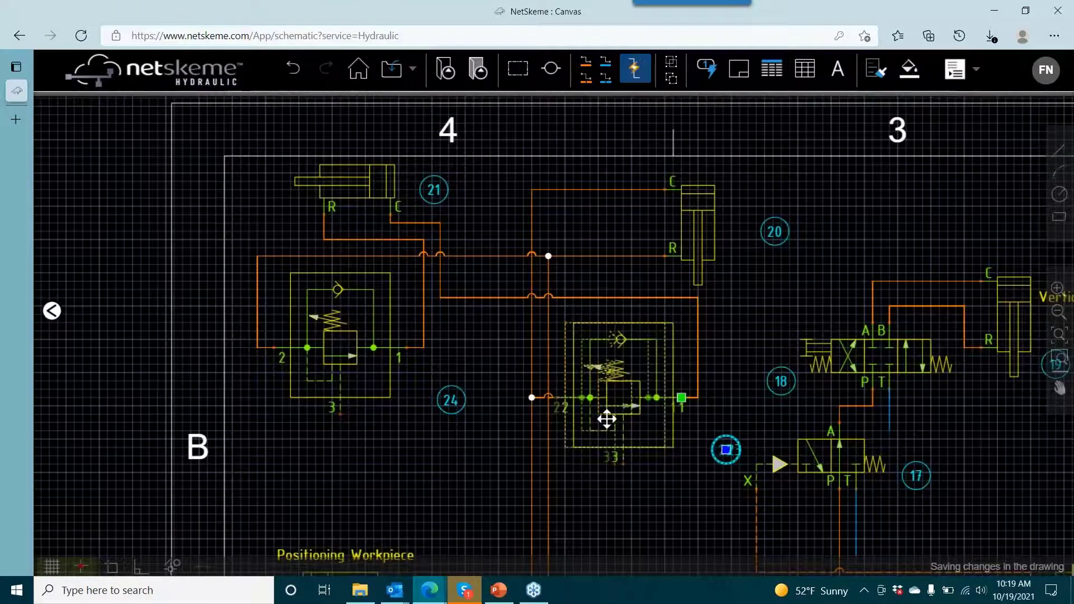
key(Right)
key(Down)
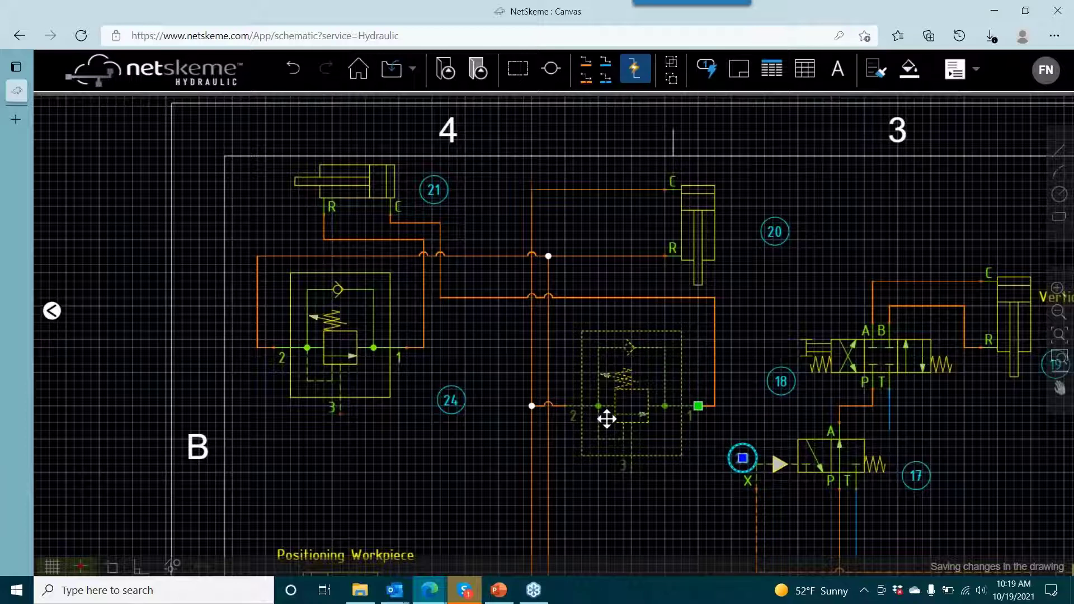
click(503, 439)
- Move the number balloon of valve 23 closer to its symbol
drag(499, 439, 393, 328)
click(649, 369)
drag(651, 370, 615, 352)
click(668, 223)
drag(668, 226, 670, 276)
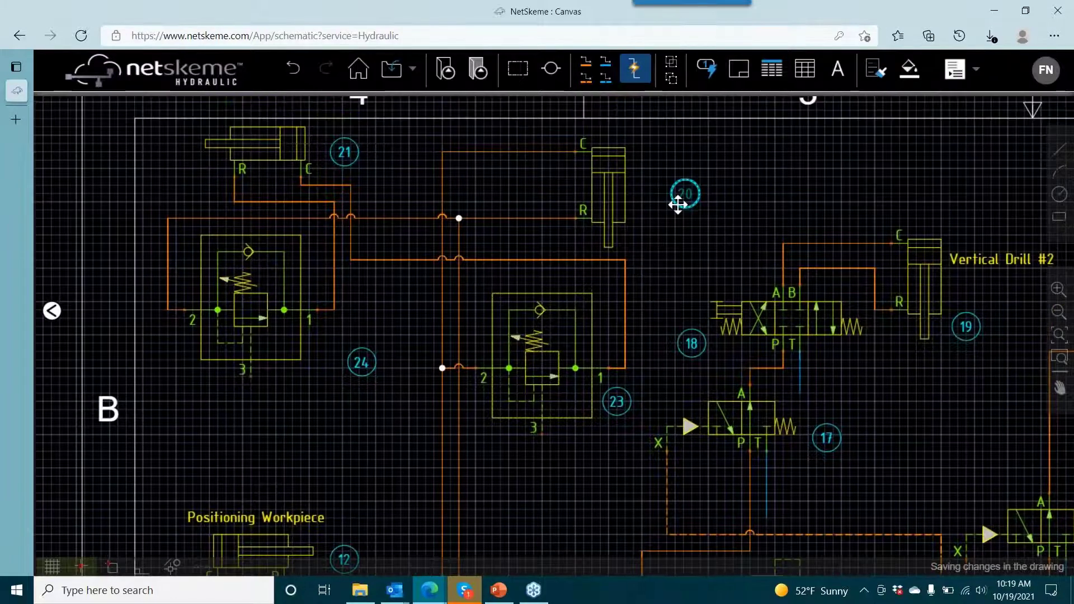
- Move the number balloon of cylinder 20 beside its symbol and flip valve 24 horizontally
drag(678, 204, 634, 162)
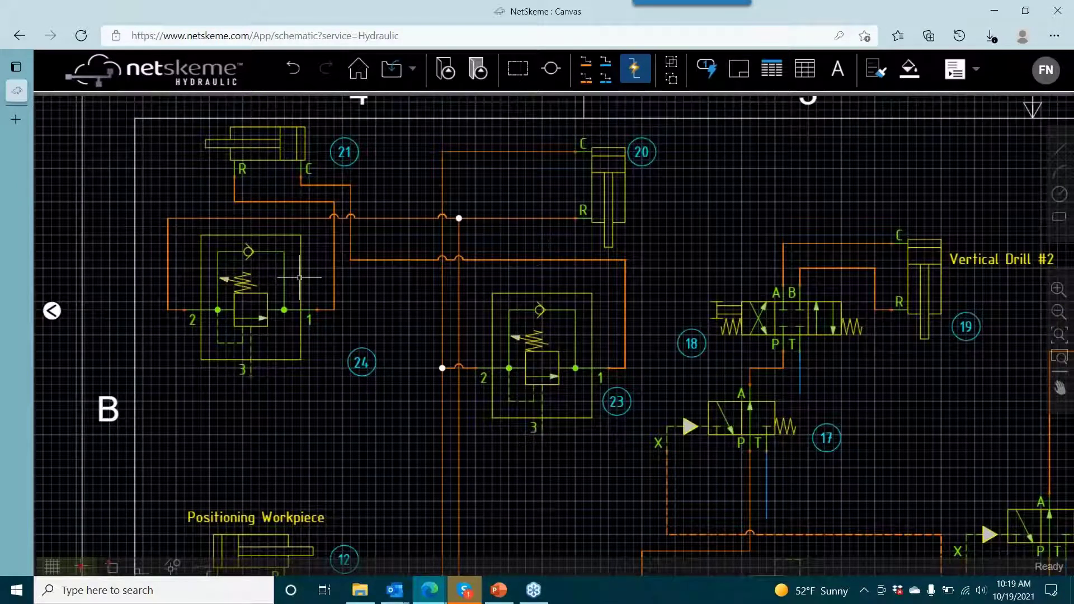
right_click(271, 276)
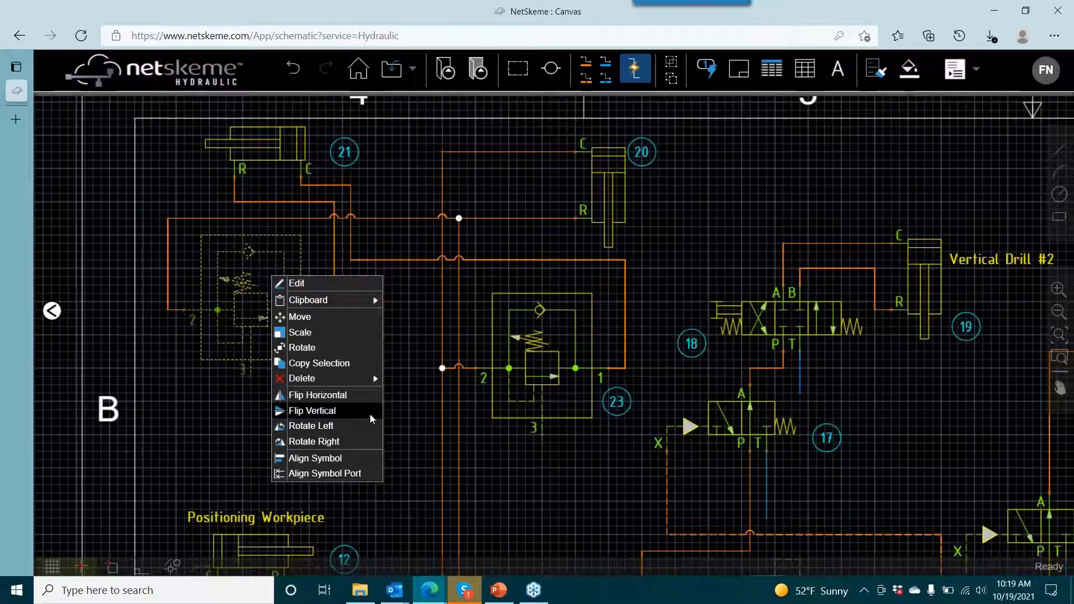
click(335, 395)
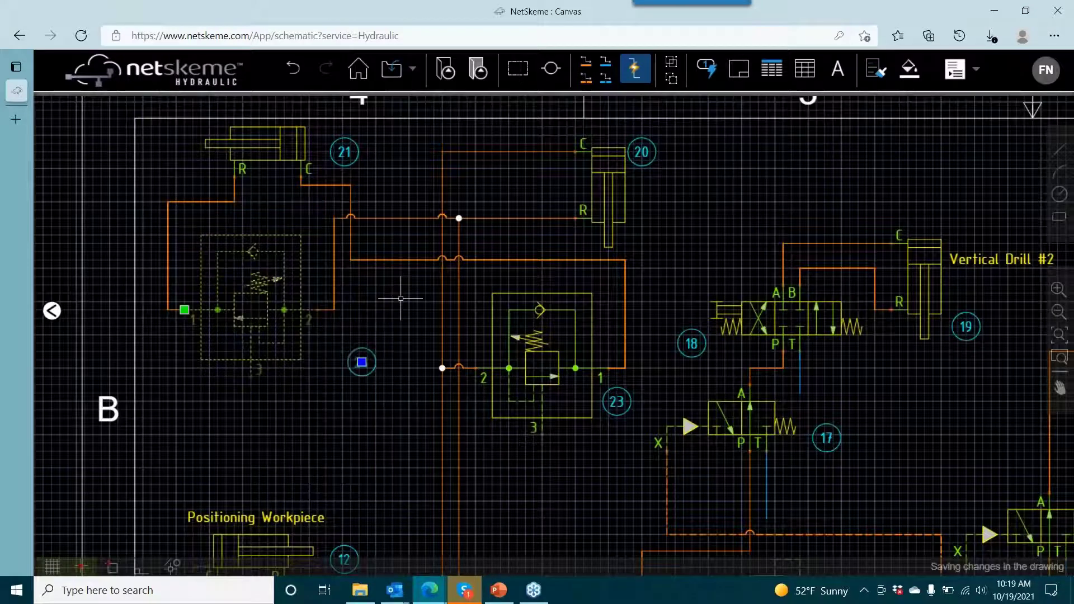
right_click(582, 340)
click(485, 284)
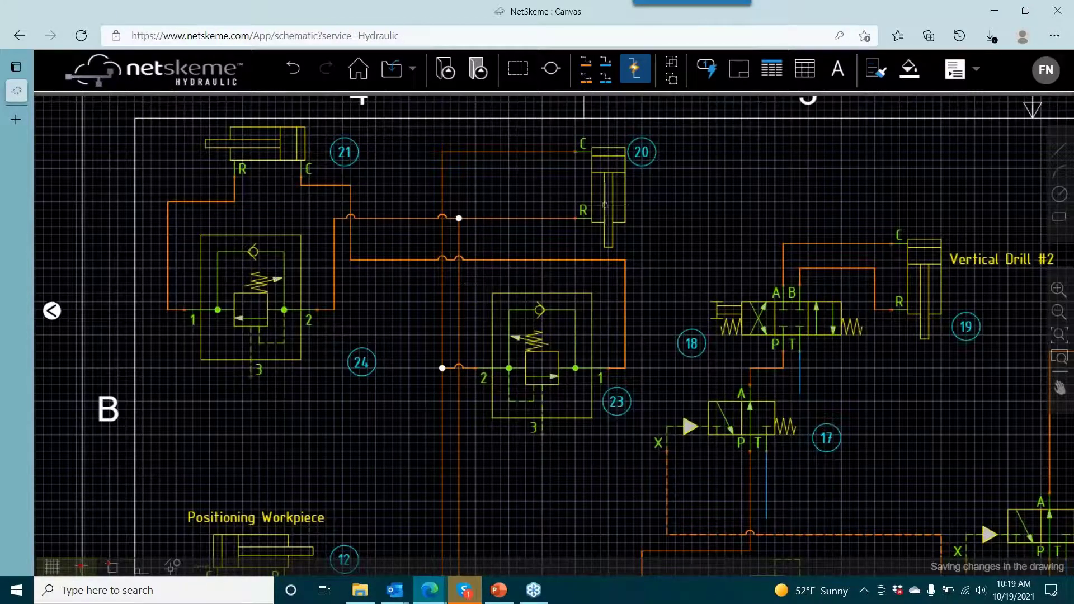
click(499, 217)
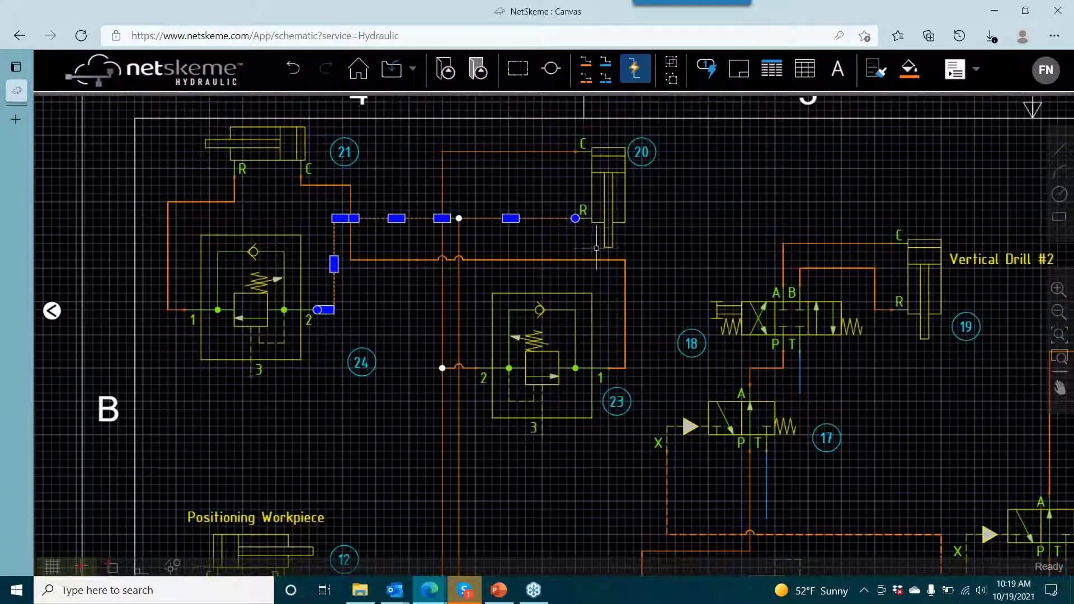
click(380, 318)
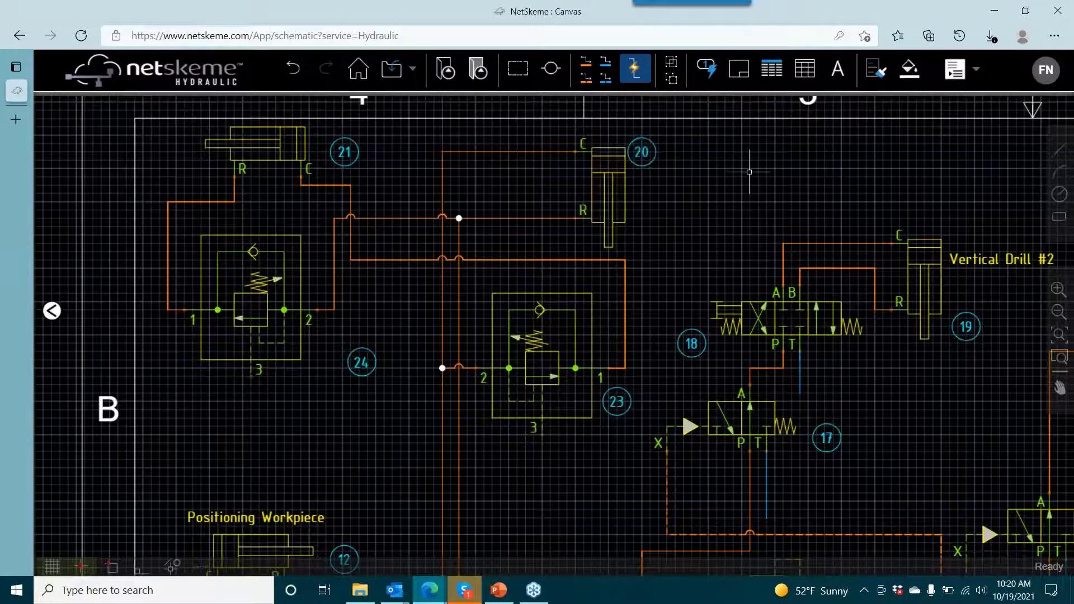
- Add the text label "Vertical Drill #1" beside cylinder 20, below its number balloon
click(837, 69)
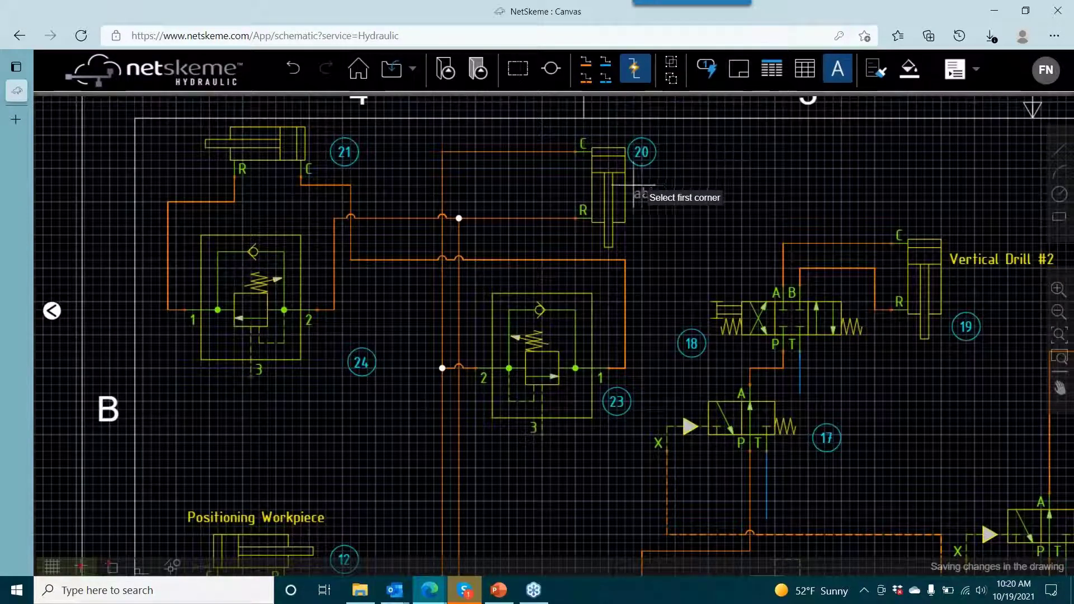
click(632, 182)
click(750, 206)
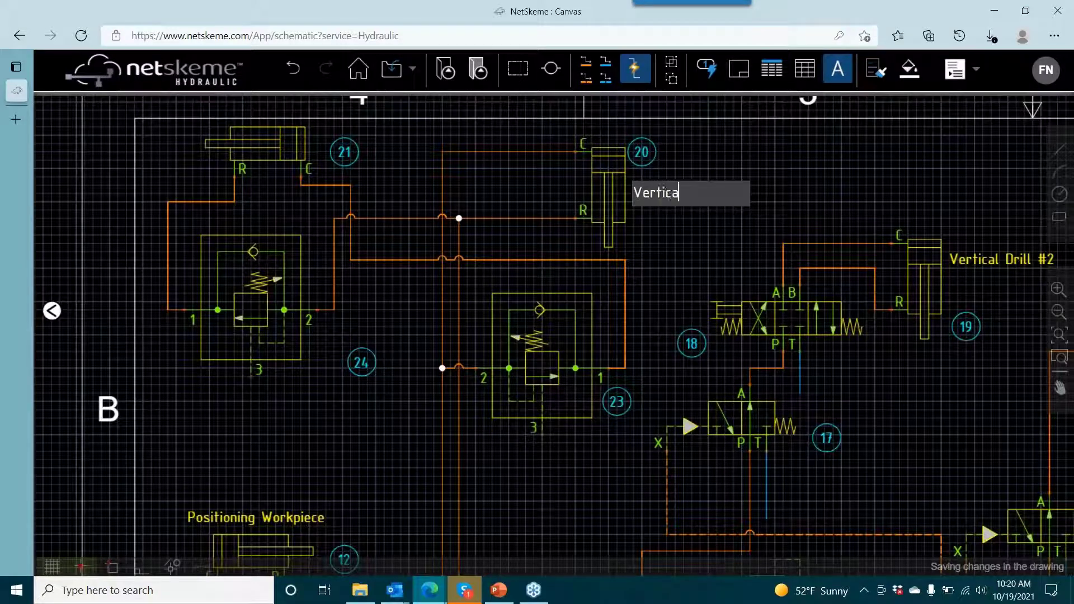
text(Vertical Drill #1)
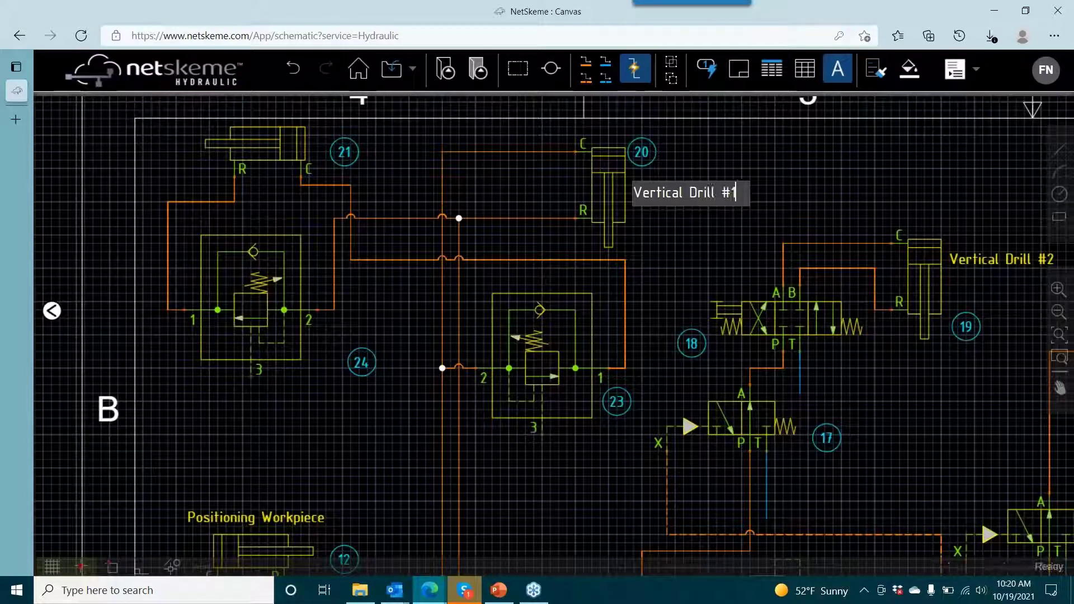
click(414, 197)
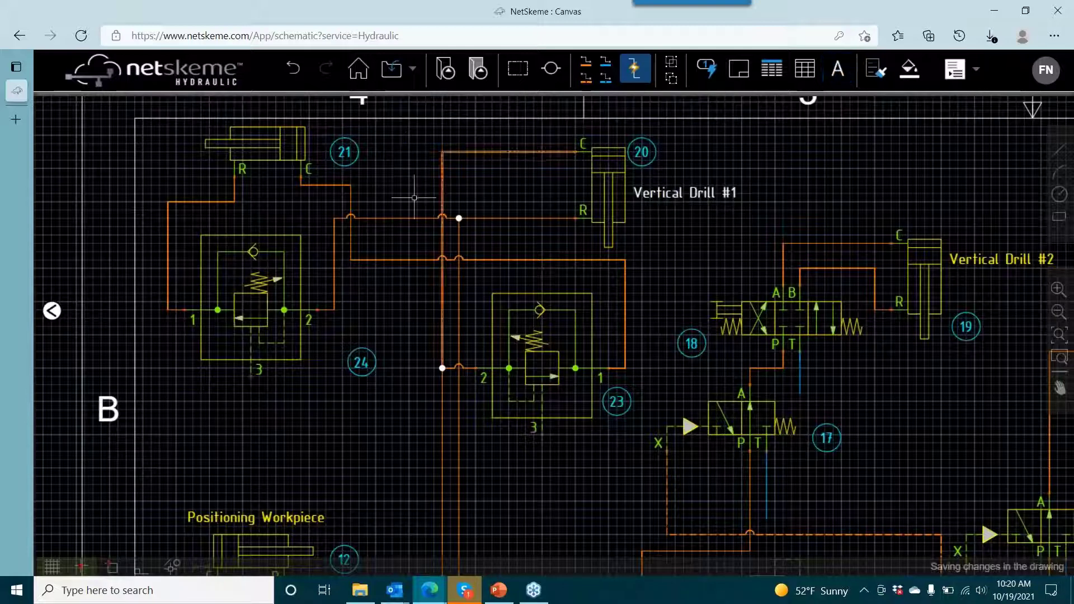
- Add the text label "Forward Stroke" beside cylinder 21, above its number balloon
drag(753, 173, 843, 234)
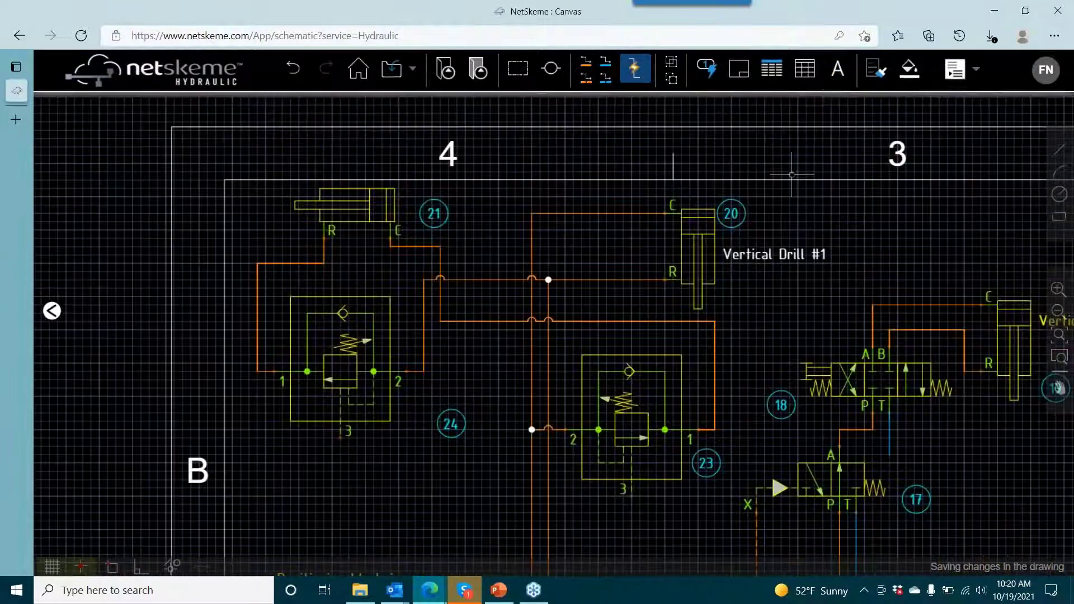
click(830, 81)
click(399, 180)
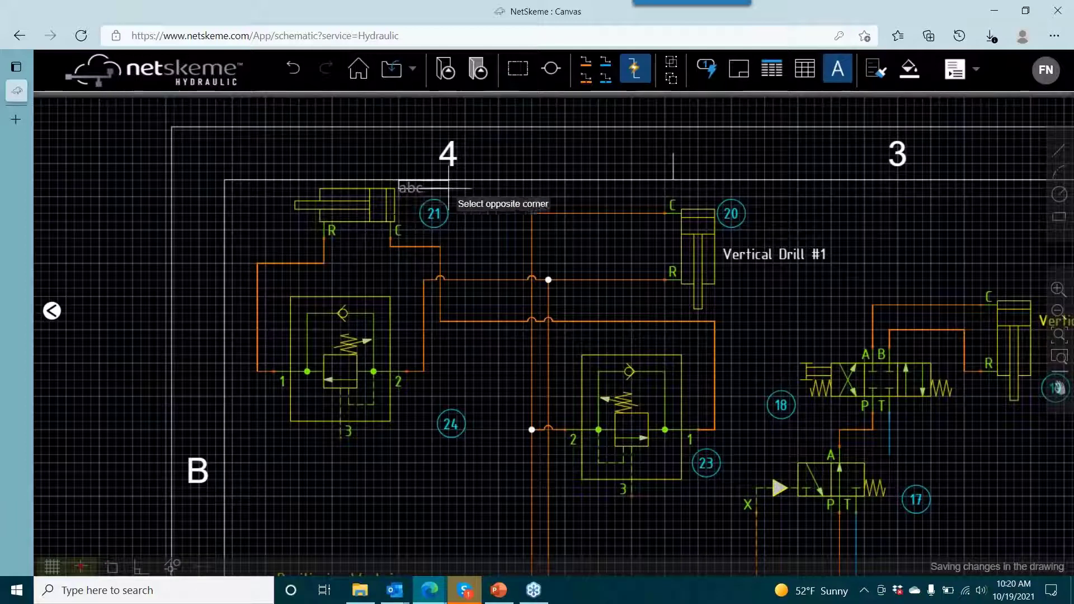
click(556, 205)
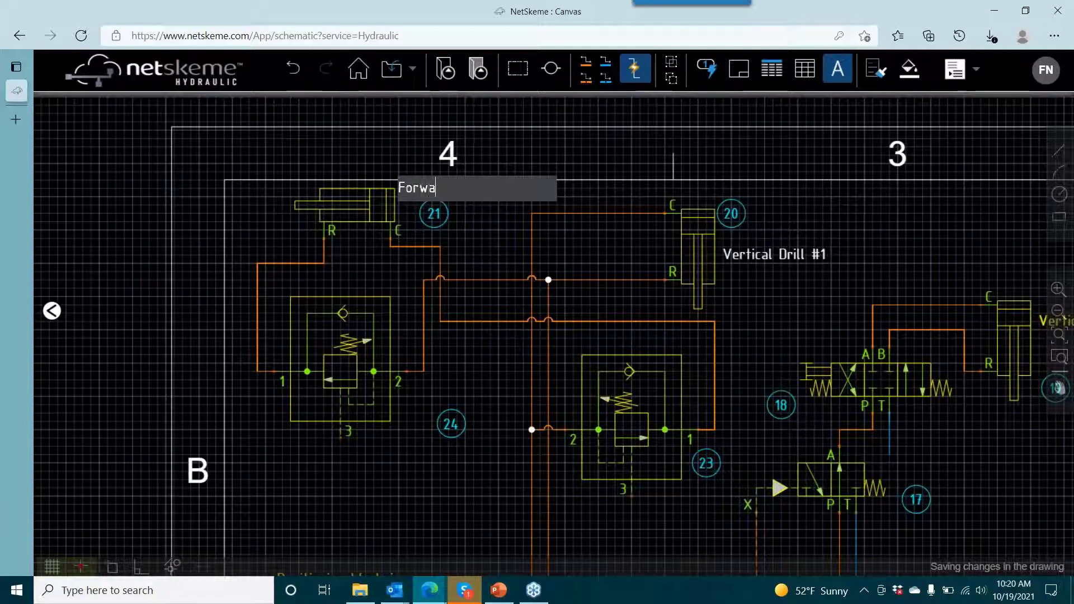
text(Forward Storke)
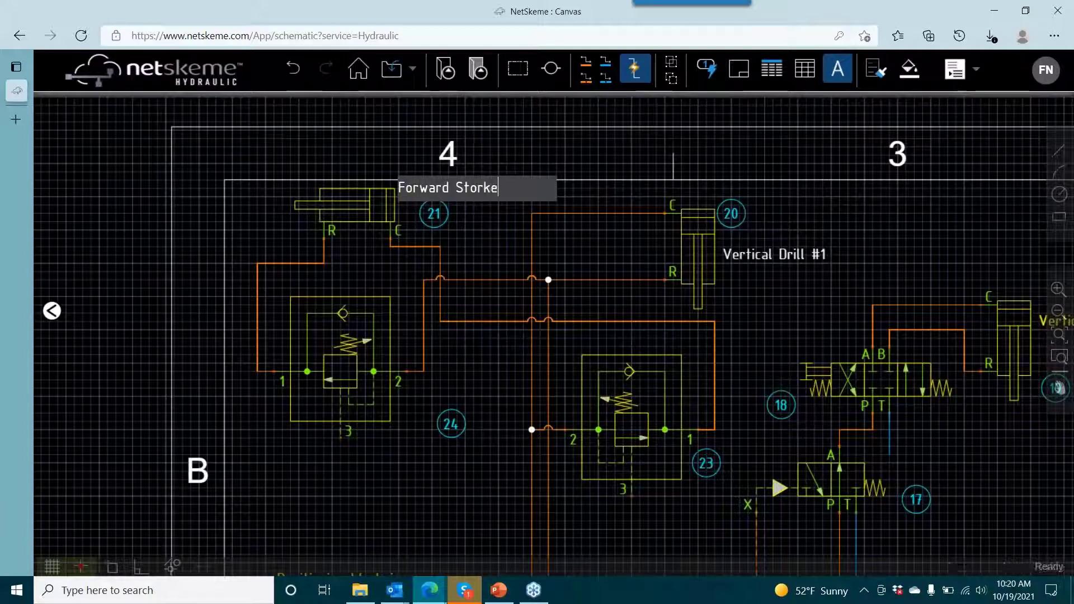
key(BackSpace)
text(rok)
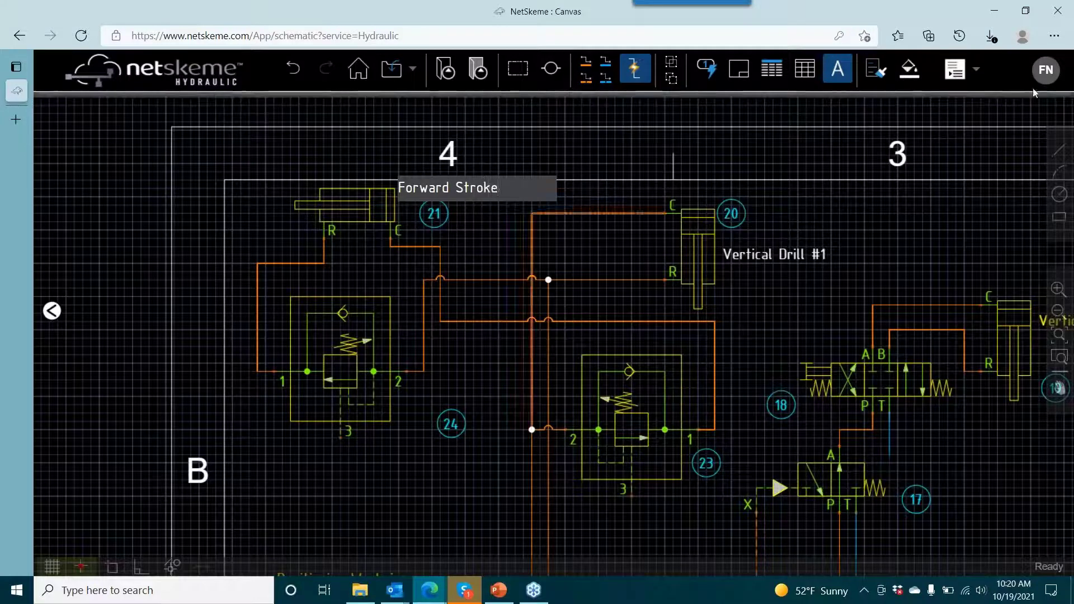
click(475, 242)
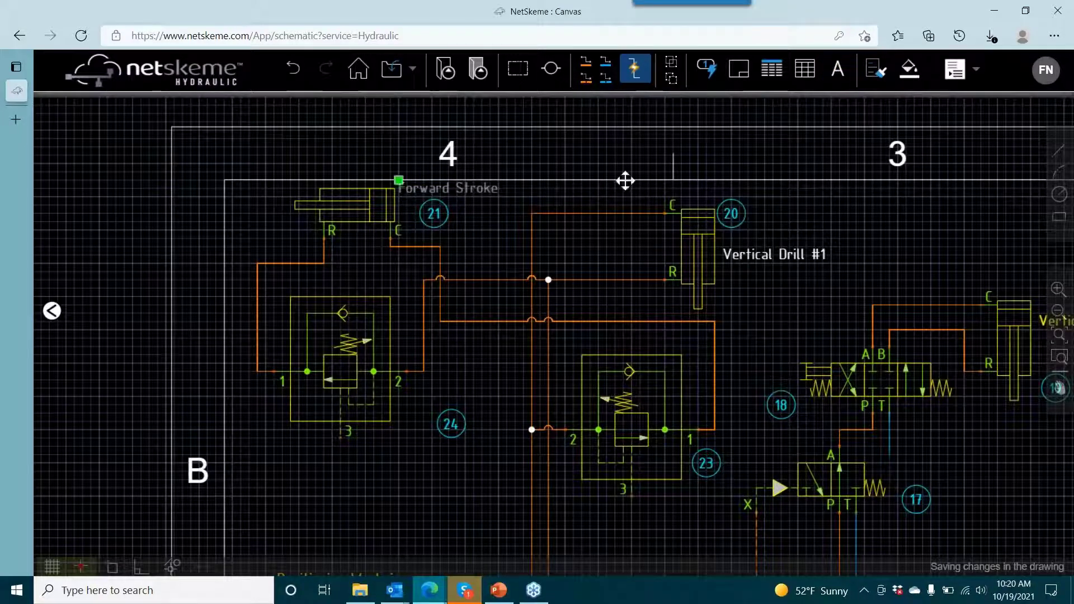
- Match the properties of the "Vertical Drill #2" label onto the "Vertical Drill #1" and "Forward Stroke" labels
scroll(849, 269, down, 3)
scroll(793, 230, up, 2)
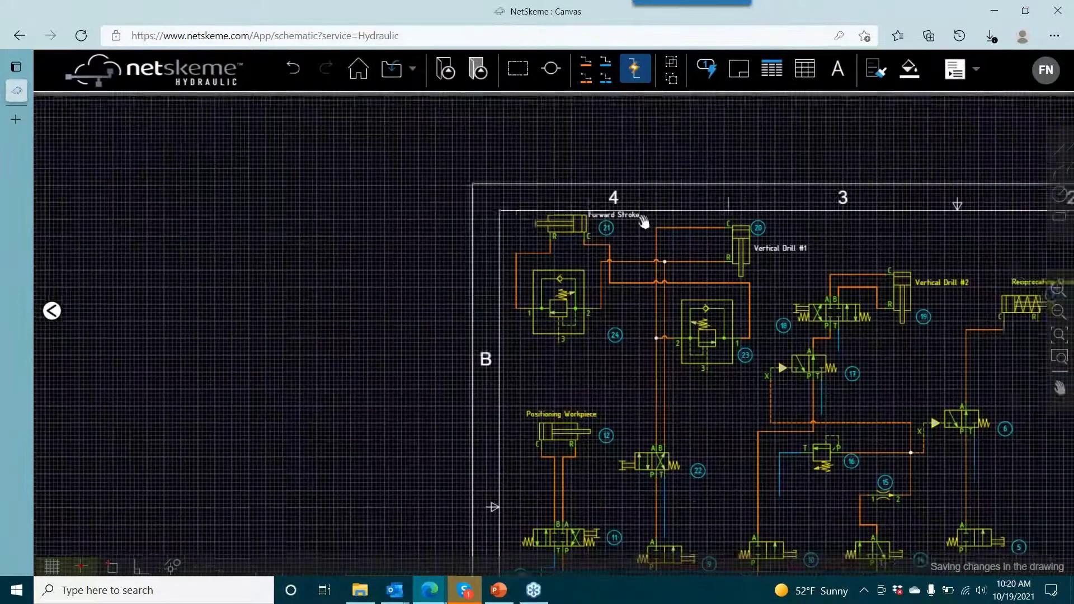
click(877, 68)
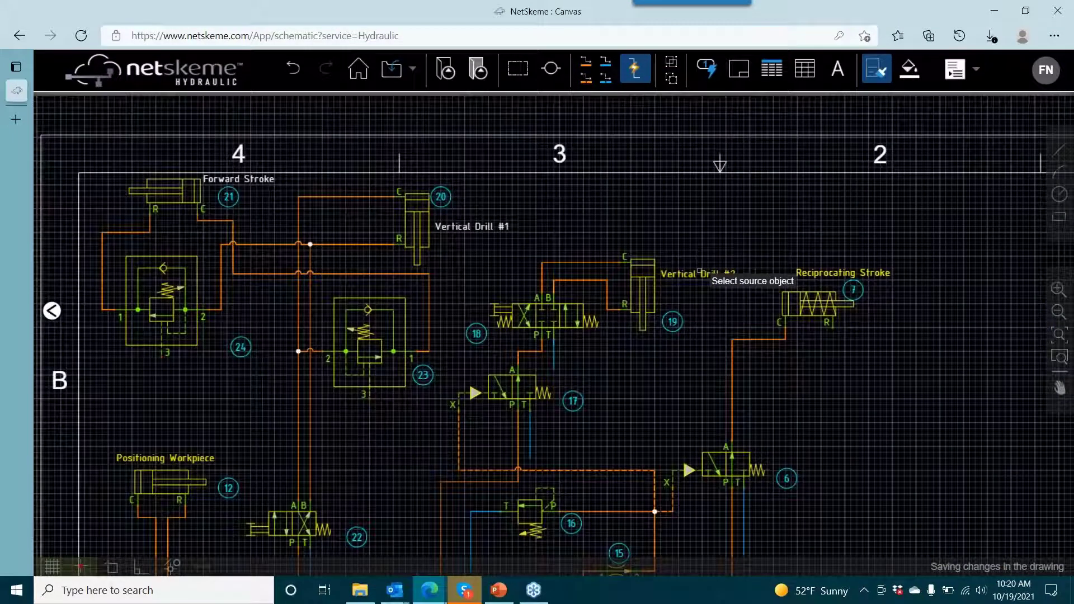
click(699, 272)
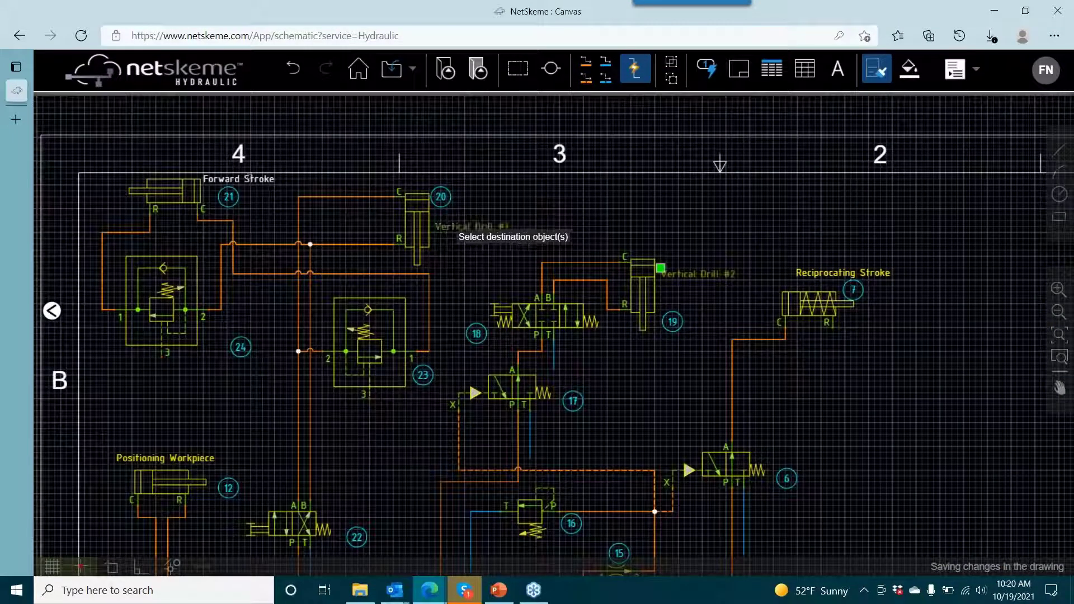
click(470, 227)
key(Escape)
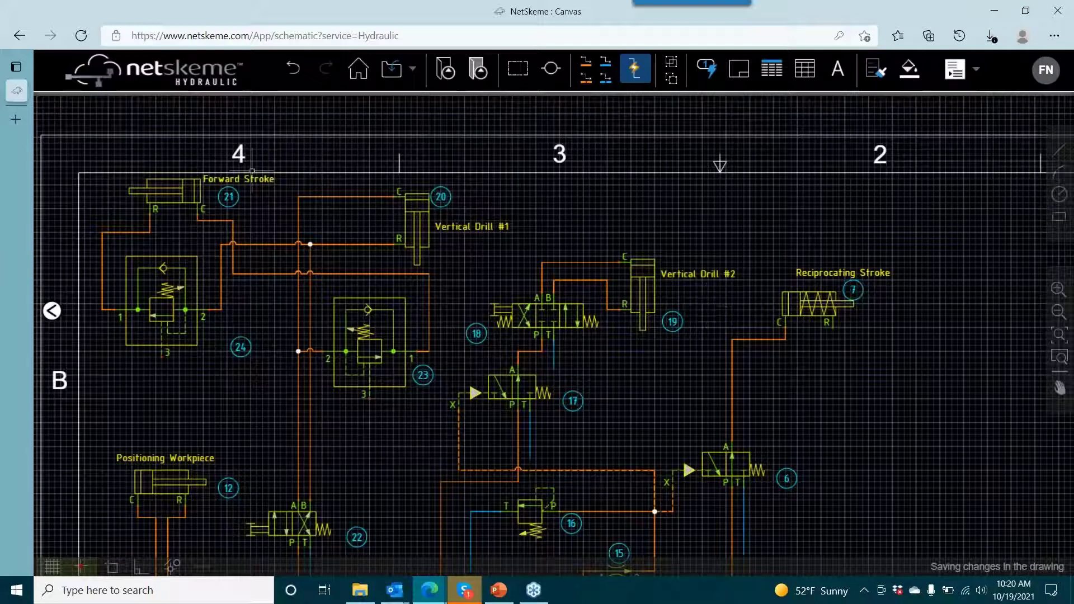
click(437, 175)
key(Escape)
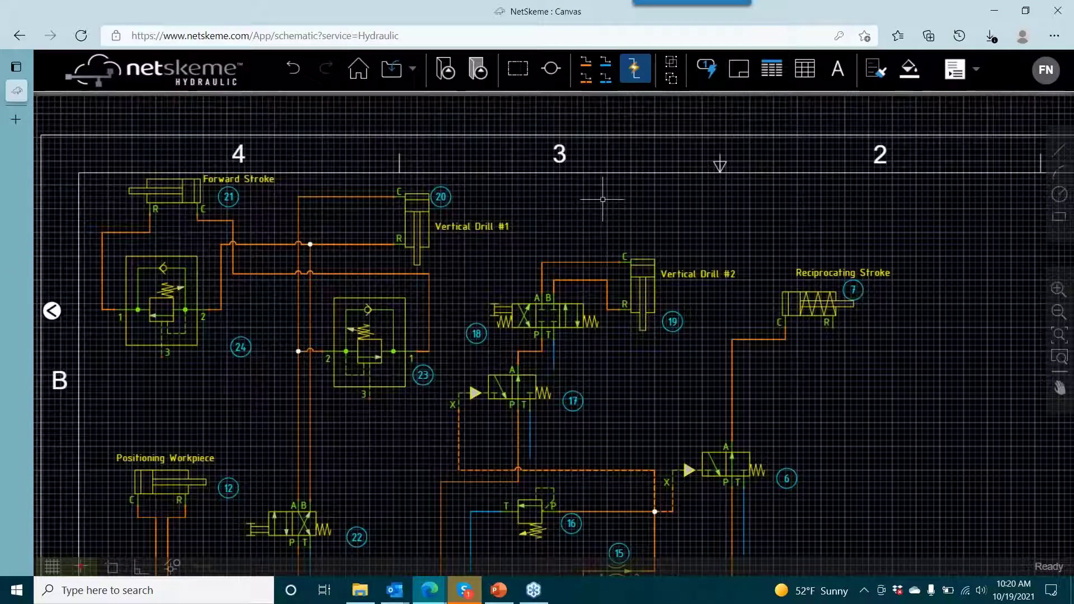
drag(755, 234, 675, 141)
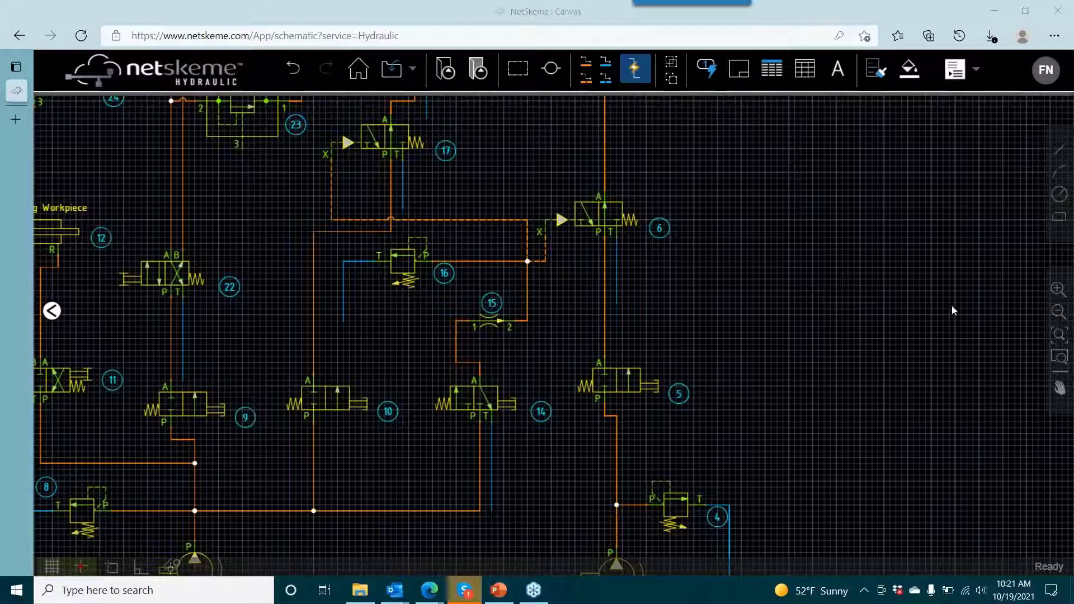
scroll(688, 313, down, 3)
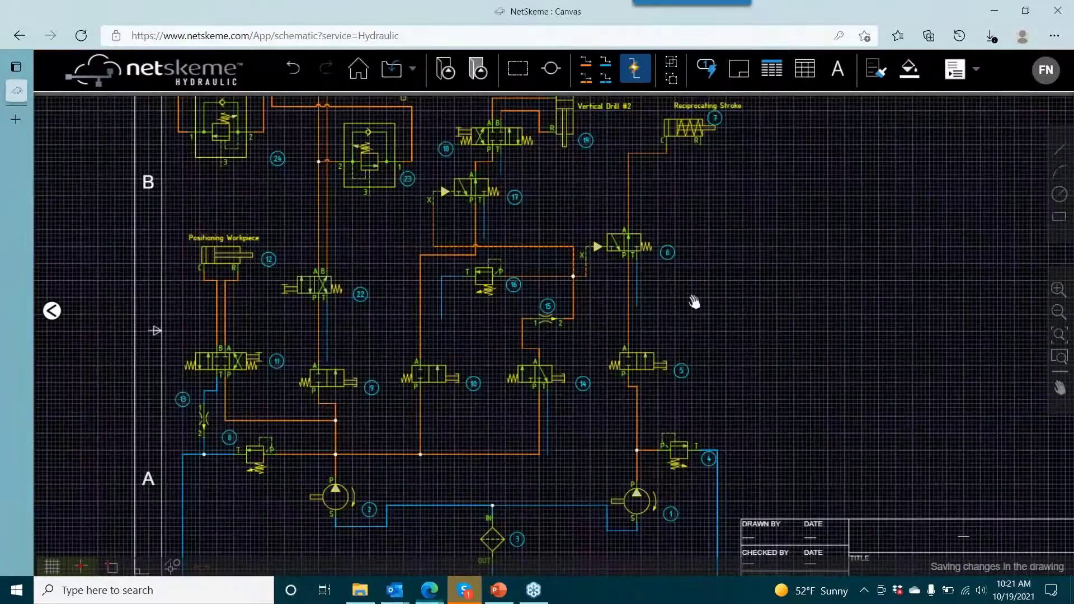
scroll(693, 299, up, 2)
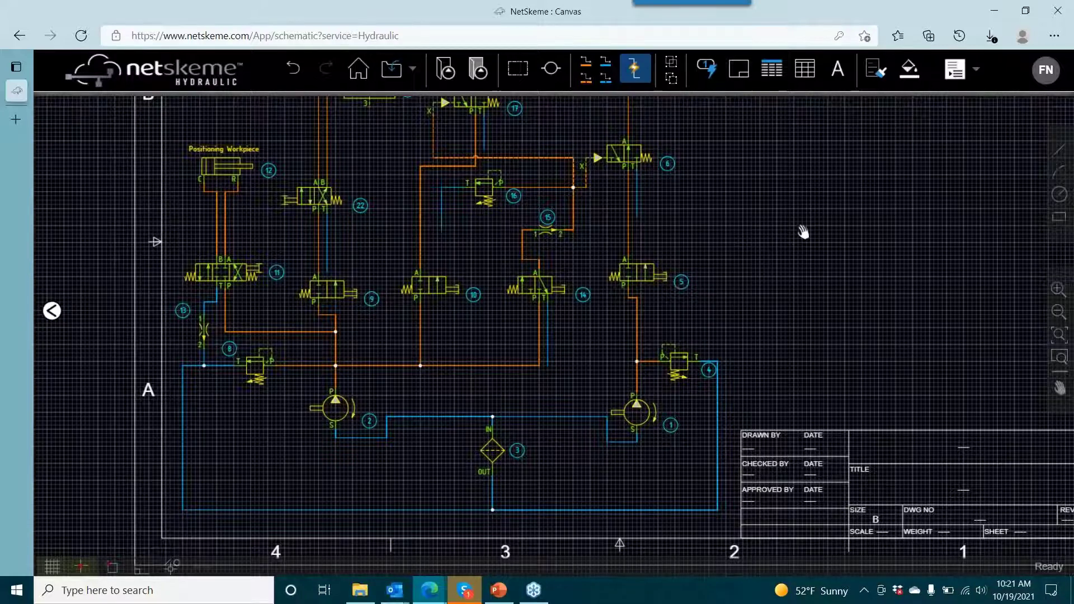
drag(804, 233, 825, 222)
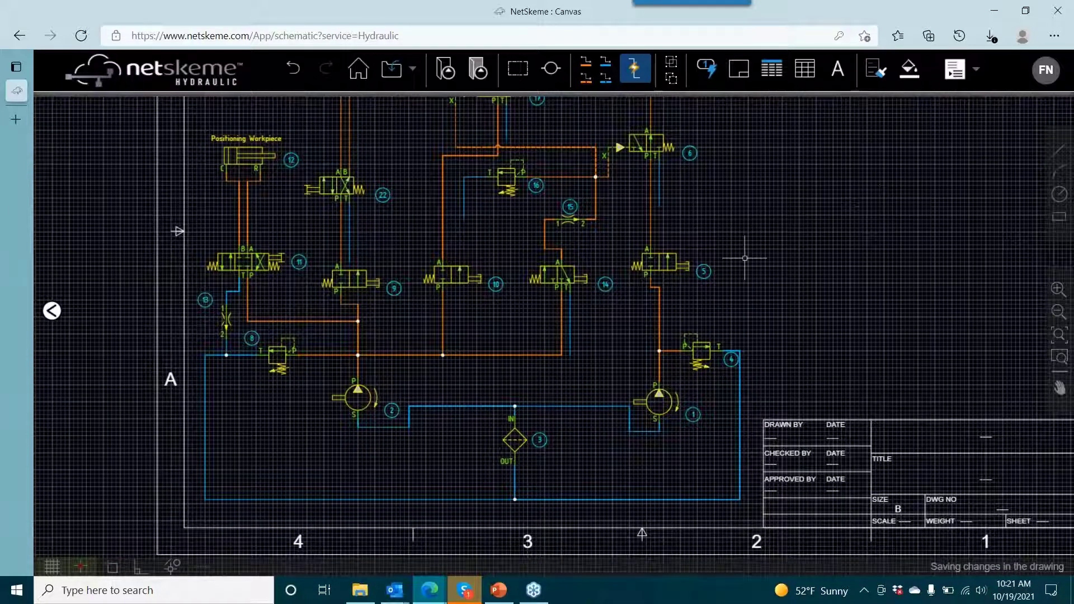
- Insert a Reservoir symbol in the empty area beside valve 5, with item ID 25 and description "Reservoir"
drag(709, 205, 610, 206)
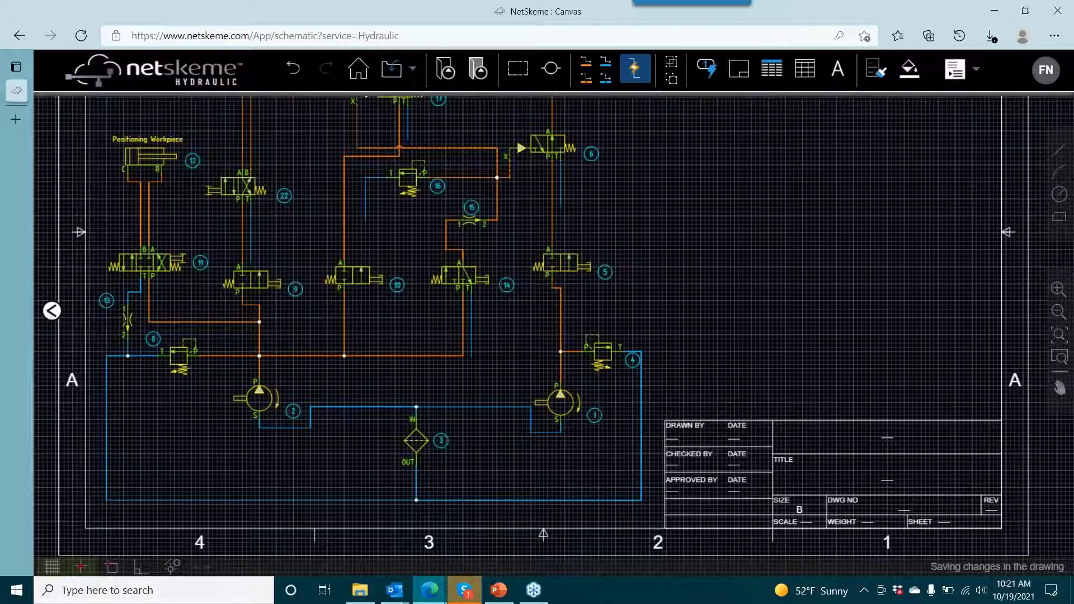
click(52, 311)
click(258, 171)
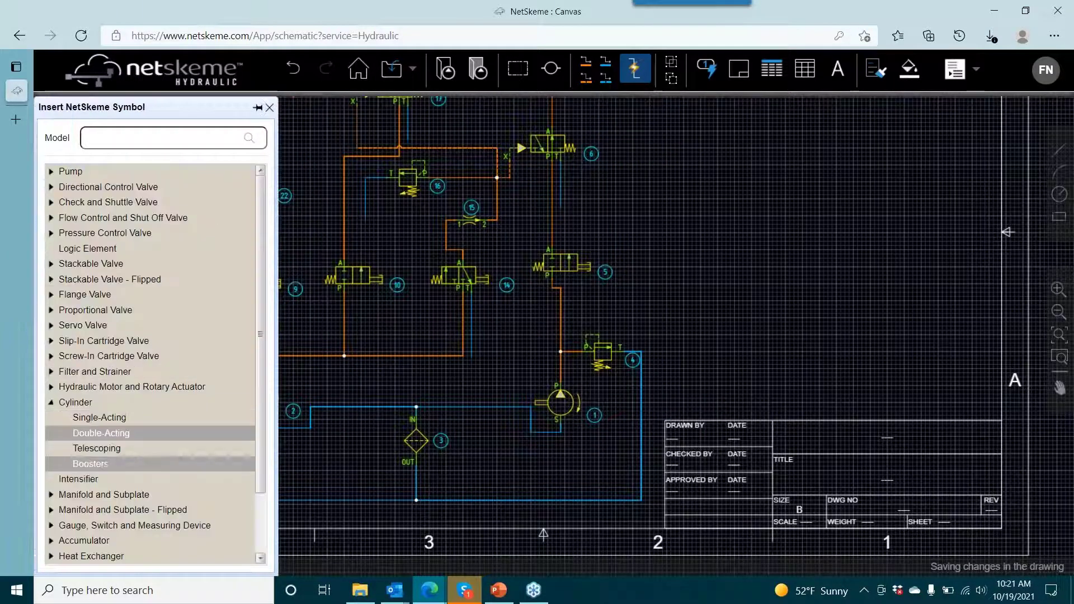
scroll(149, 482, down, 2)
click(63, 529)
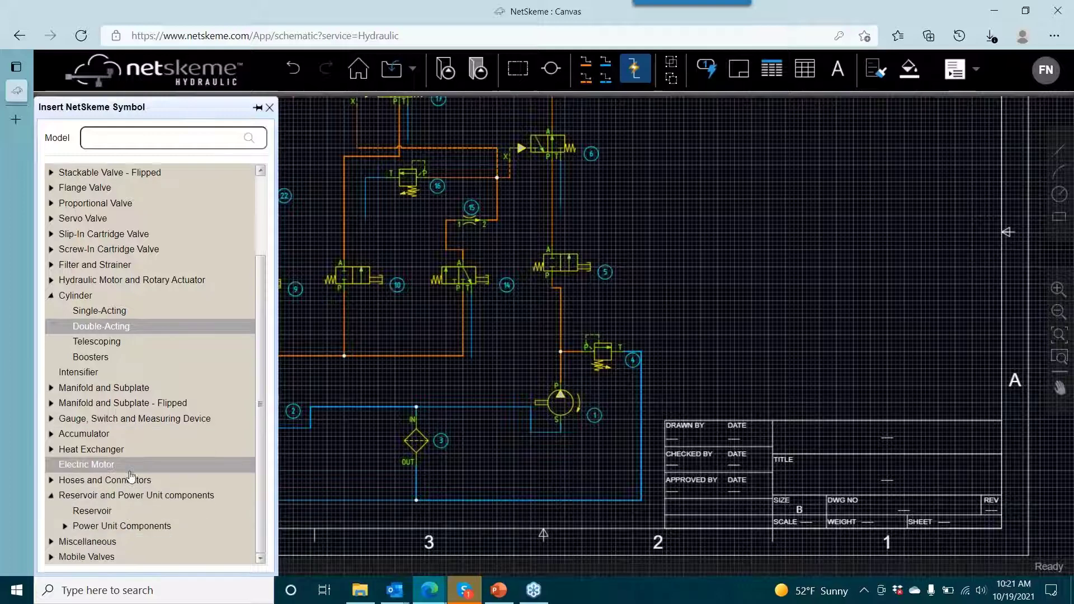
click(92, 511)
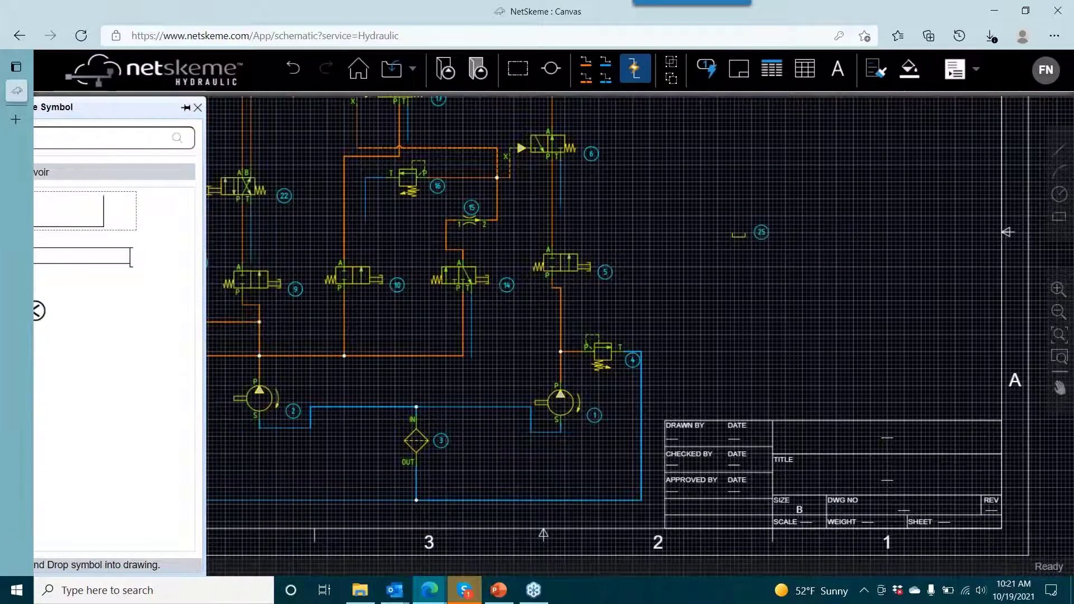
click(738, 237)
click(517, 335)
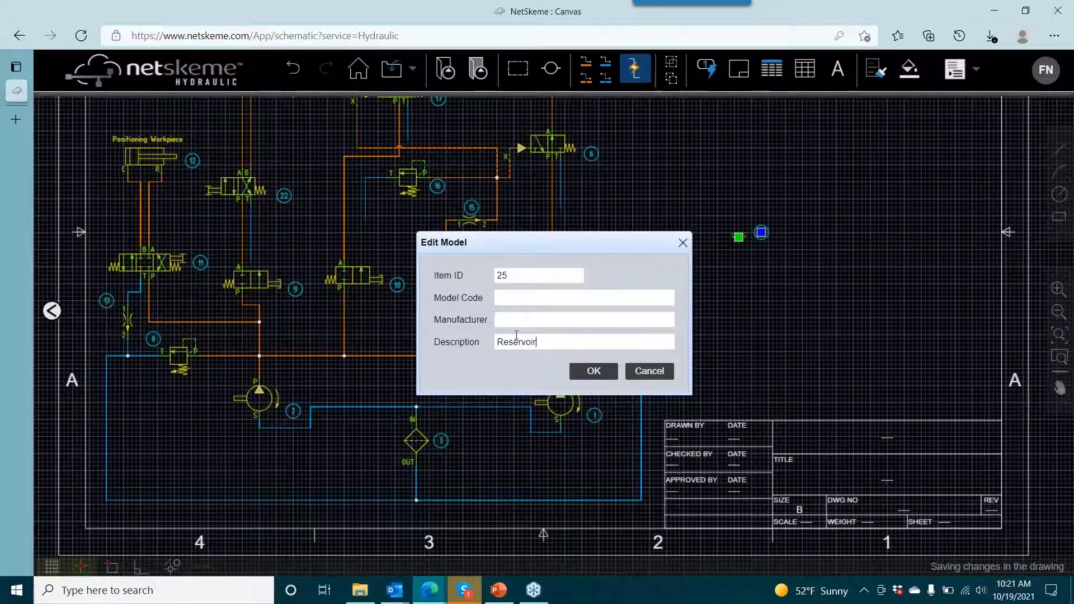
click(611, 367)
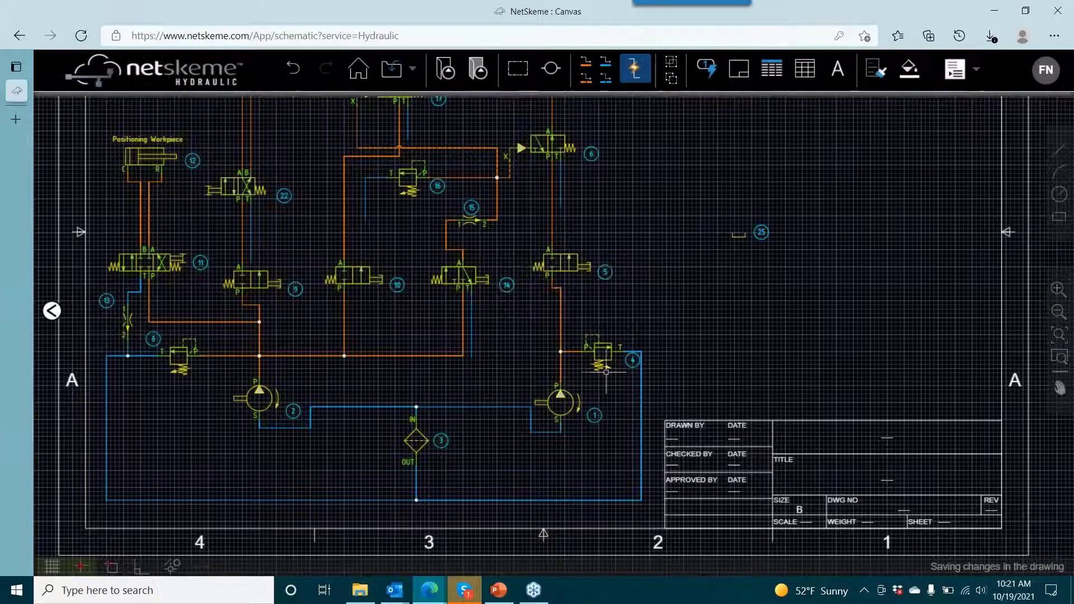
- Move reservoir 25 onto the end of valve 6's tank line and copy it to the end of valve 16's tank line
click(738, 237)
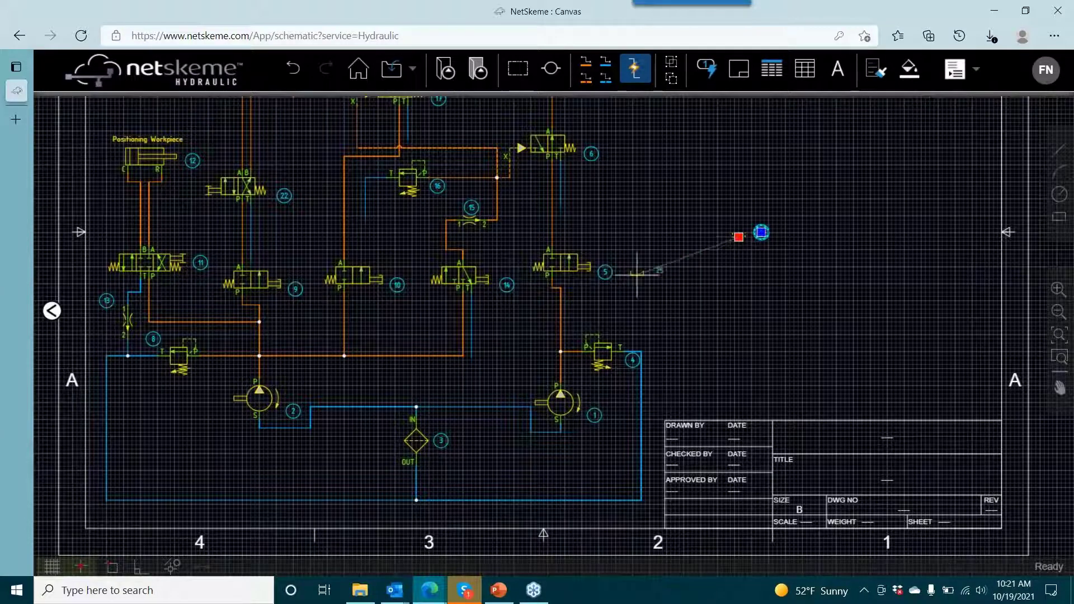
scroll(568, 218, up, 4)
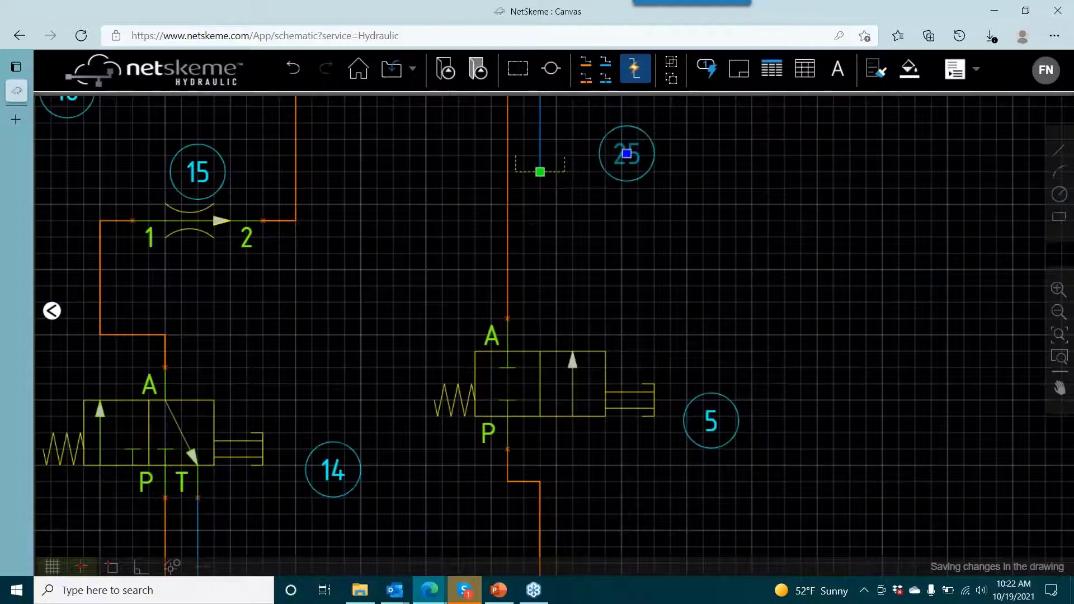
right_click(553, 171)
click(599, 254)
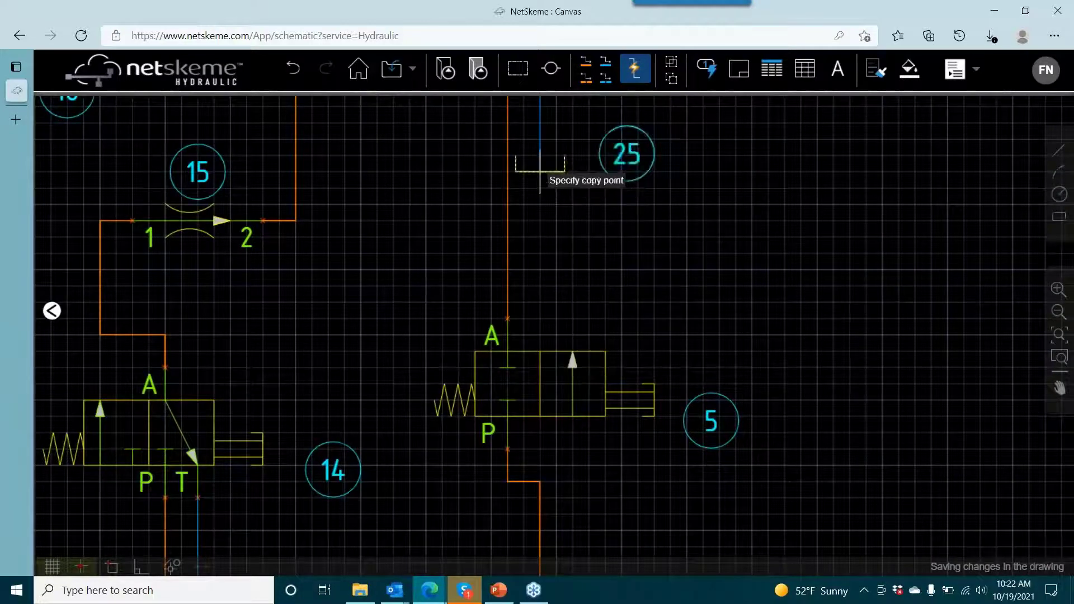
click(541, 171)
scroll(589, 425, down, 2)
drag(294, 414, 324, 266)
click(211, 173)
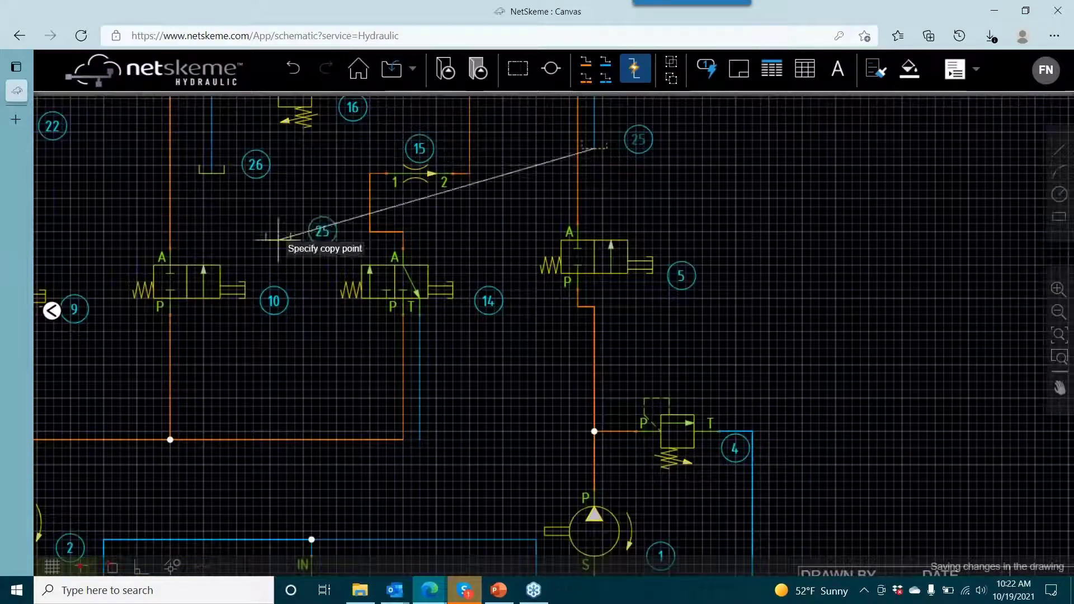
- Place copies of the reservoir at the end of valve 14's tank line and below the line junction under filter 3
click(418, 438)
drag(432, 444, 481, 158)
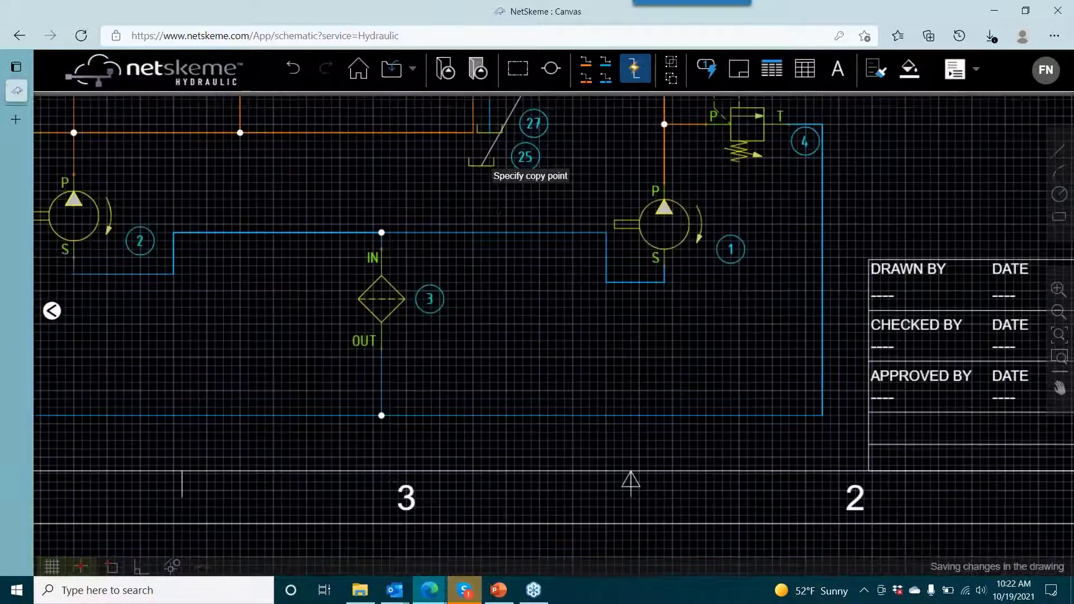
click(381, 455)
scroll(248, 297, down, 3)
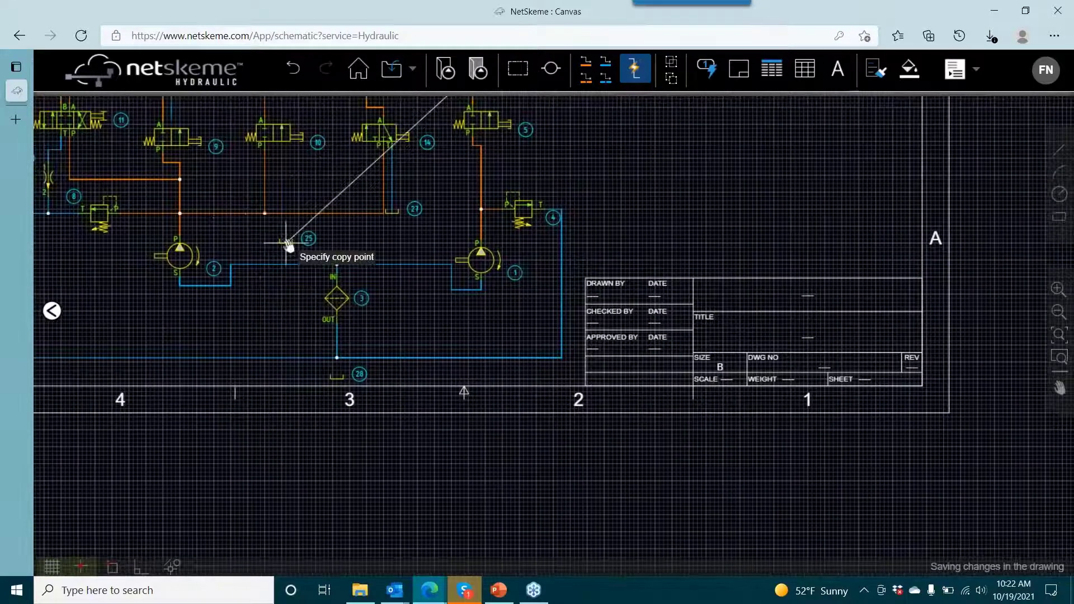
- Place further reservoir copies at the ends of the tank lines of valves 22, 17 and 18, and finish copying
drag(288, 245, 325, 283)
click(208, 159)
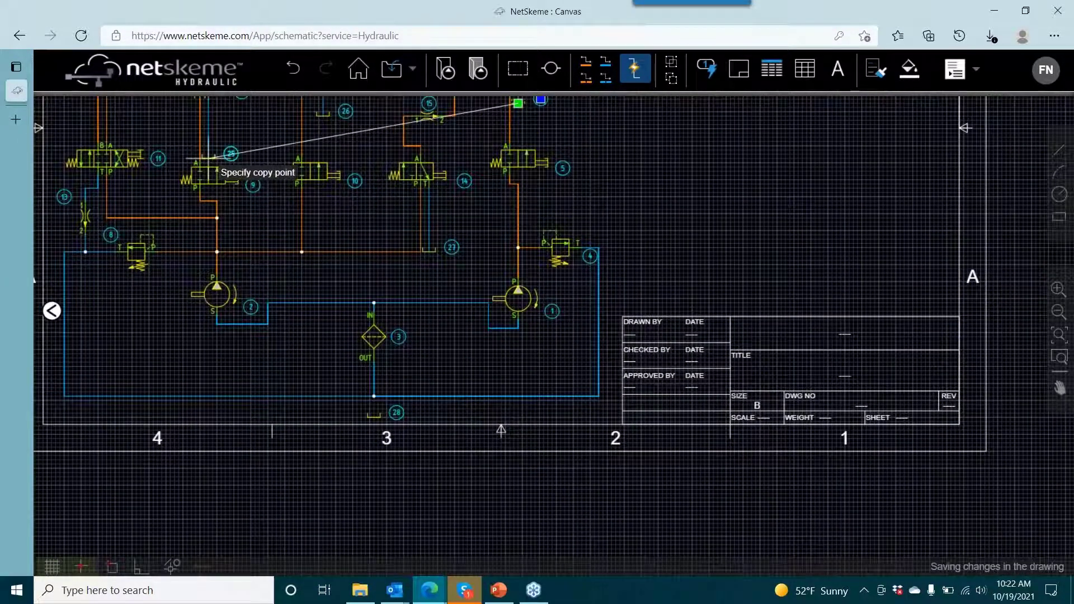
drag(295, 138, 333, 222)
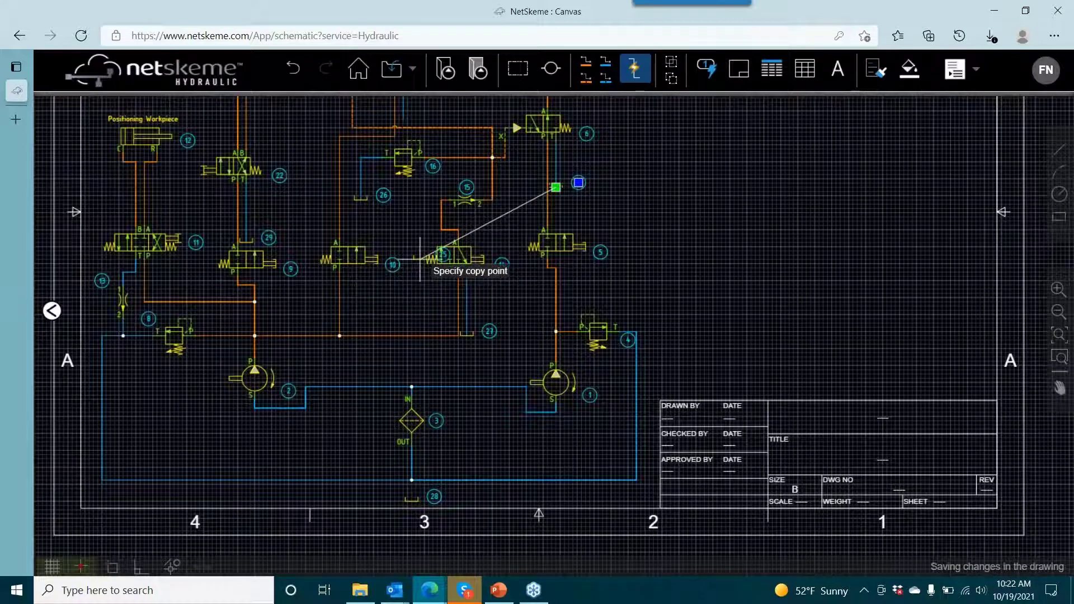
drag(421, 261, 427, 308)
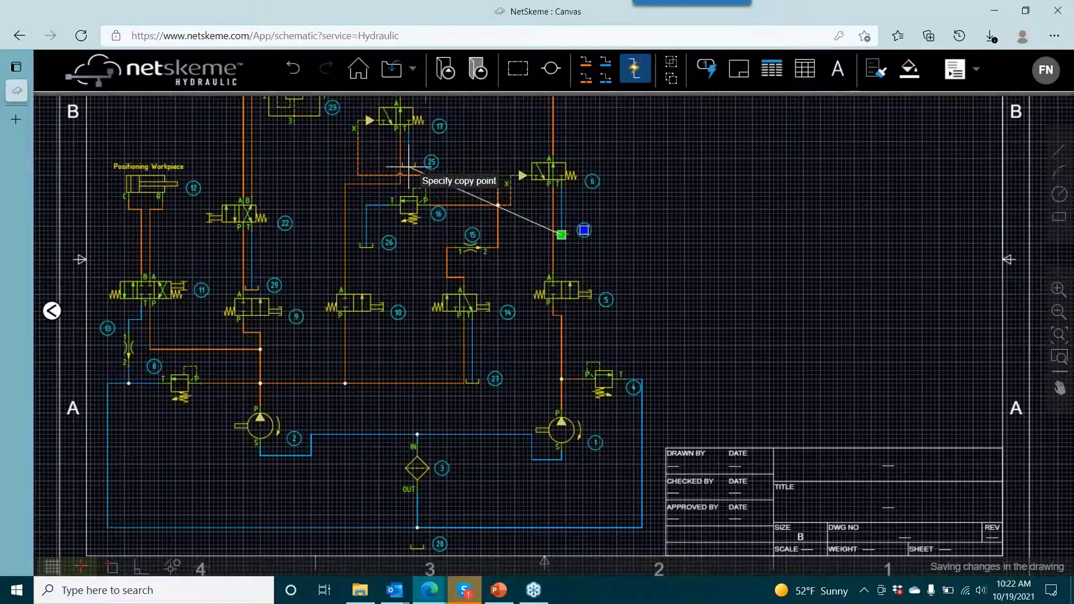
drag(437, 160, 448, 214)
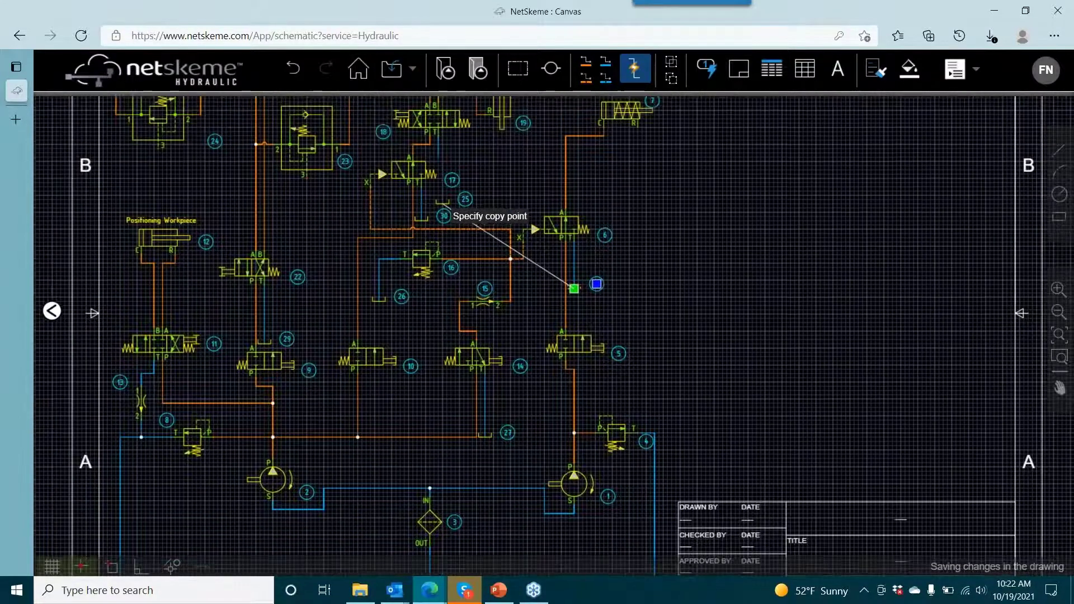
click(447, 164)
right_click(521, 172)
click(523, 173)
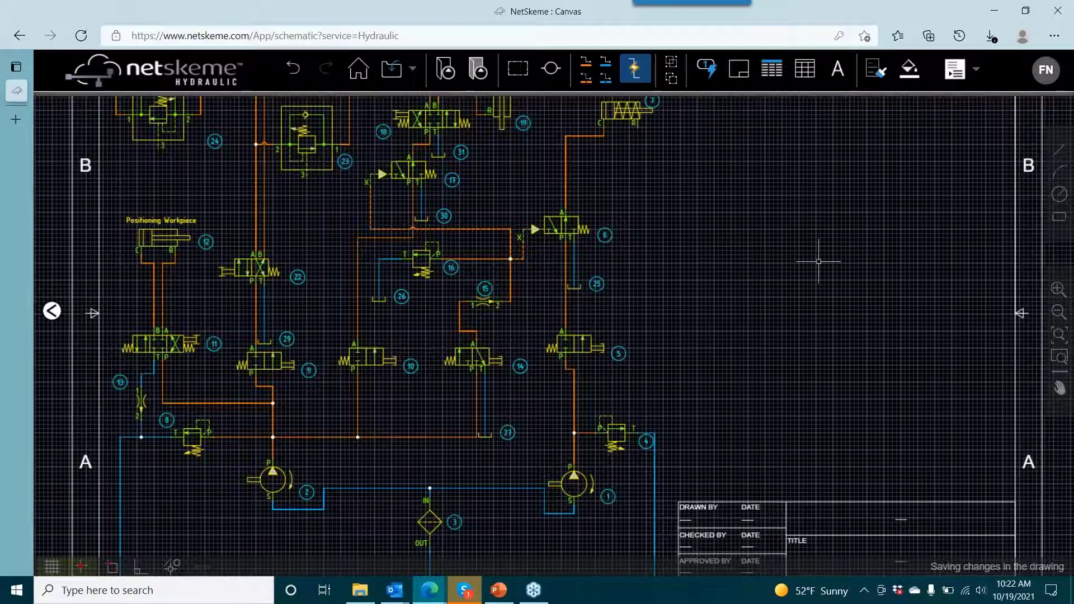
- Insert the bill of materials table above the title block
drag(823, 259, 648, 233)
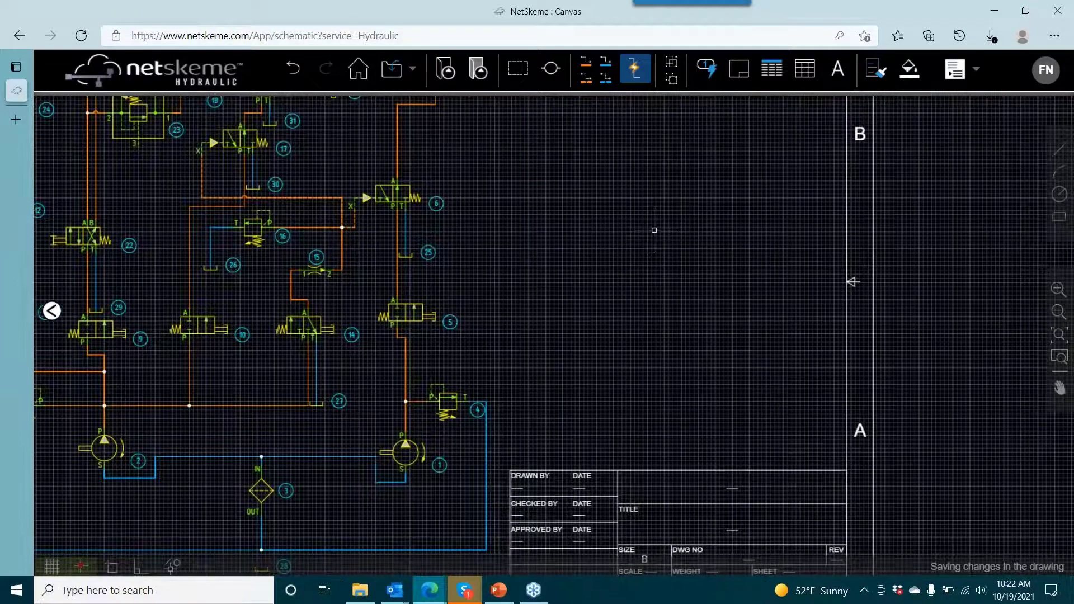
click(772, 69)
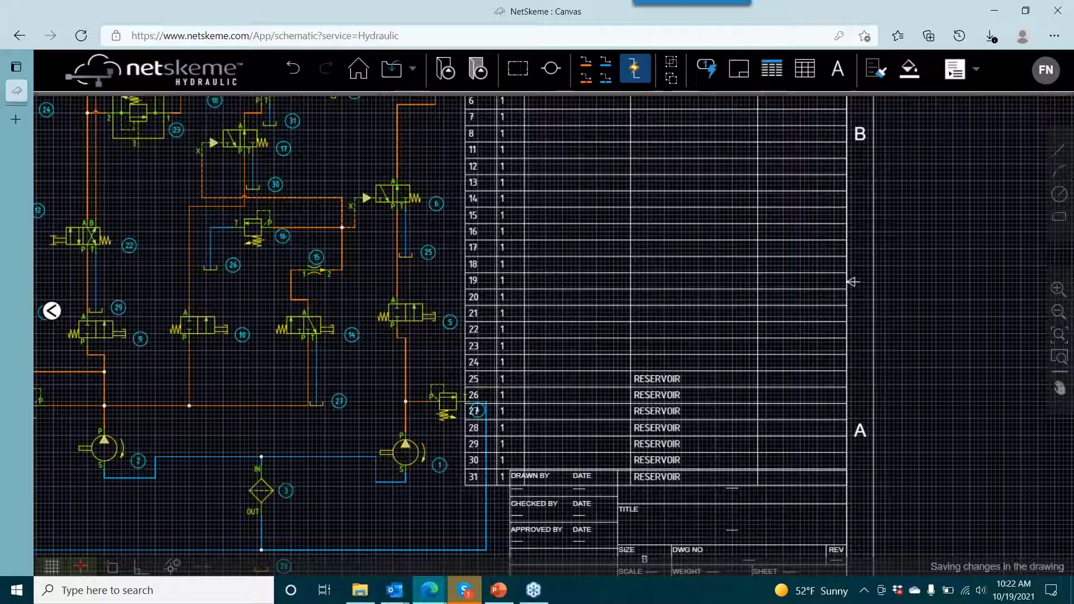
- Inspect the model details of valve 6 and close them without changes
click(396, 203)
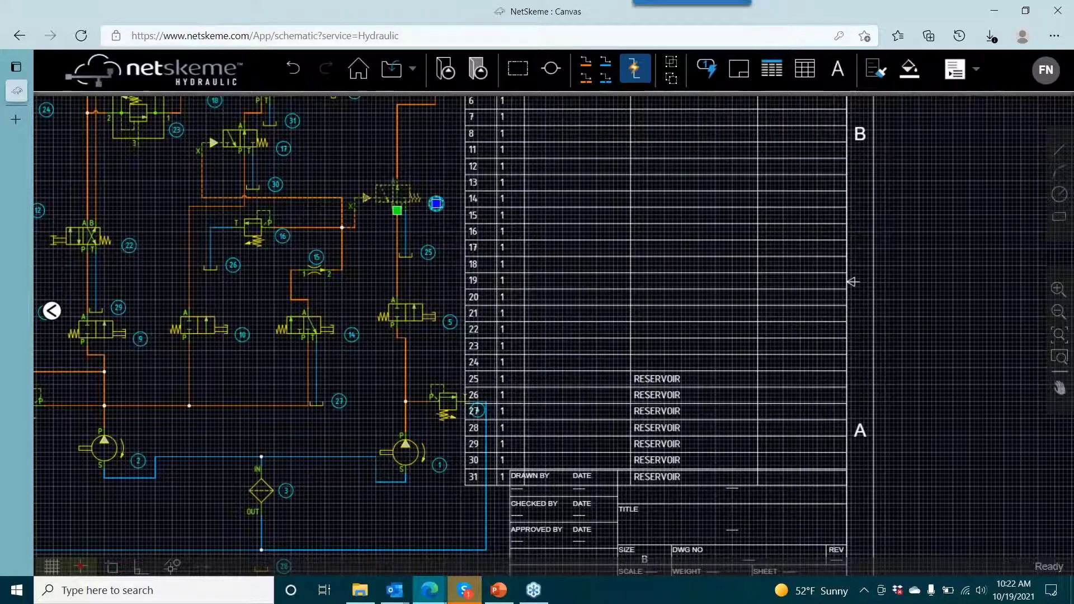
double_click(436, 203)
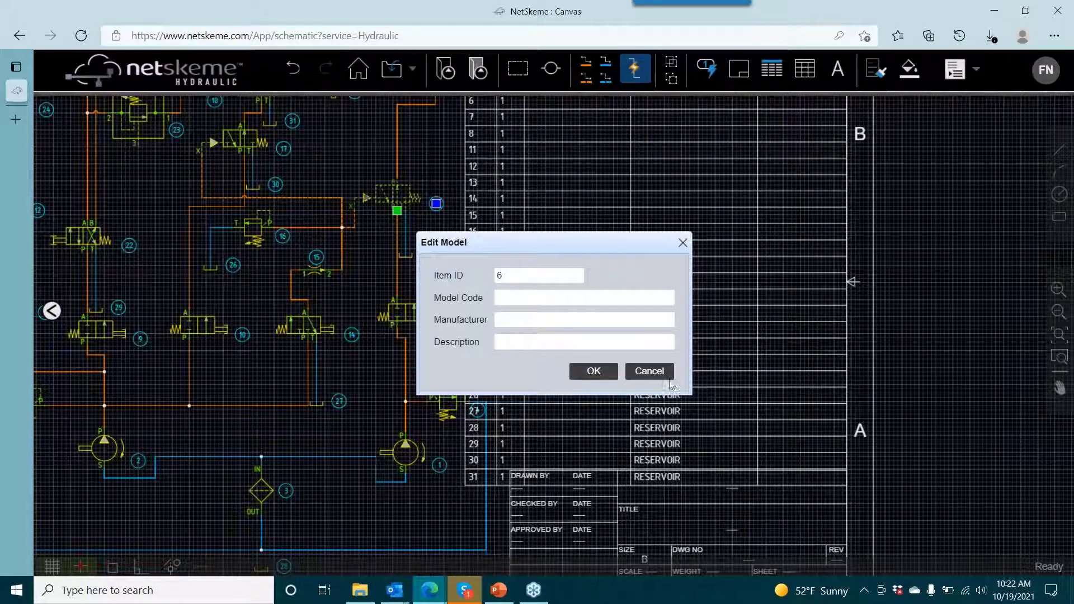
click(646, 369)
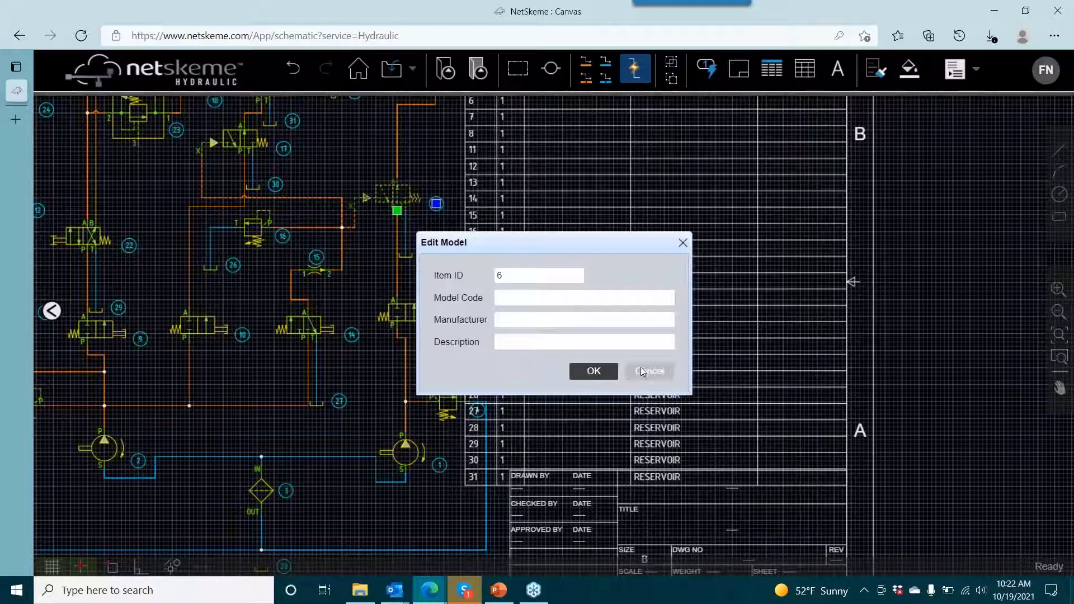
click(649, 371)
click(397, 208)
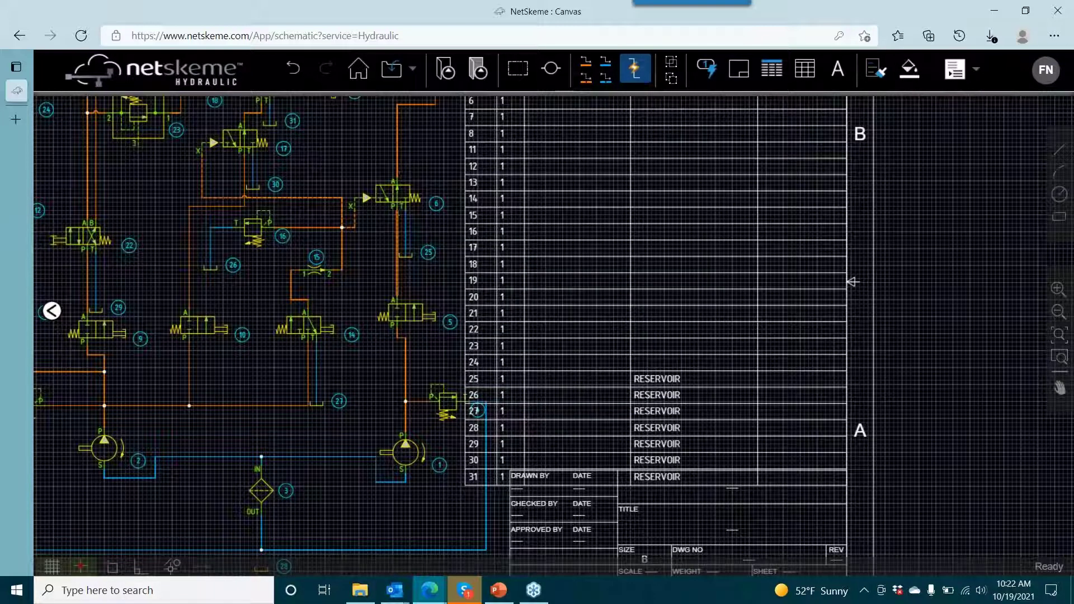
right_click(397, 205)
right_click(400, 215)
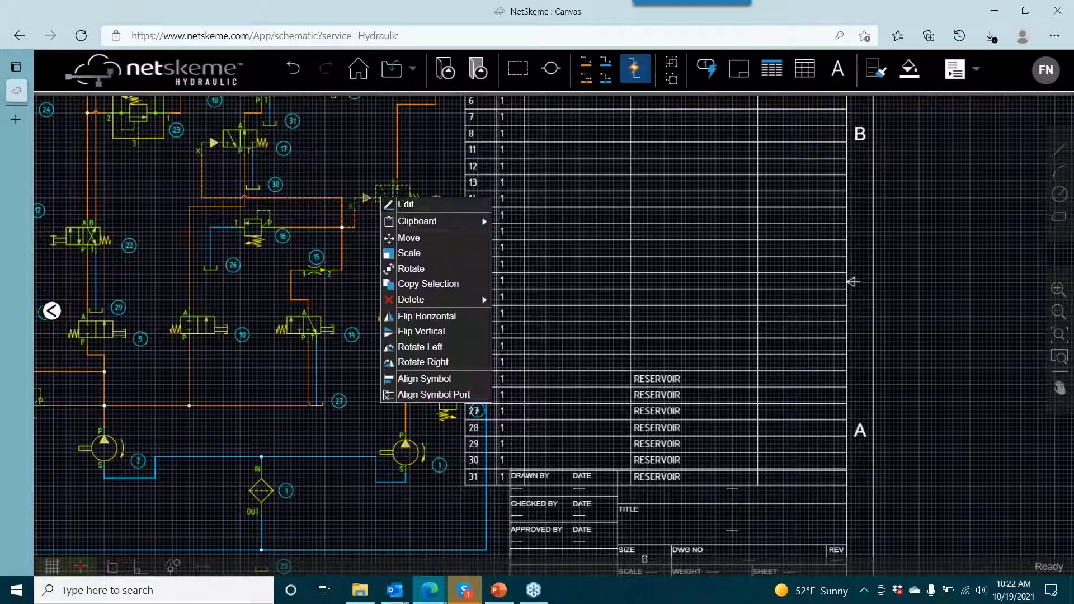
click(405, 204)
click(650, 374)
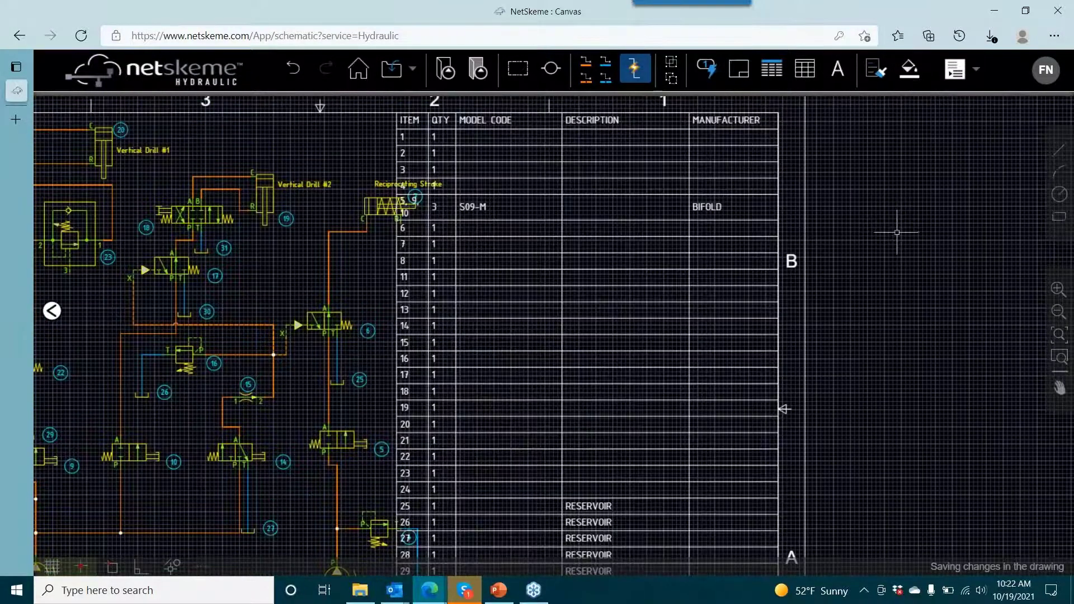
- Check the model code and manufacturer entered for valve 5, leaving them unchanged
drag(896, 232, 946, 188)
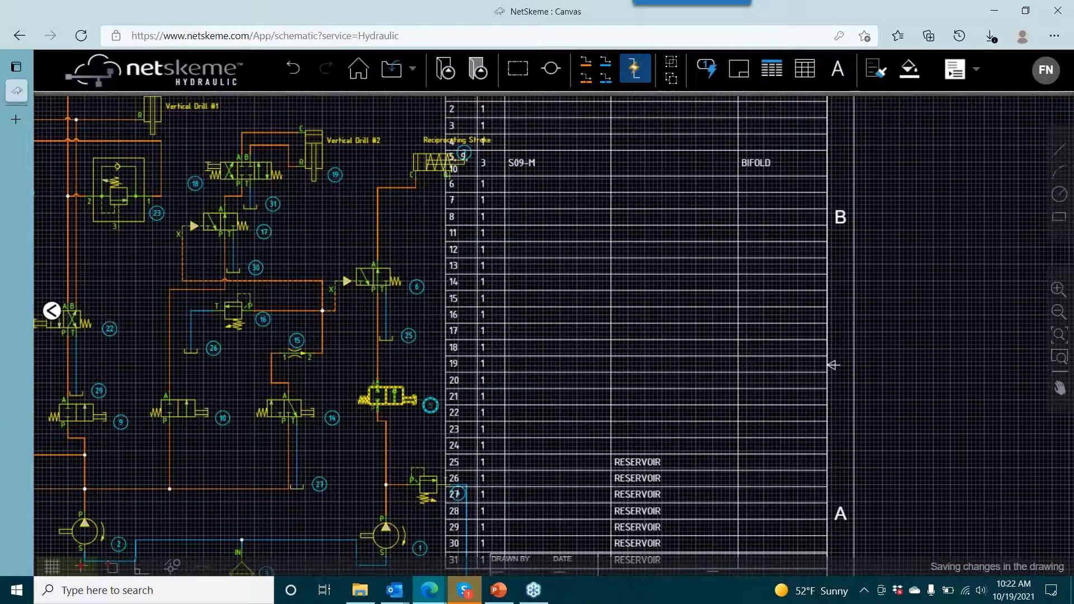
click(386, 396)
double_click(430, 405)
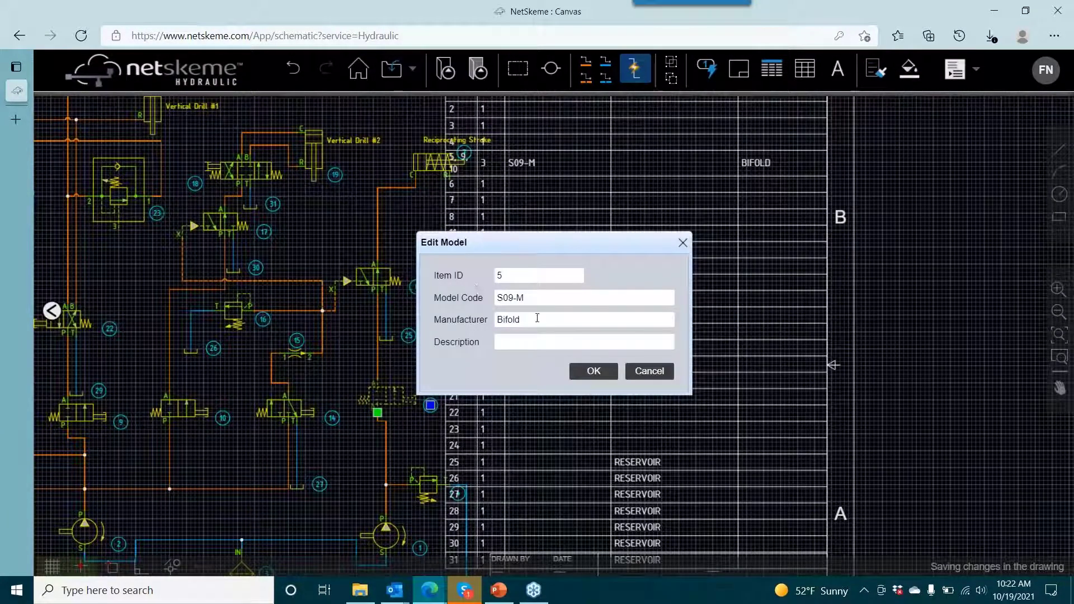
click(650, 372)
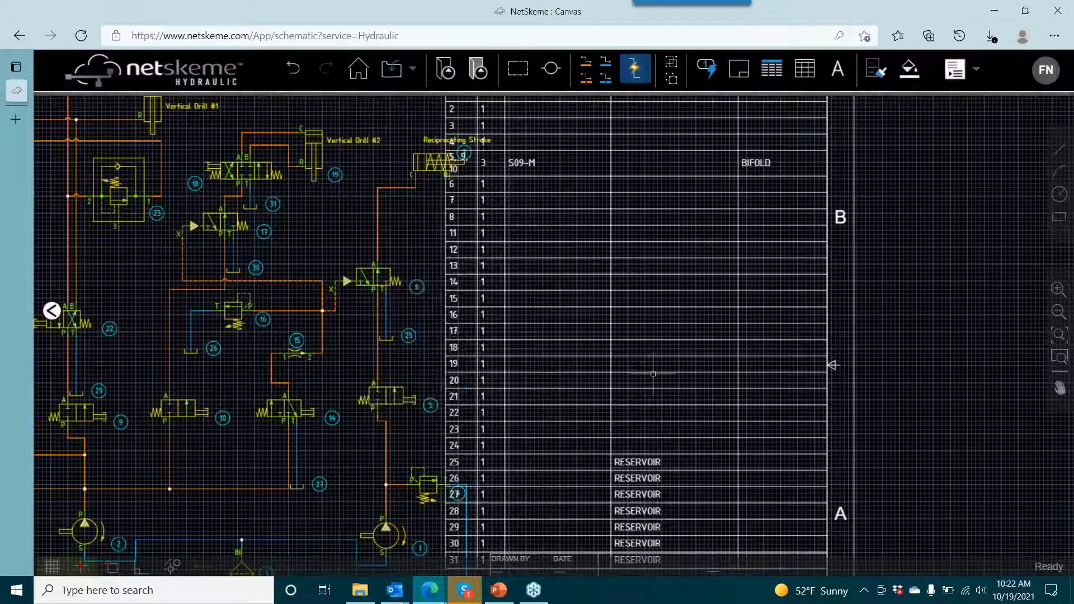
- Move the bill of materials table off the schematic to the empty area beyond the sheet's right border
drag(685, 250, 972, 241)
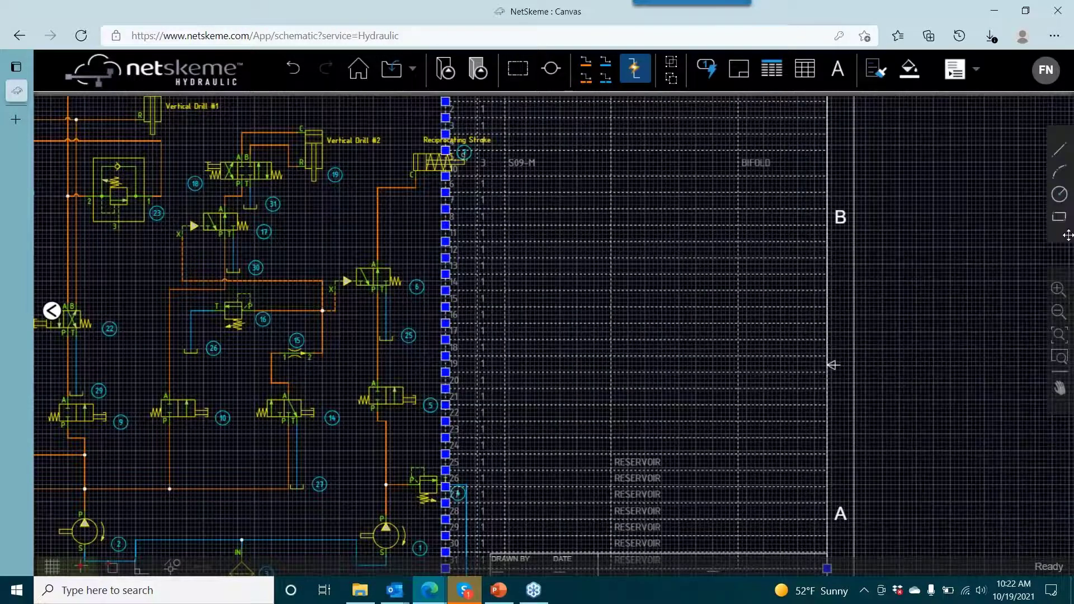
scroll(665, 228, down, 1)
drag(666, 228, 455, 239)
drag(455, 241, 771, 239)
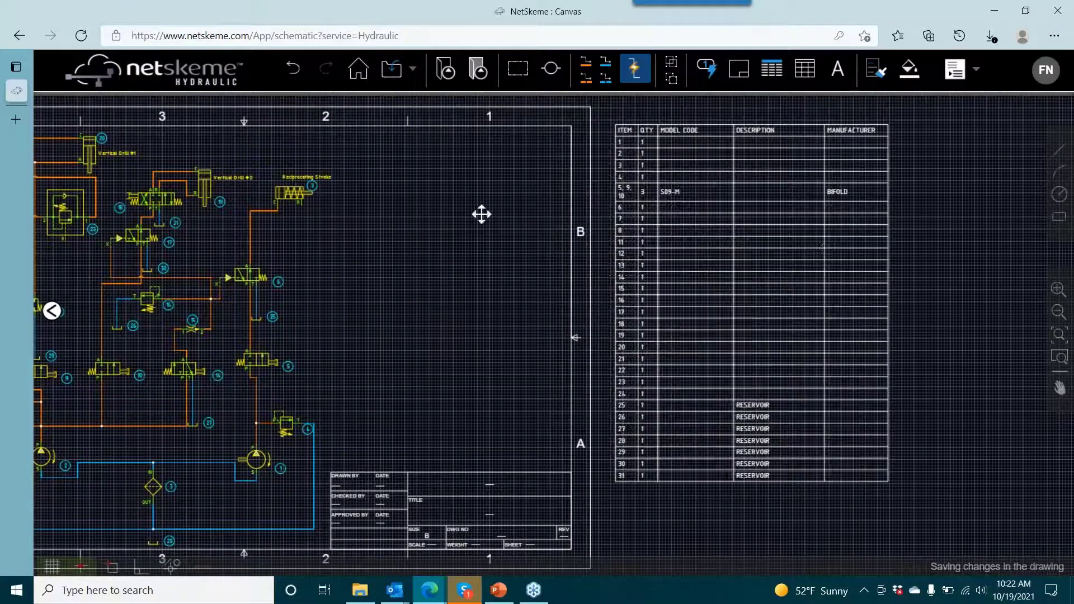
- Examine the bill of materials rows against the numbered components on the schematic sheet
drag(892, 240, 796, 168)
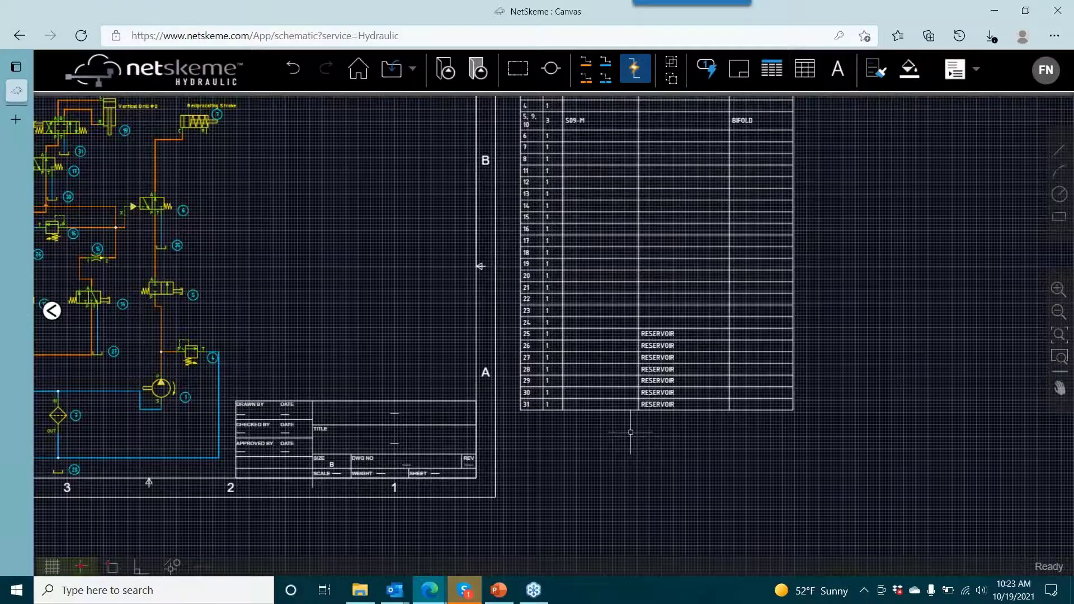
drag(725, 358, 720, 430)
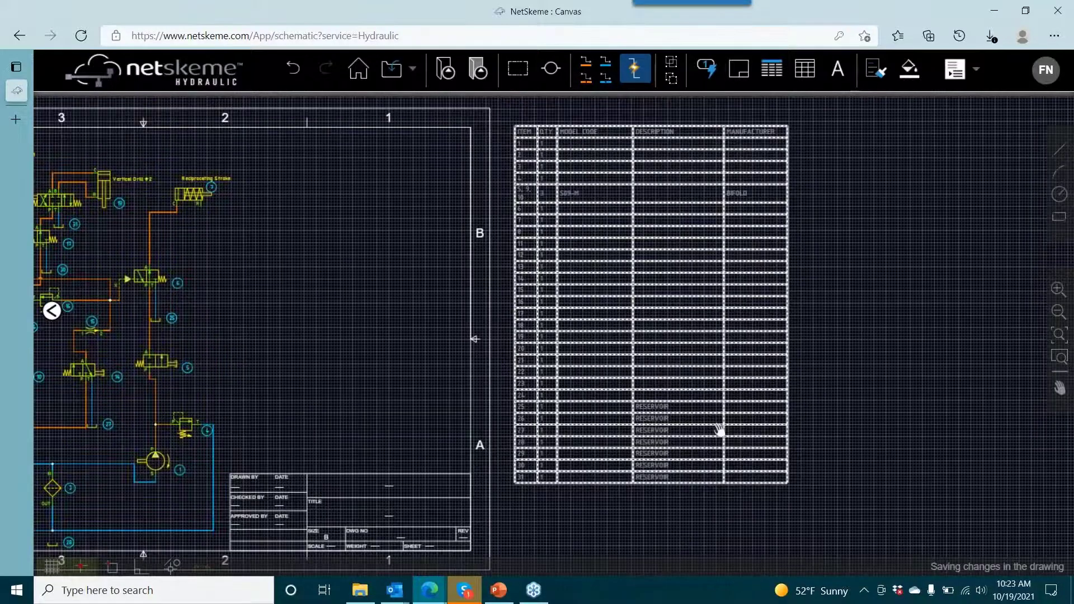
drag(337, 342, 797, 141)
scroll(549, 305, up, 2)
drag(549, 305, 483, 332)
scroll(483, 333, down, 1)
drag(737, 256, 389, 297)
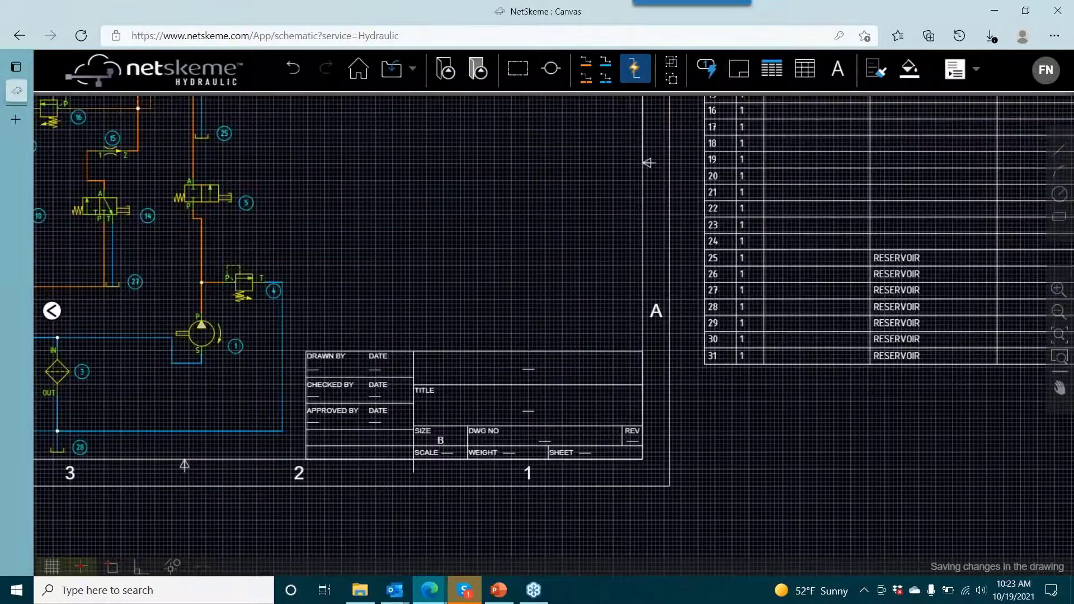
drag(769, 261, 554, 240)
scroll(554, 240, down, 3)
drag(597, 374, 617, 495)
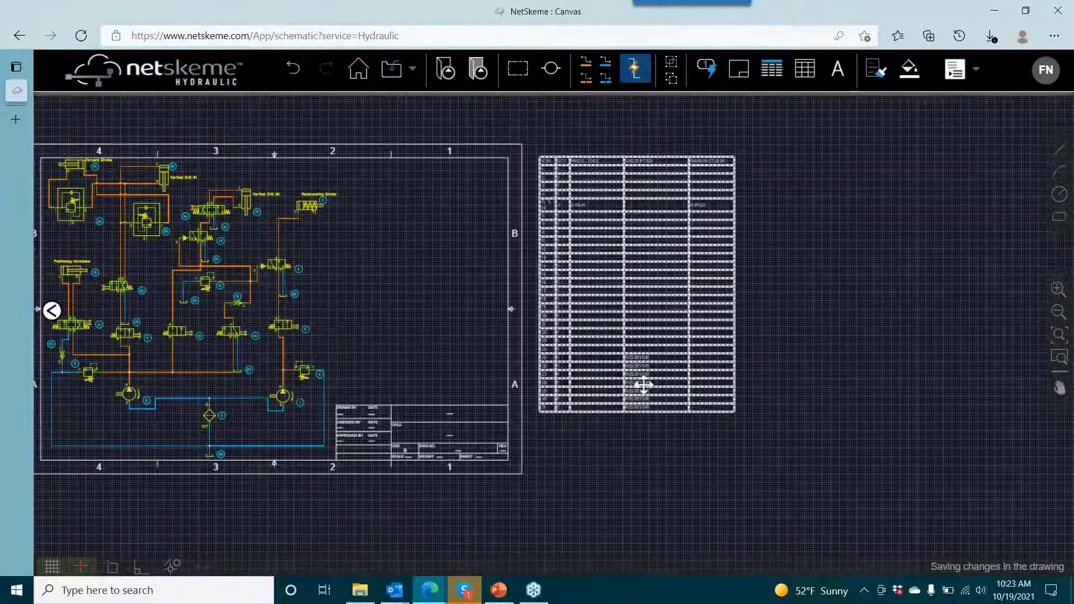
drag(394, 309, 406, 304)
- Set the model code of reservoir 27 on valve 14's tank line to "Reservoir"
scroll(486, 257, up, 3)
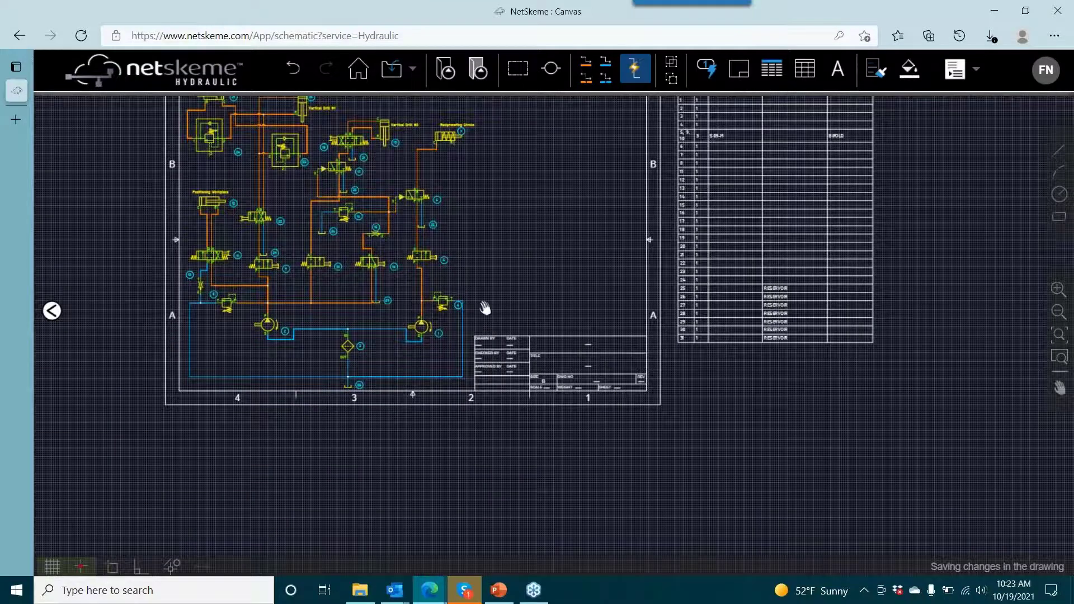
scroll(488, 272, up, 10)
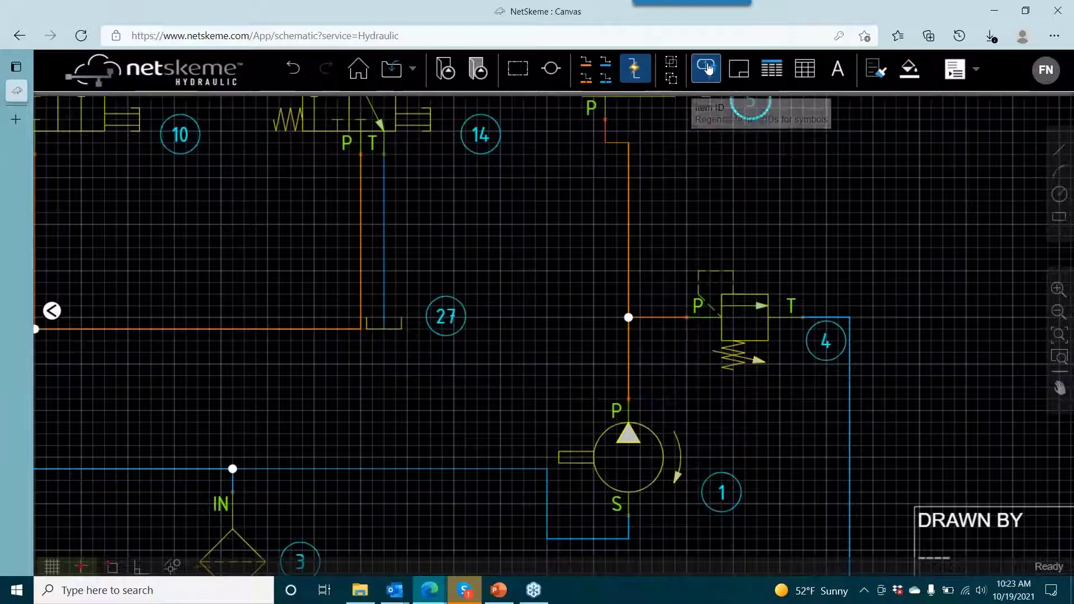
double_click(396, 328)
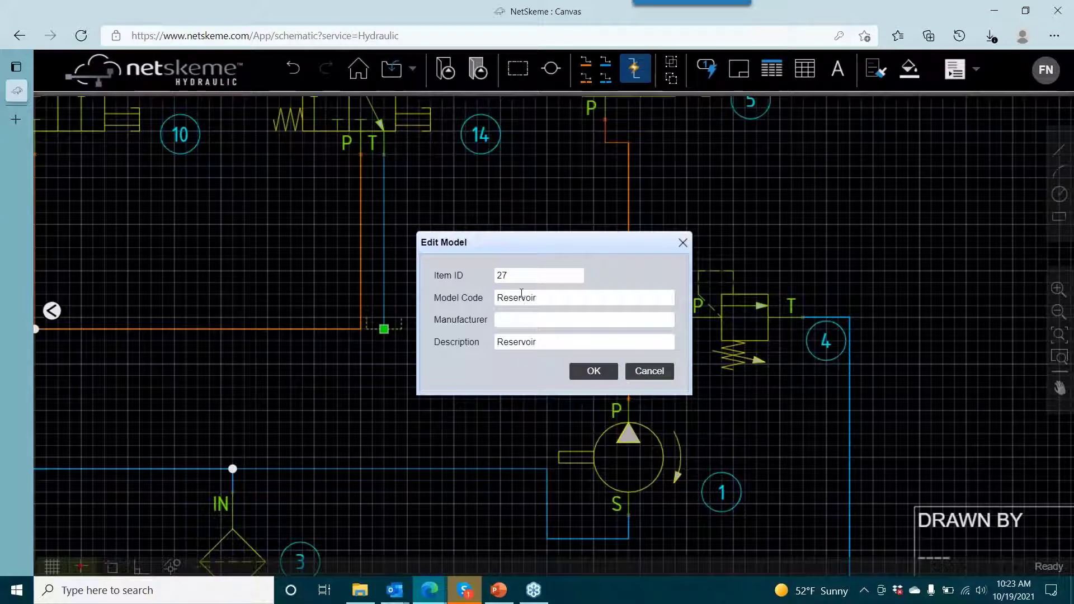
click(593, 371)
- Delete reservoir 28 below filter 3
scroll(534, 351, down, 2)
drag(542, 245, 568, 77)
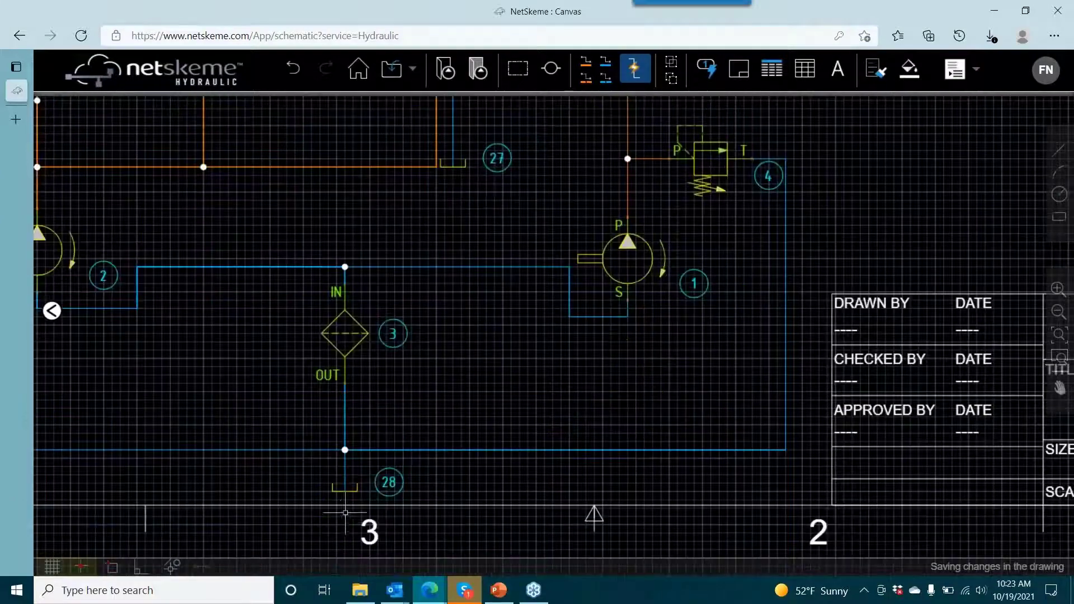
click(356, 491)
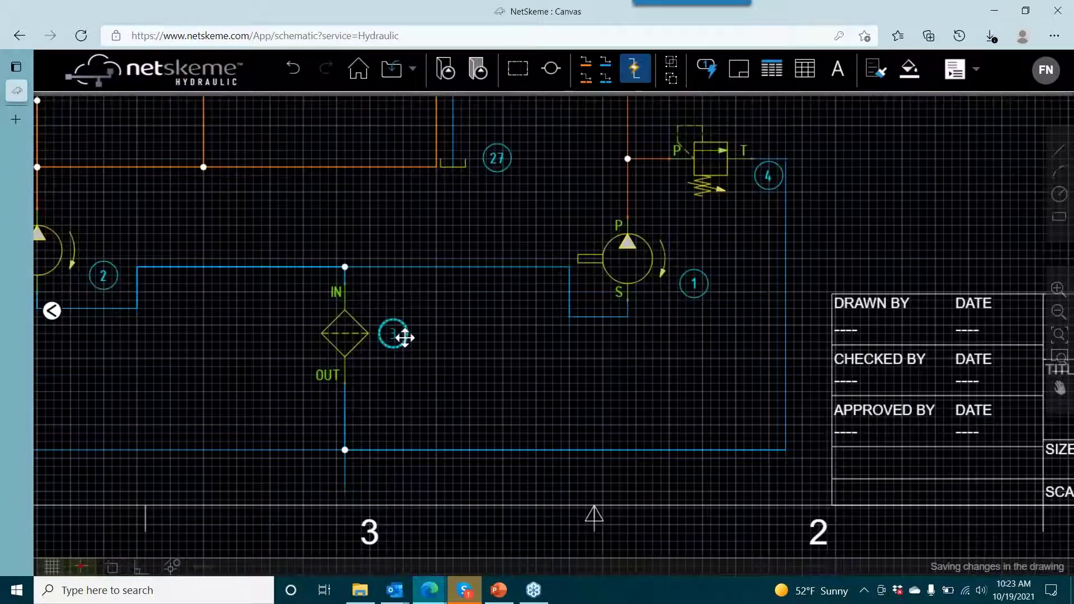
- Delete reservoir 29 at the end of valve 22's tank line, just above valve 9
drag(404, 337, 472, 515)
drag(260, 279, 425, 281)
scroll(424, 282, down, 3)
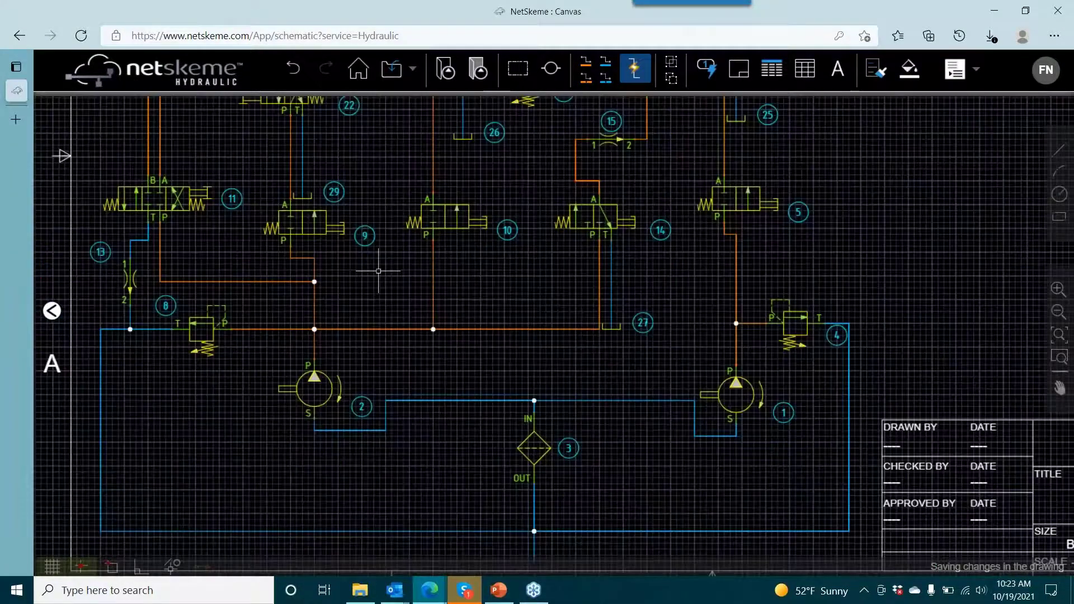
click(341, 220)
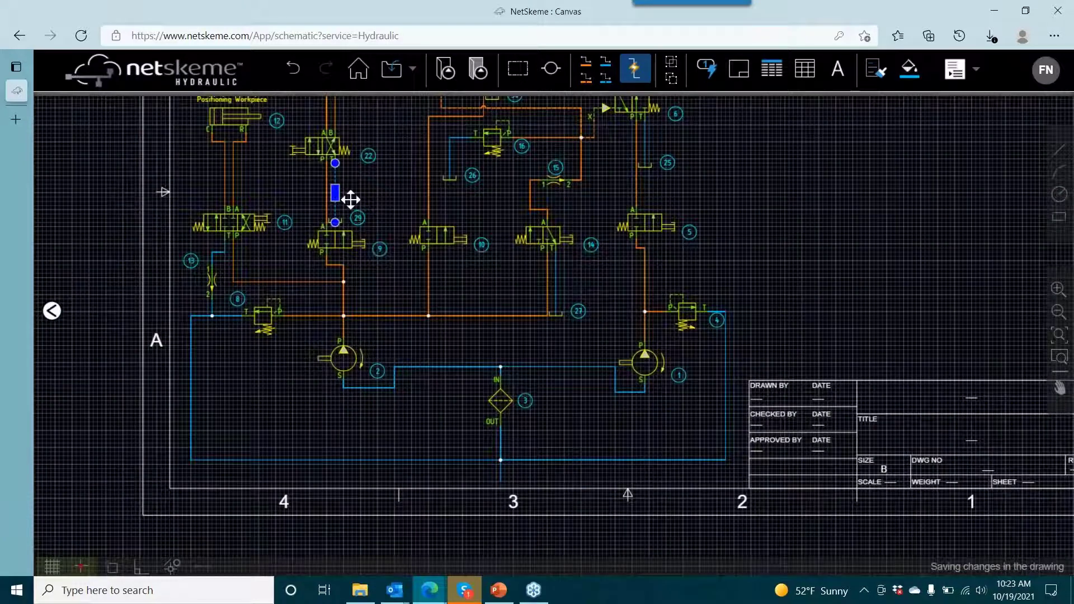
key(Escape)
scroll(342, 220, up, 4)
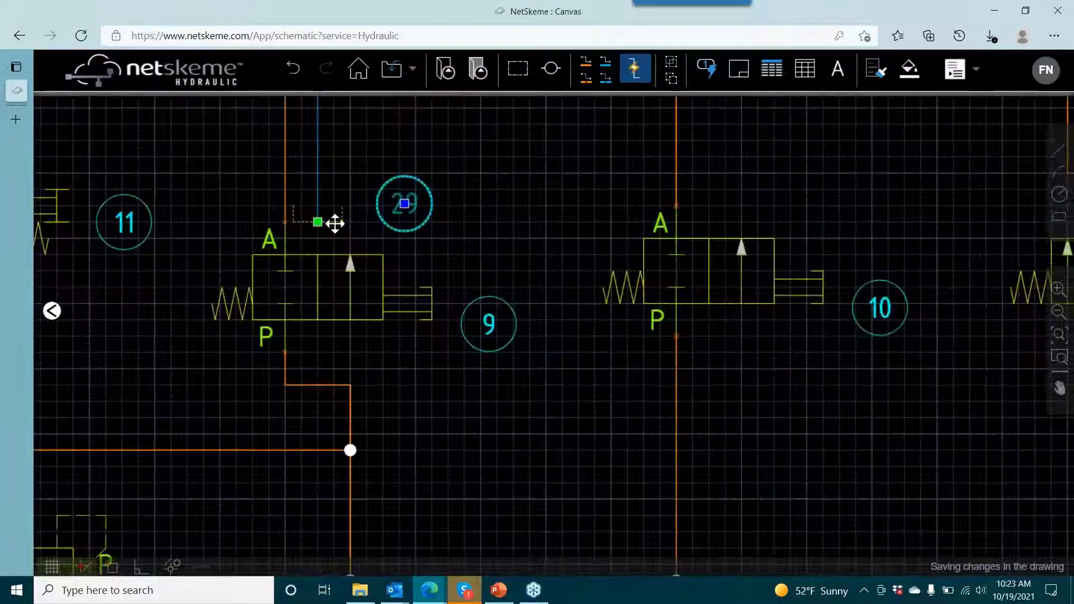
scroll(309, 341, down, 1)
drag(309, 341, 179, 457)
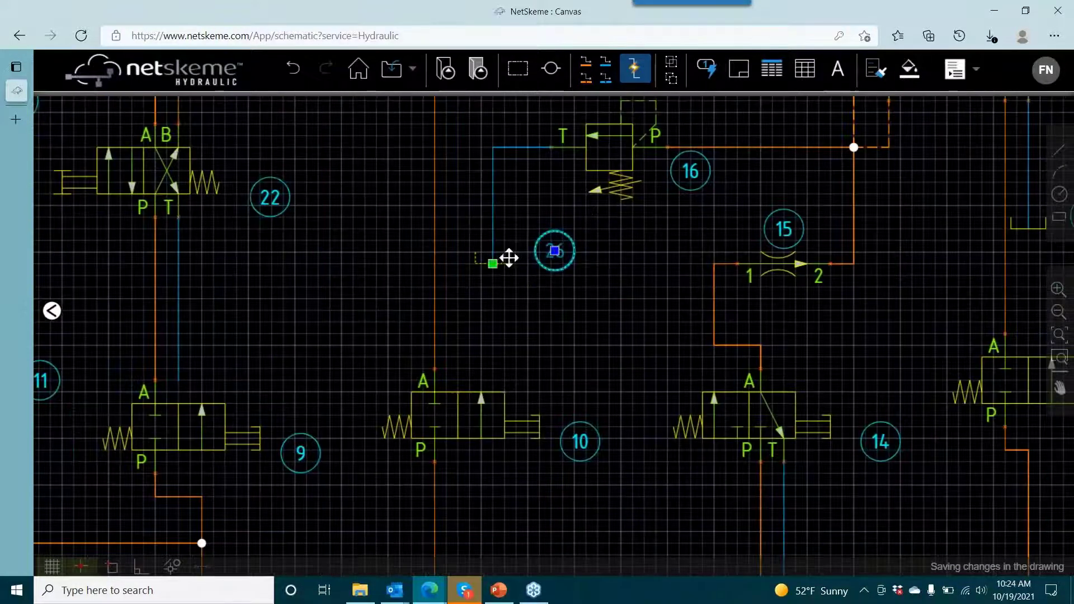
- Delete reservoir 26 on relief valve 16's tank line and reservoir 30 below valve 17
scroll(536, 229, down, 3)
scroll(536, 229, up, 5)
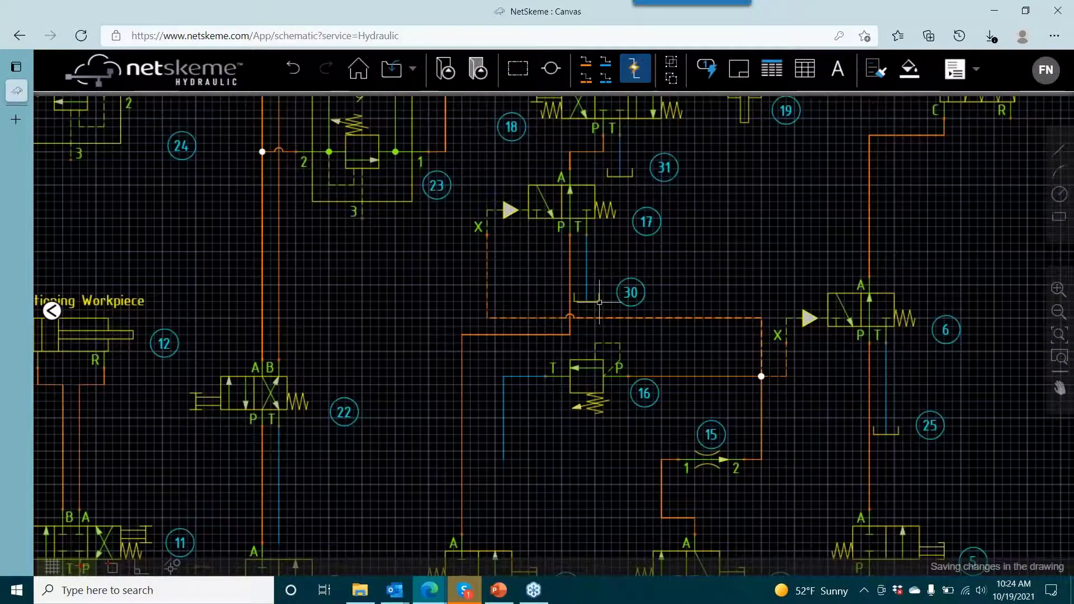
click(595, 301)
scroll(594, 301, up, 3)
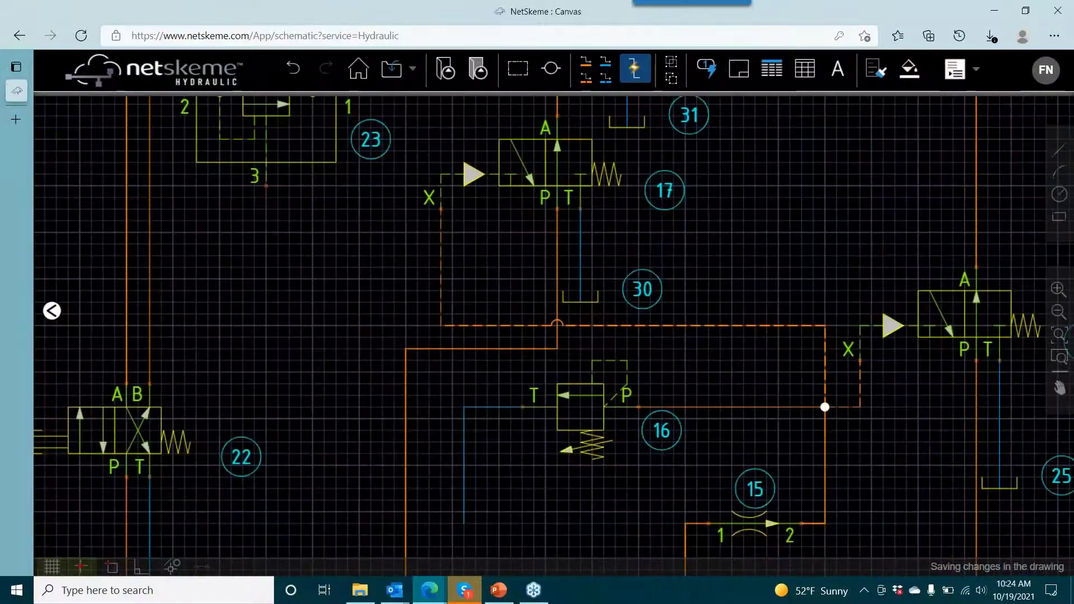
scroll(613, 215, down, 2)
key(Delete)
- Delete reservoir 31 at the end of valve 18's tank line
drag(613, 214, 579, 345)
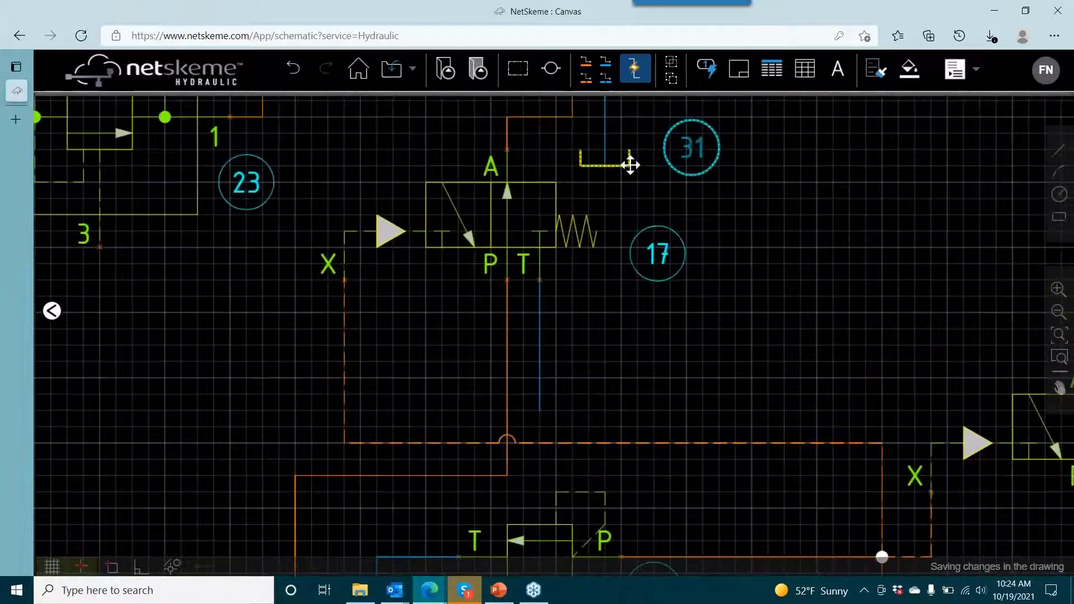
key(Delete)
scroll(625, 208, down, 3)
drag(615, 209, 459, 155)
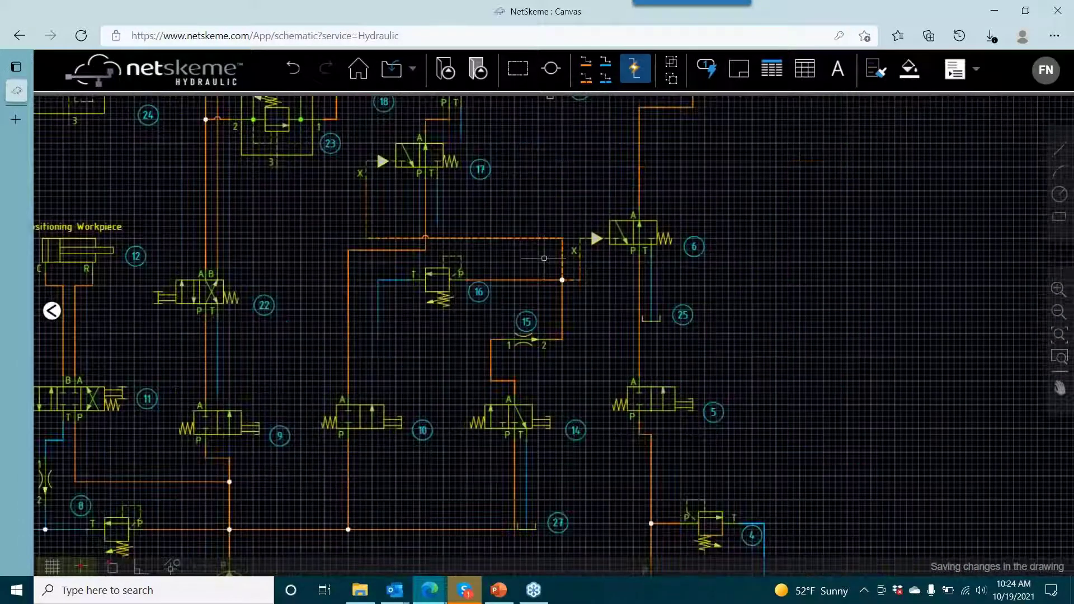
- Check the model details of reservoir 27, and delete reservoir 25 on valve 6's tank line
scroll(660, 322, up, 2)
scroll(623, 364, down, 2)
drag(622, 371, 587, 237)
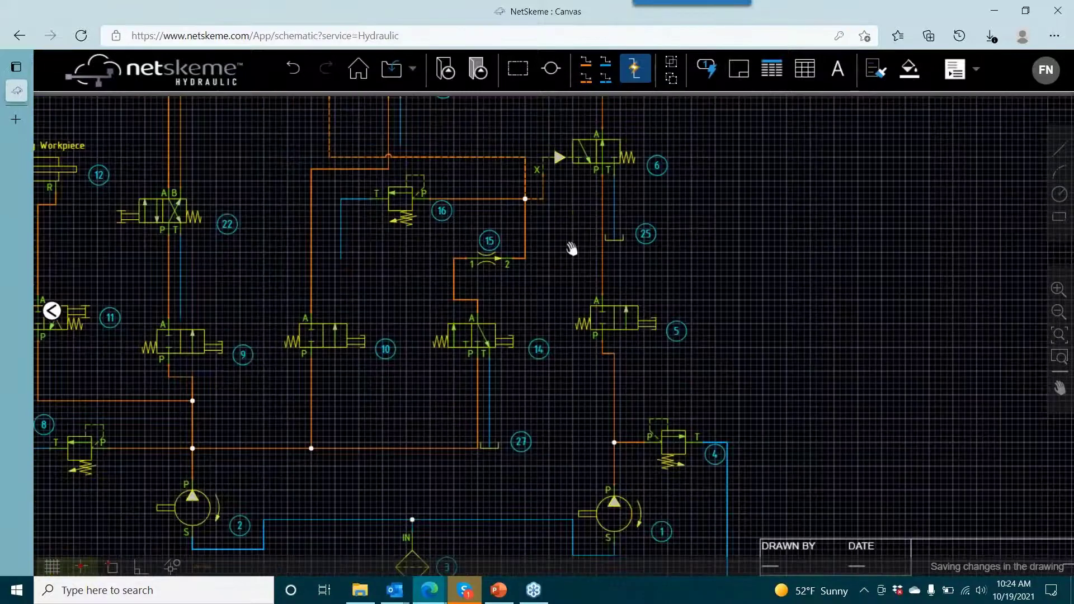
click(488, 407)
double_click(488, 407)
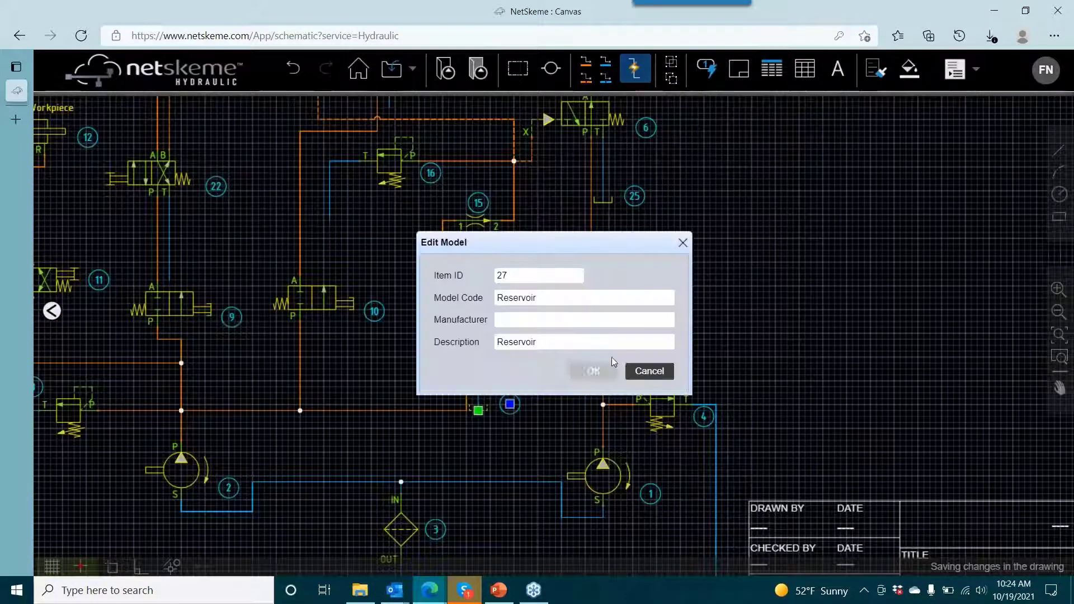
click(594, 372)
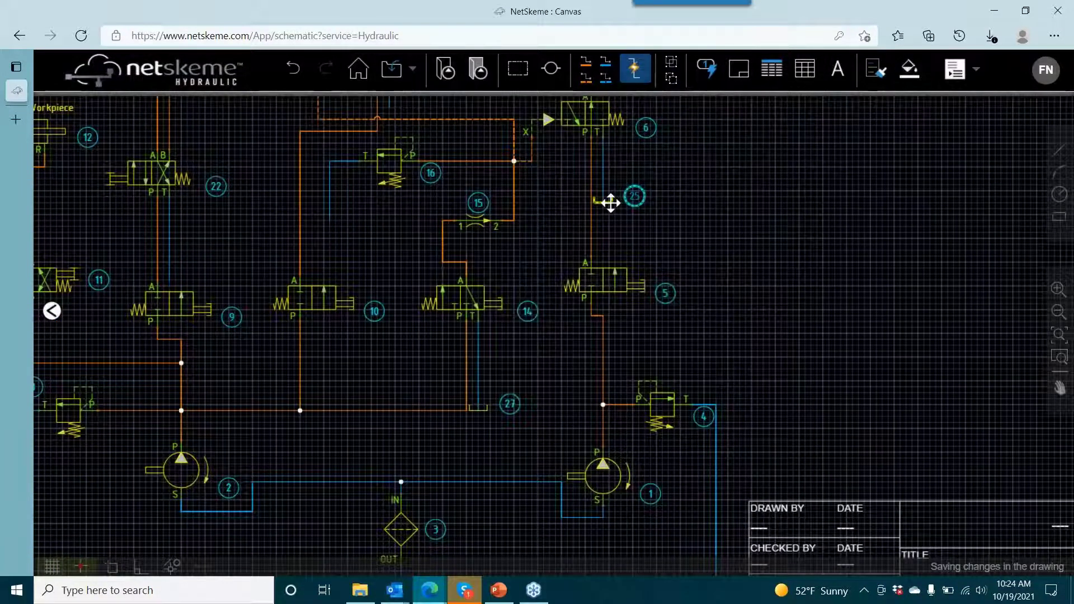
click(610, 203)
key(Delete)
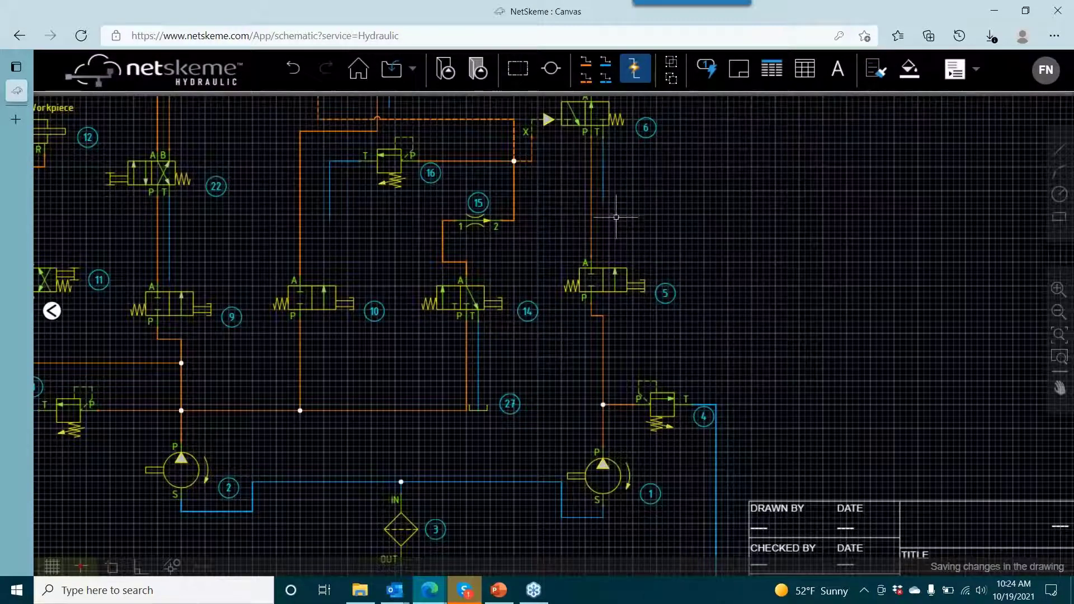
- Copy reservoir 27 from its line end to the open tank line ends of valves 6, 16, 17 and 22
click(486, 409)
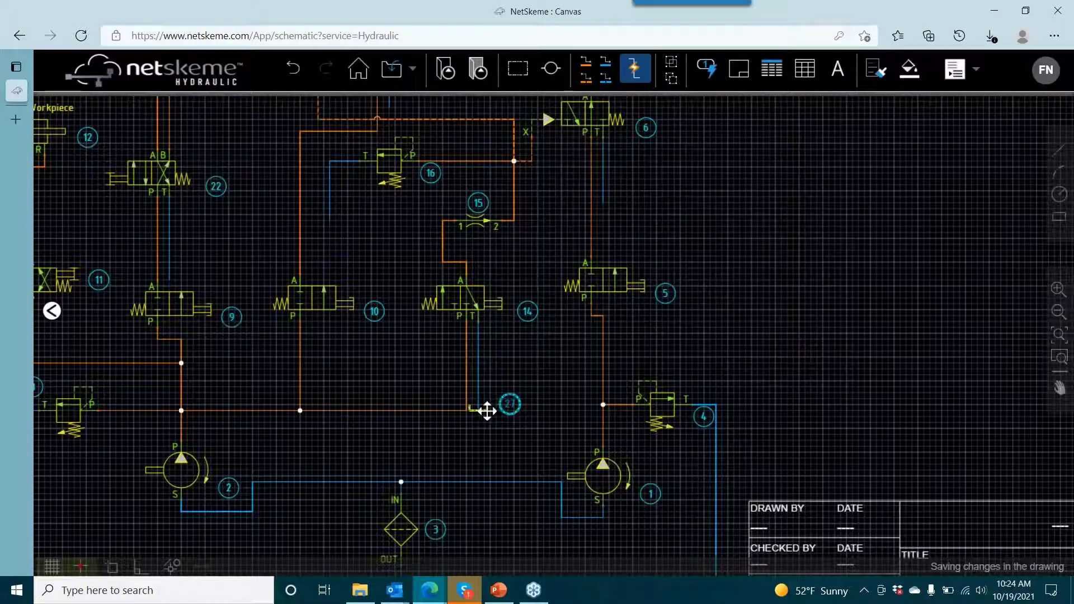
right_click(487, 411)
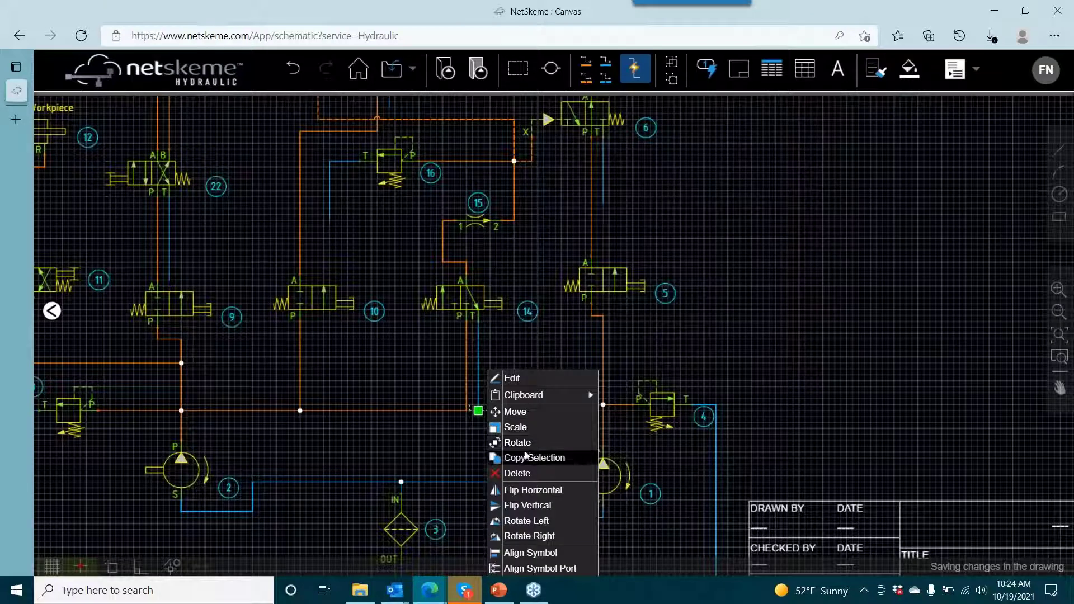
click(589, 456)
click(484, 415)
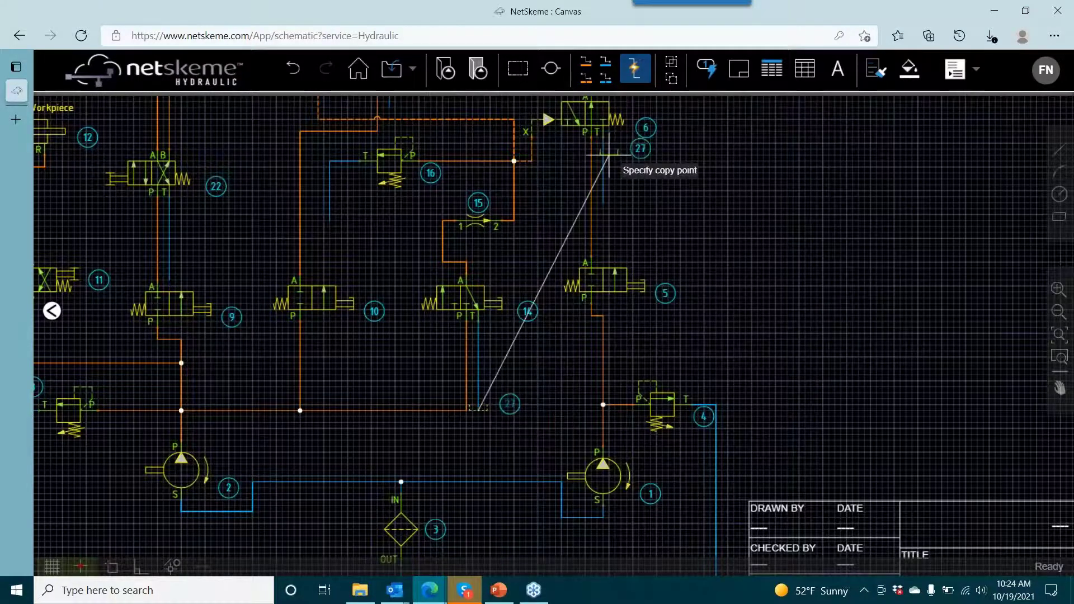
click(603, 203)
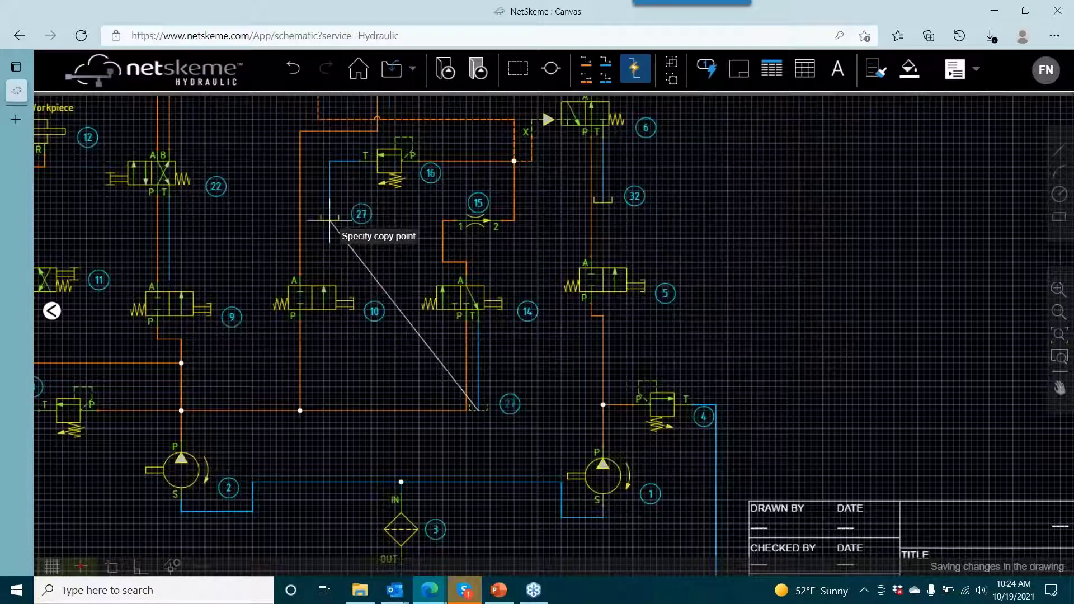
click(329, 220)
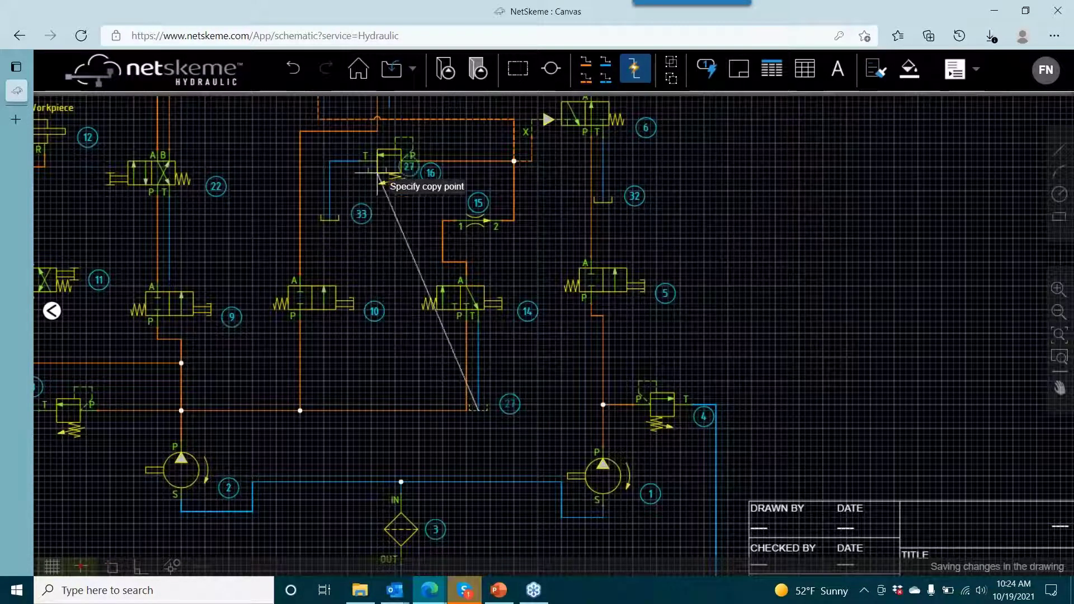
click(390, 108)
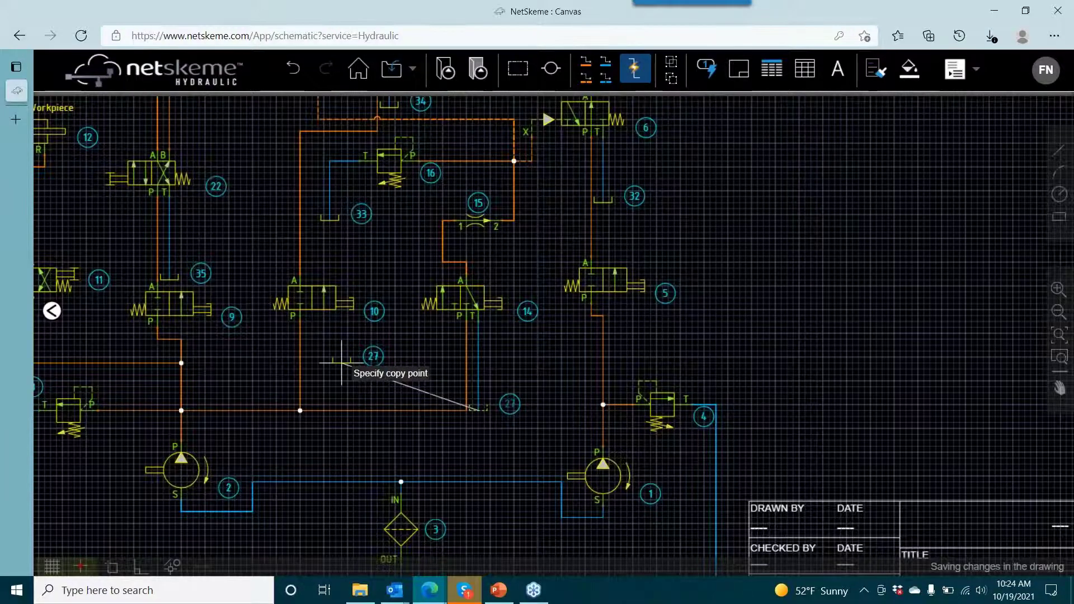
- Place further copies of reservoir 27 at the line end below filter 3 and on valve 18's tank line
scroll(355, 369, down, 2)
drag(364, 358, 365, 136)
scroll(386, 305, up, 3)
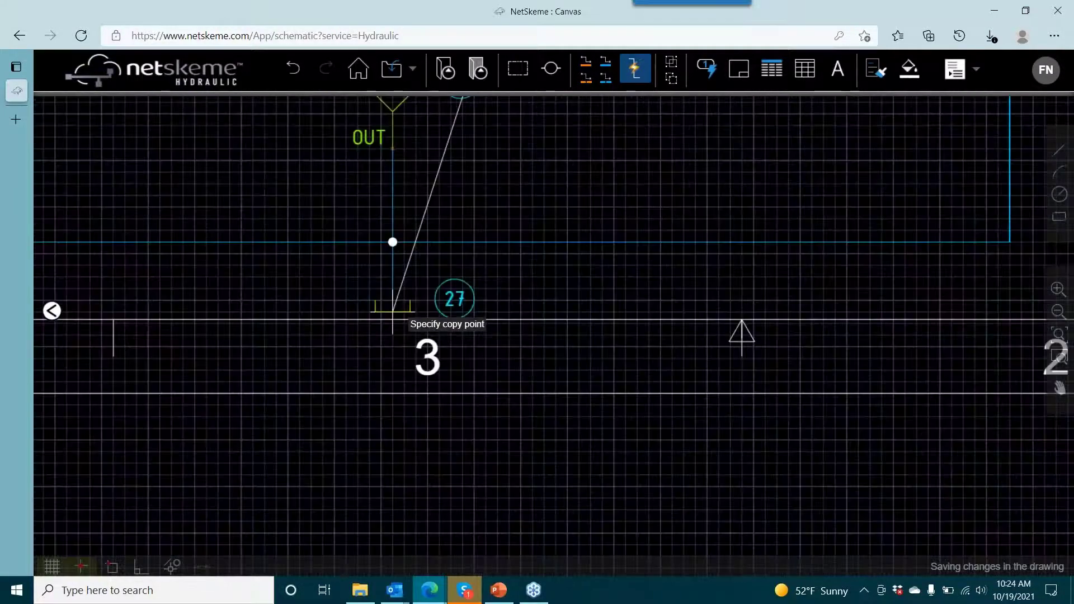
click(393, 296)
scroll(509, 207, down, 2)
drag(501, 180, 531, 359)
scroll(503, 168, down, 1)
drag(509, 212, 511, 289)
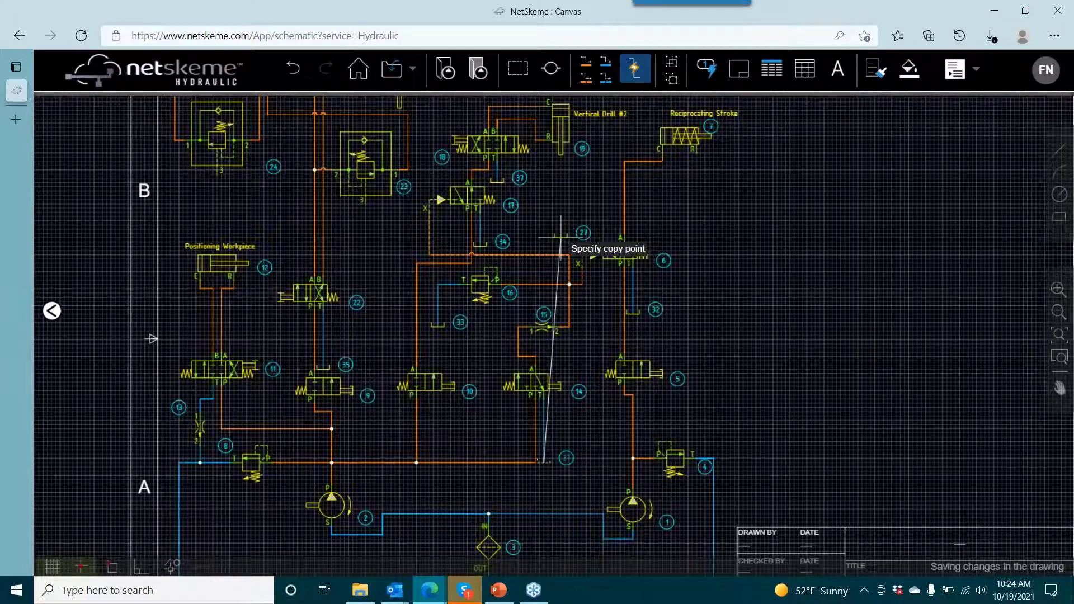
key(Escape)
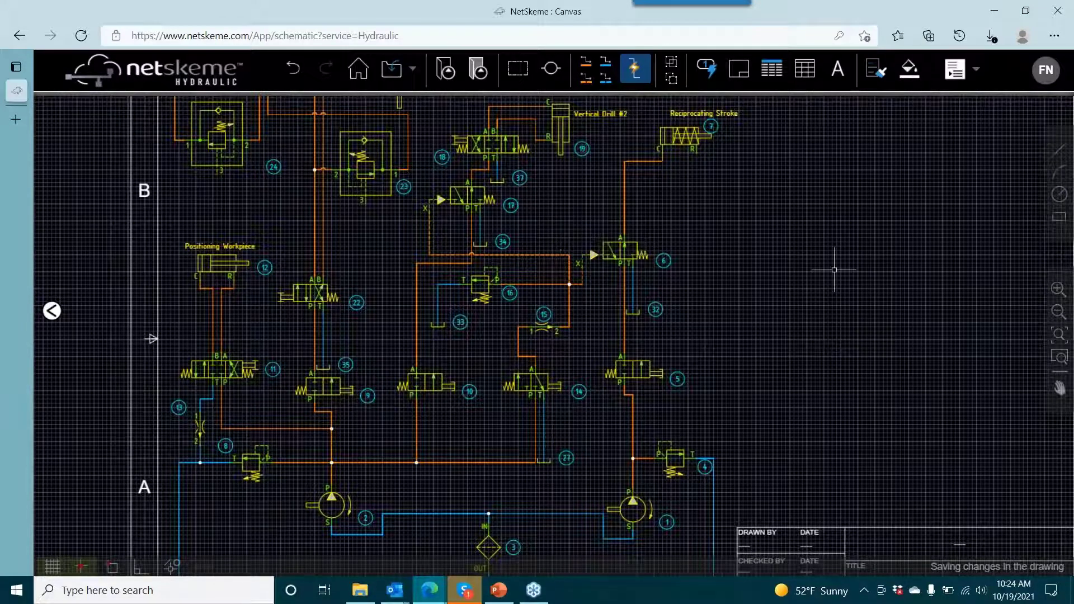
- Update the bill of materials table beyond the sheet's right border to match the current components
drag(791, 269, 400, 229)
drag(526, 256, 334, 293)
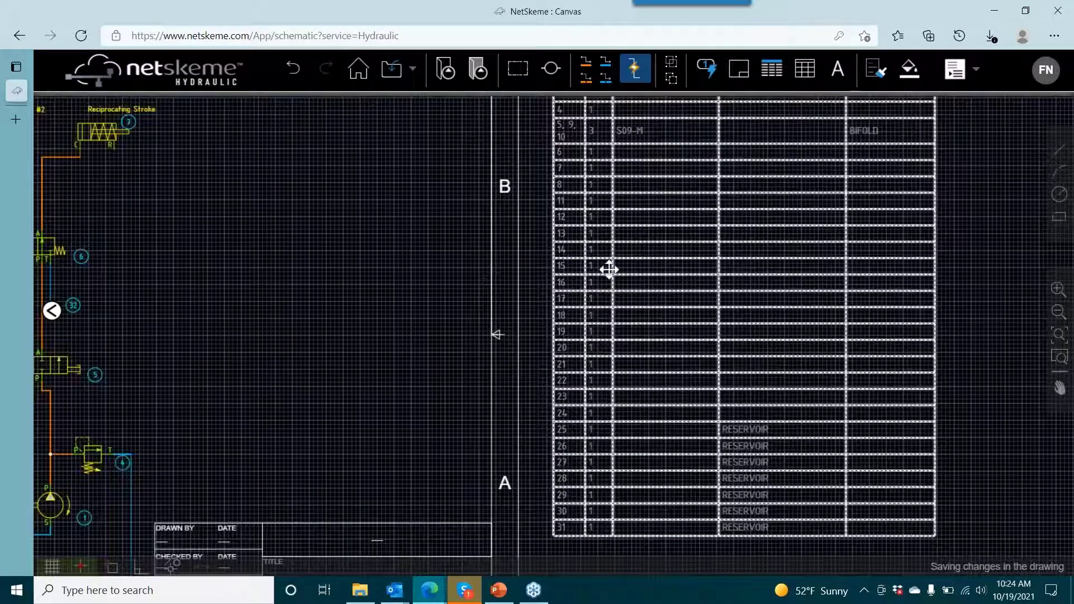
scroll(609, 270, down, 2)
click(767, 74)
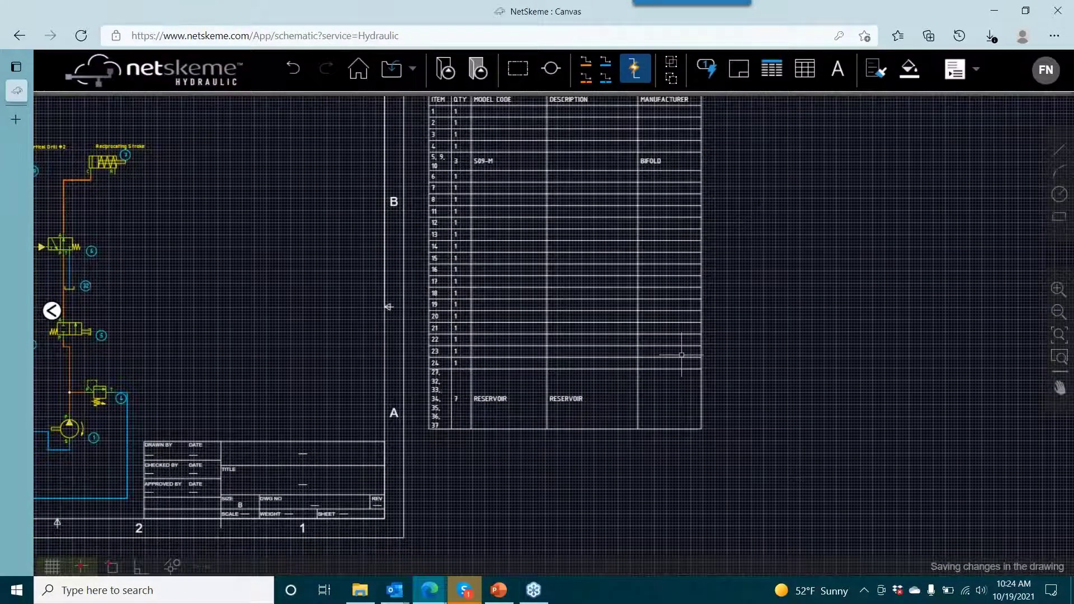
click(494, 406)
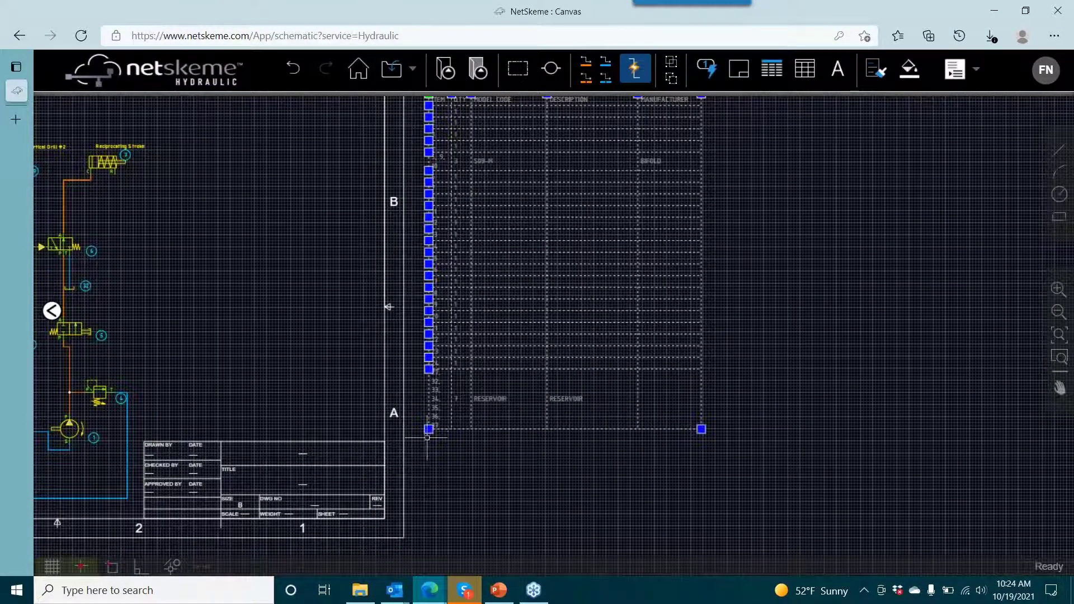
click(746, 267)
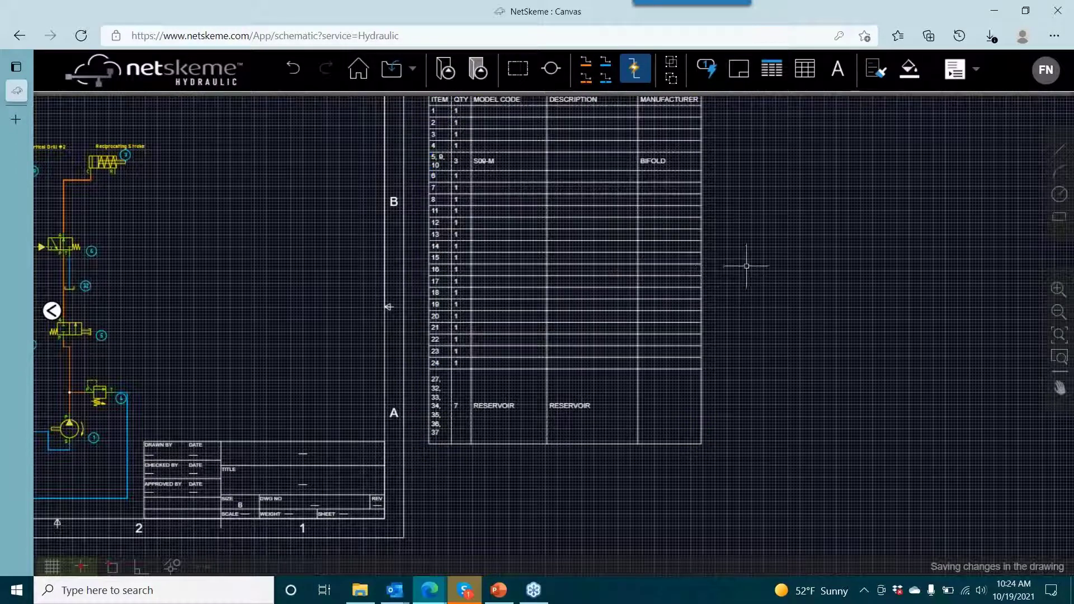
- Automatically renumber all component item IDs across the schematic
drag(727, 264, 759, 259)
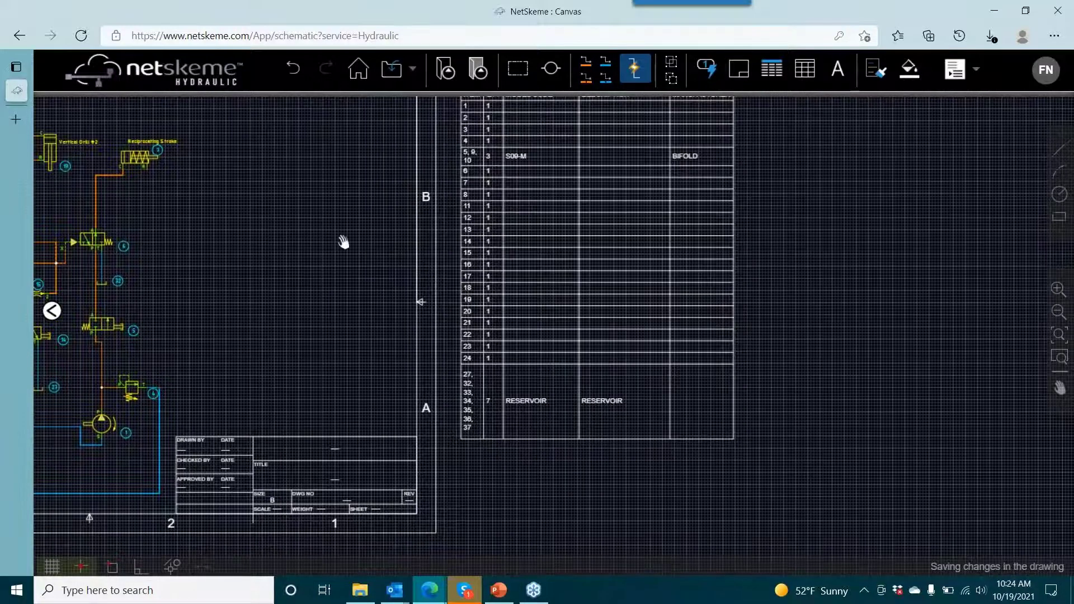
drag(343, 242, 448, 241)
scroll(378, 195, down, 2)
drag(394, 203, 622, 210)
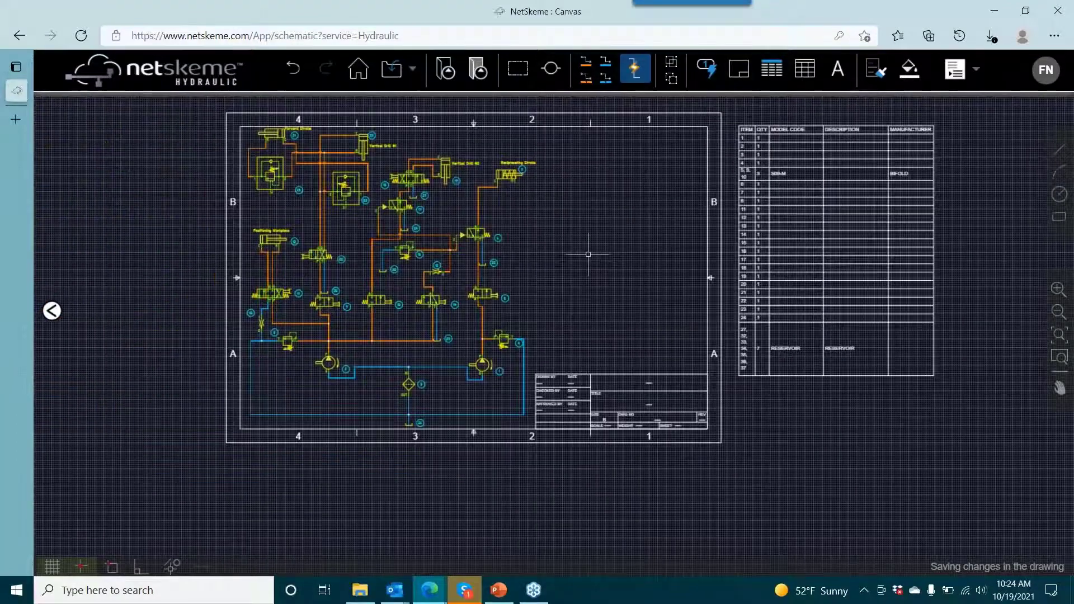
scroll(481, 269, up, 4)
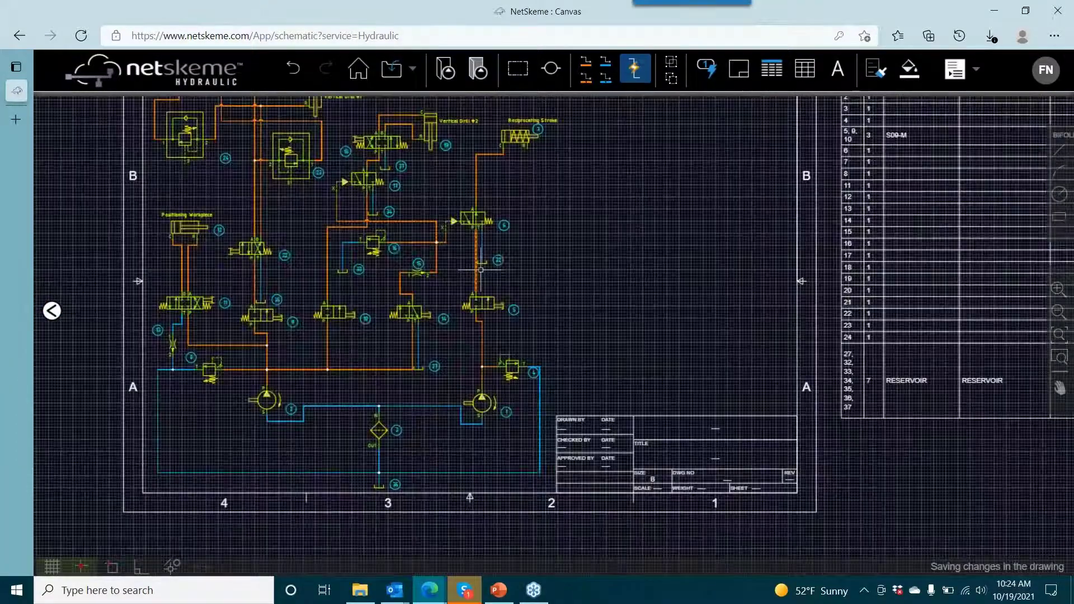
drag(530, 262, 570, 238)
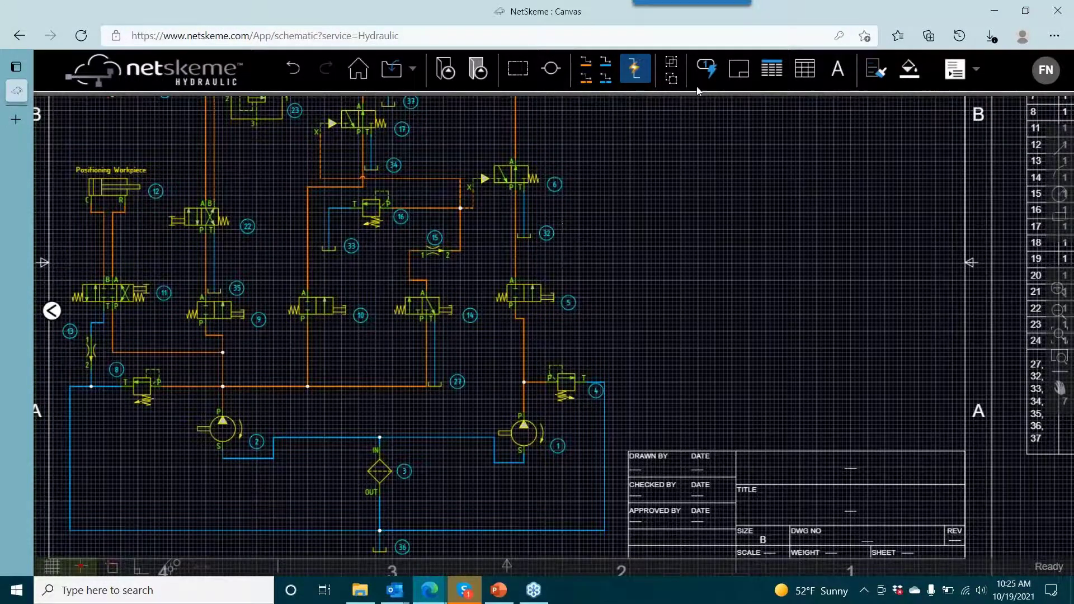
click(707, 71)
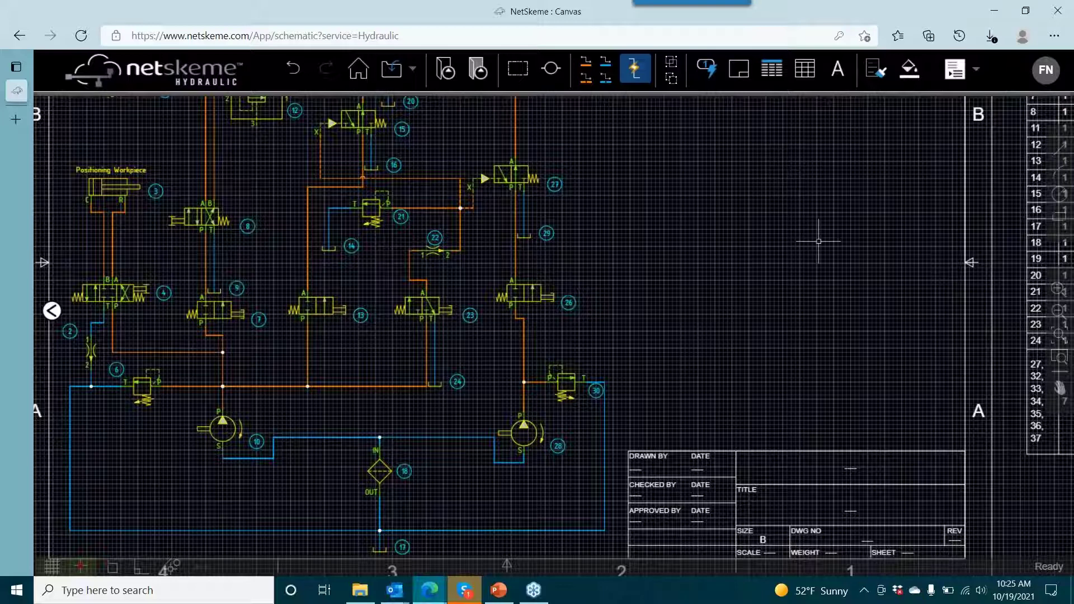
- Fill in the title block's TITLE field with "Milling Circuit"
drag(818, 242, 434, 233)
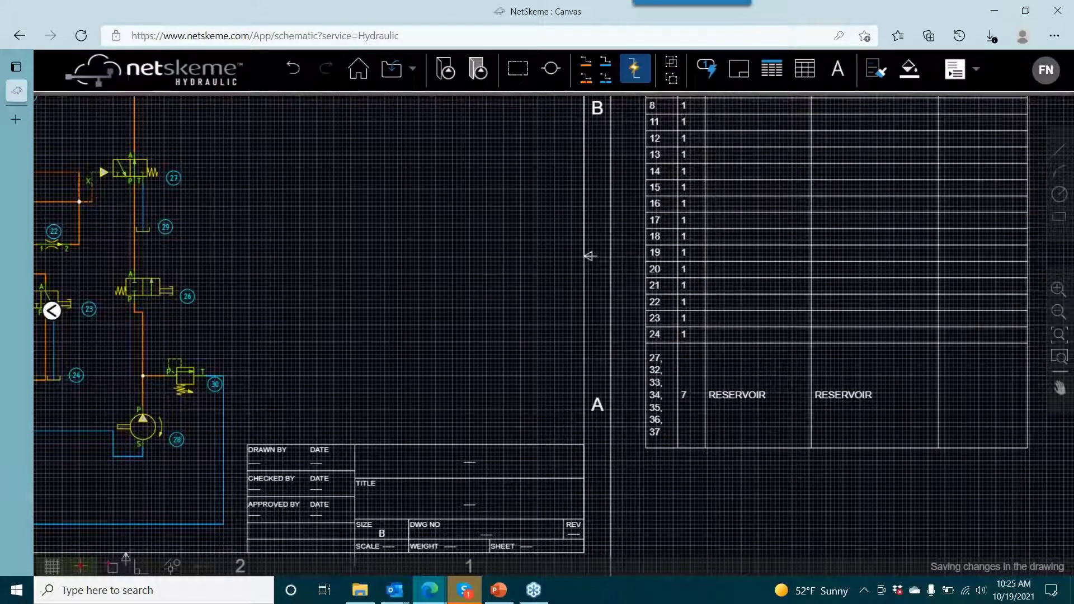
scroll(358, 269, down, 2)
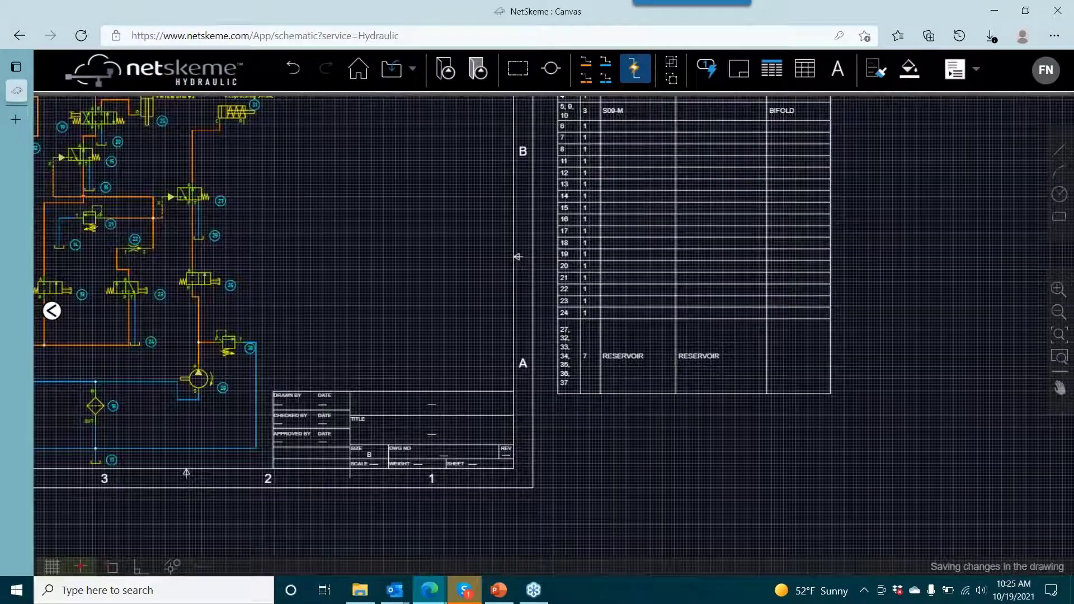
drag(383, 281, 456, 321)
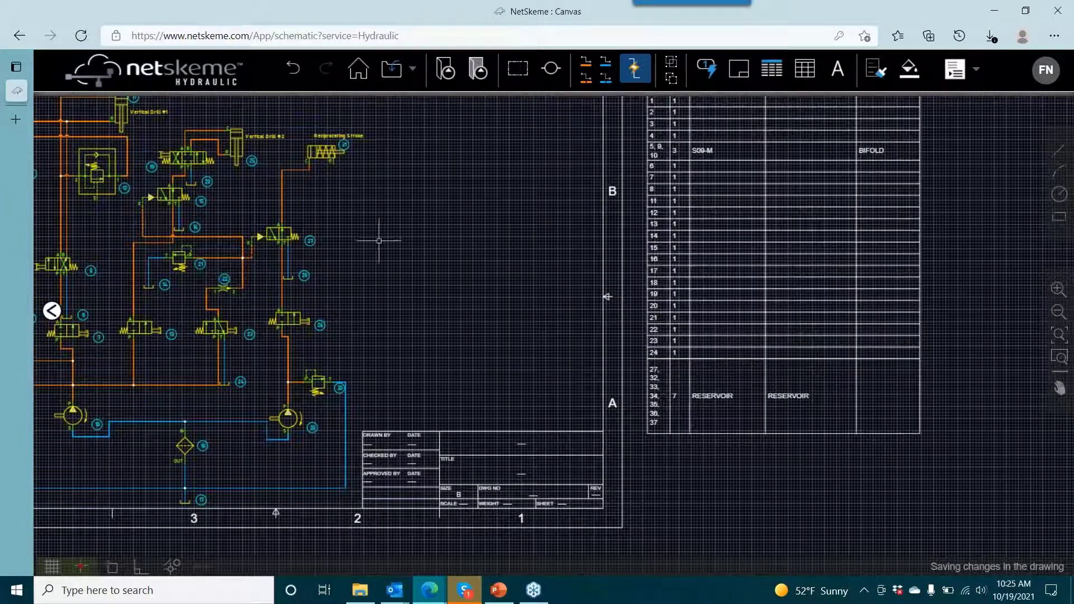
drag(430, 242, 643, 224)
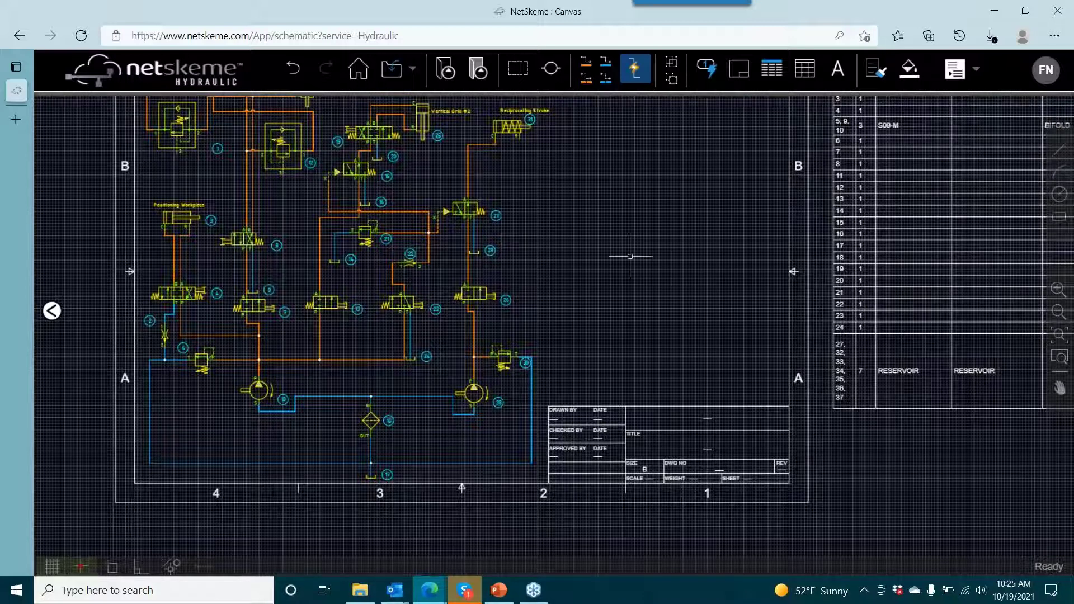
drag(705, 387, 616, 259)
scroll(618, 343, up, 3)
double_click(645, 343)
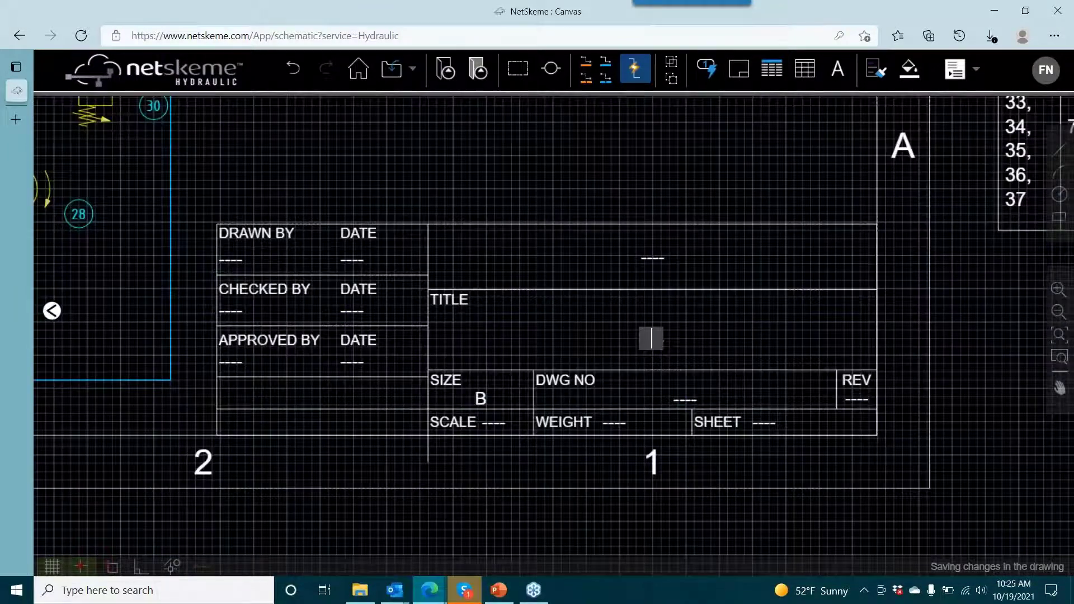
text(Milling Cir)
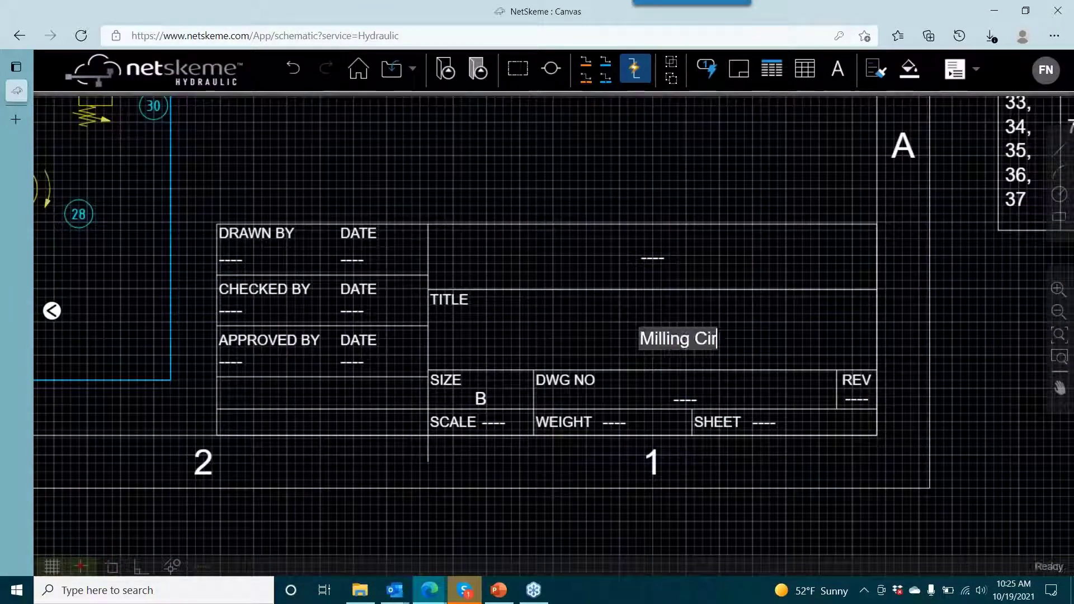
text(cuite)
key(BackSpace)
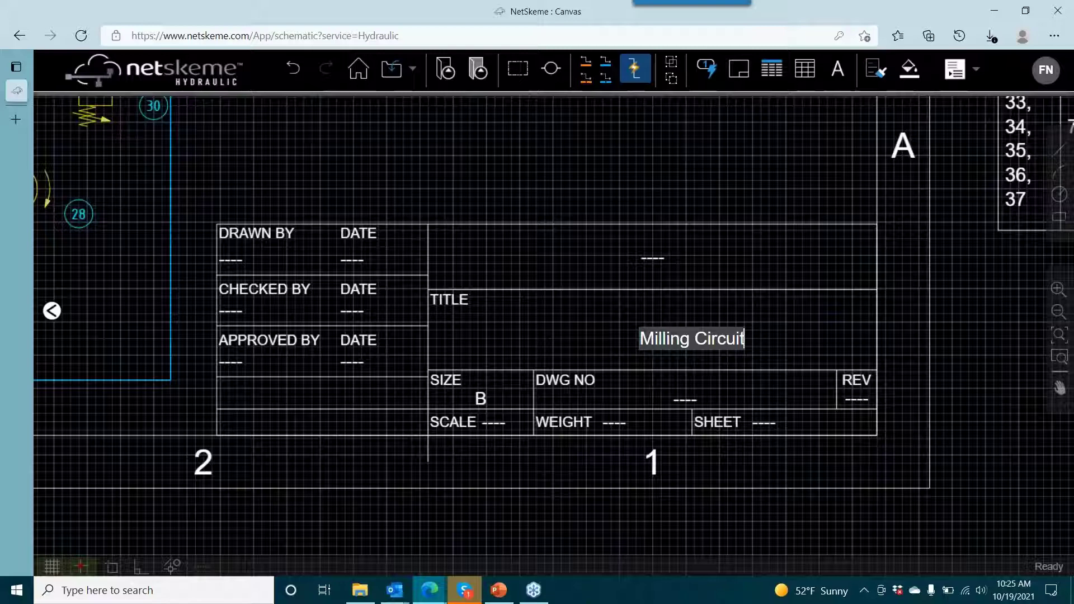
click(456, 167)
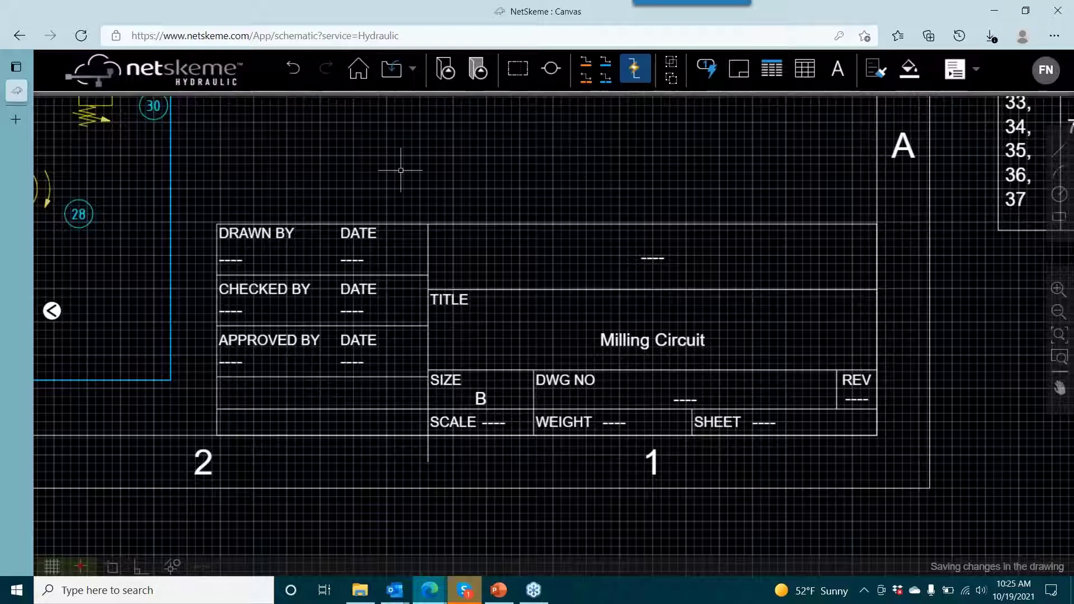
- Enter the drafter's first name in the title block's DRAWN BY field
drag(355, 175, 429, 200)
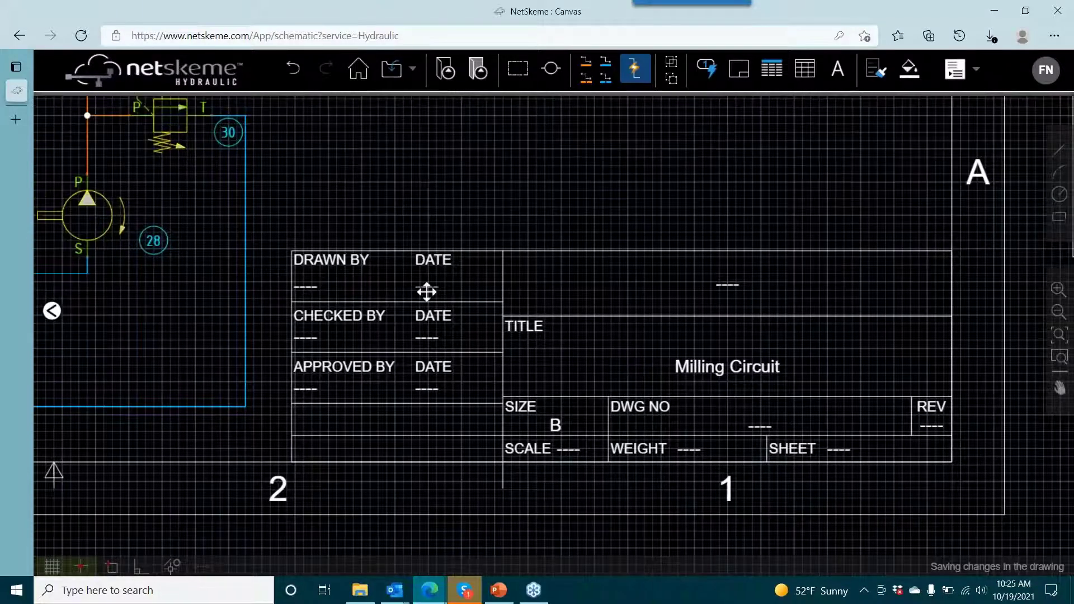
double_click(308, 288)
text(Frank)
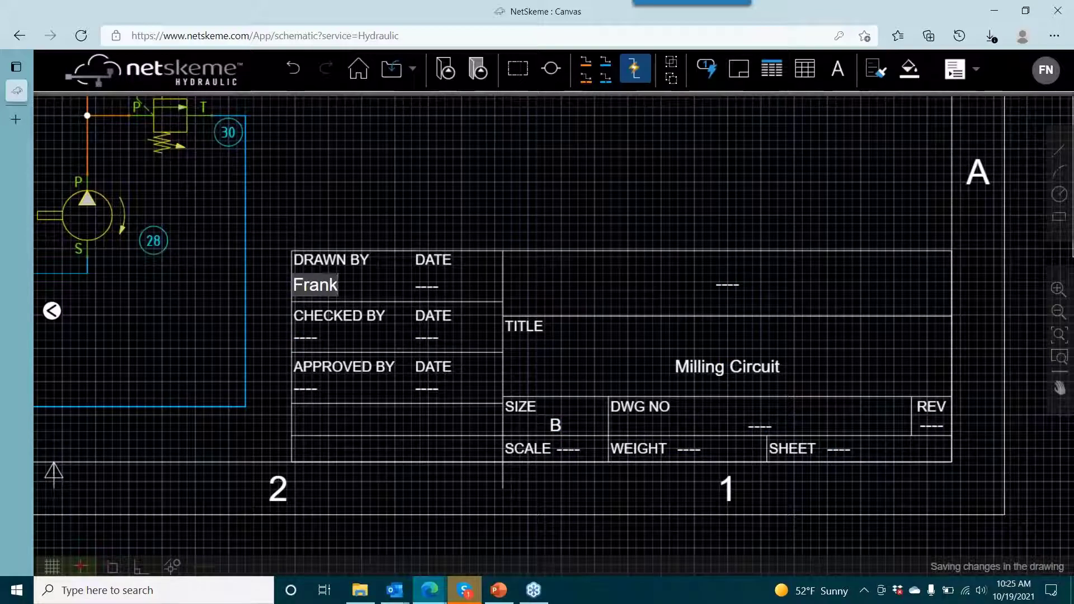
click(345, 228)
- Delete flow control 22 from the line above valve 23's port A
scroll(571, 221, down, 3)
drag(464, 168, 651, 330)
drag(567, 206, 762, 294)
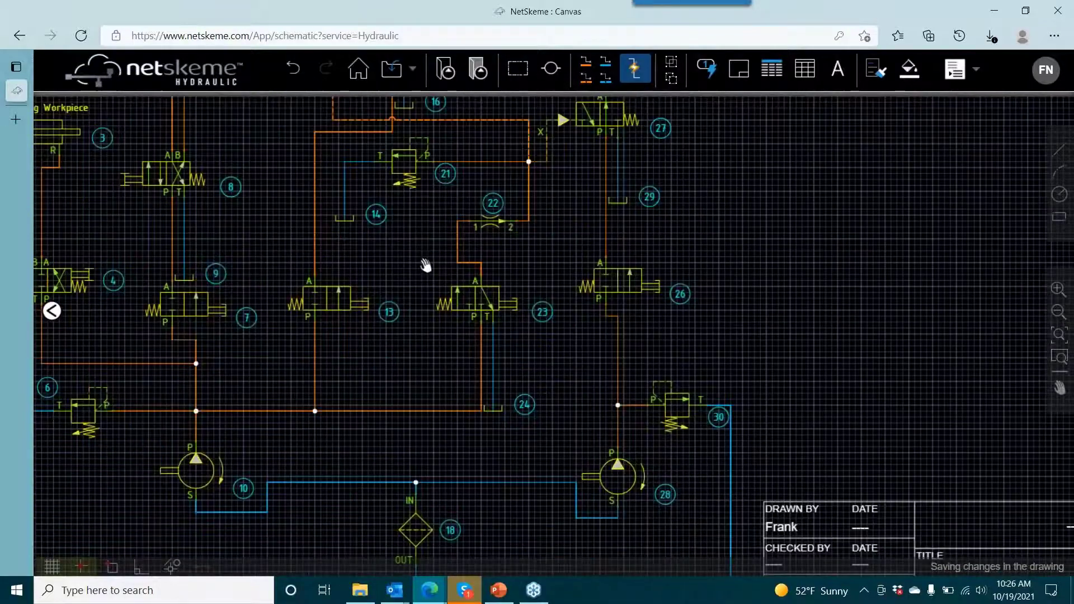
drag(426, 266, 498, 352)
scroll(337, 286, down, 3)
drag(337, 287, 432, 229)
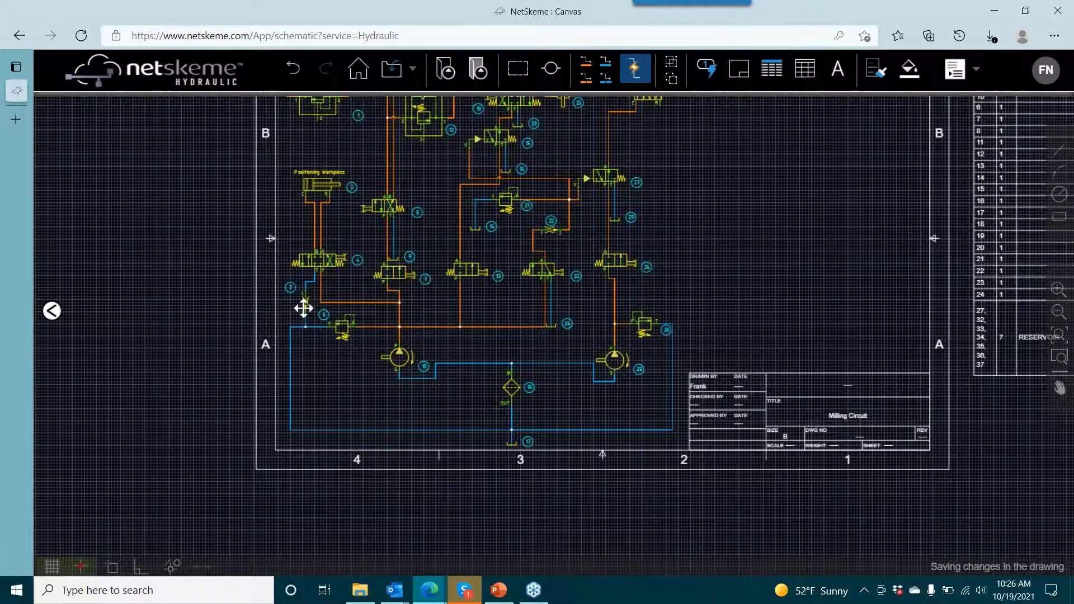
scroll(305, 308, up, 3)
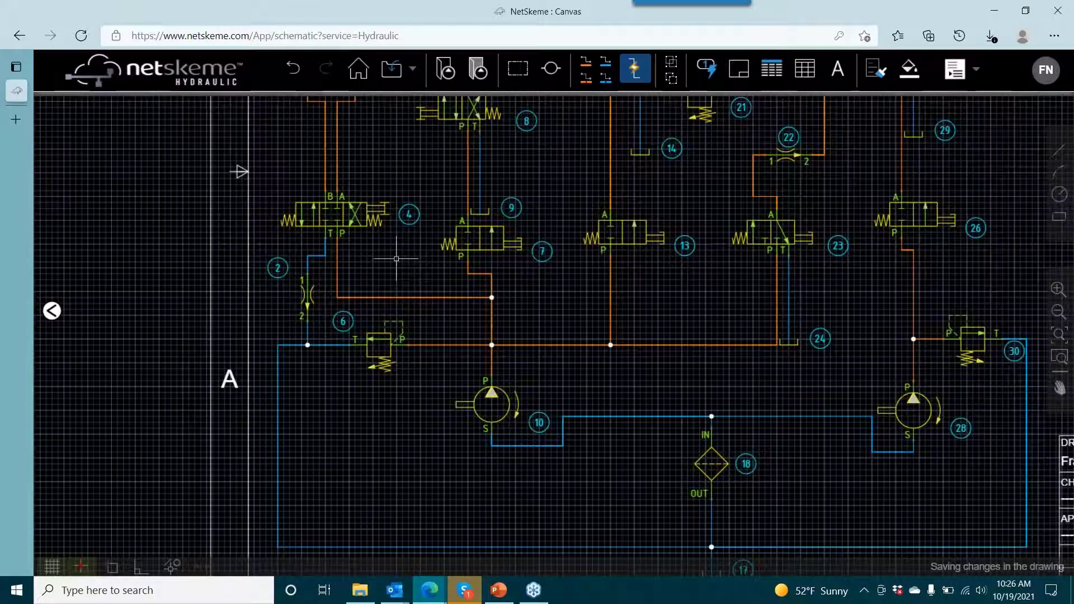
drag(578, 227, 468, 290)
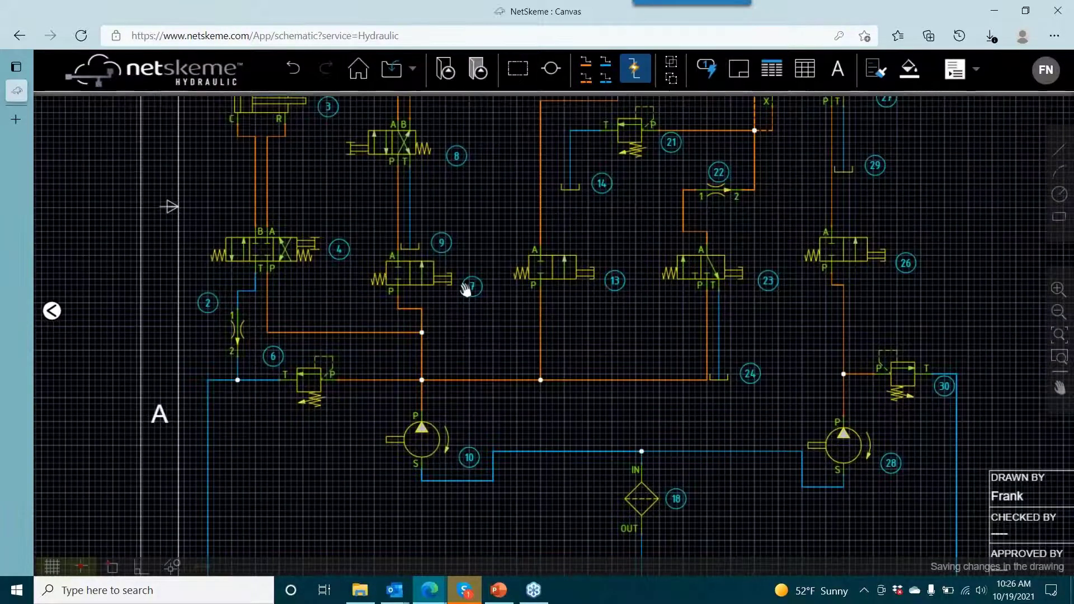
drag(544, 278, 486, 327)
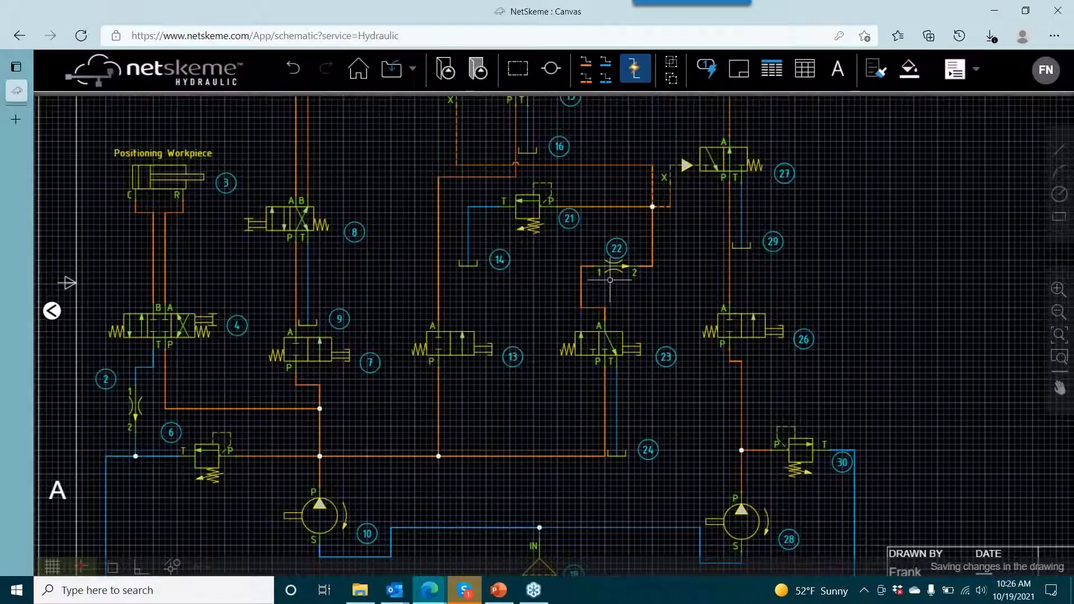
scroll(610, 282, up, 4)
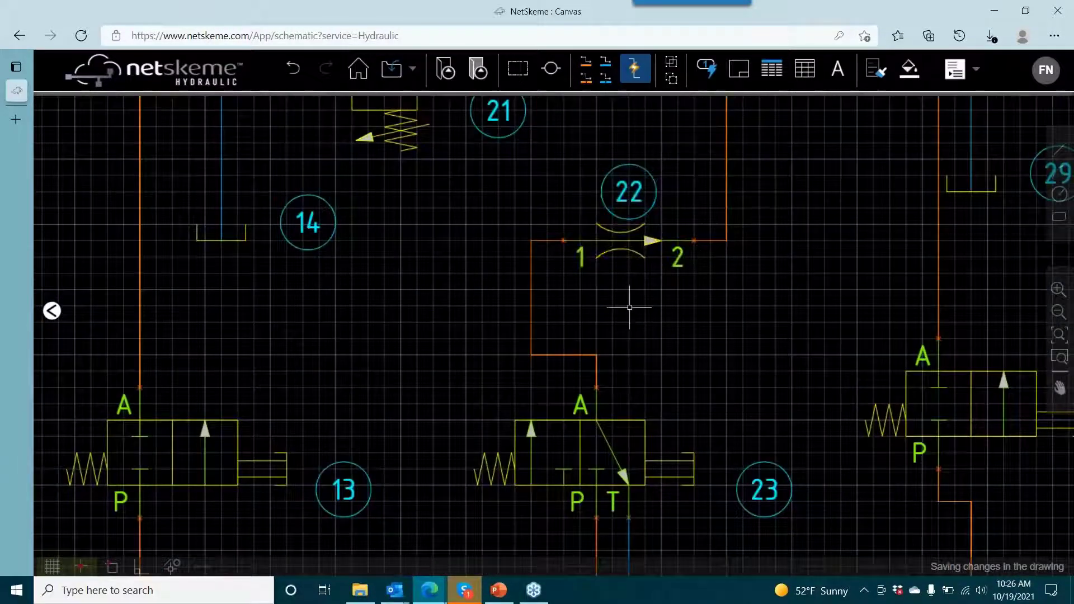
drag(629, 304, 492, 376)
click(518, 304)
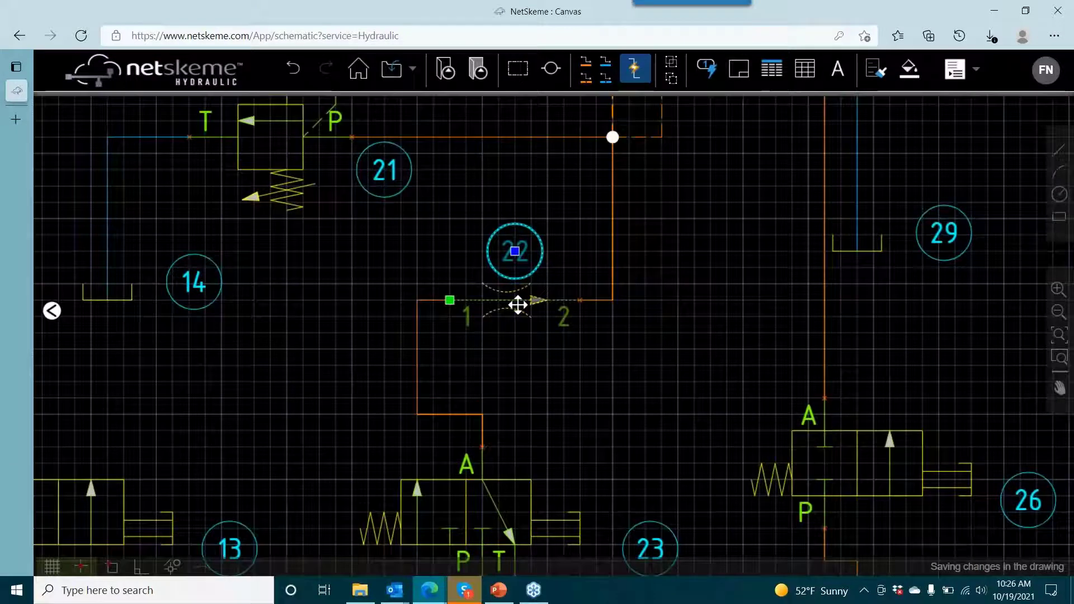
key(Delete)
- Reconnect the line from valve 23's port A directly to the open line end left by the removed flow control
click(416, 302)
click(449, 300)
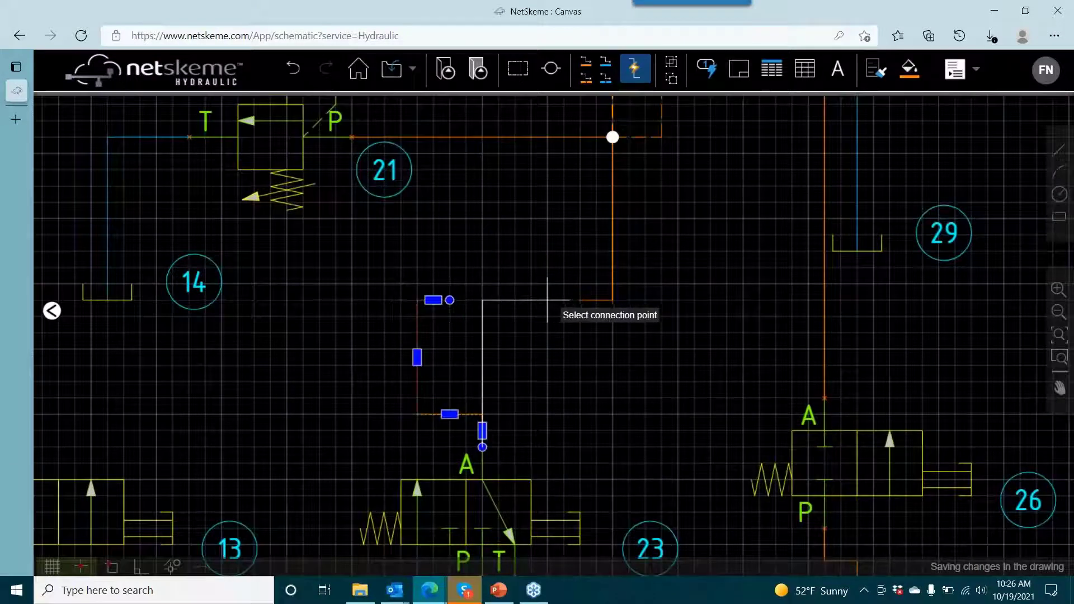
click(577, 300)
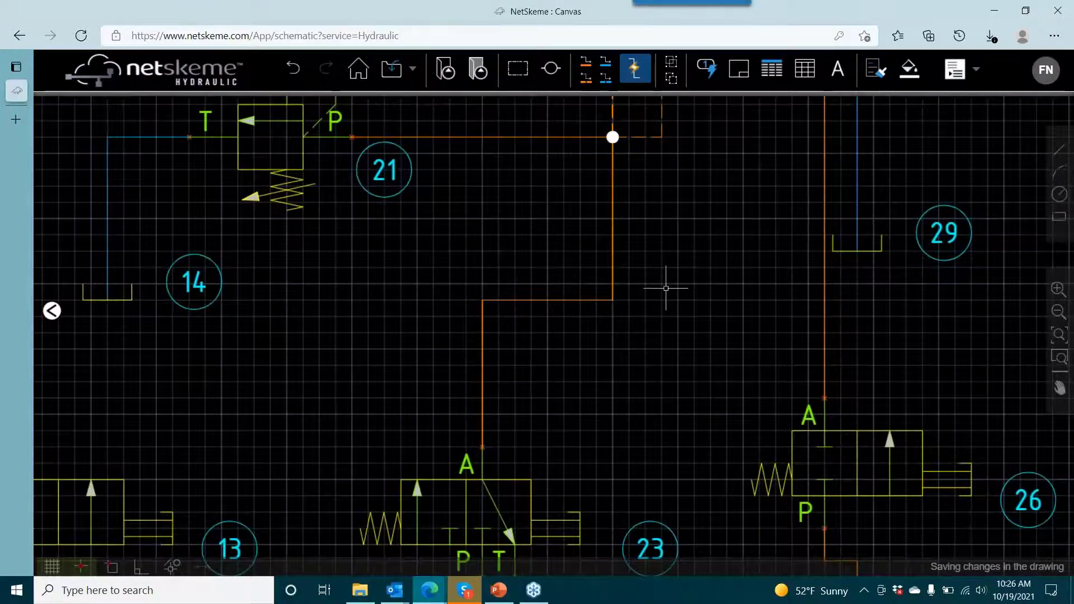
- Copy flow control 2 by its port 1 to the space above valve 23 and rotate the copy left
scroll(666, 288, down, 3)
drag(600, 369, 363, 326)
scroll(515, 427, up, 1)
drag(353, 384, 855, 315)
scroll(379, 336, down, 1)
drag(372, 344, 482, 347)
click(193, 334)
right_click(193, 334)
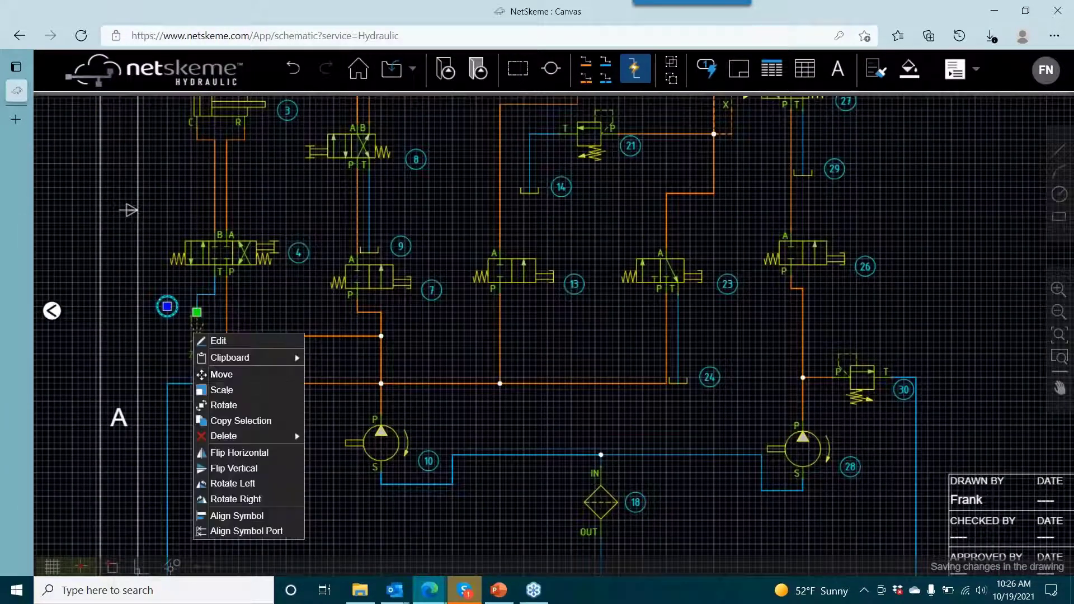
click(241, 421)
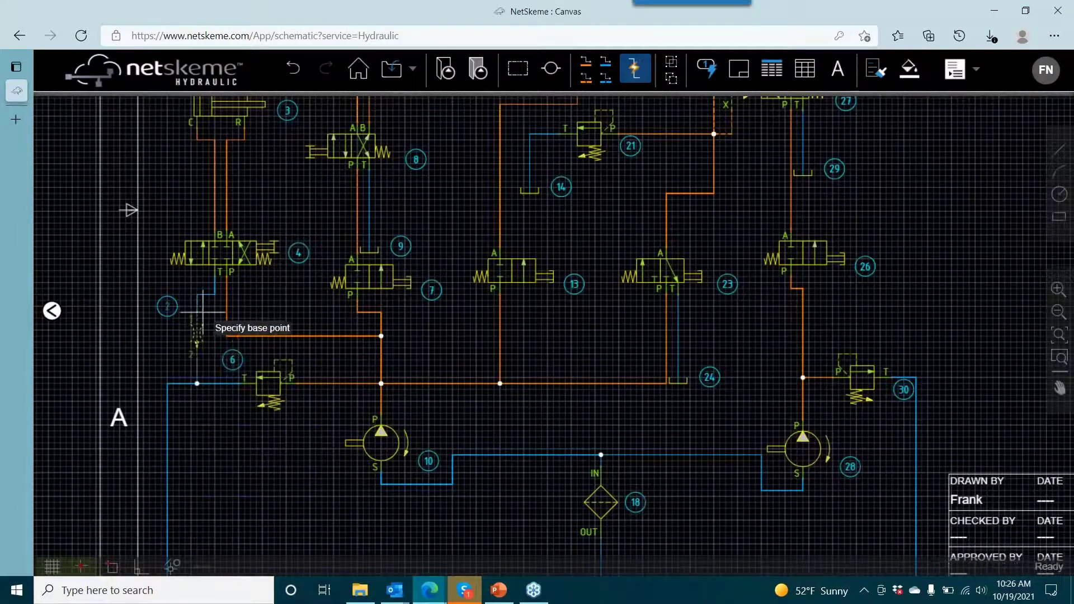
click(197, 311)
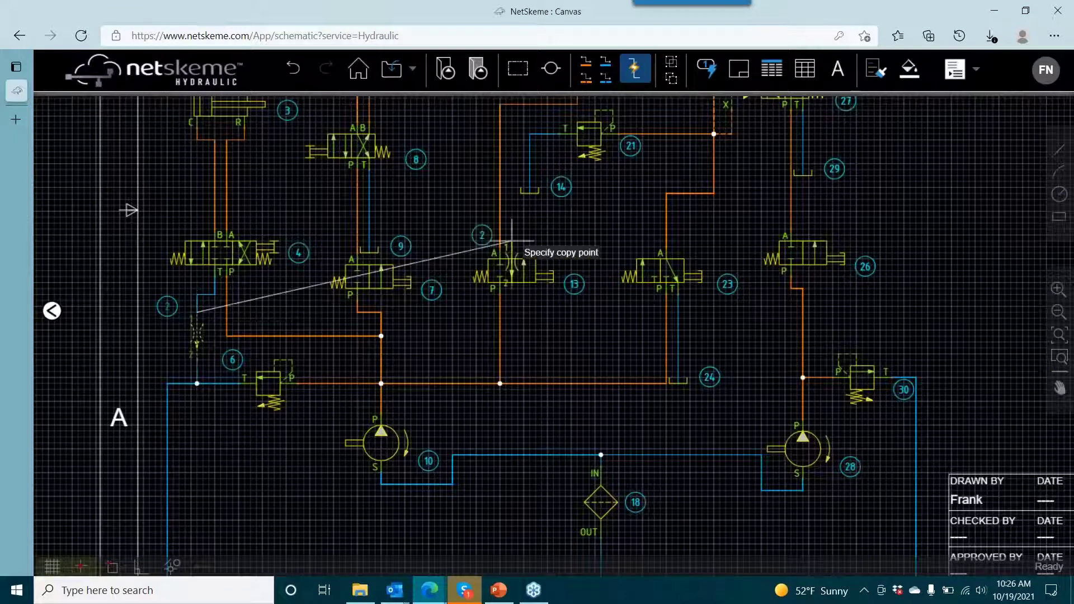
click(631, 212)
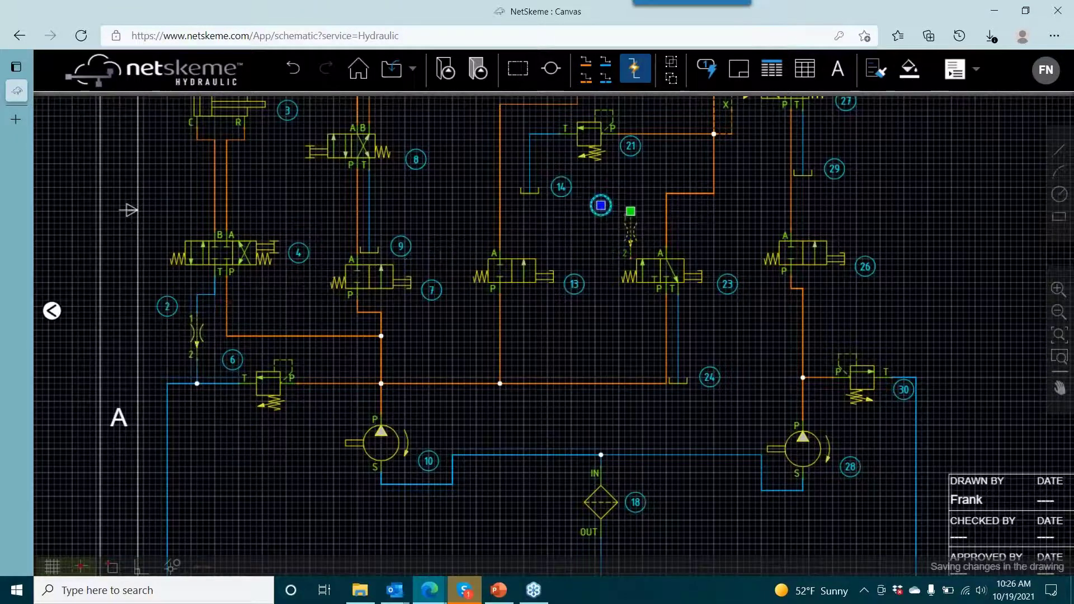
right_click(624, 224)
click(663, 376)
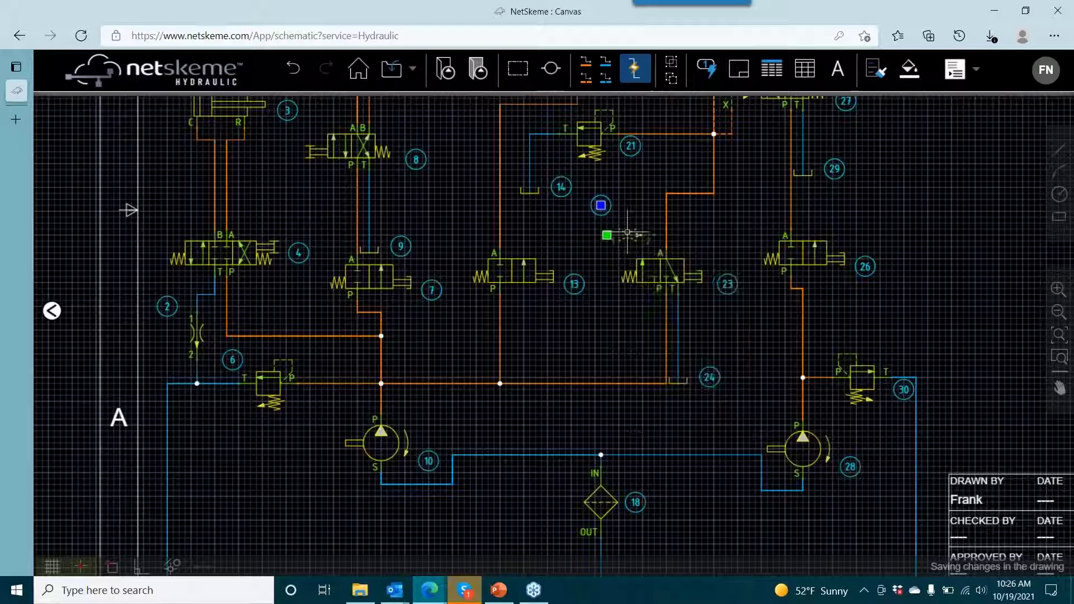
- Widen the horizontal run of the line above valve 23 and move flow control 32 onto it
click(681, 194)
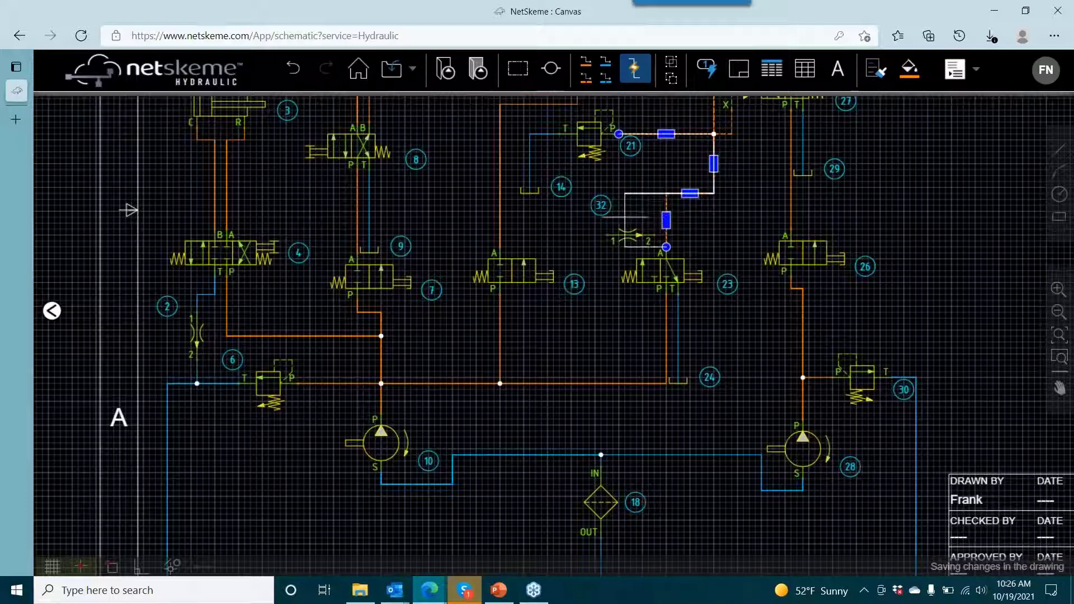
click(625, 217)
click(638, 234)
click(608, 235)
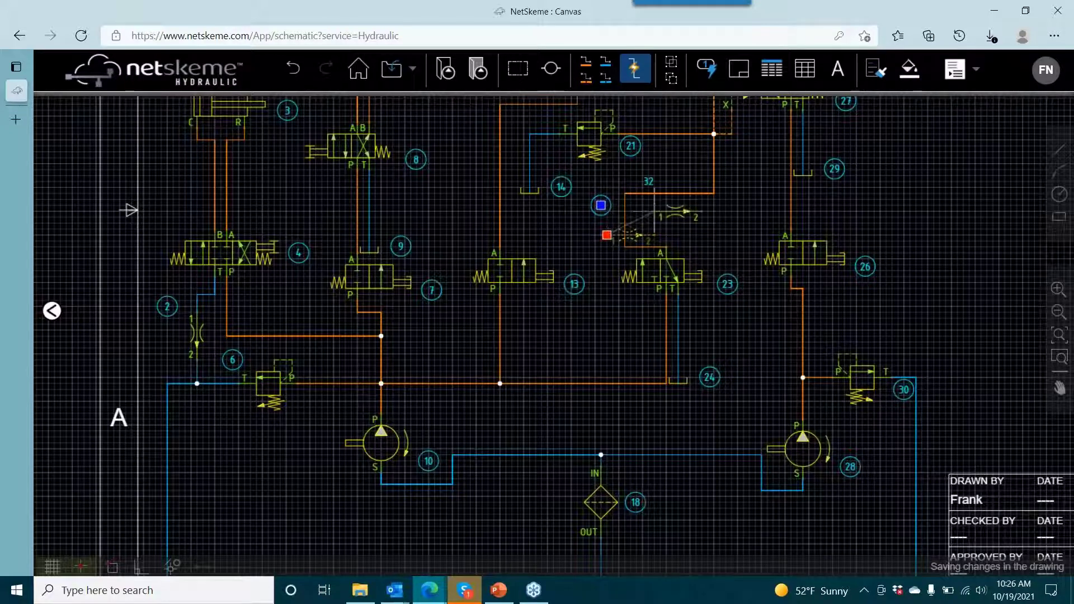
click(643, 194)
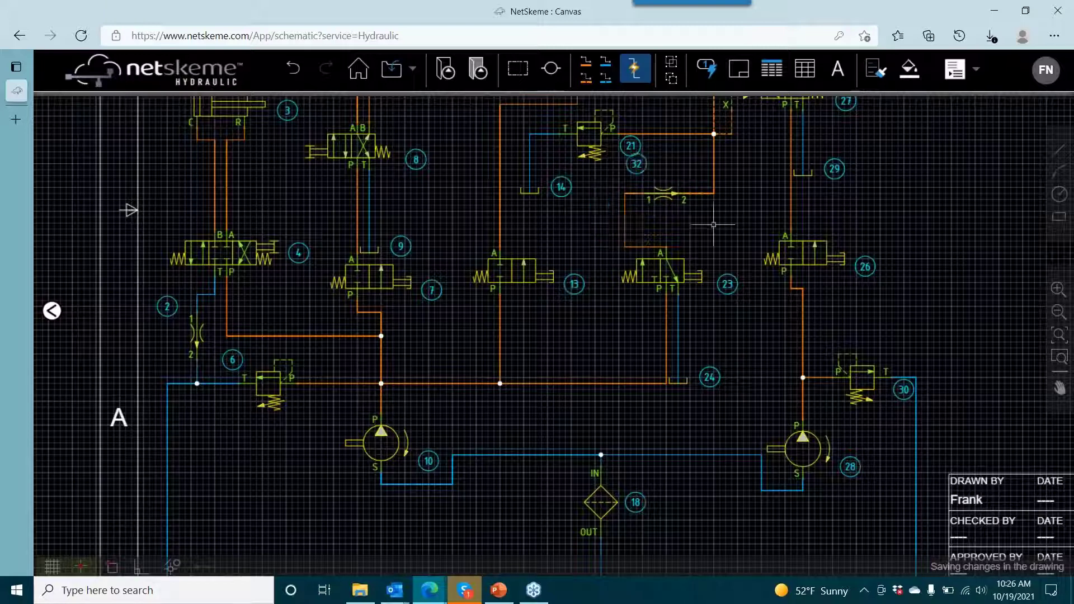
- Delete the continuous line that runs through flow control 32 between valve 23's port A and valve 21's port P
scroll(661, 217, up, 1)
drag(660, 221, 629, 303)
scroll(638, 276, up, 3)
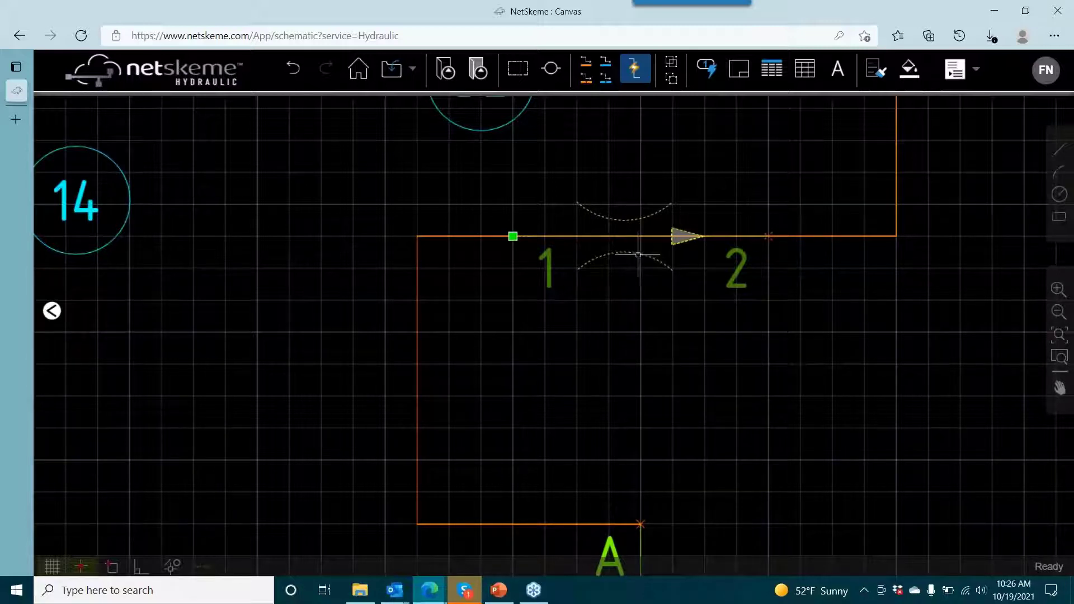
click(793, 230)
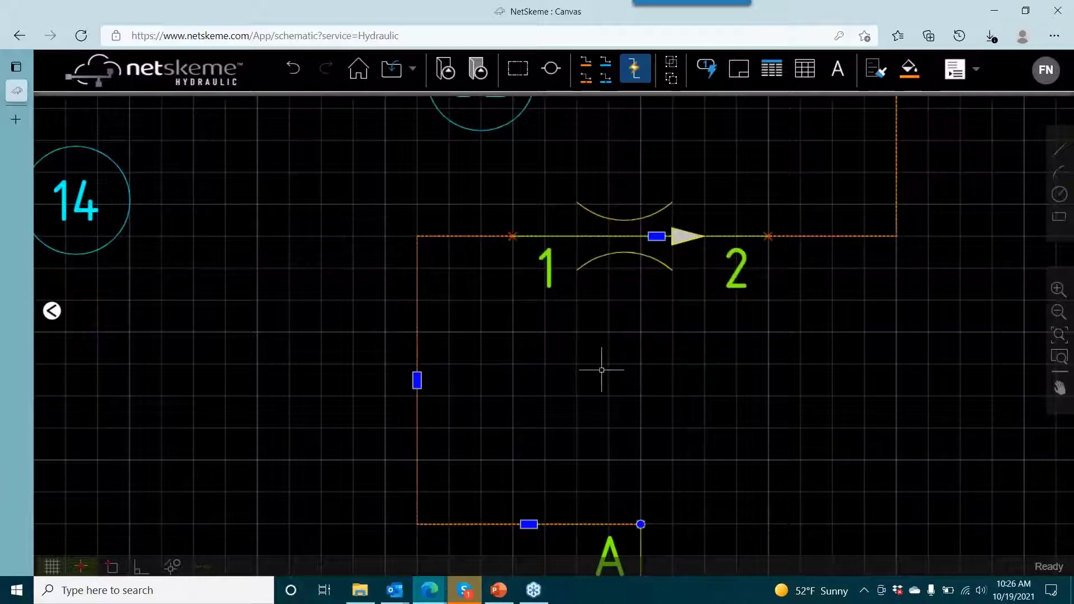
scroll(611, 378, down, 2)
scroll(766, 226, down, 4)
scroll(764, 218, up, 3)
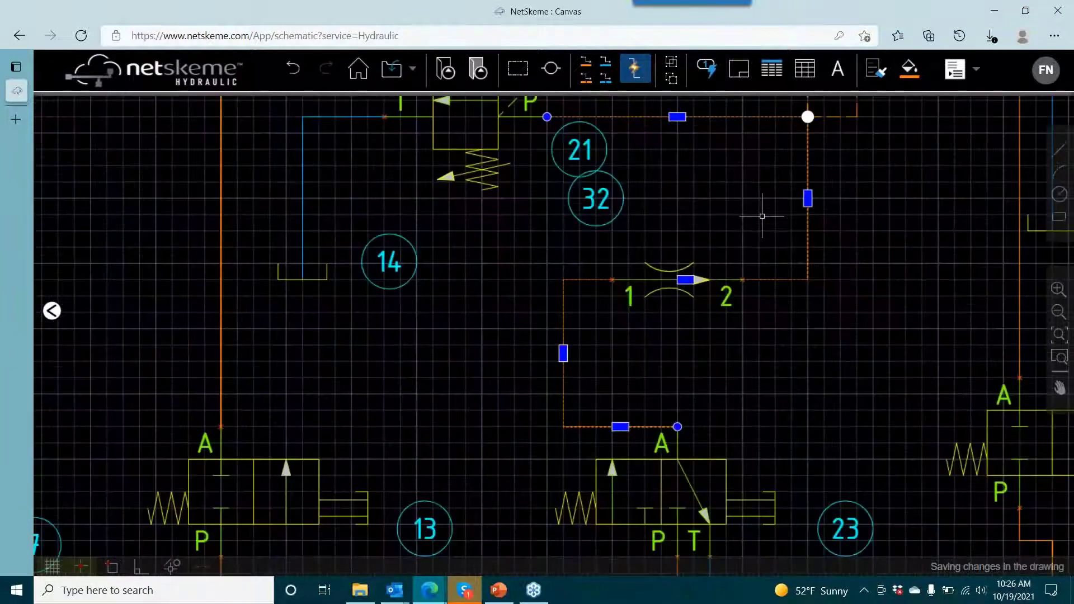
key(Delete)
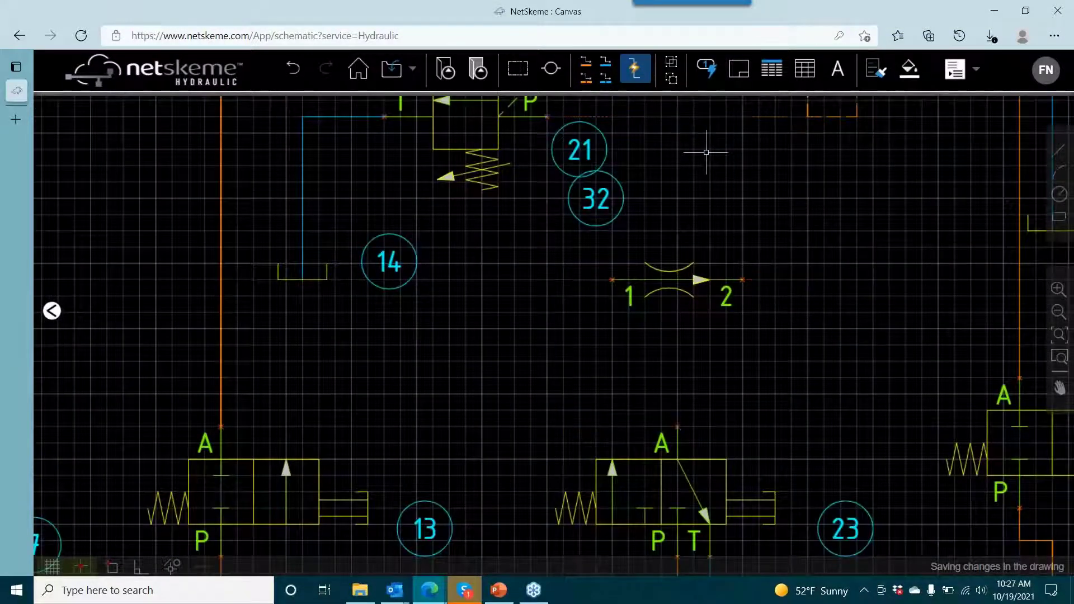
- Draw pressure lines from flow control 32's port 1 to valve 23's port A and from port 2 to the open dashed pilot line end
click(586, 63)
click(611, 280)
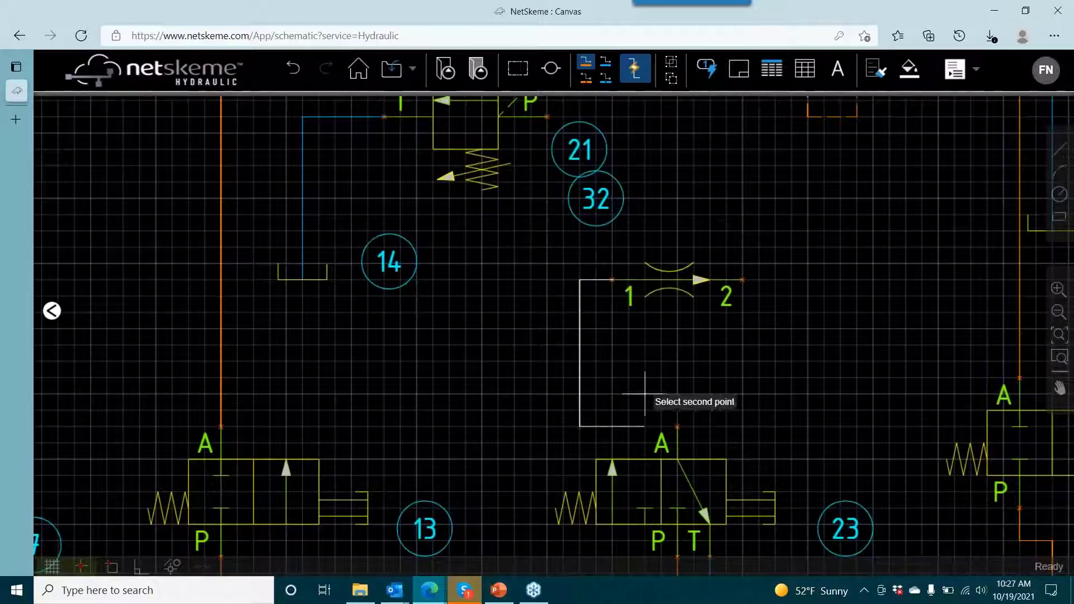
click(677, 426)
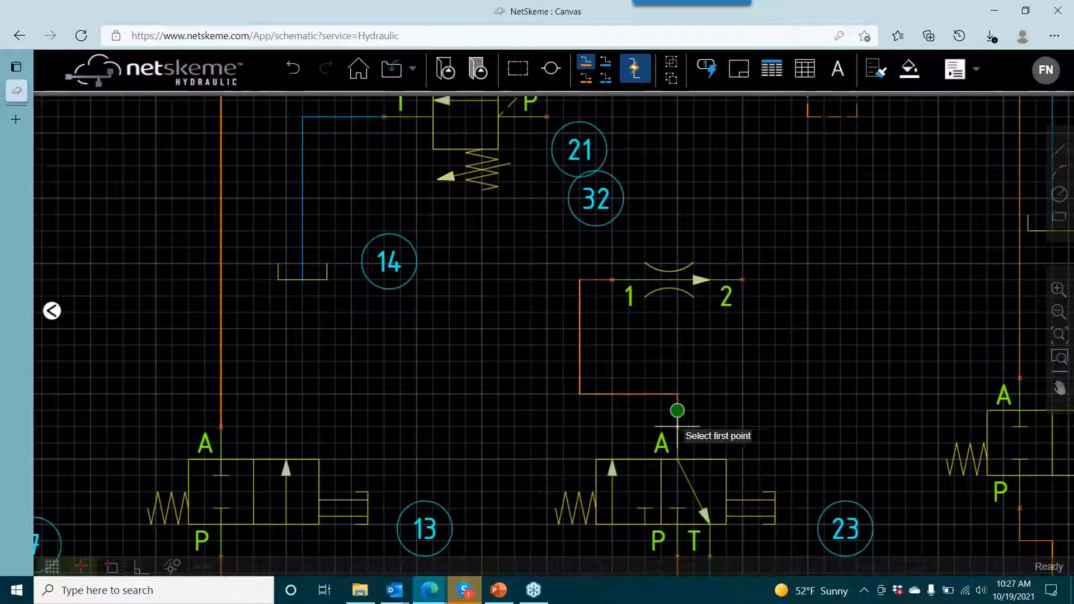
click(742, 279)
click(808, 117)
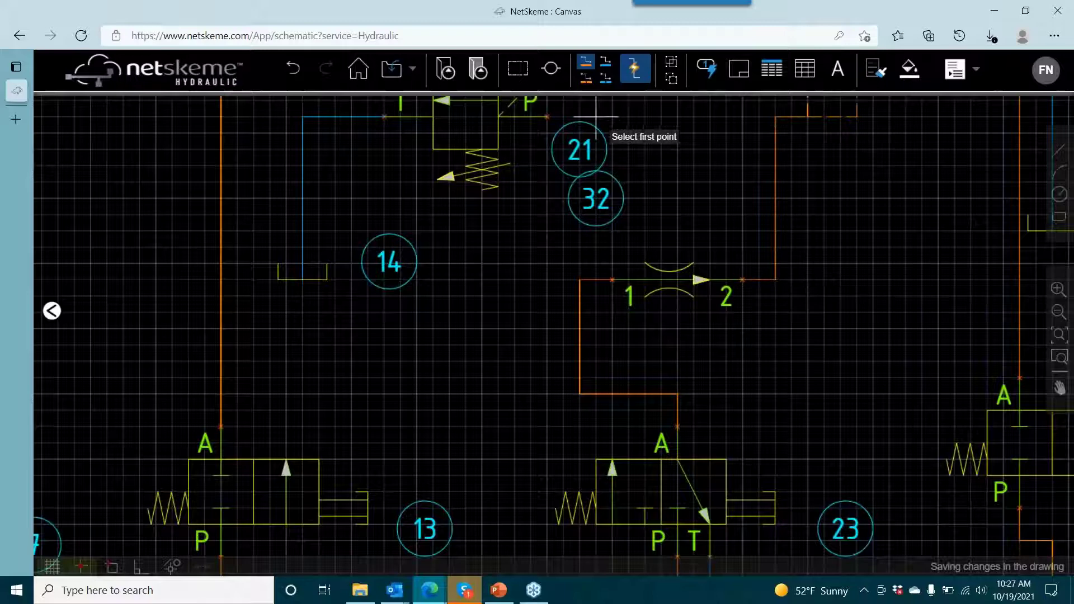
- Draw a pressure line from relief valve 21's port P to the corner of flow control 32's port 2 line
click(547, 117)
click(774, 117)
right_click(816, 164)
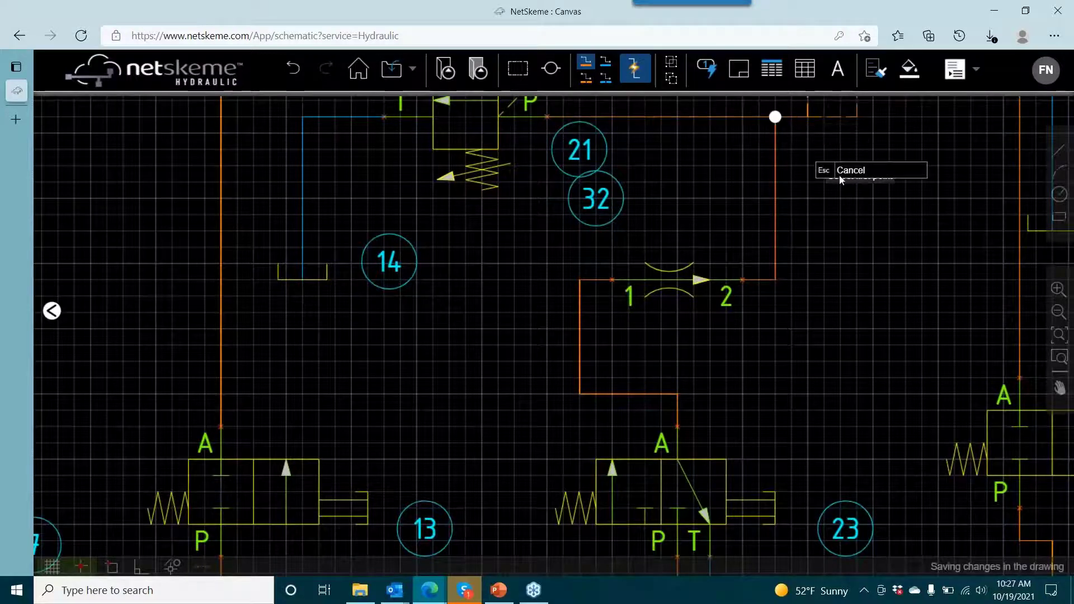
- End the line drawing and examine the lower circuit, the title block and the overall sheet with its parts list
click(839, 174)
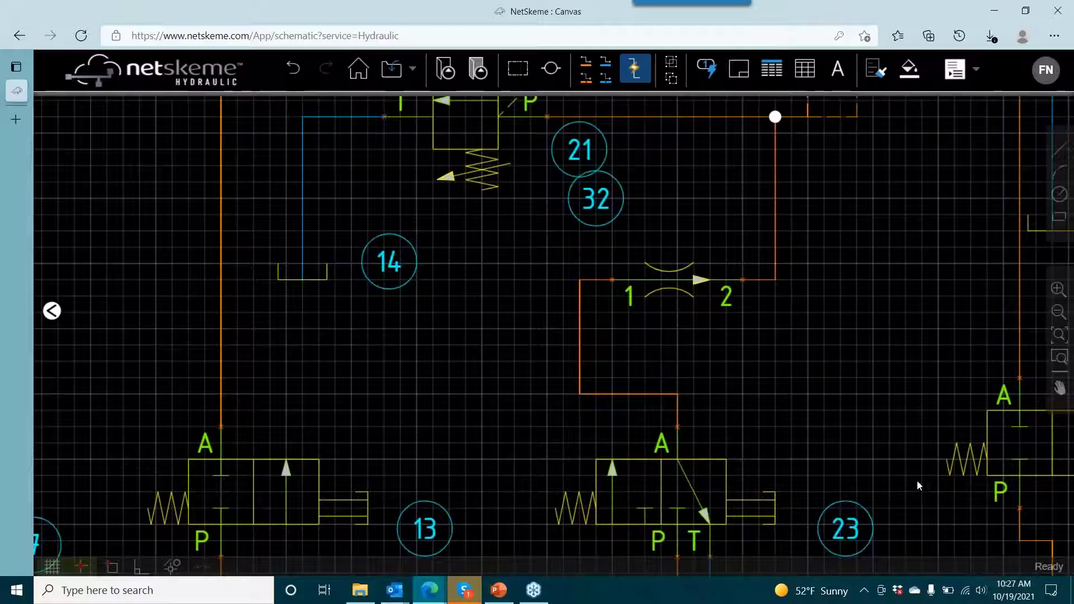
drag(879, 292, 722, 255)
scroll(722, 254, down, 5)
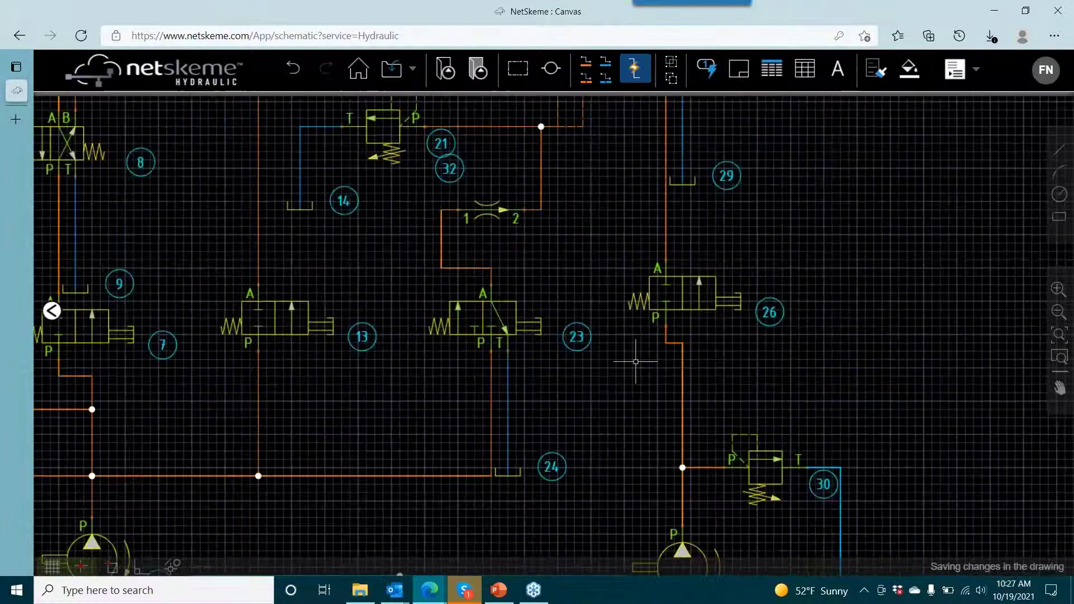
scroll(636, 362, down, 3)
drag(636, 361, 559, 121)
drag(505, 347, 295, 346)
scroll(793, 198, down, 2)
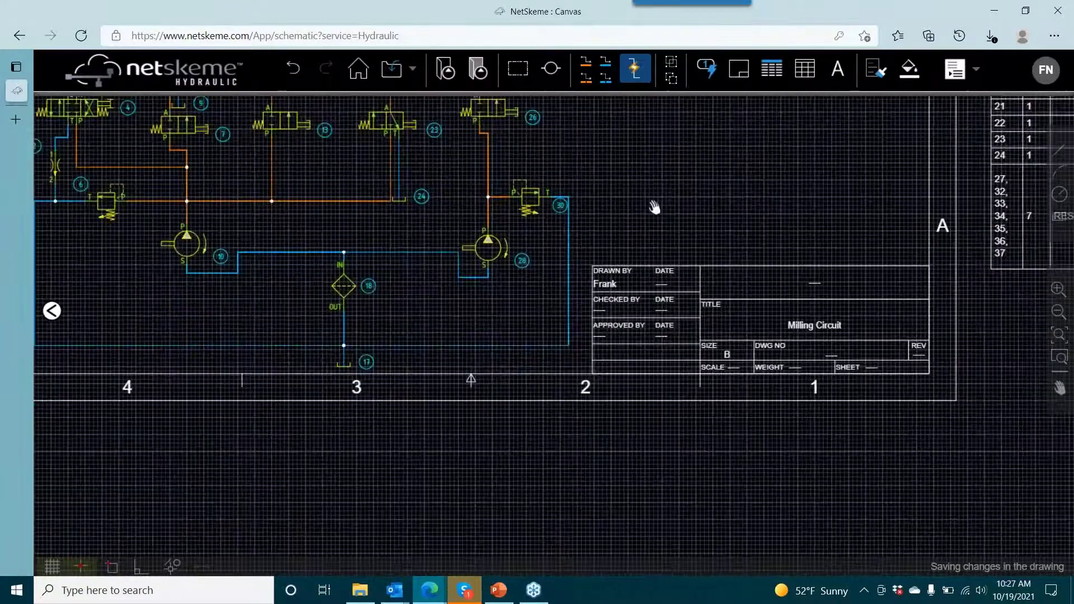
drag(652, 209, 451, 208)
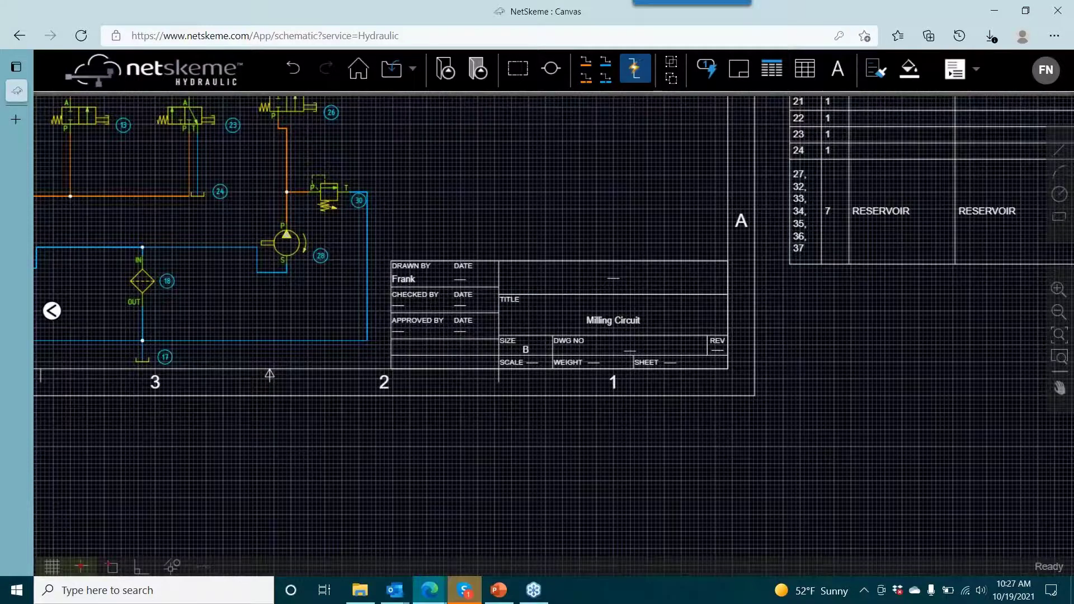
drag(537, 218, 614, 364)
scroll(595, 264, down, 2)
drag(550, 246, 553, 294)
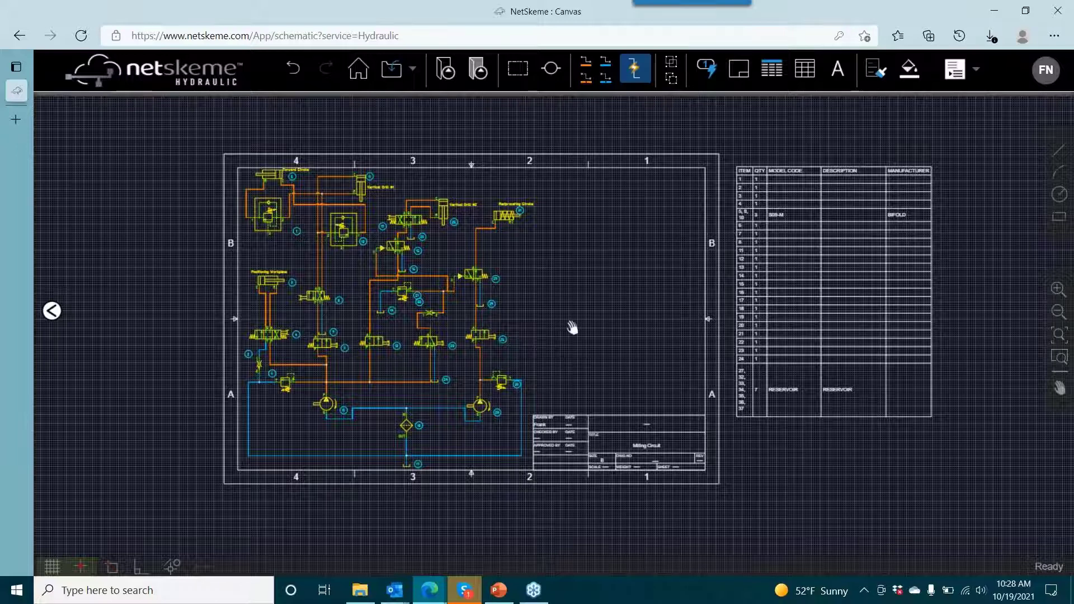
- Change the item balloon of the reservoir below filter 18 from 17 to A1
drag(572, 328, 601, 260)
scroll(495, 344, up, 3)
drag(494, 352, 602, 303)
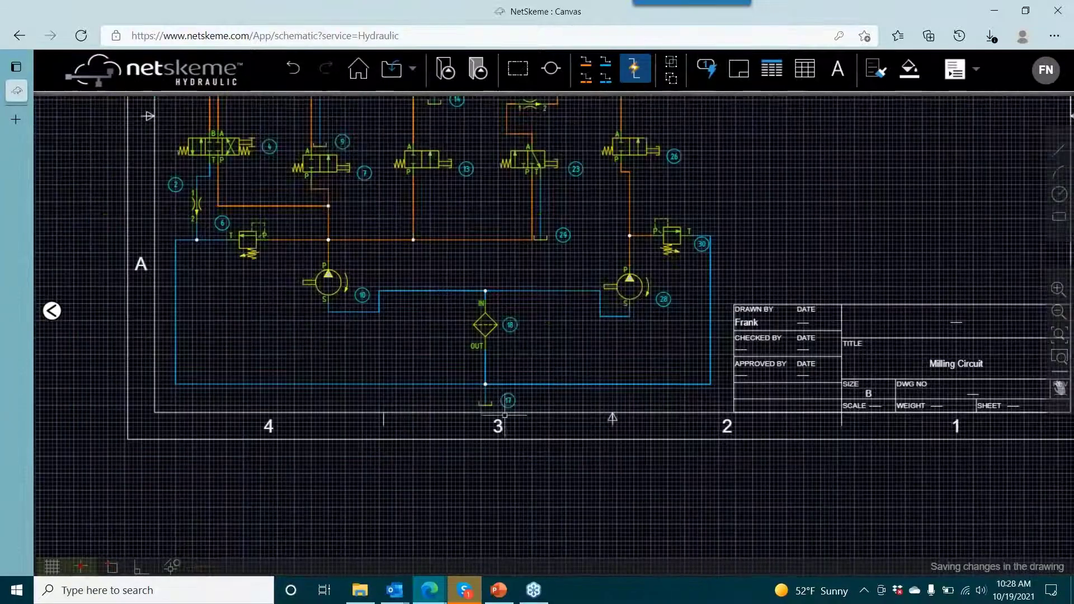
scroll(505, 416, up, 4)
double_click(513, 374)
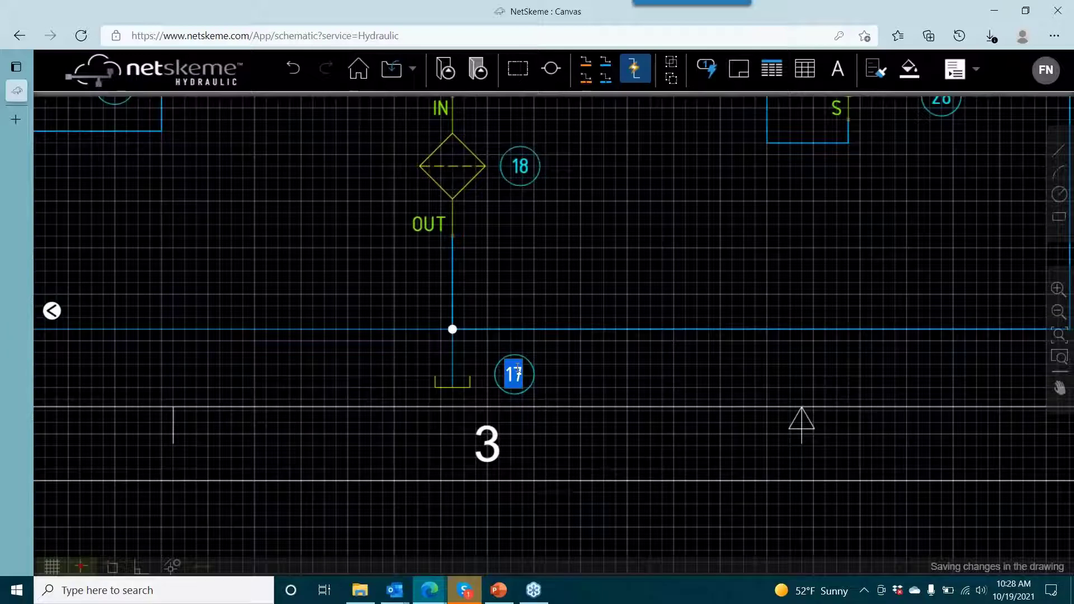
text(A1)
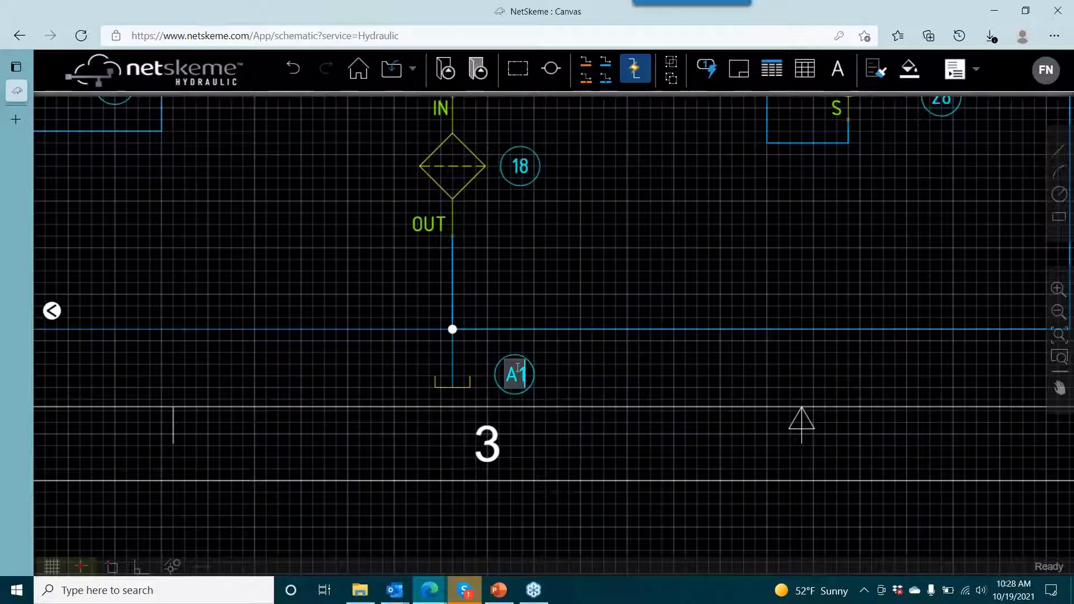
click(626, 183)
- Rename item balloon 24, on the reservoir fed by valve 23's port T line, as A1
scroll(625, 184, down, 2)
drag(625, 185, 590, 365)
double_click(618, 177)
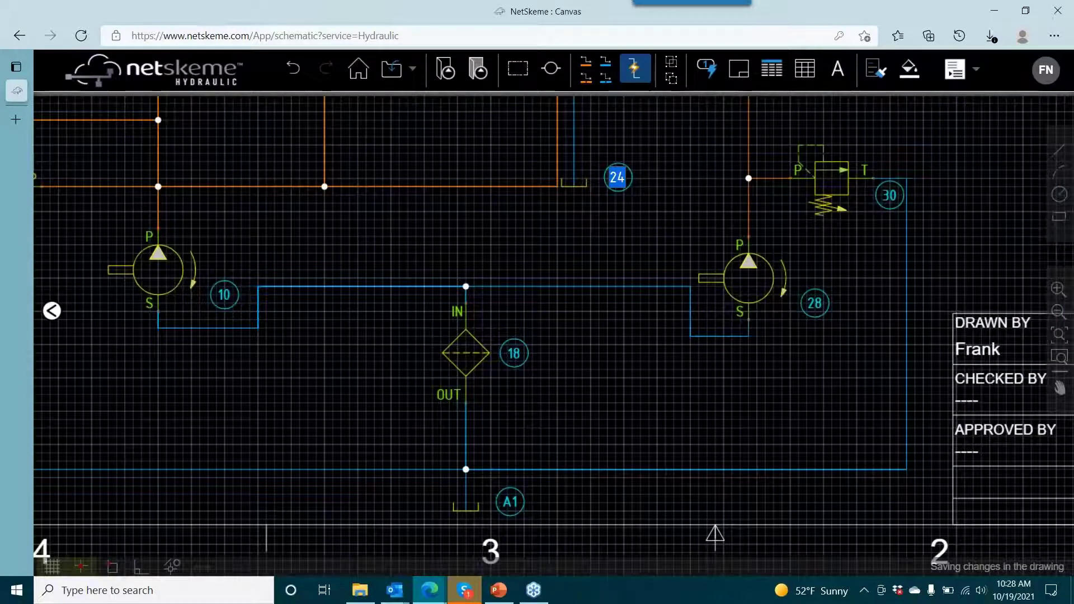
text(A1)
key(Return)
- Rename item balloon 14, beside the reservoir on relief valve 21's tank line, as A1
scroll(635, 200, down, 2)
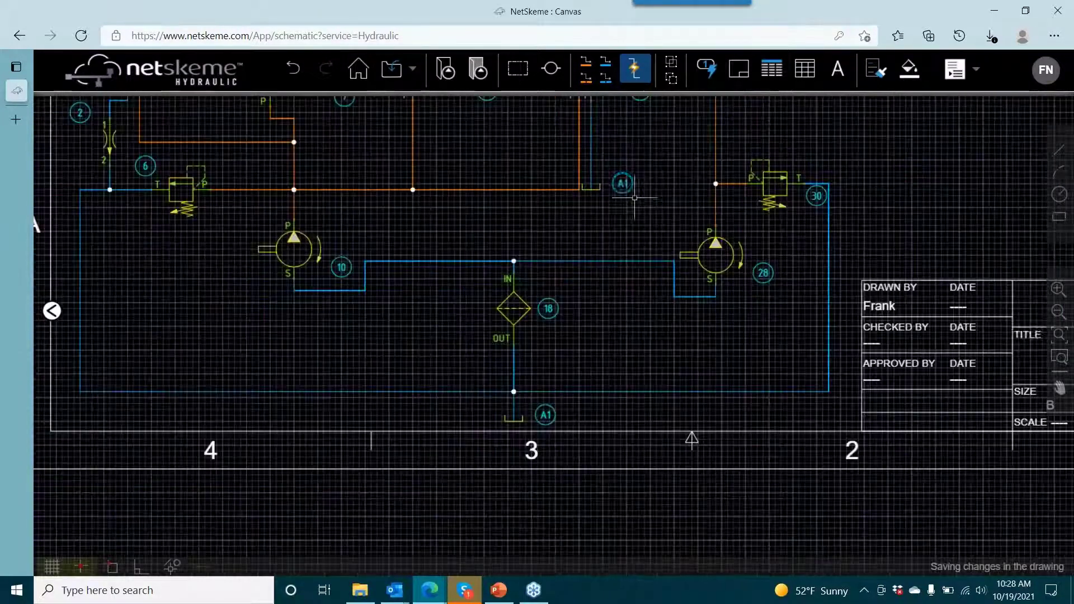
drag(635, 199, 556, 348)
drag(576, 273, 581, 289)
scroll(437, 240, up, 3)
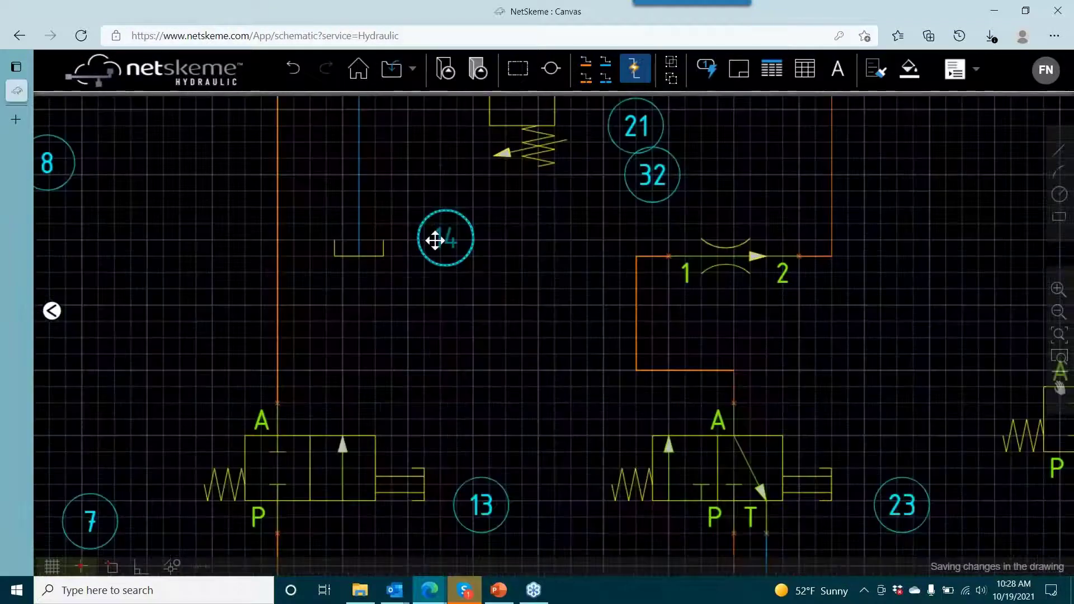
double_click(445, 238)
text(A1)
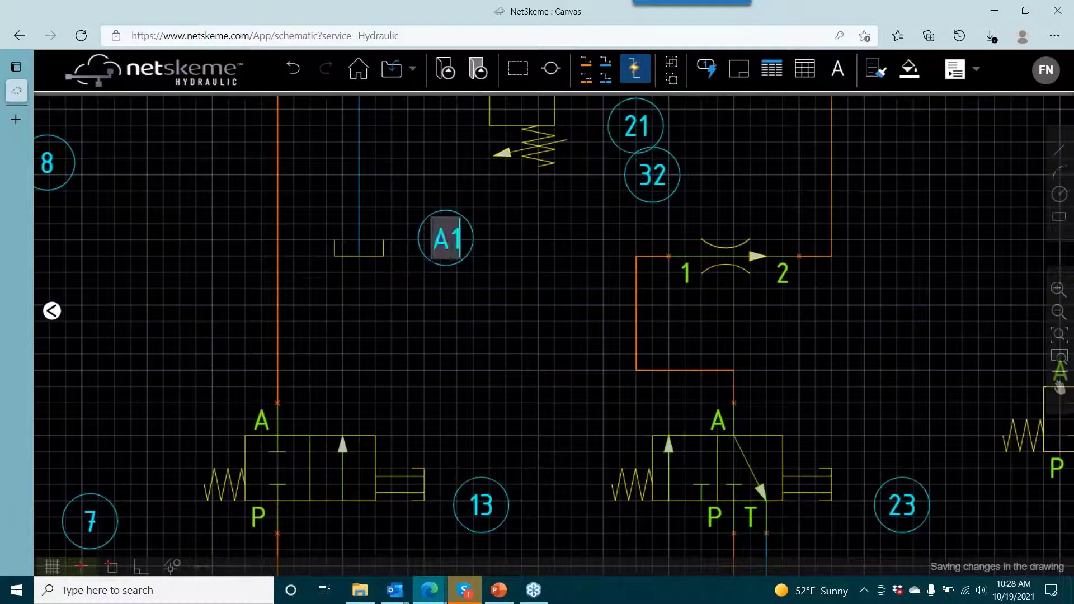
click(524, 259)
- Update the parts list with the changed item codes and inspect its reservoir row
scroll(547, 251, down, 2)
drag(618, 262, 481, 269)
scroll(481, 270, down, 2)
scroll(551, 269, down, 5)
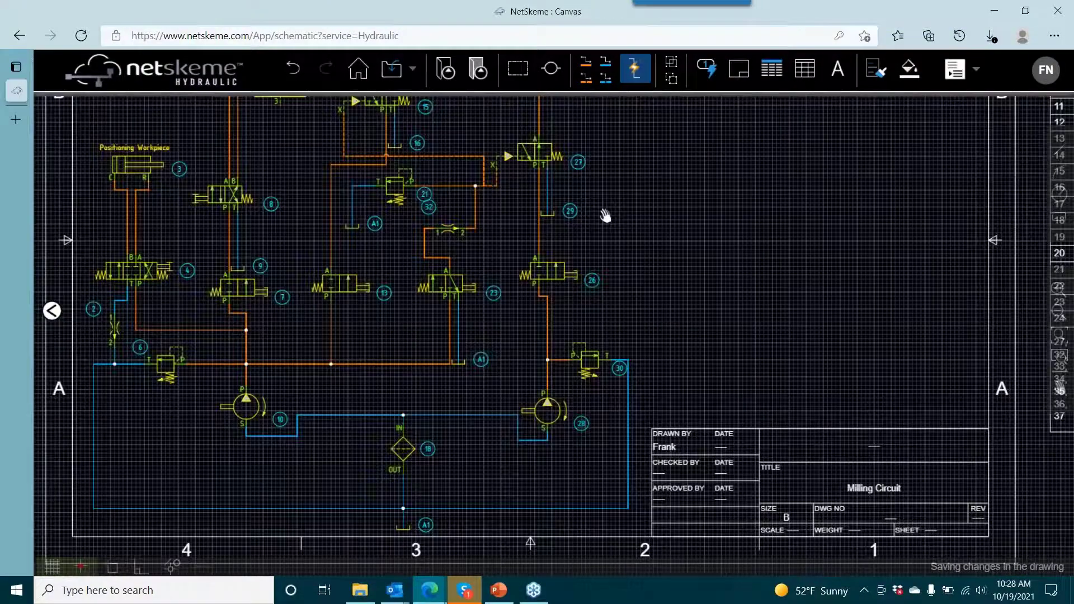
drag(605, 216, 597, 216)
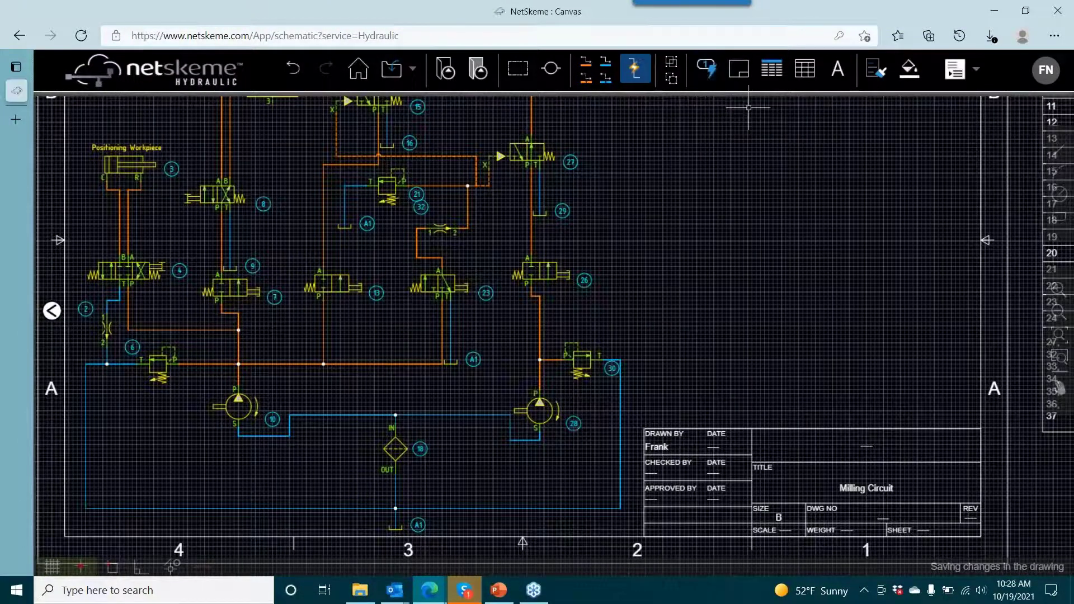
scroll(710, 227, down, 1)
drag(688, 249, 592, 280)
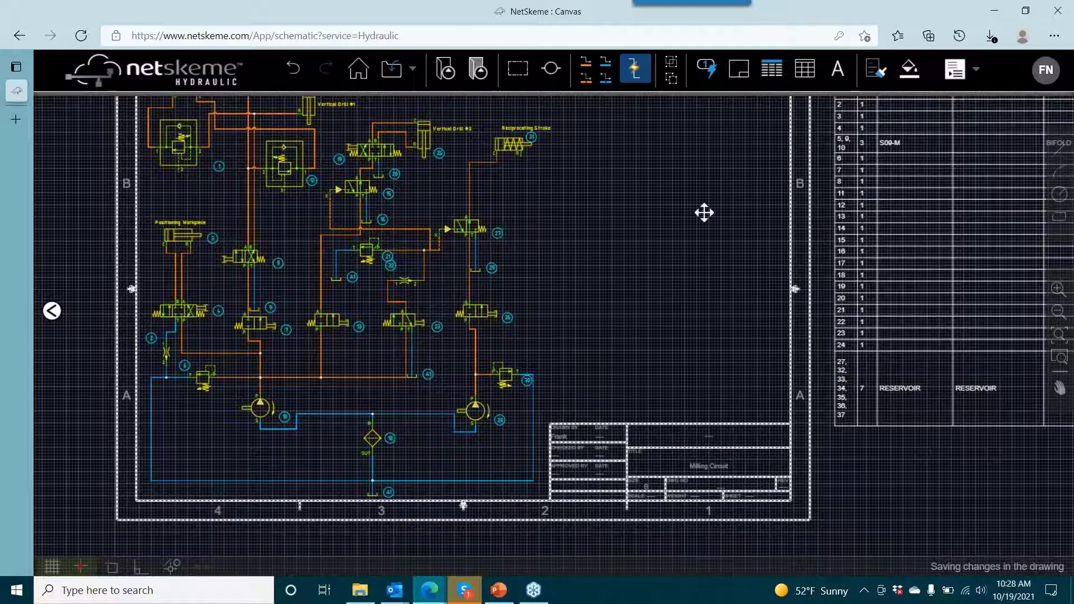
click(772, 68)
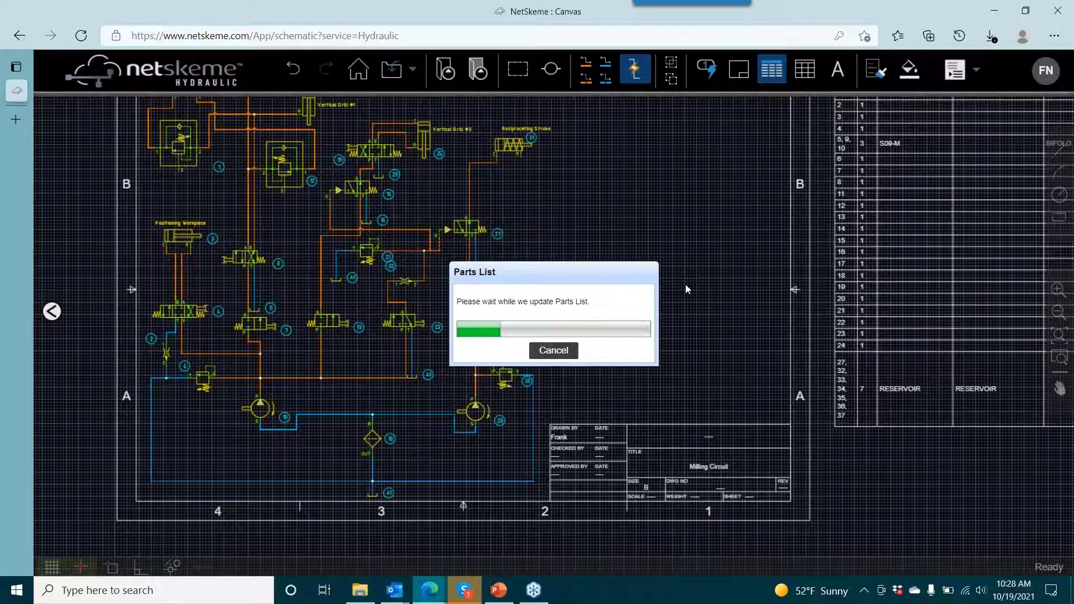
mouse_move(666, 277)
mouse_down()
mouse_move(520, 230)
mouse_move(484, 280)
mouse_move(479, 272)
mouse_move(436, 377)
mouse_up()
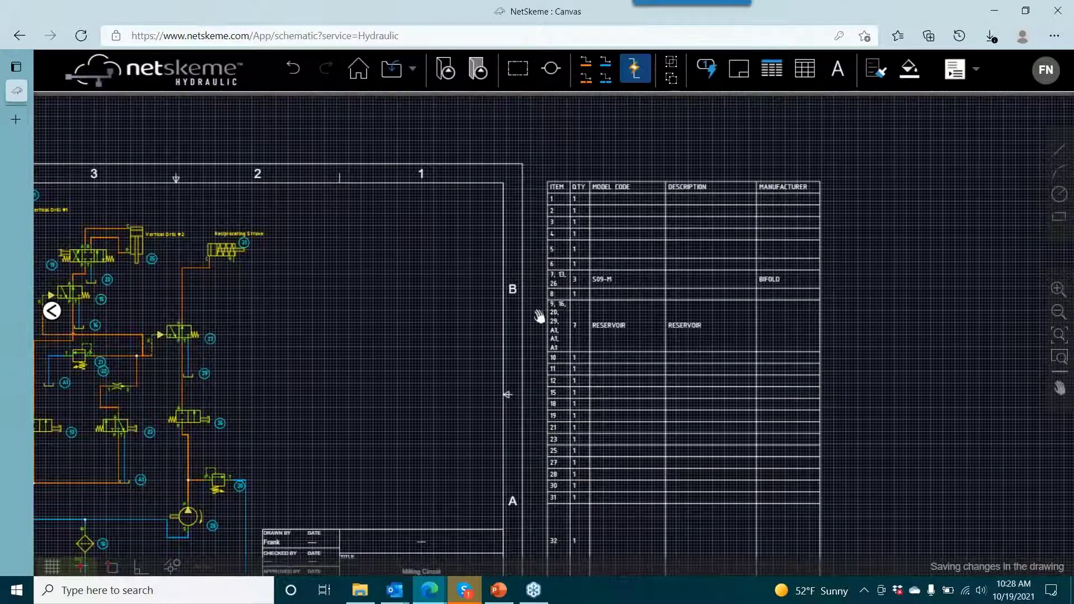
scroll(540, 319, up, 5)
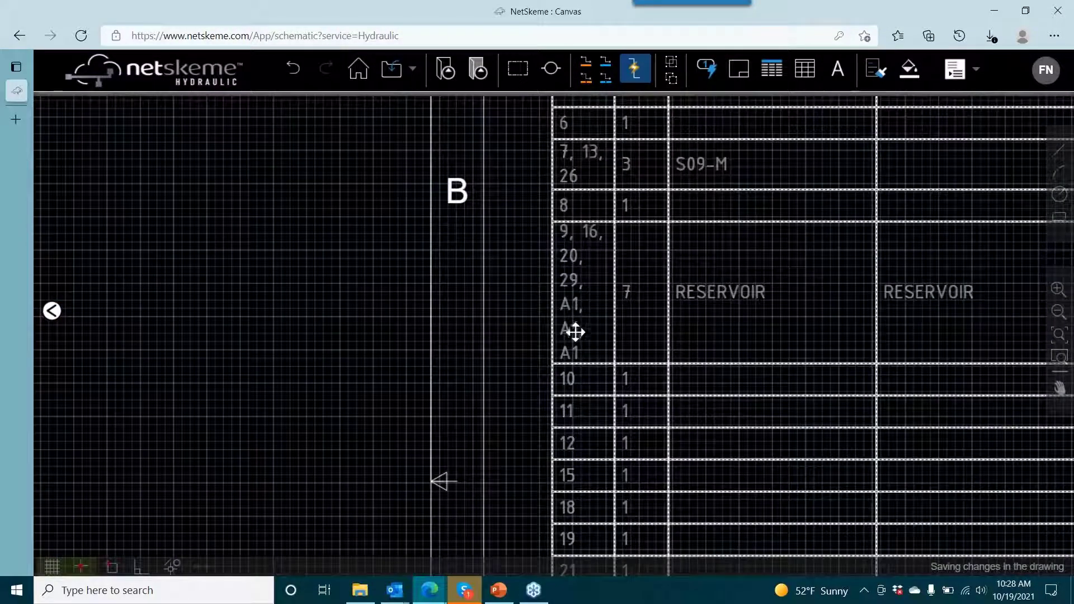